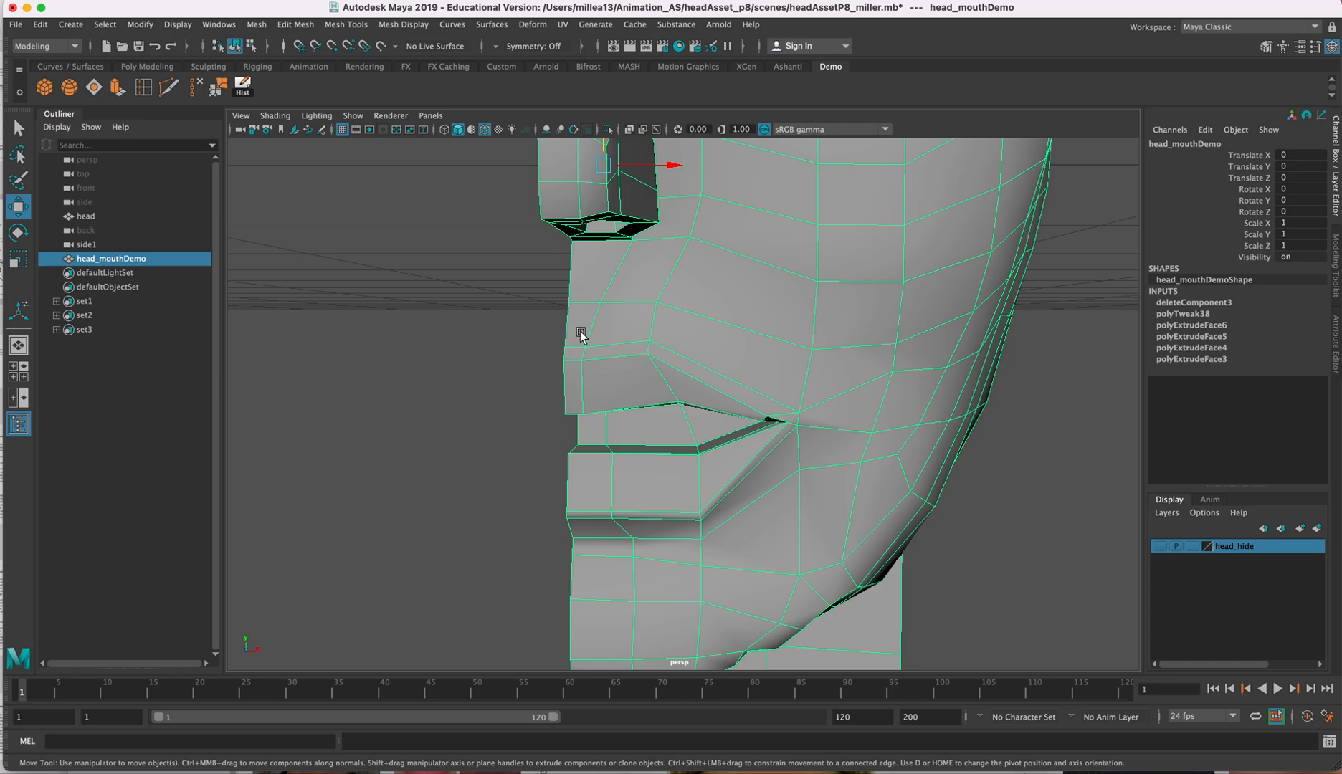
Step: Cut a diagonal edge line with Multi-Cut from the nose wing's upper corner down across the cheek to the vertex outside the mouth corner
{"action": "left_click_drag", "start_coordinate": [650, 248], "coordinate": [660, 287], "text": "alt"}
{"action": "scroll", "coordinate": [814, 439], "scroll_direction": "down", "scroll_amount": 5}
{"action": "left_click_drag", "start_coordinate": [791, 345], "coordinate": [673, 420], "text": "alt"}
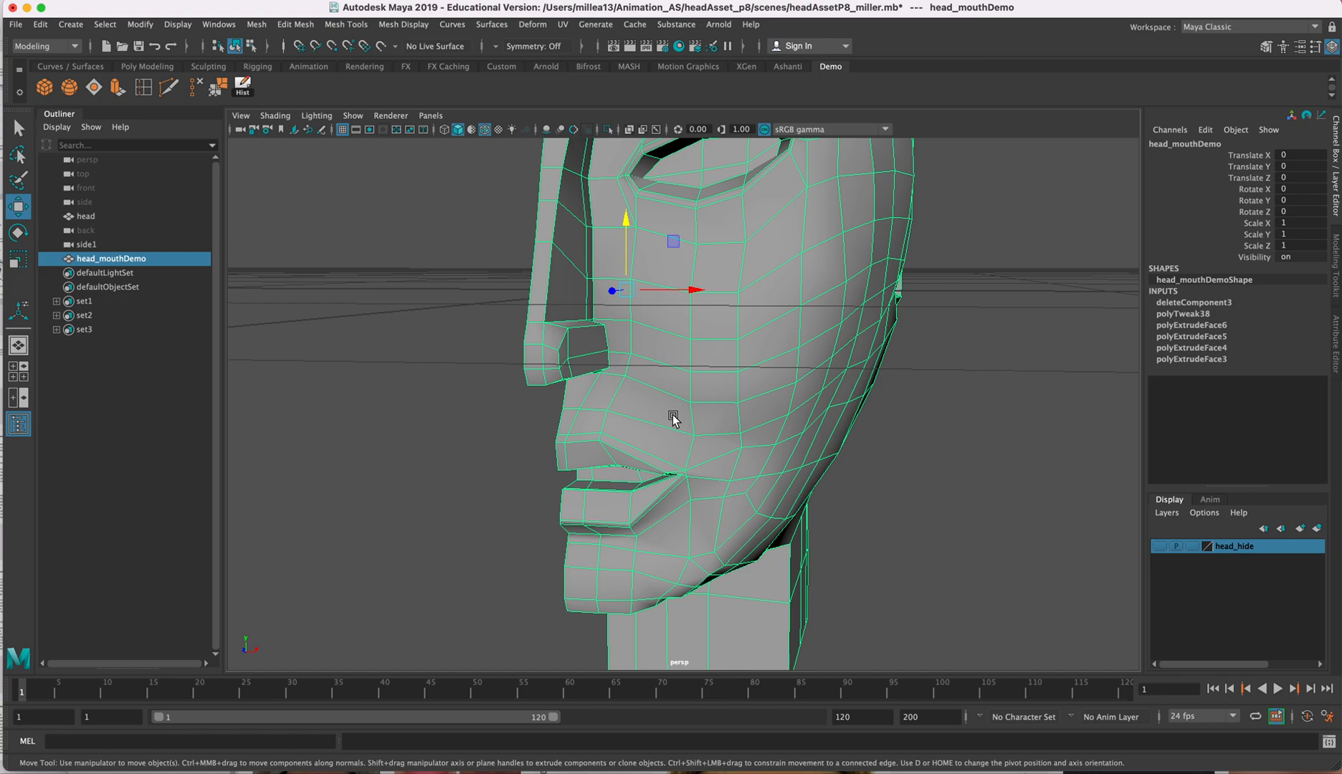
{"action": "mouse_move", "coordinate": [711, 368]}
{"action": "left_mouse_down", "text": "alt"}
{"action": "mouse_move", "coordinate": [711, 345]}
{"action": "mouse_move", "coordinate": [722, 378]}
{"action": "mouse_move", "coordinate": [638, 423]}
{"action": "left_mouse_up", "text": "alt"}
{"action": "left_click", "coordinate": [169, 87]}
{"action": "mouse_move", "coordinate": [807, 399]}
{"action": "left_mouse_down", "text": "alt"}
{"action": "mouse_move", "coordinate": [761, 464]}
{"action": "mouse_move", "coordinate": [783, 375]}
{"action": "mouse_move", "coordinate": [824, 401]}
{"action": "mouse_move", "coordinate": [822, 418]}
{"action": "left_mouse_up", "text": "alt"}
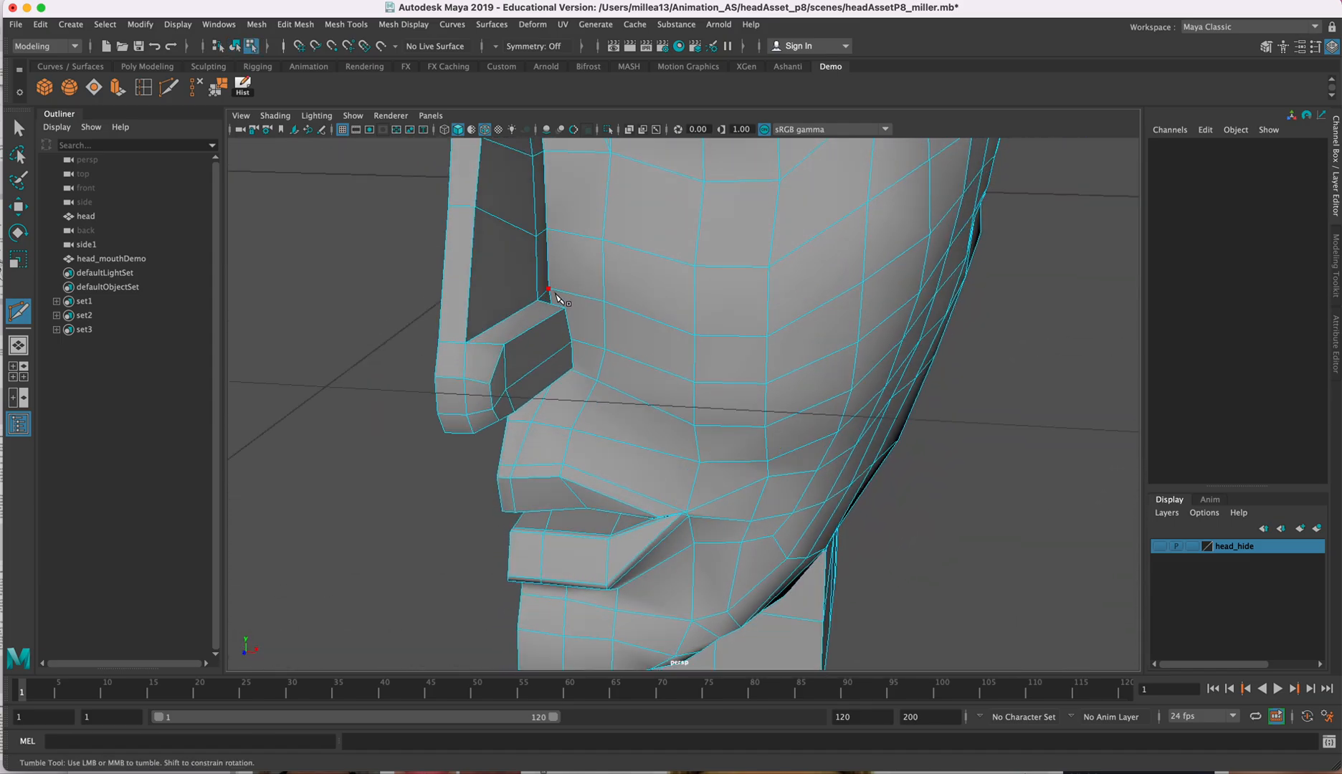
{"action": "mouse_move", "coordinate": [552, 286]}
{"action": "left_mouse_down", "text": "alt"}
{"action": "mouse_move", "coordinate": [620, 321]}
{"action": "mouse_move", "coordinate": [630, 348]}
{"action": "left_mouse_up", "text": "alt"}
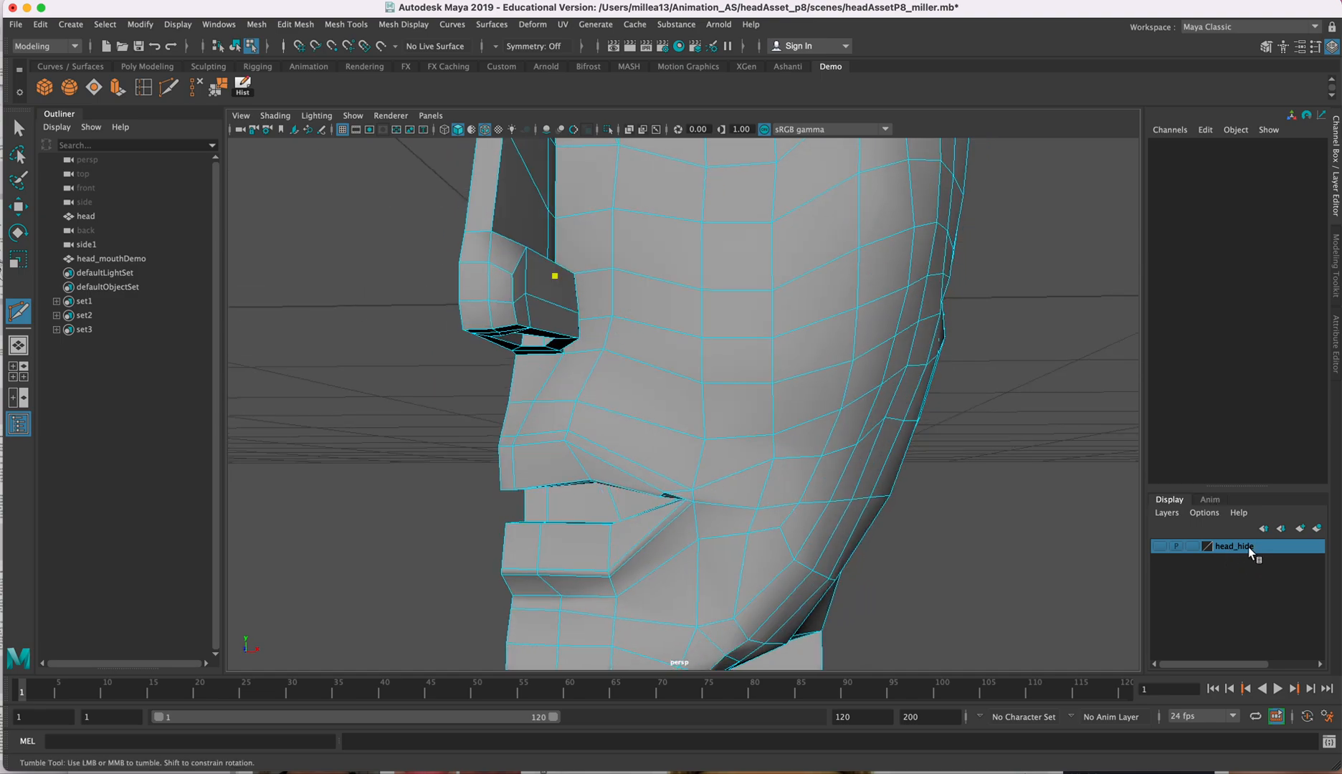
{"action": "left_click_drag", "start_coordinate": [695, 326], "coordinate": [618, 324], "text": "alt"}
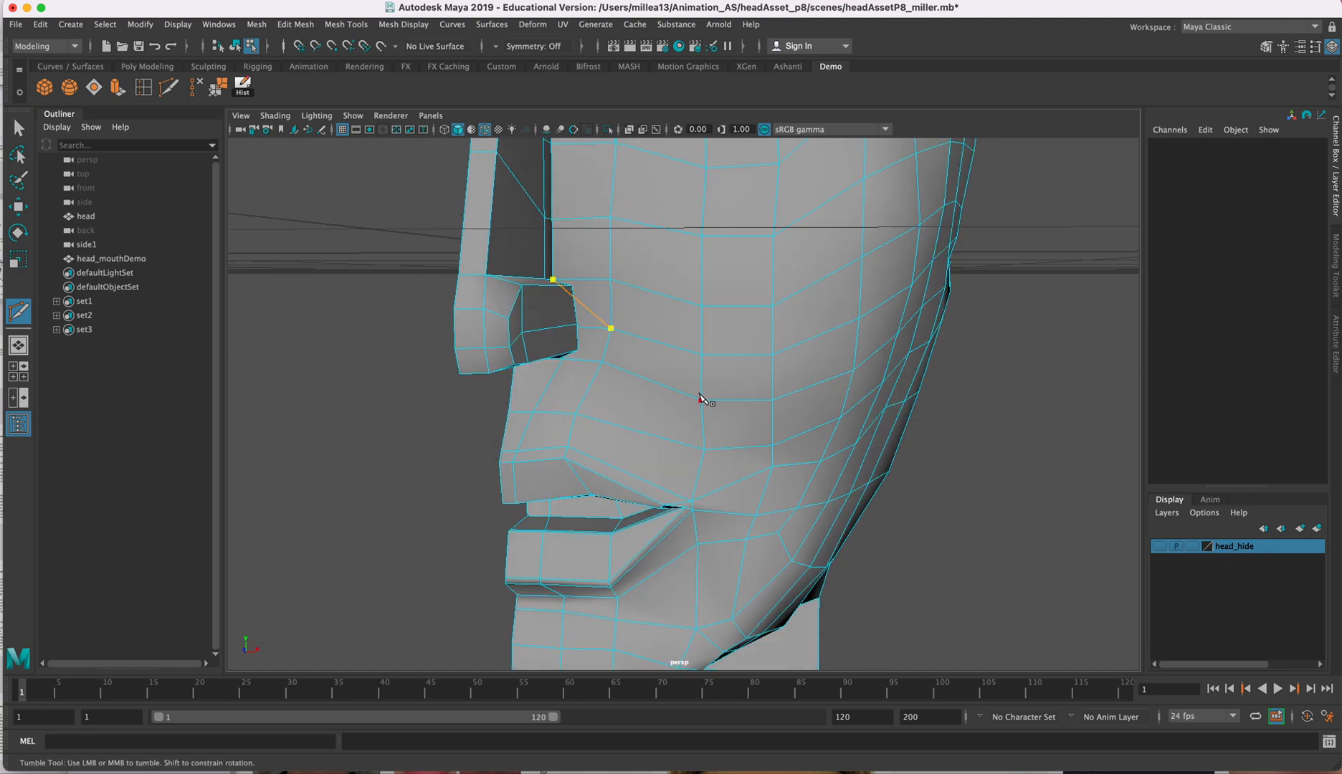
{"action": "left_click_drag", "start_coordinate": [697, 416], "coordinate": [708, 384], "text": "alt"}
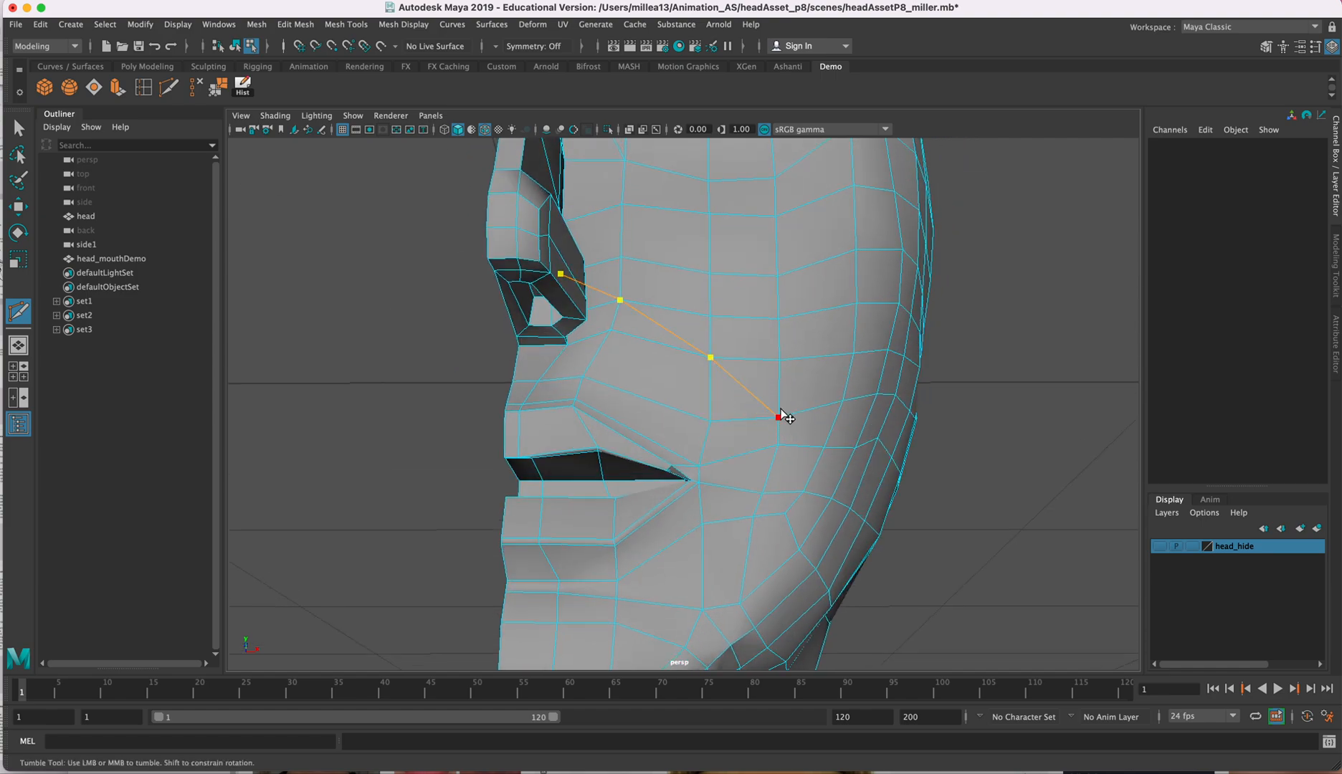
{"action": "left_click", "coordinate": [20, 130]}
Step: Cut a second diagonal edge line below the first, from the side of the nostril to the cheek vertex above the mouth corner
{"action": "mouse_move", "coordinate": [742, 358]}
{"action": "left_mouse_down", "text": "alt"}
{"action": "mouse_move", "coordinate": [672, 378]}
{"action": "mouse_move", "coordinate": [743, 392]}
{"action": "left_mouse_up", "text": "alt"}
{"action": "scroll", "coordinate": [635, 306], "scroll_direction": "up", "scroll_amount": 5}
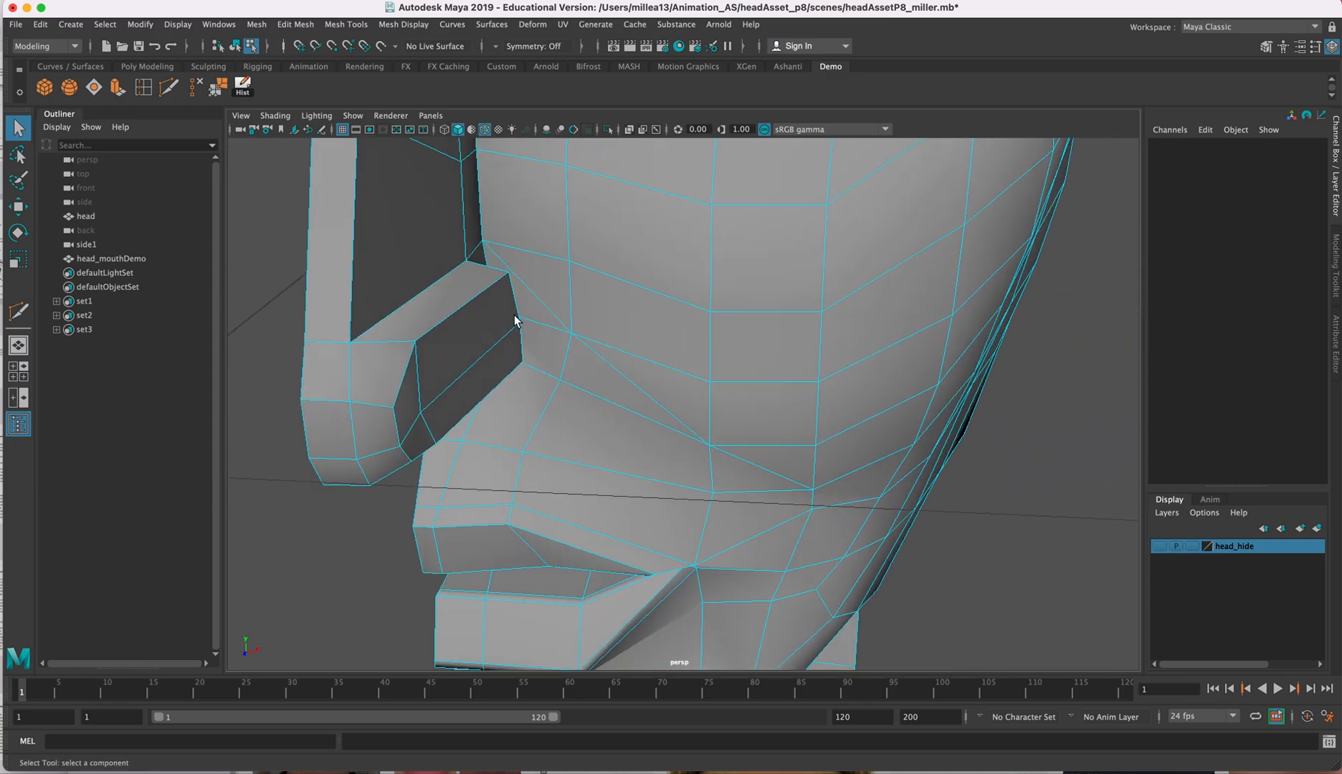
{"action": "mouse_move", "coordinate": [538, 303]}
{"action": "left_mouse_down", "text": "alt"}
{"action": "mouse_move", "coordinate": [534, 291]}
{"action": "mouse_move", "coordinate": [574, 298]}
{"action": "mouse_move", "coordinate": [522, 288]}
{"action": "mouse_move", "coordinate": [512, 312]}
{"action": "mouse_move", "coordinate": [564, 297]}
{"action": "left_mouse_up", "text": "alt"}
{"action": "left_click", "coordinate": [168, 87]}
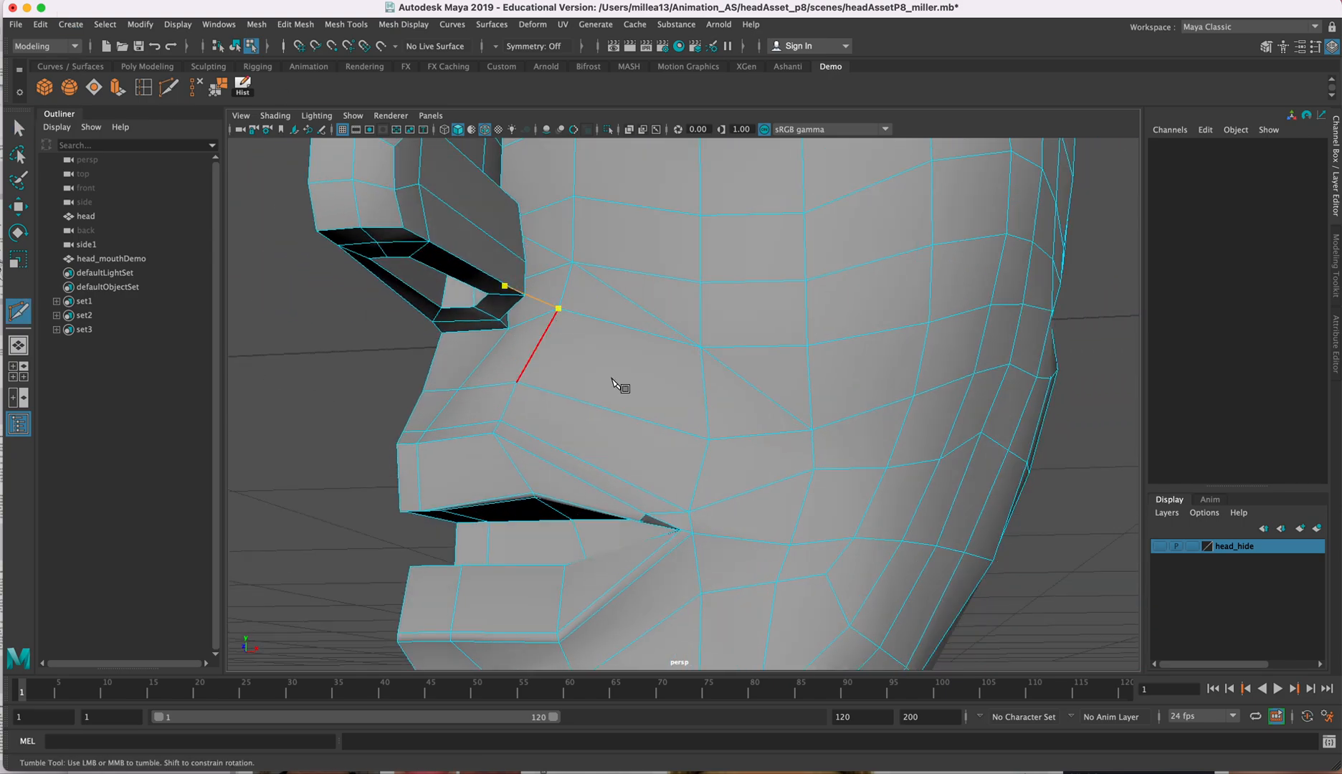
{"action": "left_click_drag", "start_coordinate": [707, 466], "coordinate": [743, 482], "text": "alt"}
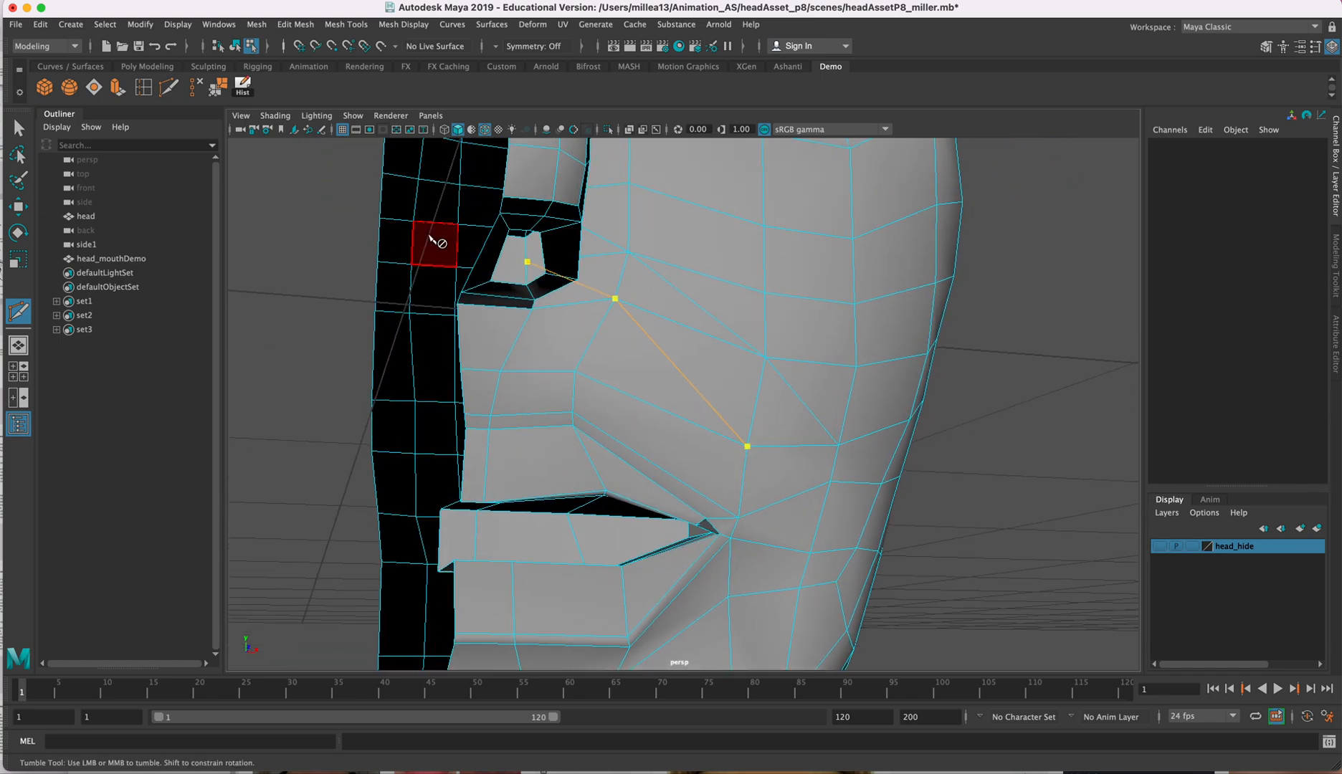
{"action": "left_click", "coordinate": [18, 128]}
Step: Try to delete the short edge beside the nose wing and the edge crossing between the two new diagonal cuts
{"action": "left_click_drag", "start_coordinate": [736, 367], "coordinate": [539, 328], "text": "alt"}
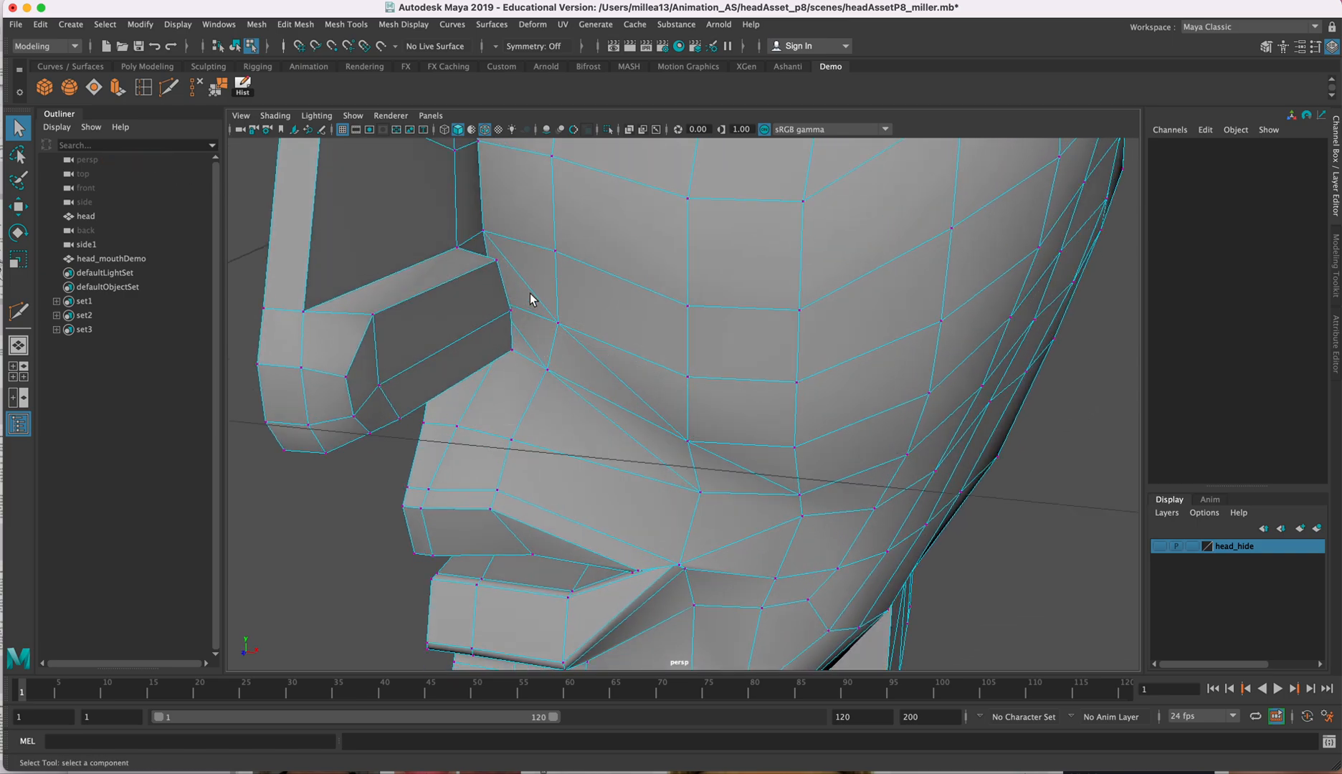
{"action": "right_click_drag", "start_coordinate": [567, 279], "coordinate": [564, 237]}
{"action": "left_click_drag", "start_coordinate": [574, 383], "coordinate": [601, 345], "text": "alt"}
{"action": "left_click", "coordinate": [601, 345], "text": "shift"}
{"action": "left_click", "coordinate": [198, 86]}
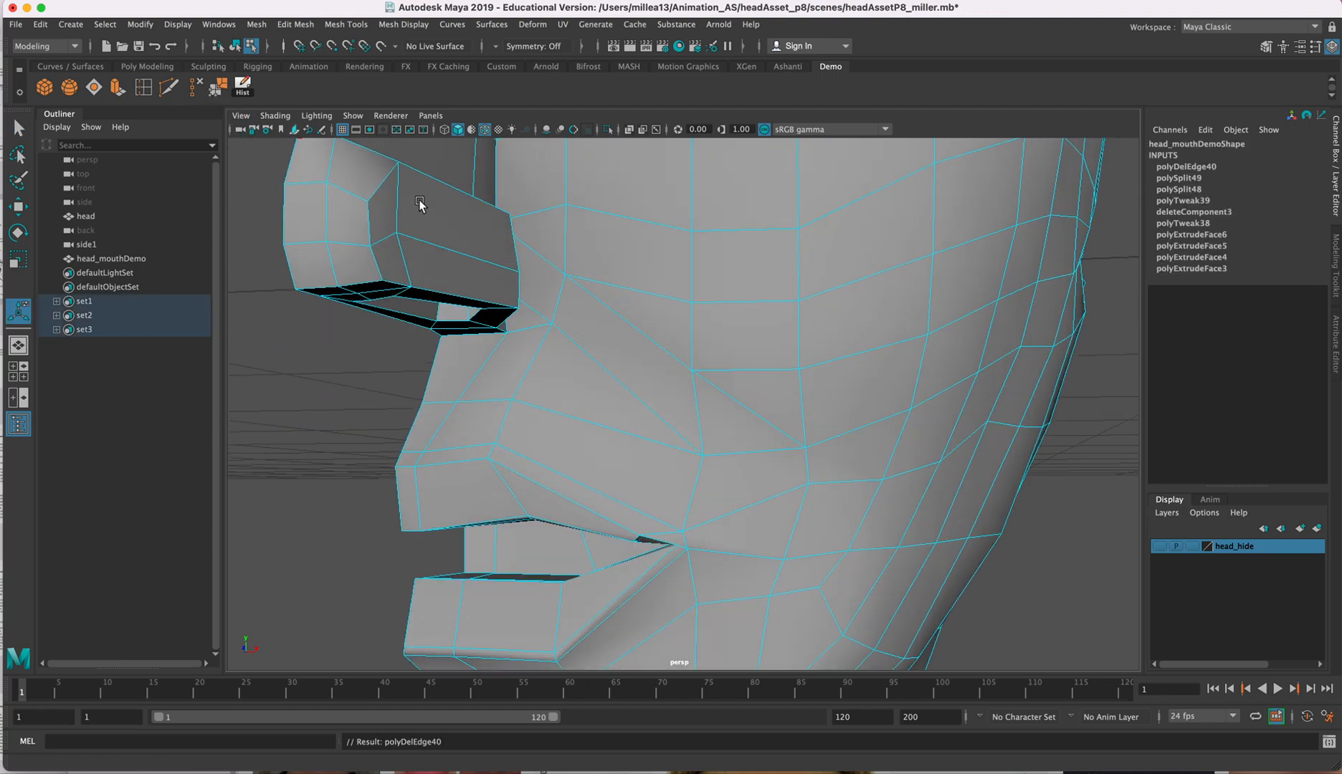
{"action": "left_click_drag", "start_coordinate": [648, 282], "coordinate": [757, 407], "text": "alt"}
{"action": "key", "text": "z"}
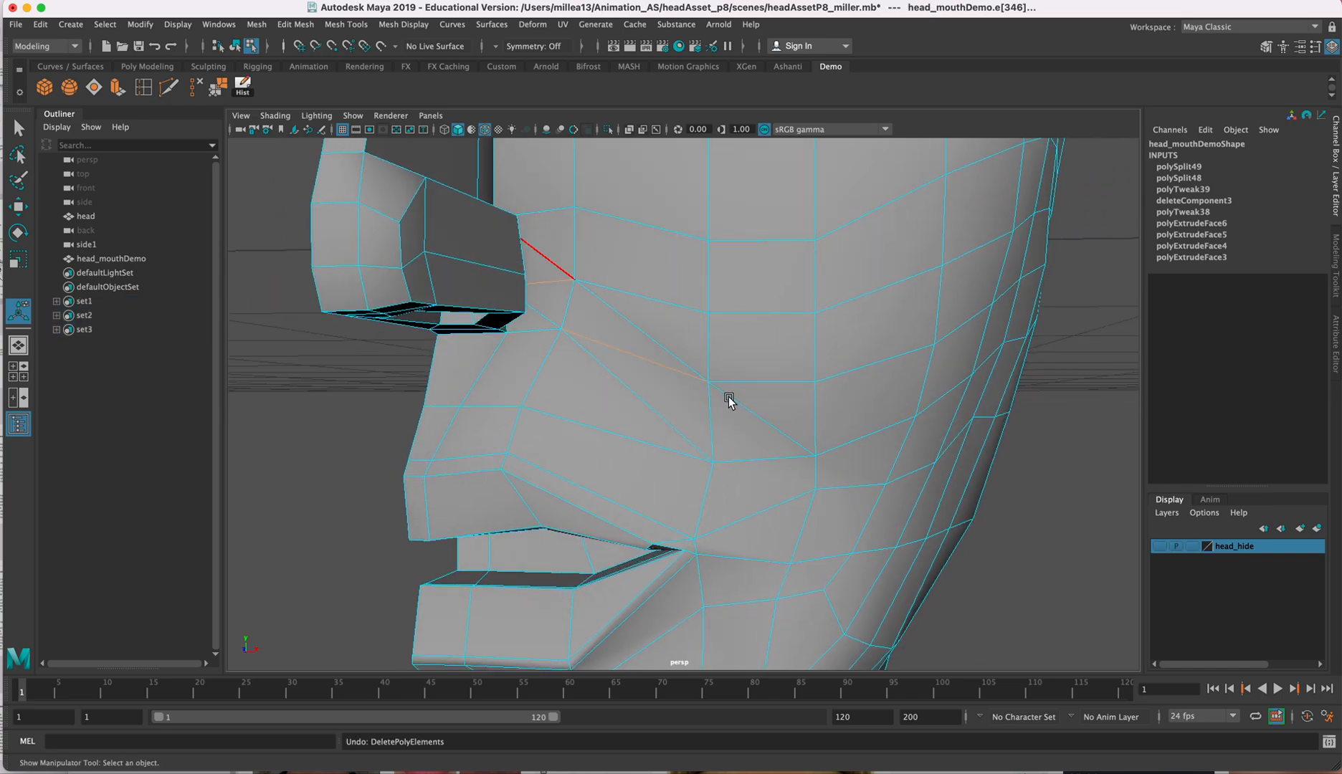
Step: Delete the short edge beside the nose wing and the old cross edge between the two diagonal cuts
{"action": "left_click", "coordinate": [350, 362]}
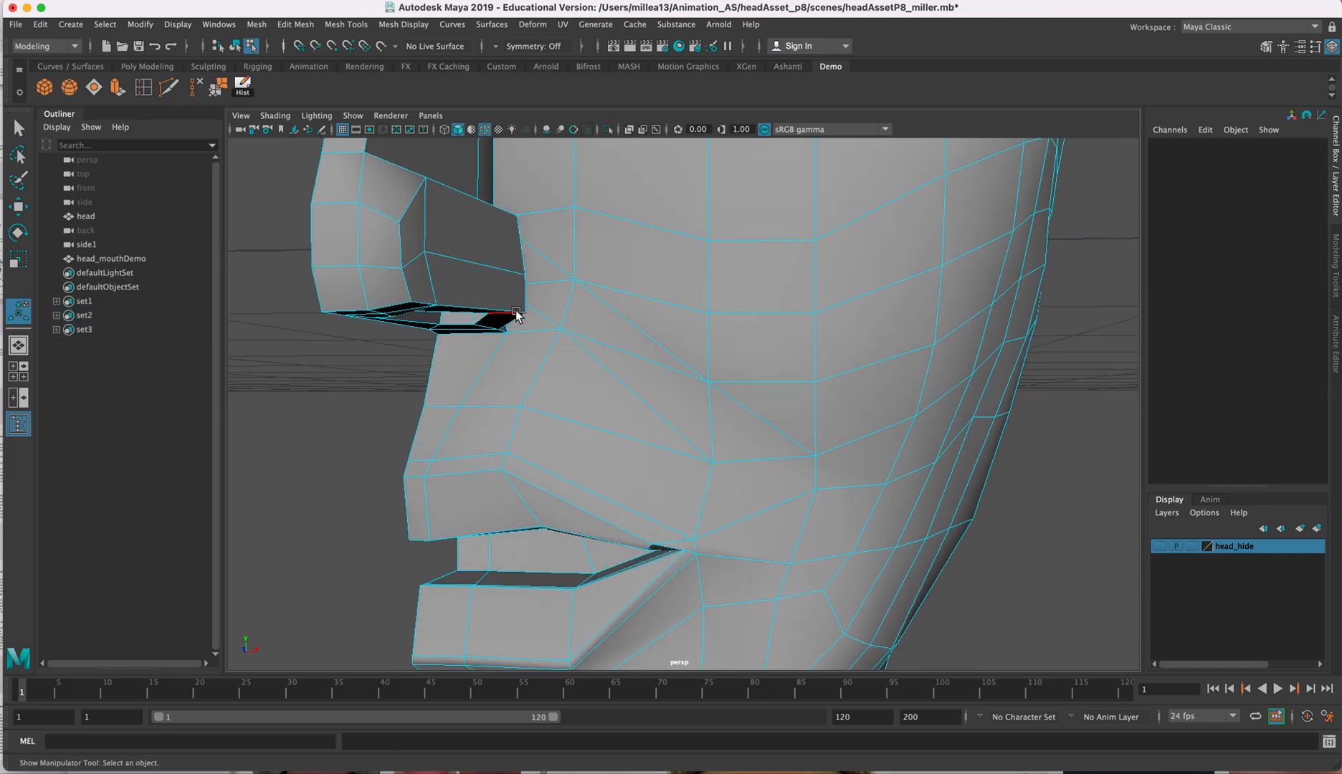
{"action": "left_click", "coordinate": [547, 291]}
{"action": "left_click_drag", "start_coordinate": [546, 290], "coordinate": [299, 141], "text": "alt"}
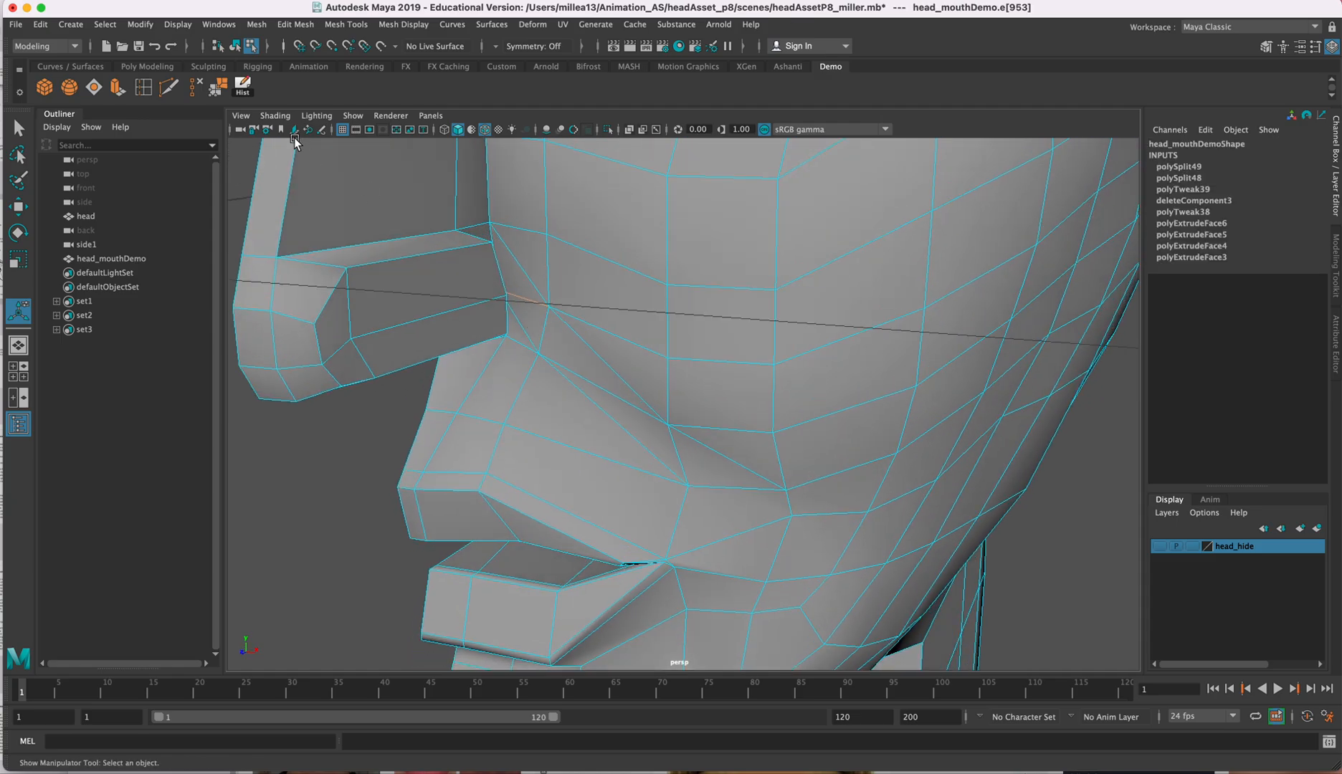
{"action": "left_click", "coordinate": [196, 92]}
{"action": "left_click_drag", "start_coordinate": [504, 253], "coordinate": [742, 313], "text": "alt"}
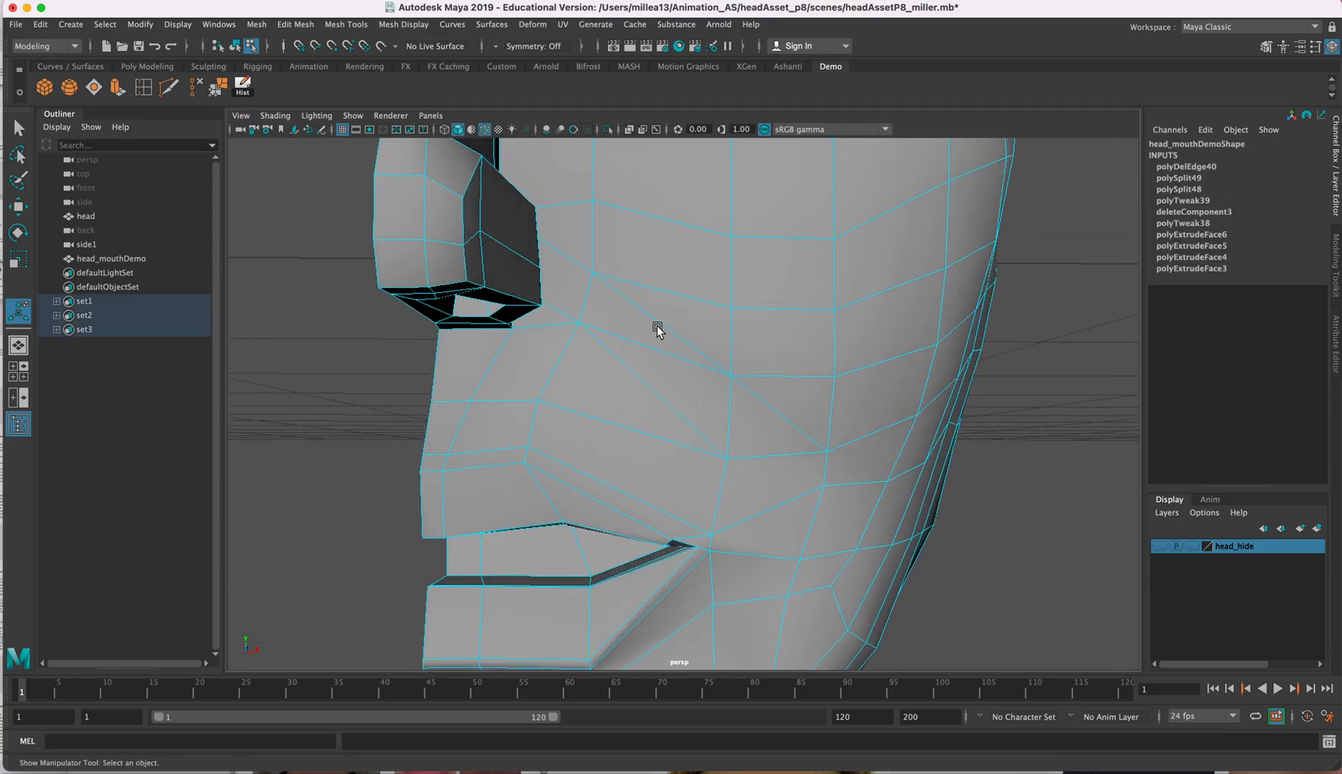
{"action": "left_click_drag", "start_coordinate": [653, 354], "coordinate": [760, 412], "text": "alt"}
{"action": "left_click", "coordinate": [195, 81]}
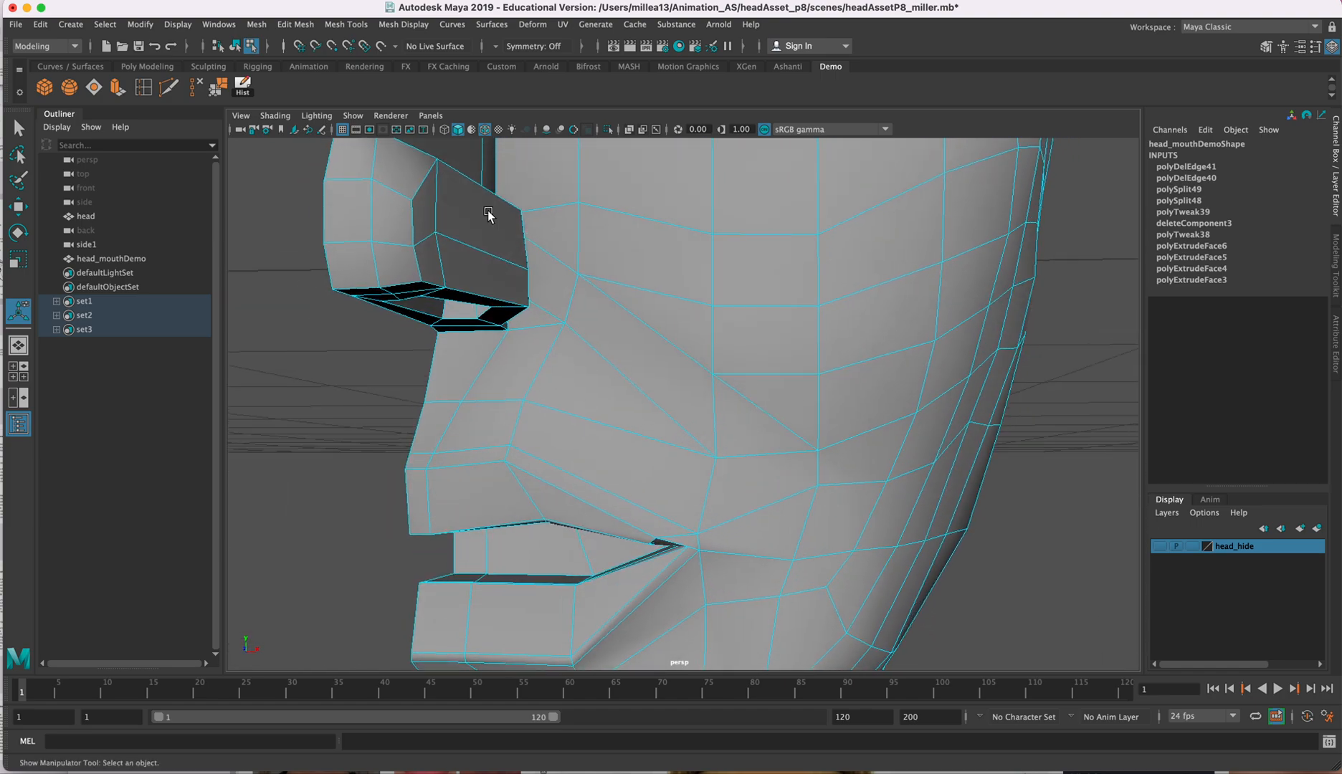
Step: Delete the vertical and horizontal edges that join the ends of the two diagonal cuts on the cheek
{"action": "mouse_move", "coordinate": [656, 372]}
{"action": "left_mouse_down", "text": "alt"}
{"action": "mouse_move", "coordinate": [671, 345]}
{"action": "mouse_move", "coordinate": [650, 360]}
{"action": "mouse_move", "coordinate": [678, 362]}
{"action": "left_mouse_up", "text": "alt"}
{"action": "left_click", "coordinate": [725, 398]}
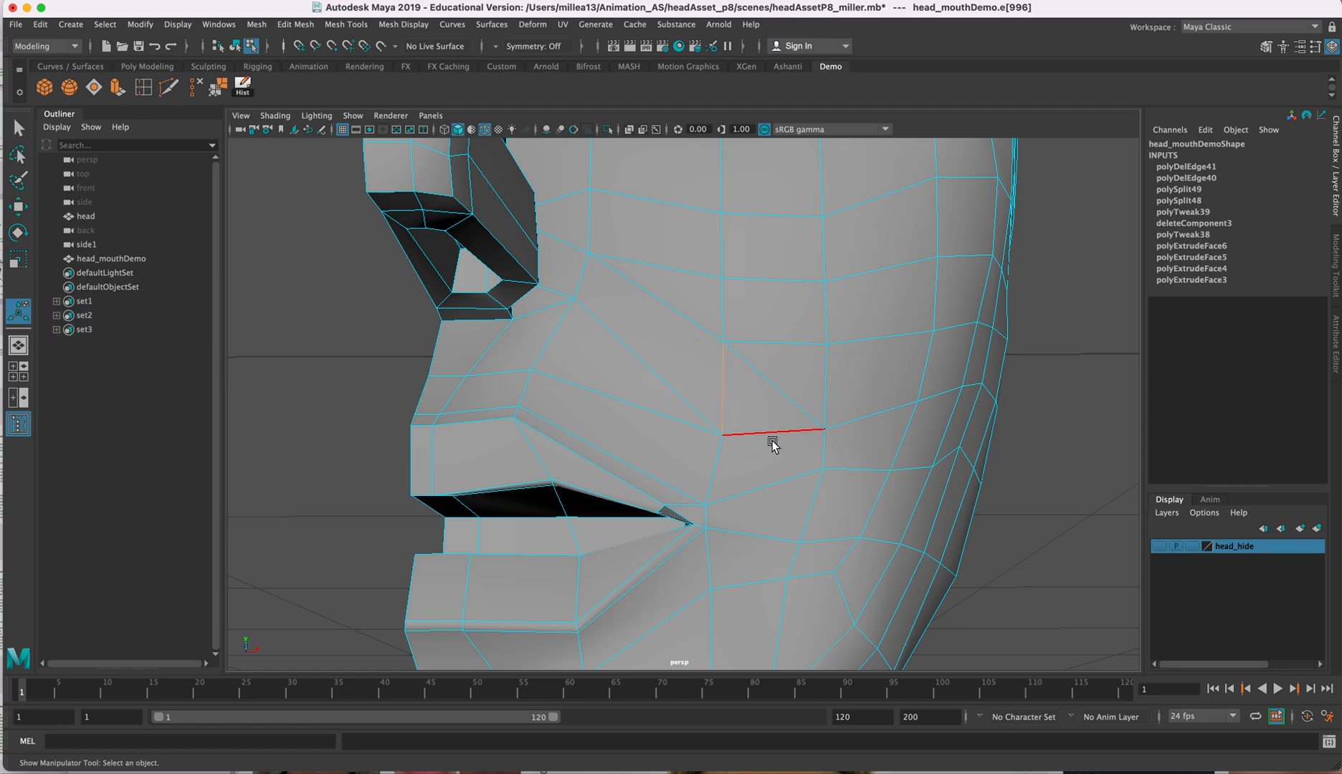
{"action": "key", "text": "Delete"}
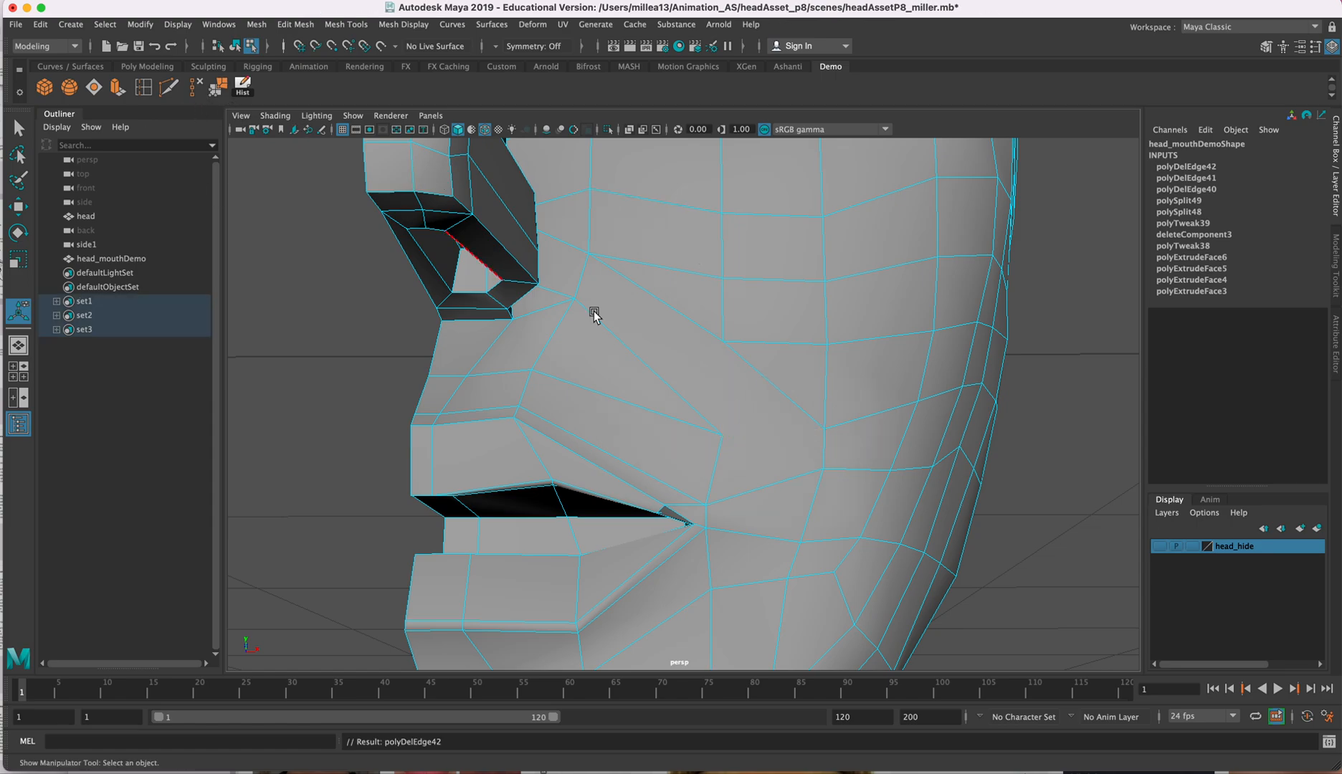
Step: Move the cheek vertex above the mouth corner toward the mouth and connect it with a cut to the nearest vertex on the upper diagonal
{"action": "left_click_drag", "start_coordinate": [914, 429], "coordinate": [785, 388], "text": "alt"}
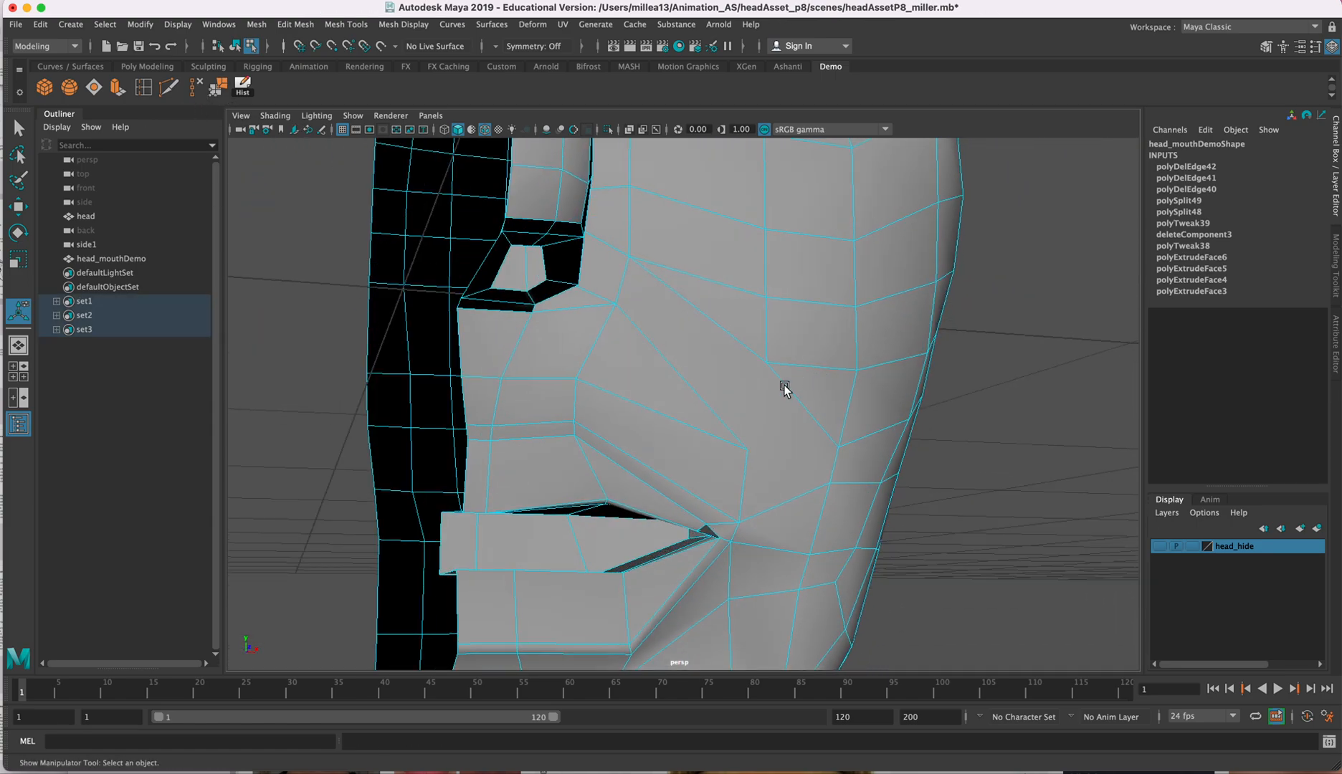
{"action": "right_click_drag", "start_coordinate": [748, 456], "coordinate": [687, 458]}
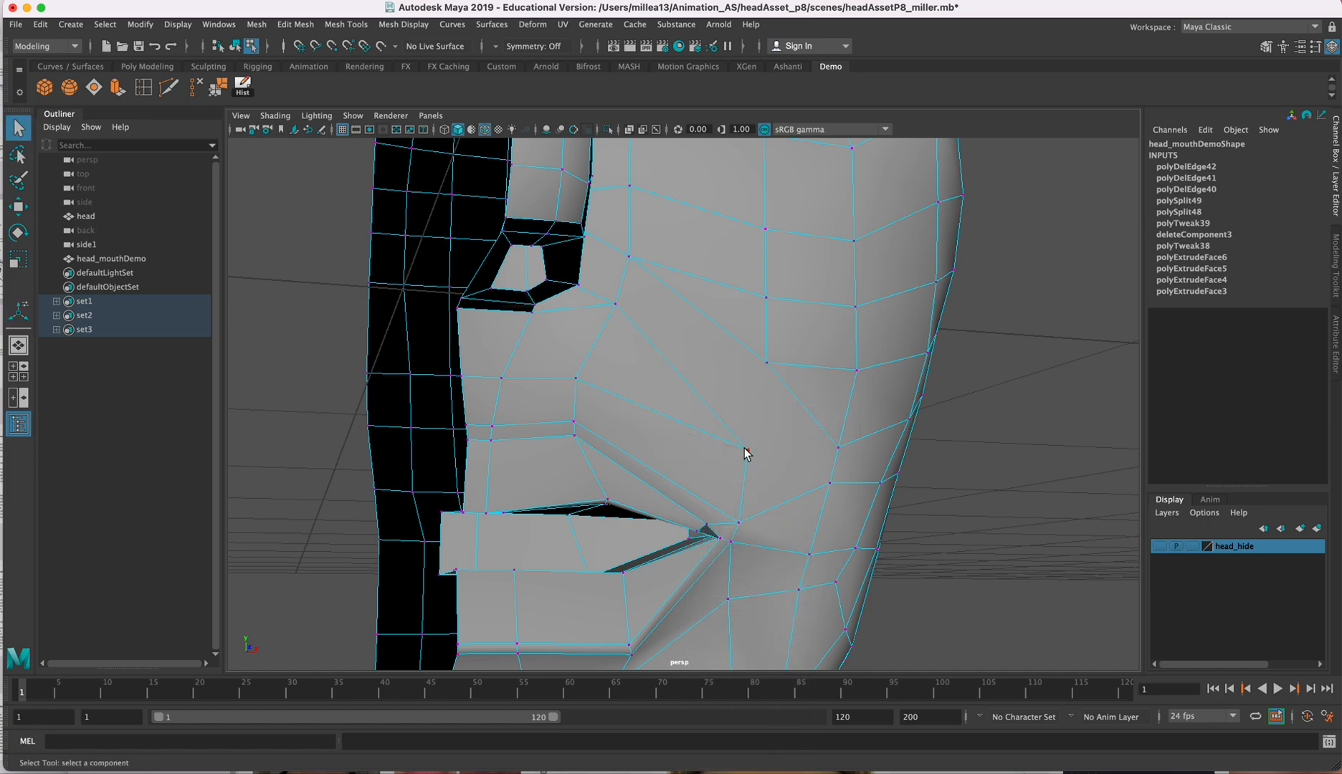
{"action": "left_click", "coordinate": [750, 455]}
{"action": "key", "text": "w"}
{"action": "left_click_drag", "start_coordinate": [814, 457], "coordinate": [735, 476]}
{"action": "key", "text": "ctrl+shift+x"}
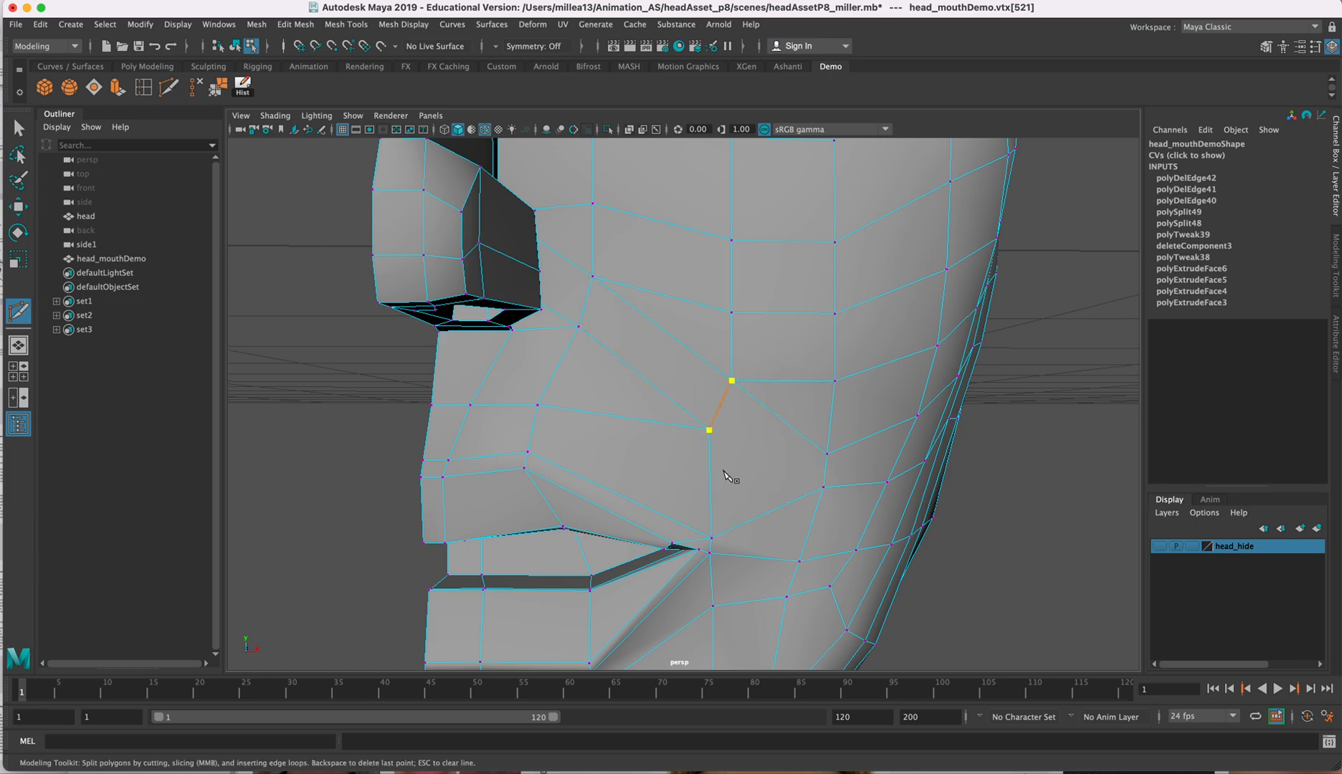
{"action": "key", "text": "q"}
Step: Cut an edge line around the outside of the mouth corner, from the vertex below it up to the upper diagonal's cheek vertex
{"action": "left_click_drag", "start_coordinate": [947, 420], "coordinate": [866, 372], "text": "alt"}
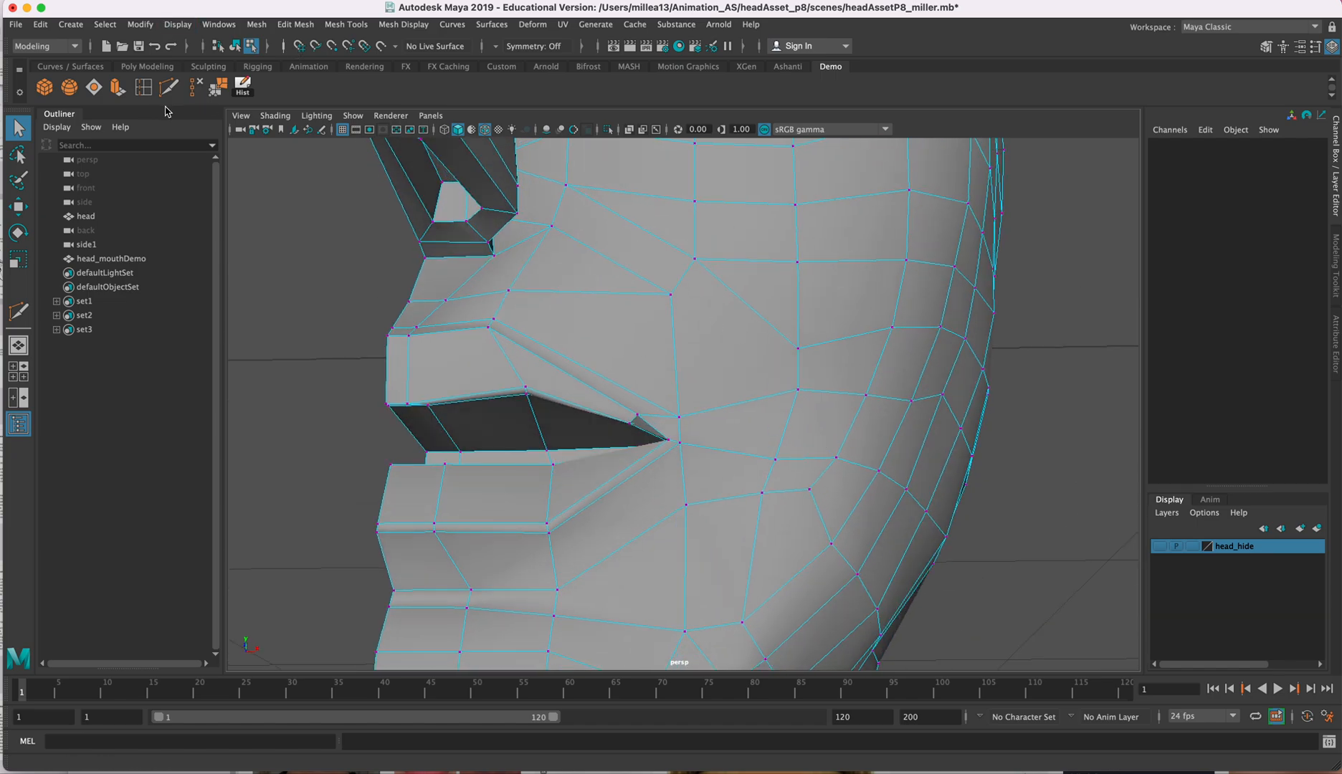
{"action": "key", "text": "g"}
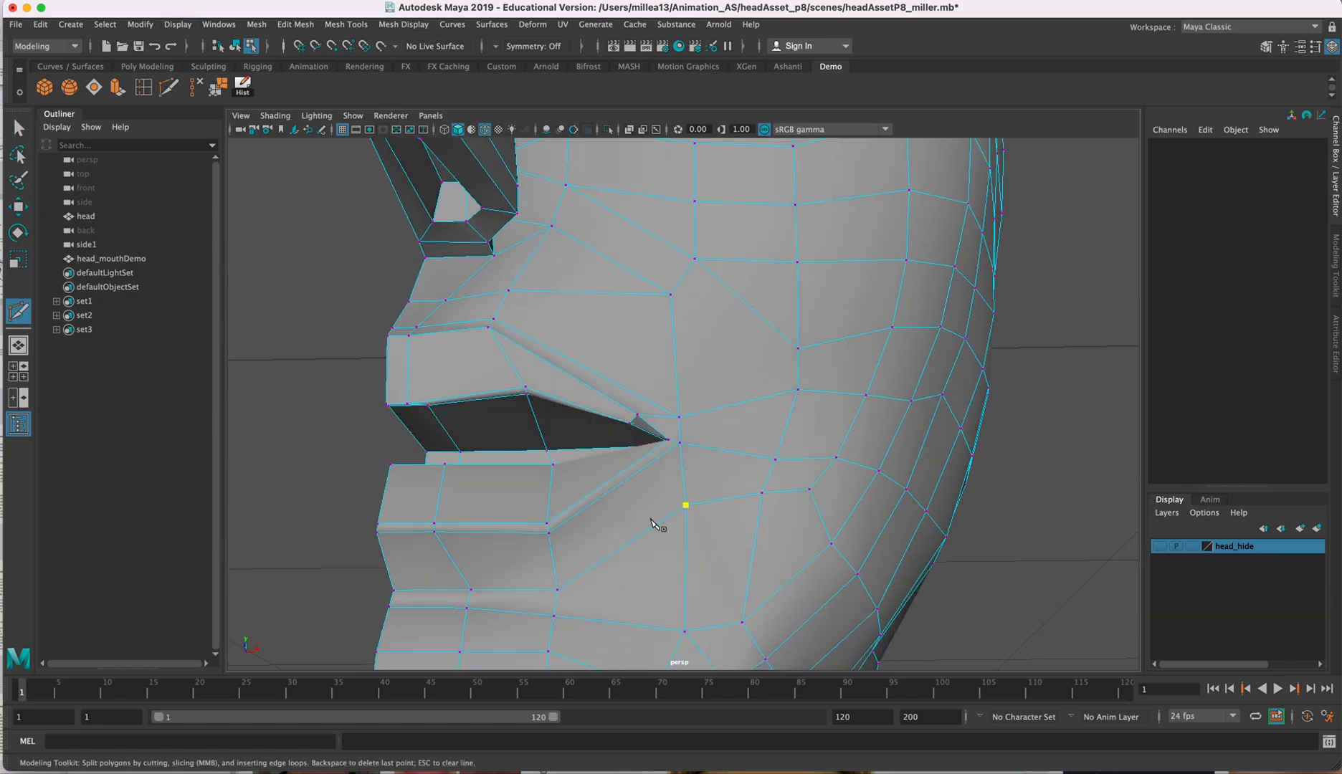
{"action": "left_click", "coordinate": [761, 408]}
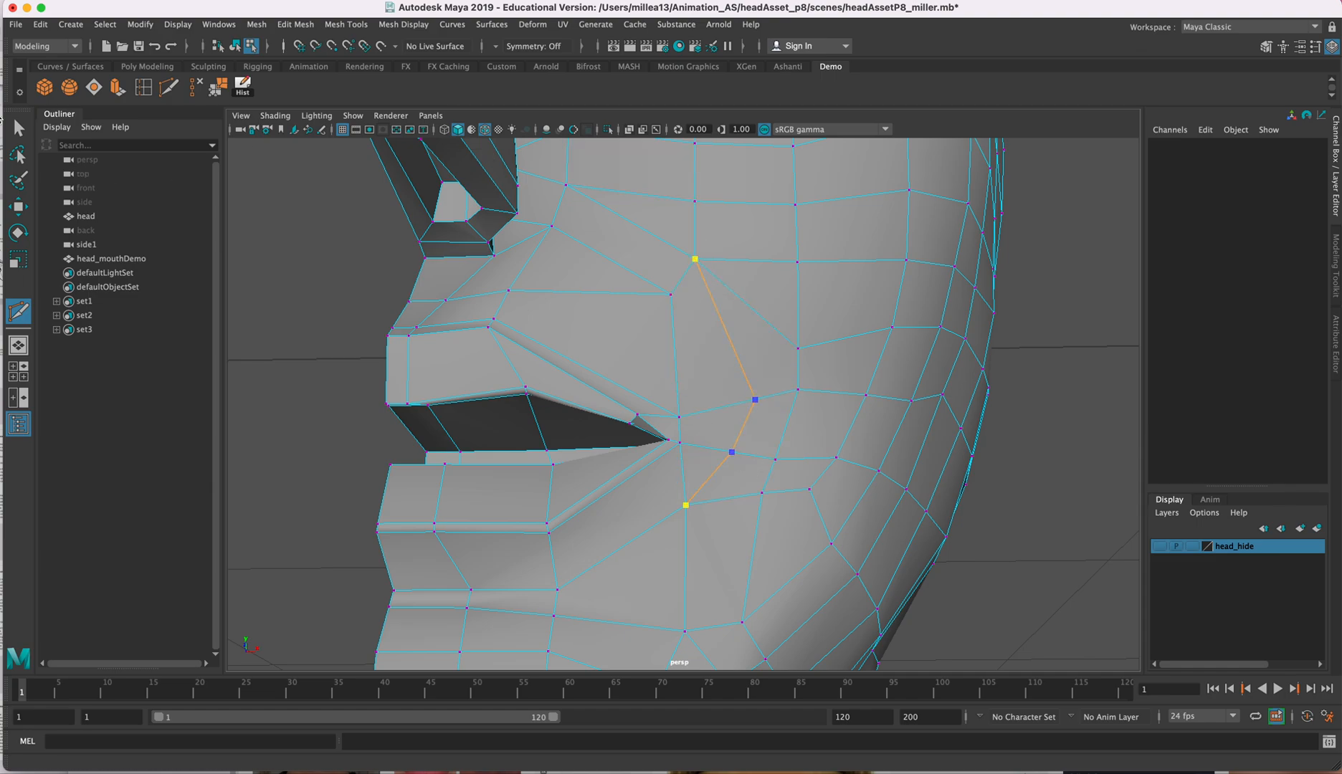
{"action": "left_click", "coordinate": [19, 128]}
Step: Try to insert an edge loop through the cheek just outside the new cut around the mouth corner
{"action": "left_click_drag", "start_coordinate": [765, 396], "coordinate": [793, 327], "text": "alt"}
{"action": "left_click_drag", "start_coordinate": [798, 268], "coordinate": [792, 378], "text": "alt"}
{"action": "left_click", "coordinate": [723, 367]}
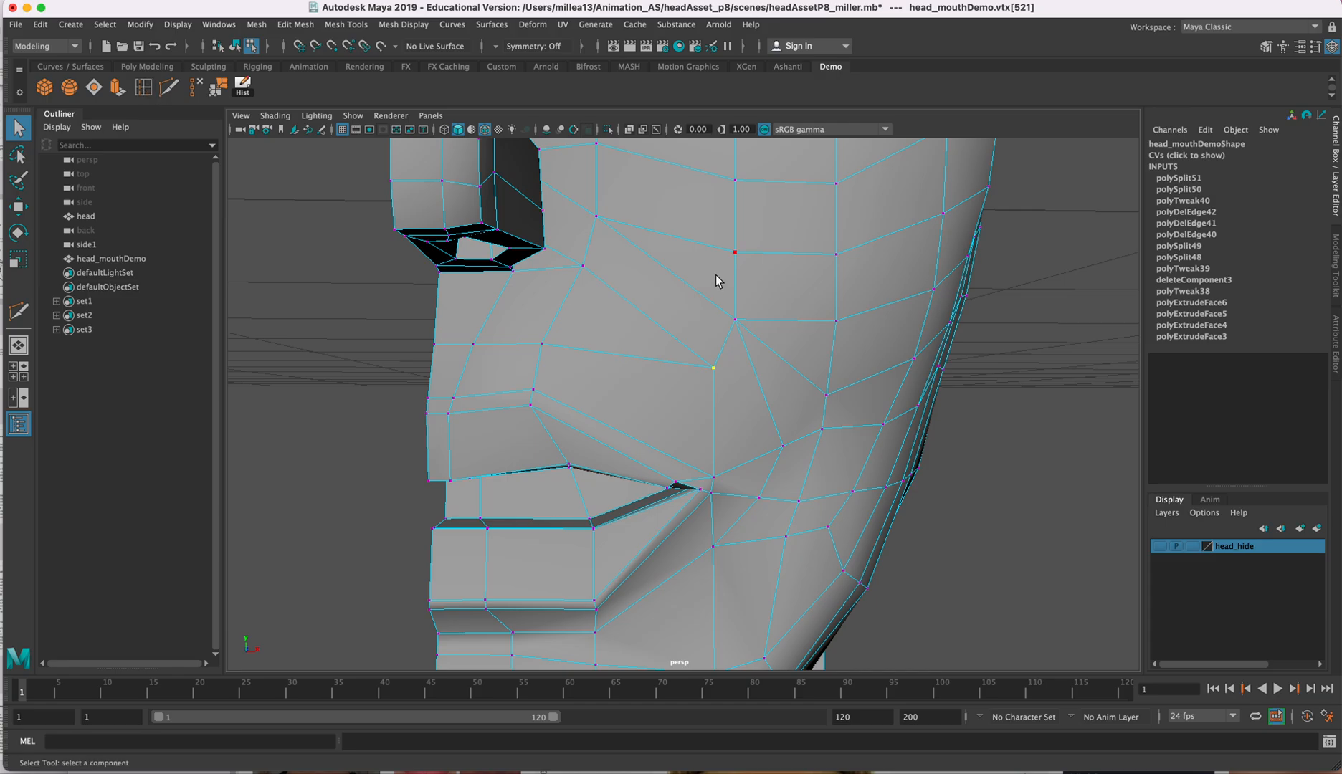
{"action": "right_click_drag", "start_coordinate": [716, 276], "coordinate": [746, 233], "text": "shift"}
{"action": "left_click_drag", "start_coordinate": [737, 244], "coordinate": [629, 372], "text": "alt"}
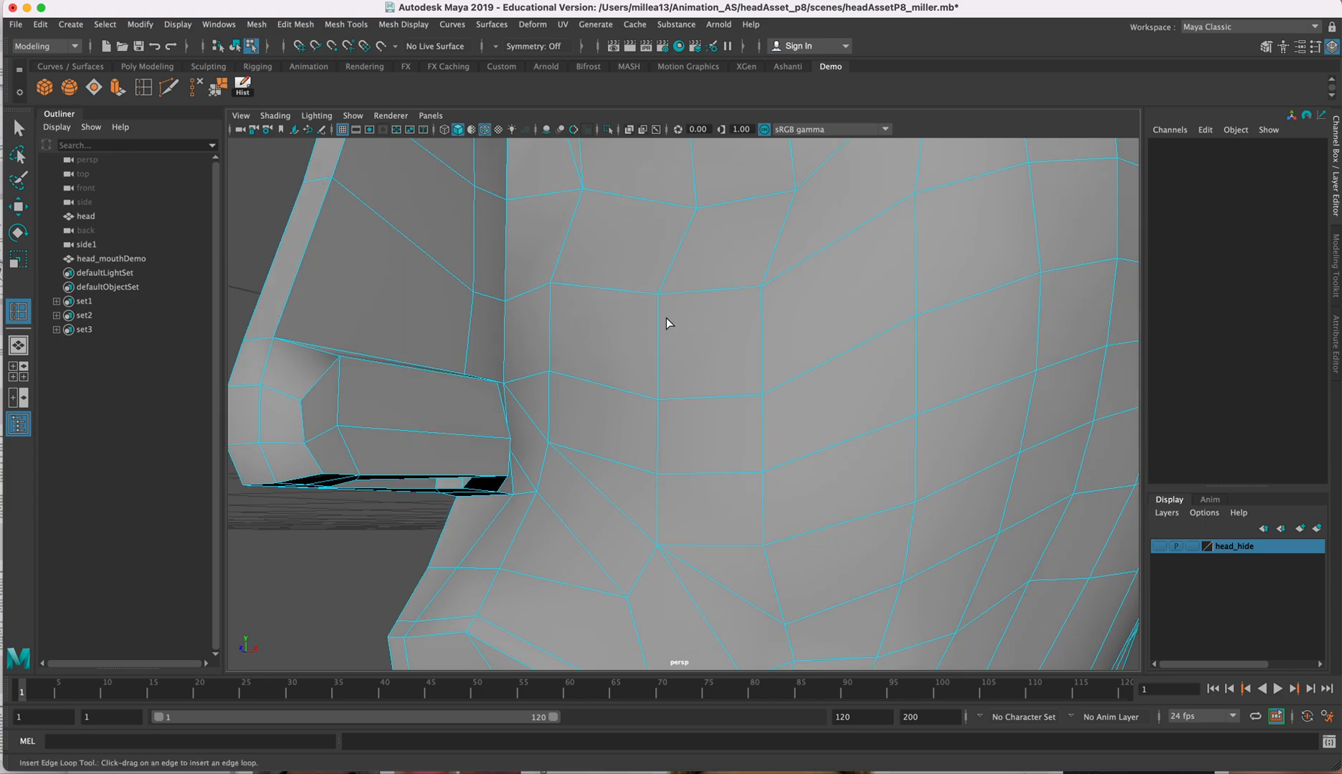
{"action": "middle_click_drag", "start_coordinate": [668, 324], "coordinate": [716, 184], "text": "alt"}
{"action": "left_click_drag", "start_coordinate": [706, 297], "coordinate": [743, 289], "text": "alt"}
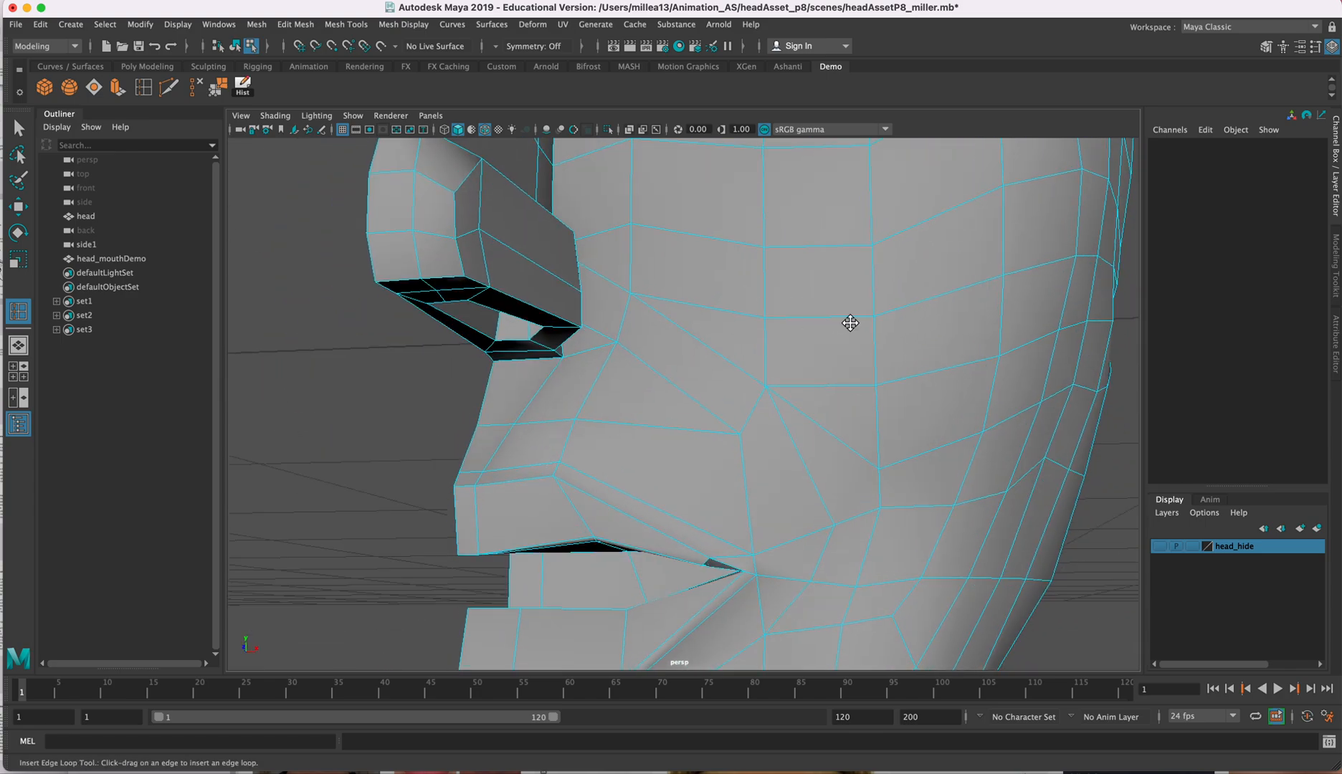
{"action": "middle_click_drag", "start_coordinate": [851, 324], "coordinate": [742, 213], "text": "alt"}
{"action": "left_click_drag", "start_coordinate": [753, 290], "coordinate": [744, 317], "text": "alt"}
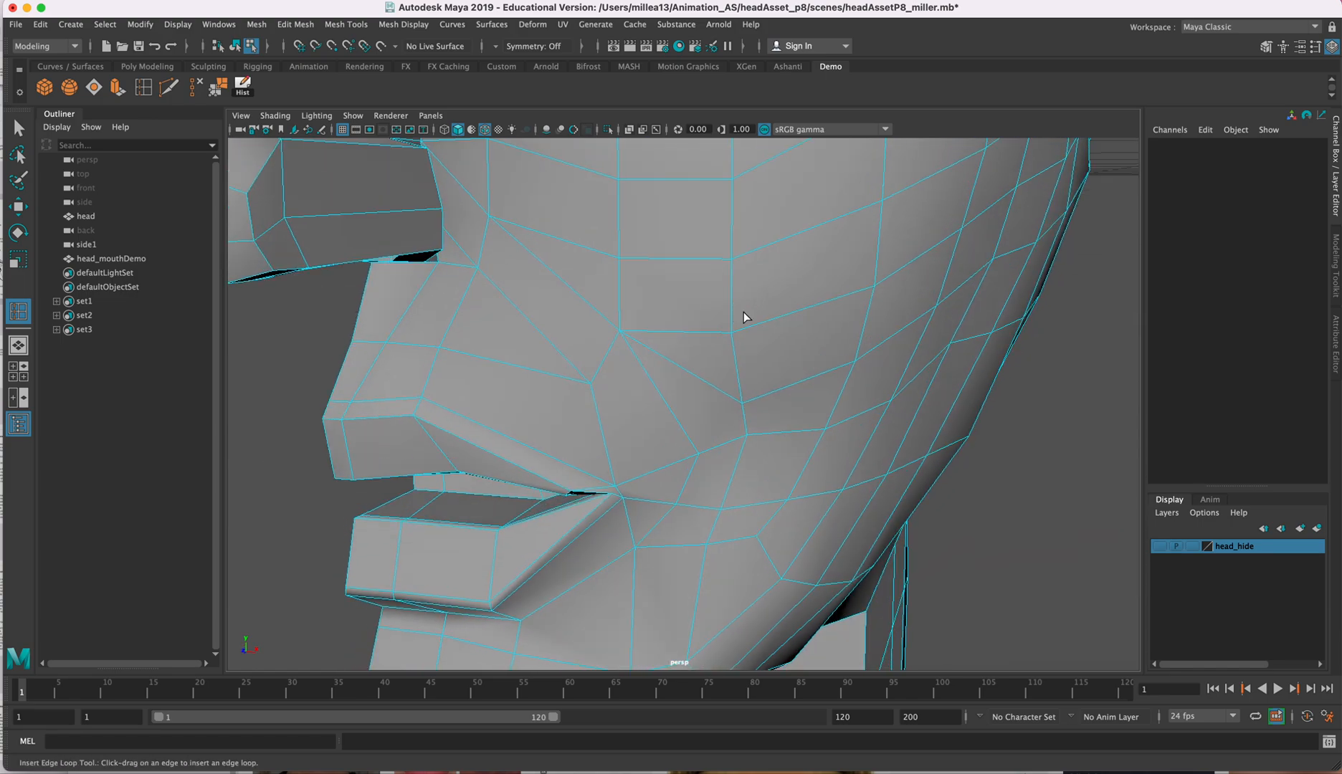
{"action": "right_click_drag", "start_coordinate": [680, 382], "coordinate": [684, 346]}
{"action": "left_click", "coordinate": [684, 376]}
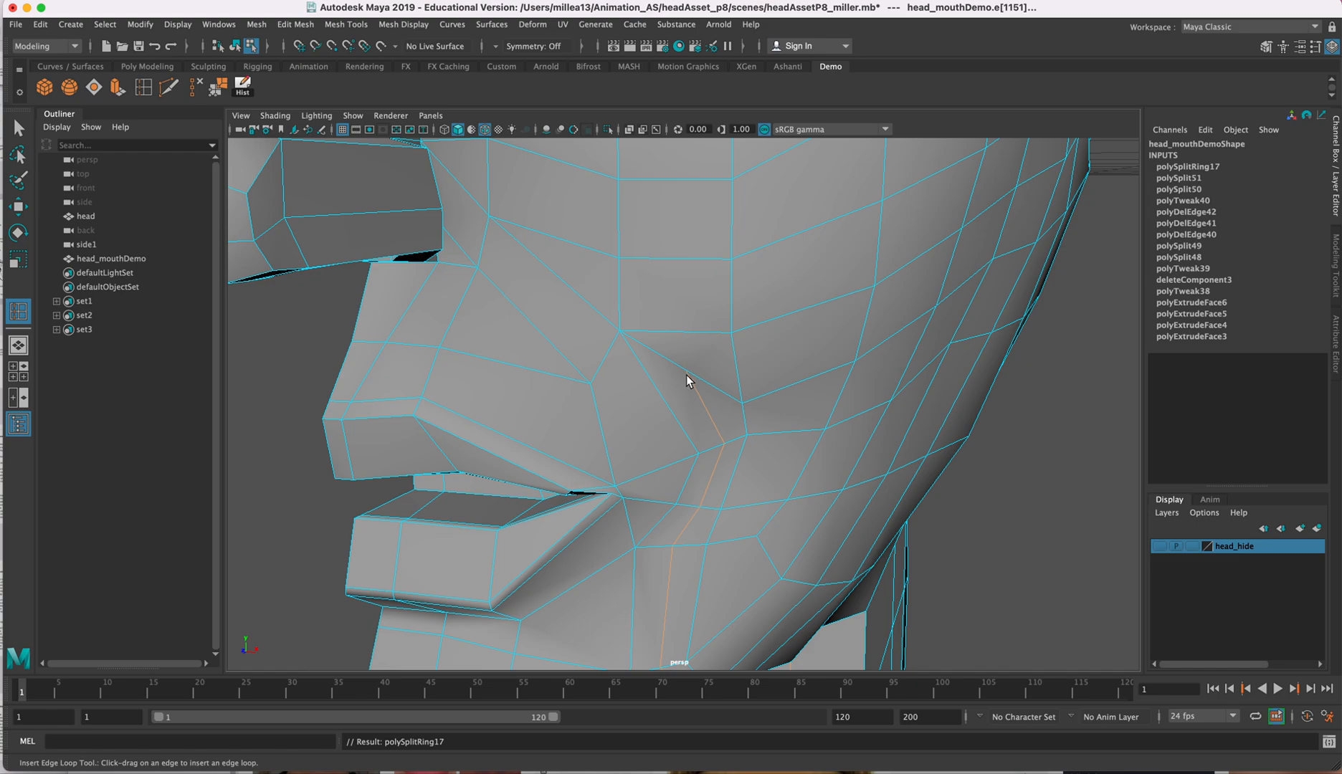
{"action": "key", "text": "z"}
Step: Delete the outermost segment of the upper diagonal edge line on the cheek, outside the mouth corner
{"action": "left_click", "coordinate": [19, 128]}
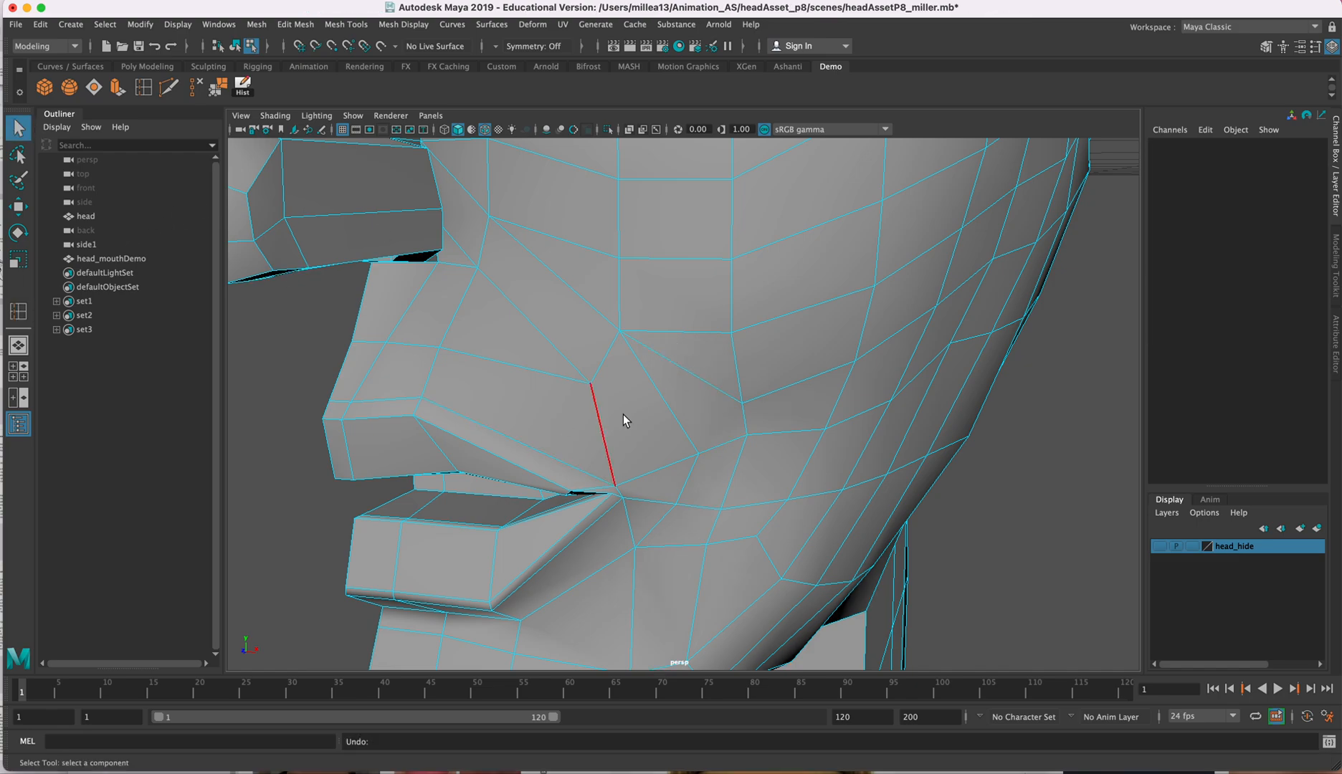
{"action": "left_click", "coordinate": [696, 379]}
{"action": "left_click", "coordinate": [192, 86]}
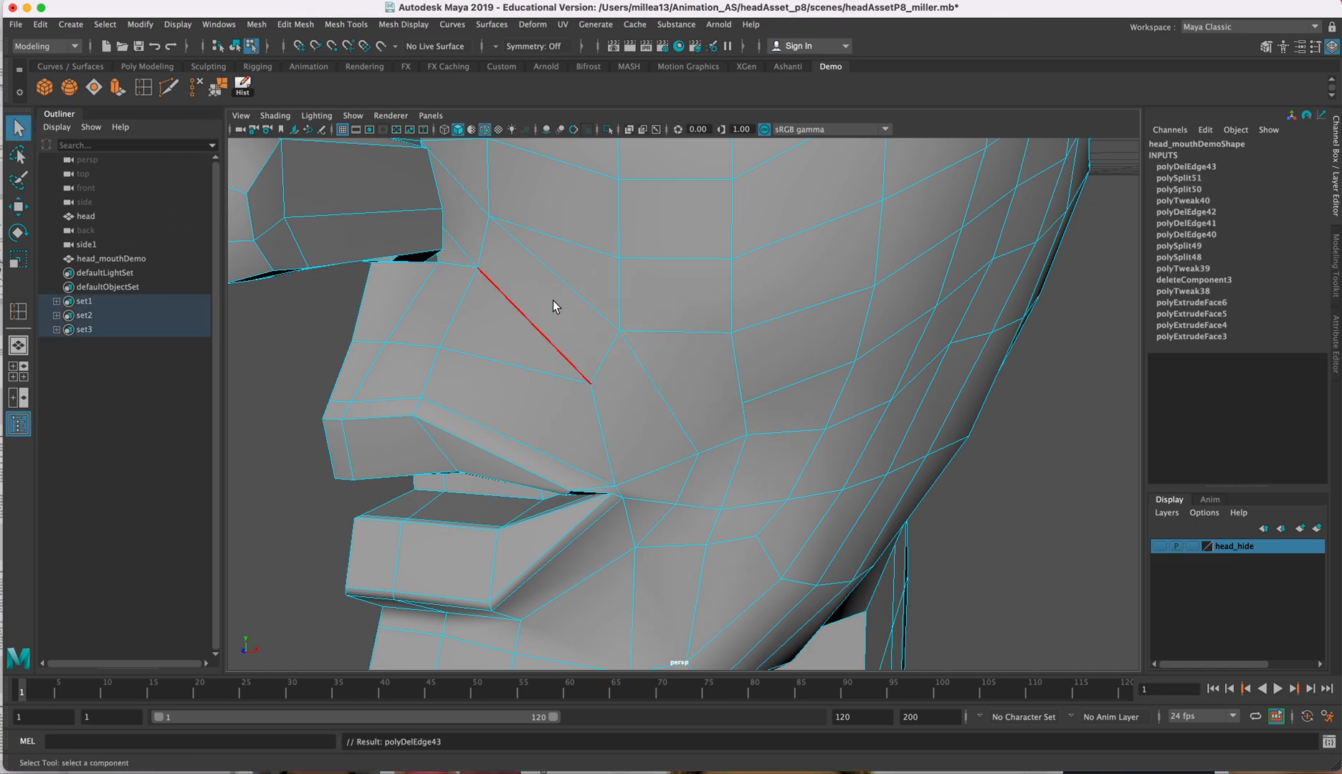
Step: Cut a new diagonal edge line from the cheek vertex outside the mouth corner, one row above the existing diagonal, up to the nose's side
{"action": "left_click", "coordinate": [169, 86]}
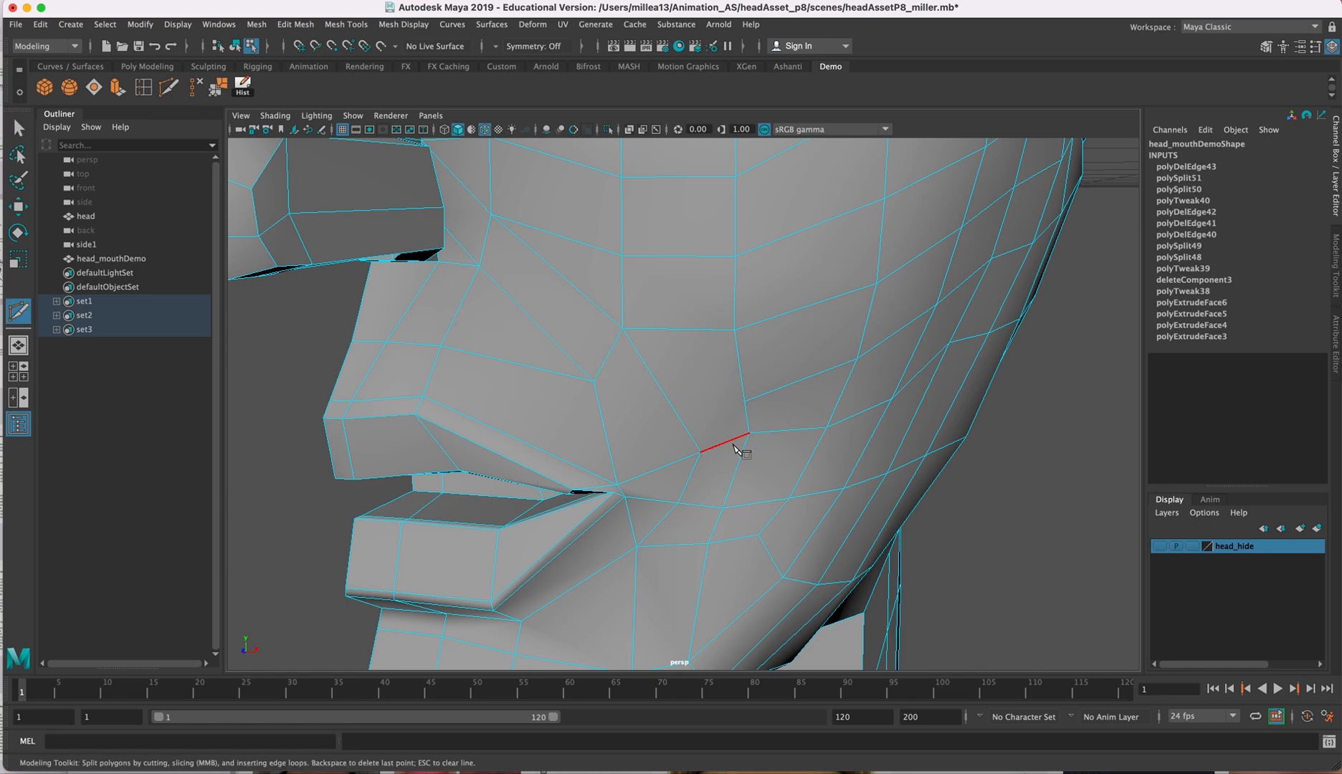
{"action": "middle_click_drag", "start_coordinate": [703, 334], "coordinate": [671, 360], "text": "alt"}
{"action": "left_click", "coordinate": [632, 377]}
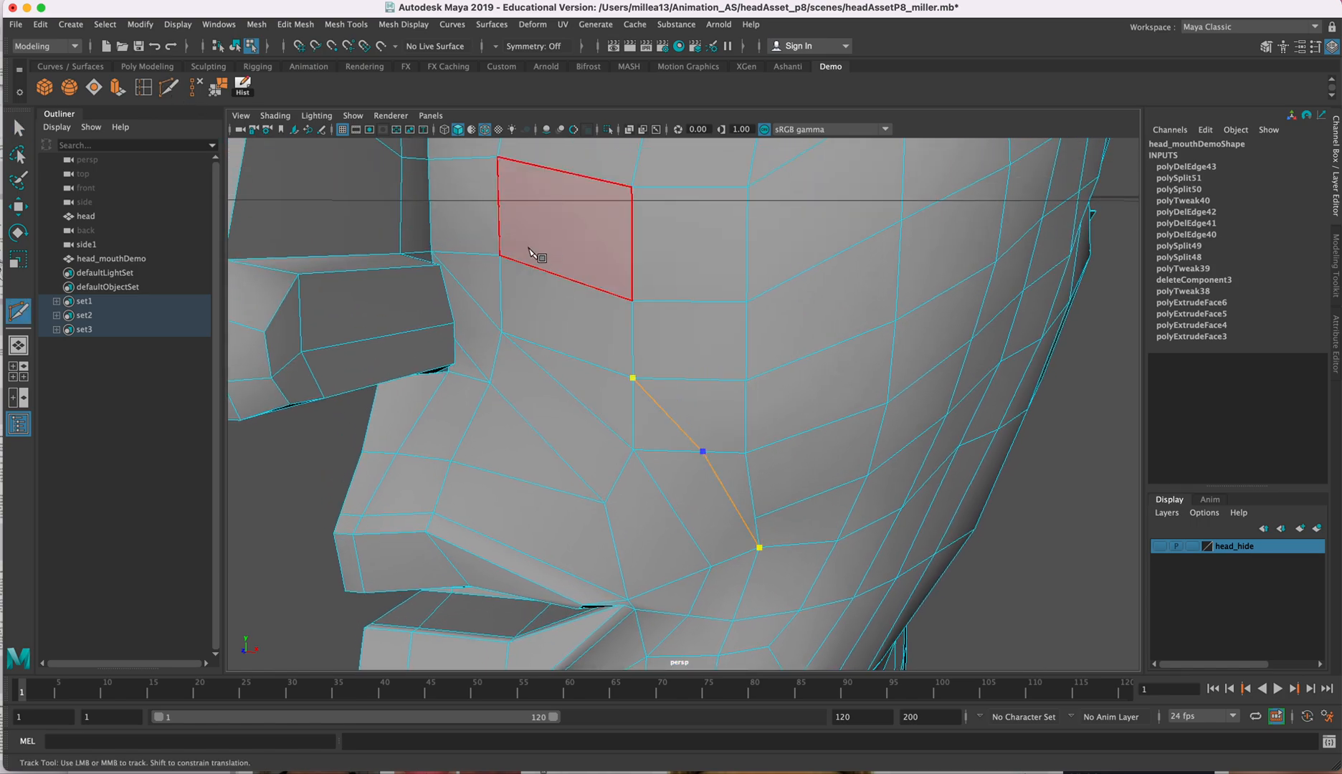
{"action": "left_click", "coordinate": [502, 256]}
{"action": "middle_click_drag", "start_coordinate": [515, 258], "coordinate": [616, 386], "text": "alt"}
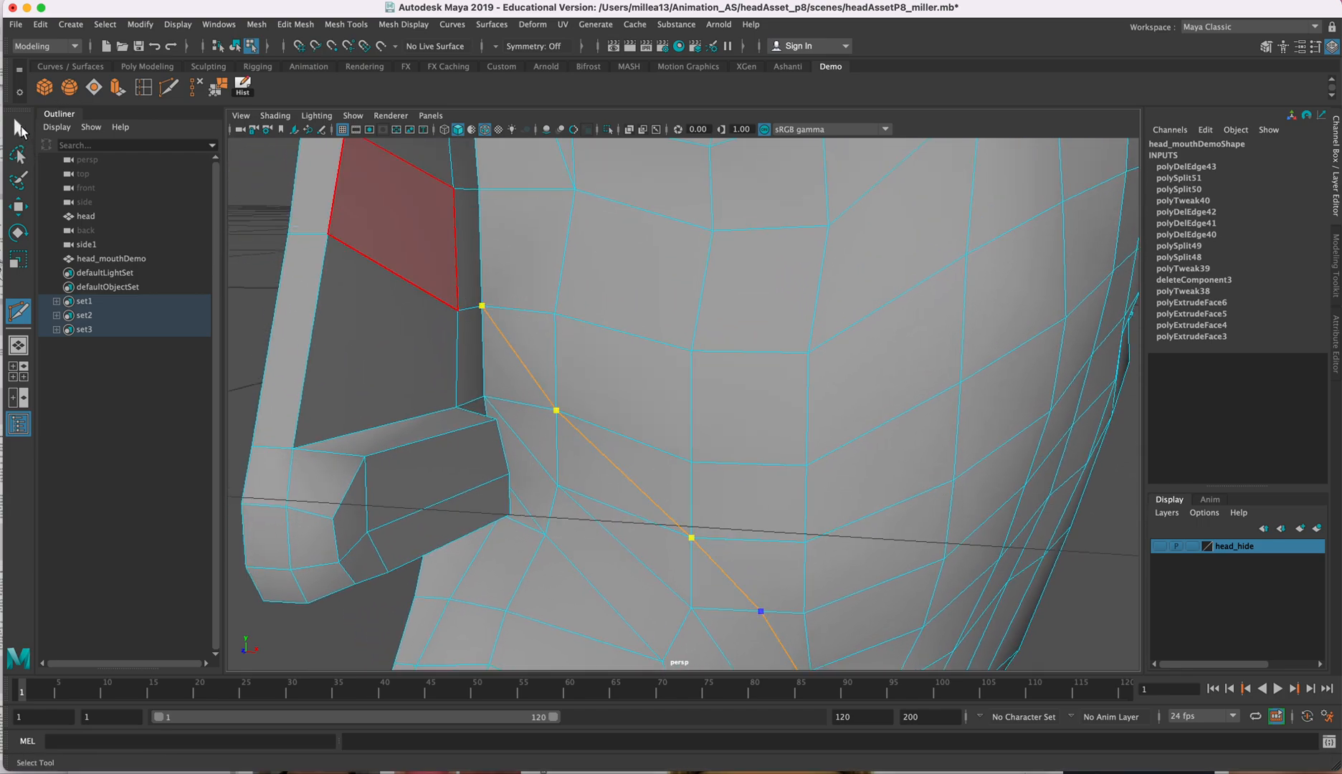
{"action": "left_click", "coordinate": [19, 129]}
Step: Delete the leftover grid edges between the new diagonal cut and the previous one, from beside the nose down to the cheek
{"action": "middle_click_drag", "start_coordinate": [710, 471], "coordinate": [580, 308], "text": "alt"}
{"action": "right_click_drag", "start_coordinate": [481, 273], "coordinate": [395, 239]}
{"action": "left_click", "coordinate": [492, 343]}
{"action": "left_click", "coordinate": [493, 342], "text": "shift"}
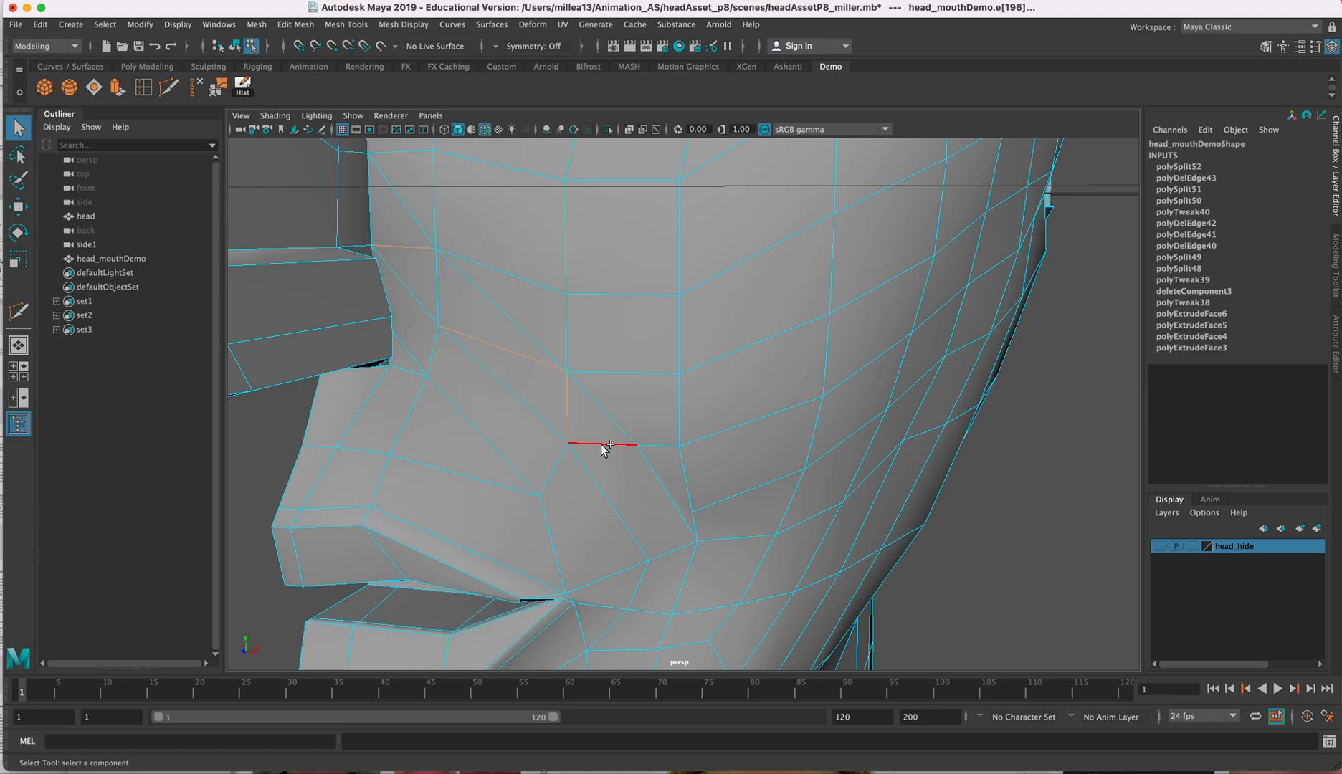
{"action": "left_click", "coordinate": [196, 89]}
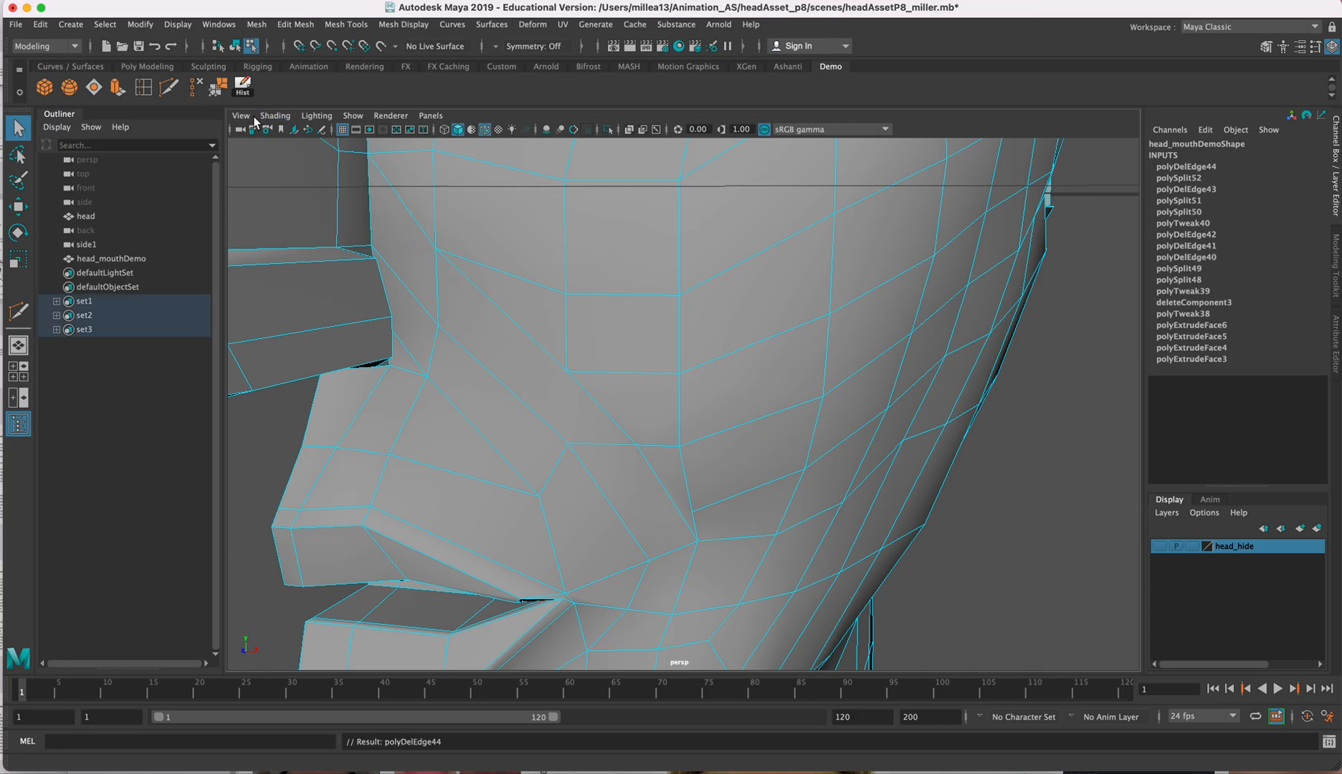
Step: Move the cheek vertex above and outside the mouth corner by about 0.32, -0.24 and 0.52 cm in X, Y and Z
{"action": "left_click_drag", "start_coordinate": [615, 334], "coordinate": [677, 362], "text": "alt"}
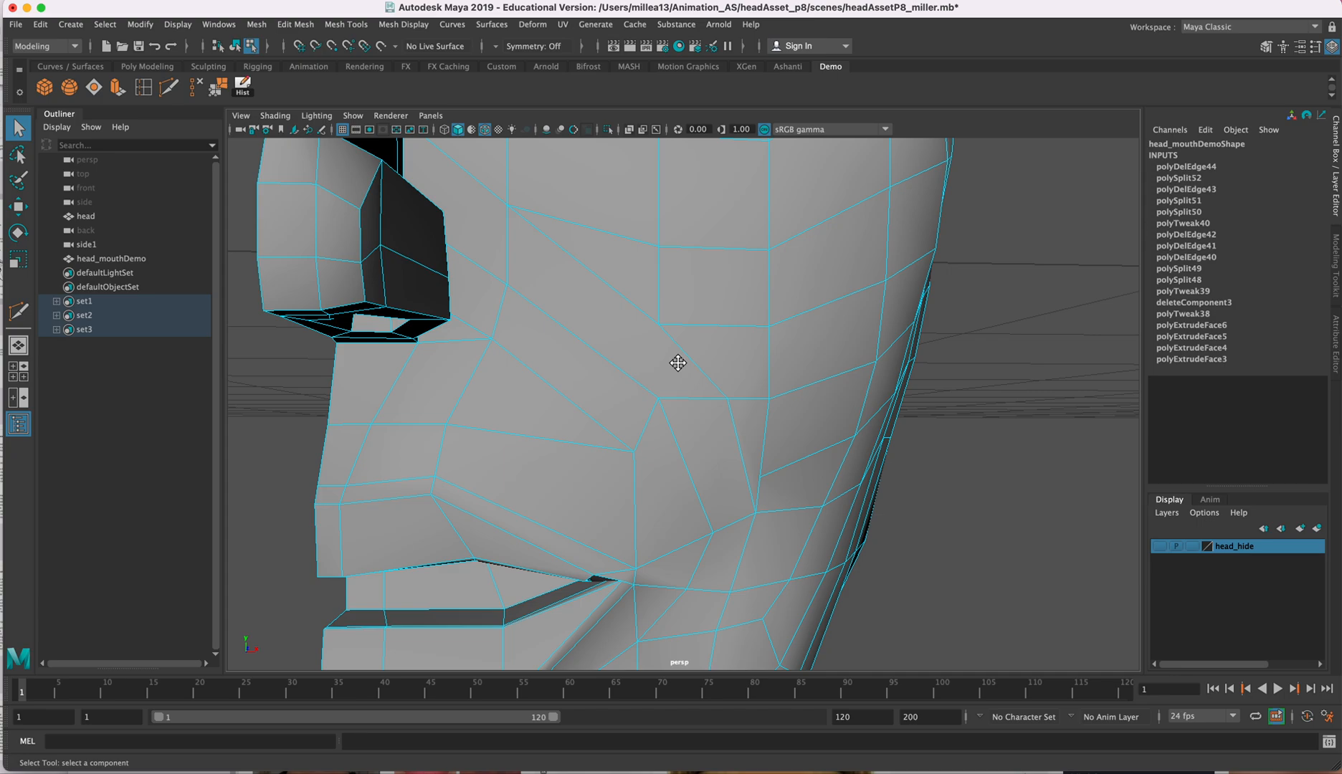
{"action": "middle_click_drag", "start_coordinate": [677, 362], "coordinate": [692, 322], "text": "alt"}
{"action": "left_click_drag", "start_coordinate": [692, 392], "coordinate": [663, 395], "text": "alt"}
{"action": "middle_click_drag", "start_coordinate": [714, 422], "coordinate": [712, 390], "text": "alt"}
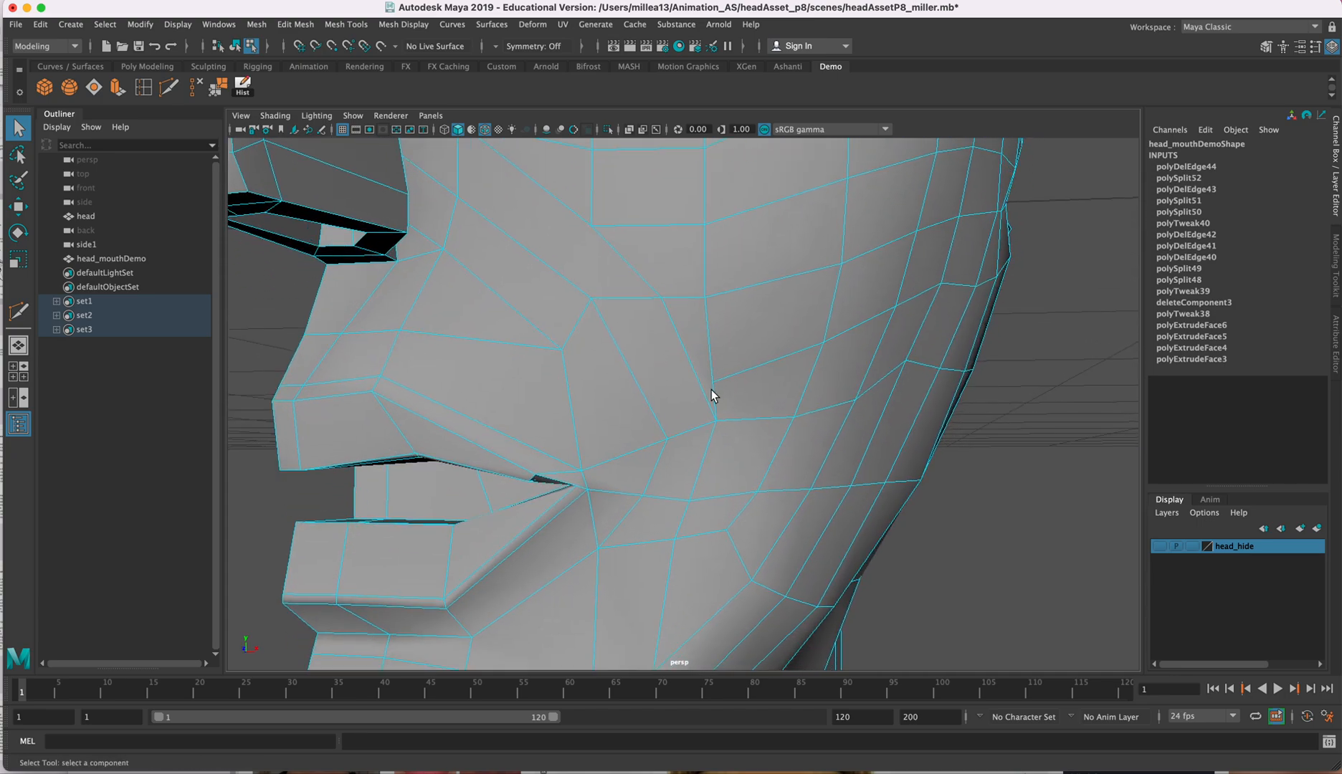
{"action": "left_click_drag", "start_coordinate": [767, 393], "coordinate": [689, 380], "text": "alt"}
{"action": "right_click_drag", "start_coordinate": [658, 360], "coordinate": [595, 375]}
{"action": "left_click", "coordinate": [645, 378]}
{"action": "key", "text": "w"}
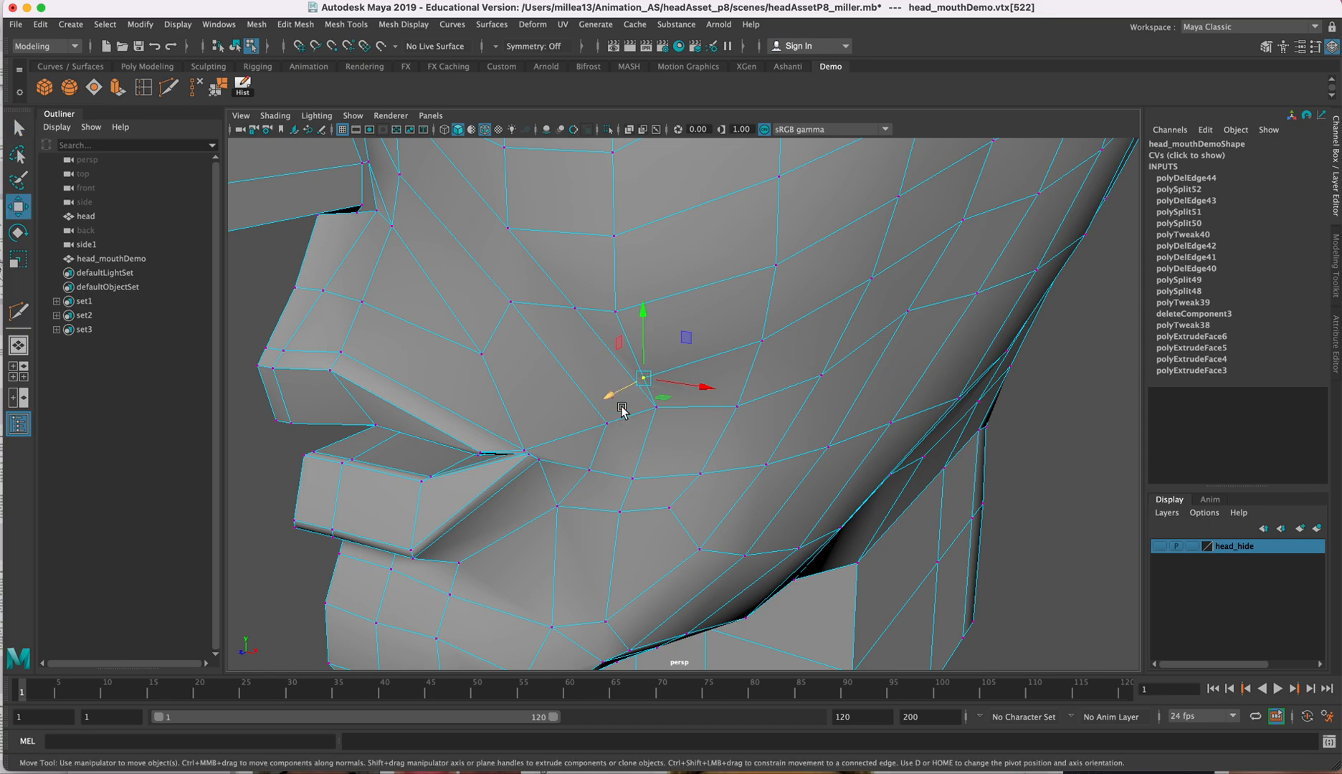
{"action": "left_click_drag", "start_coordinate": [608, 396], "coordinate": [713, 341]}
{"action": "left_click_drag", "start_coordinate": [819, 304], "coordinate": [755, 392], "text": "alt"}
{"action": "middle_click_drag", "start_coordinate": [775, 472], "coordinate": [798, 463]}
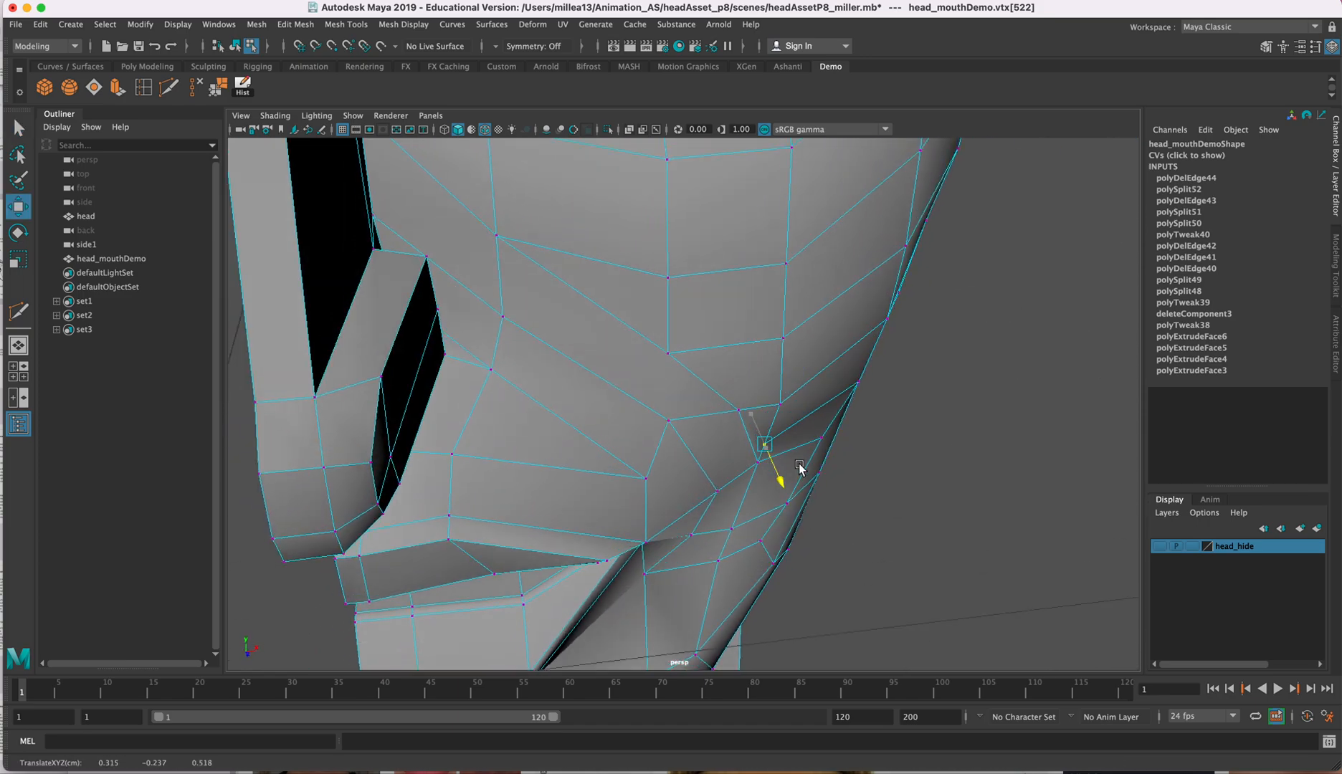
{"action": "left_click_drag", "start_coordinate": [794, 426], "coordinate": [833, 456], "text": "alt"}
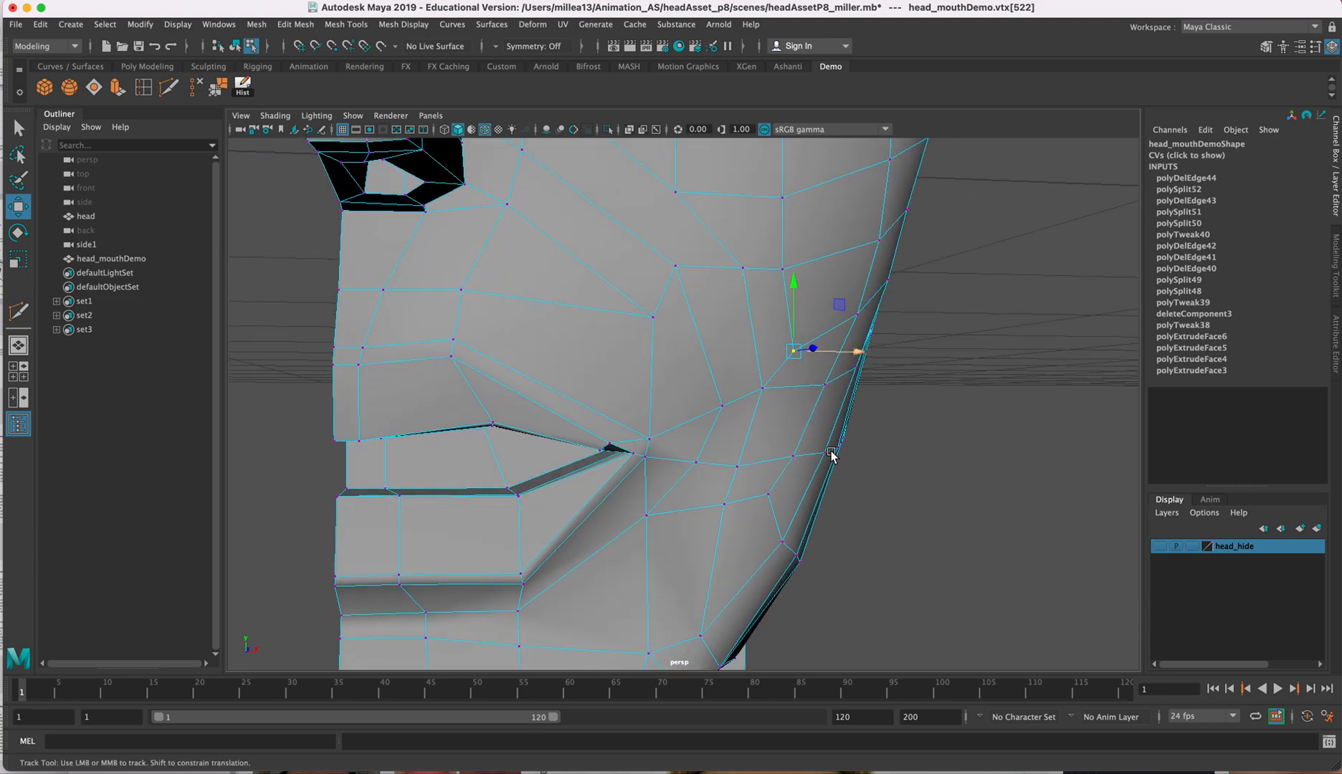
Step: Cut a diagonal edge line from the chin vertex below the lower lip, across the vertical edge, up to the cheek vertex outside the mouth corner
{"action": "middle_click_drag", "start_coordinate": [833, 456], "coordinate": [837, 388], "text": "alt"}
{"action": "left_click_drag", "start_coordinate": [833, 468], "coordinate": [713, 483], "text": "alt"}
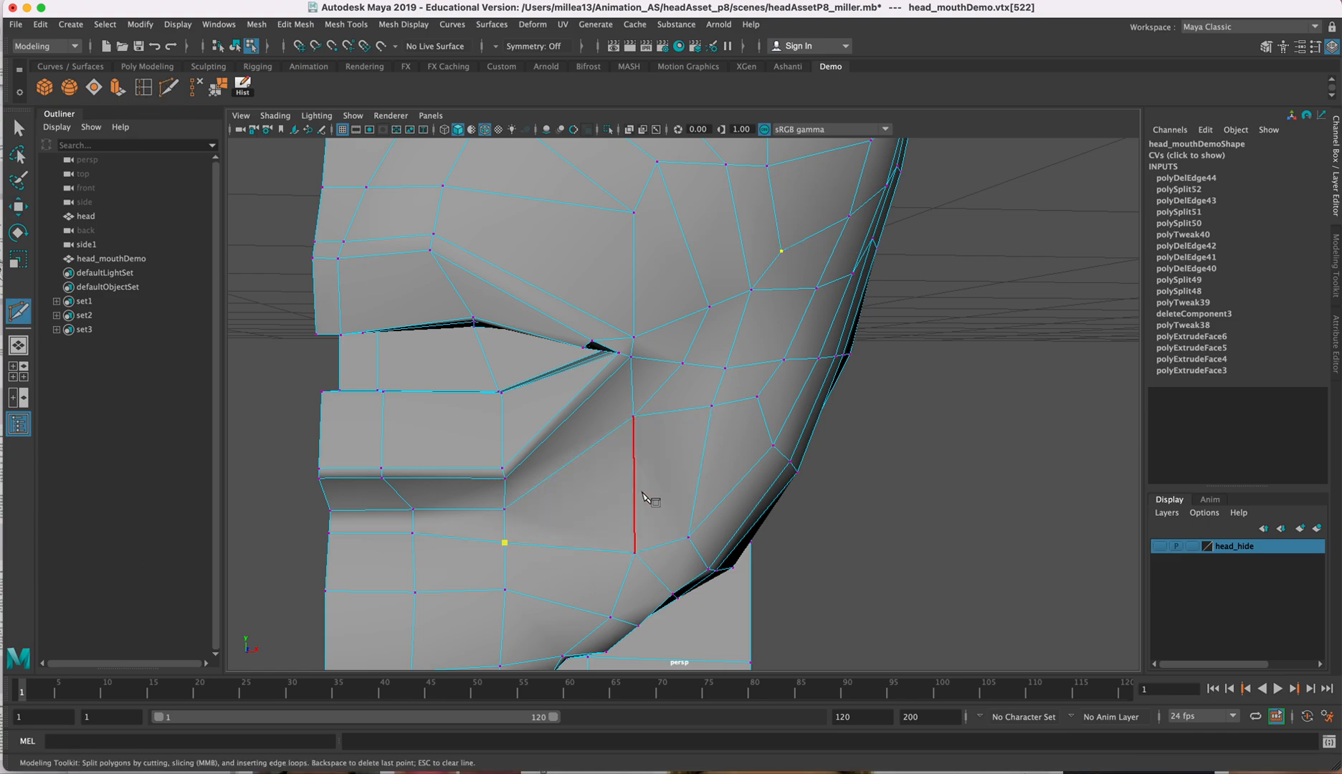
{"action": "left_click_drag", "start_coordinate": [727, 387], "coordinate": [717, 416], "text": "alt"}
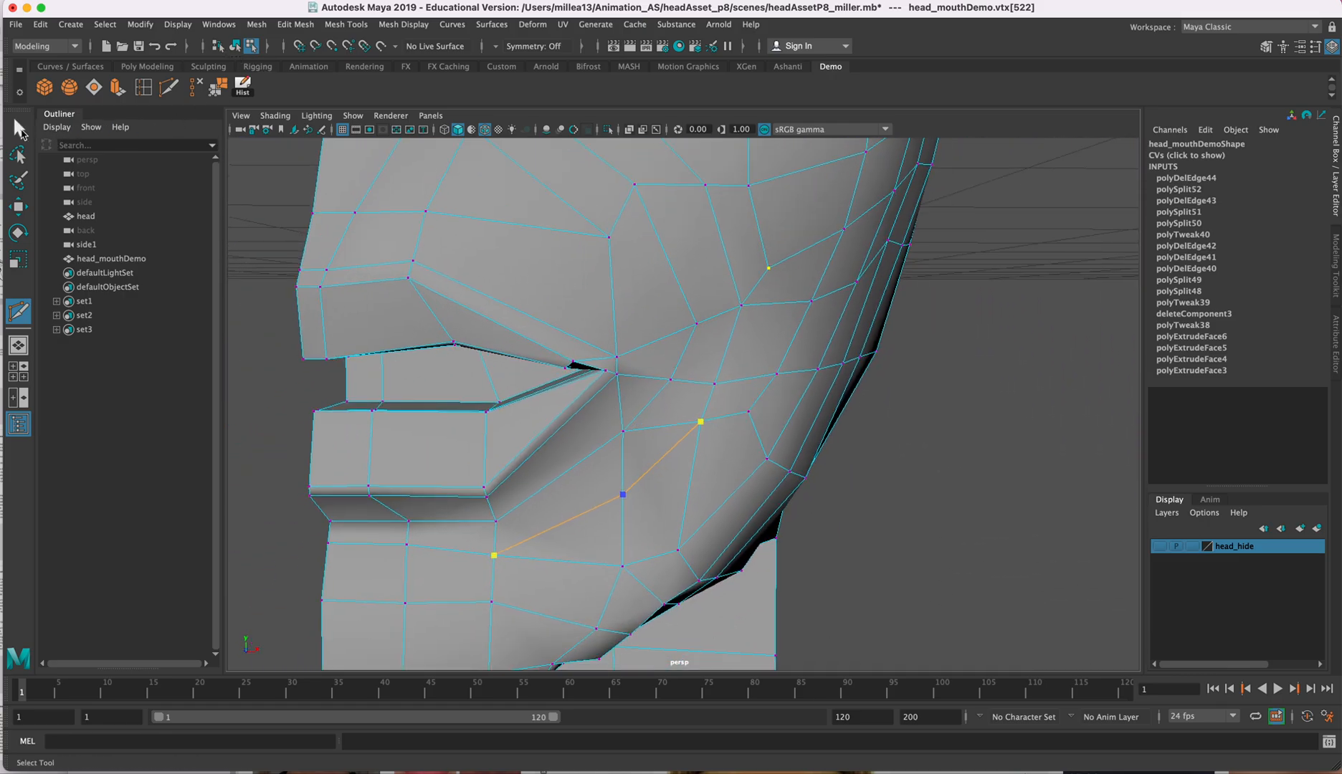
{"action": "left_click", "coordinate": [21, 129]}
Step: Delete the vertical edge between the mouth corner and the new diagonal cut, and the old horizontal chin edge just beneath that cut
{"action": "left_click_drag", "start_coordinate": [717, 497], "coordinate": [654, 428], "text": "alt"}
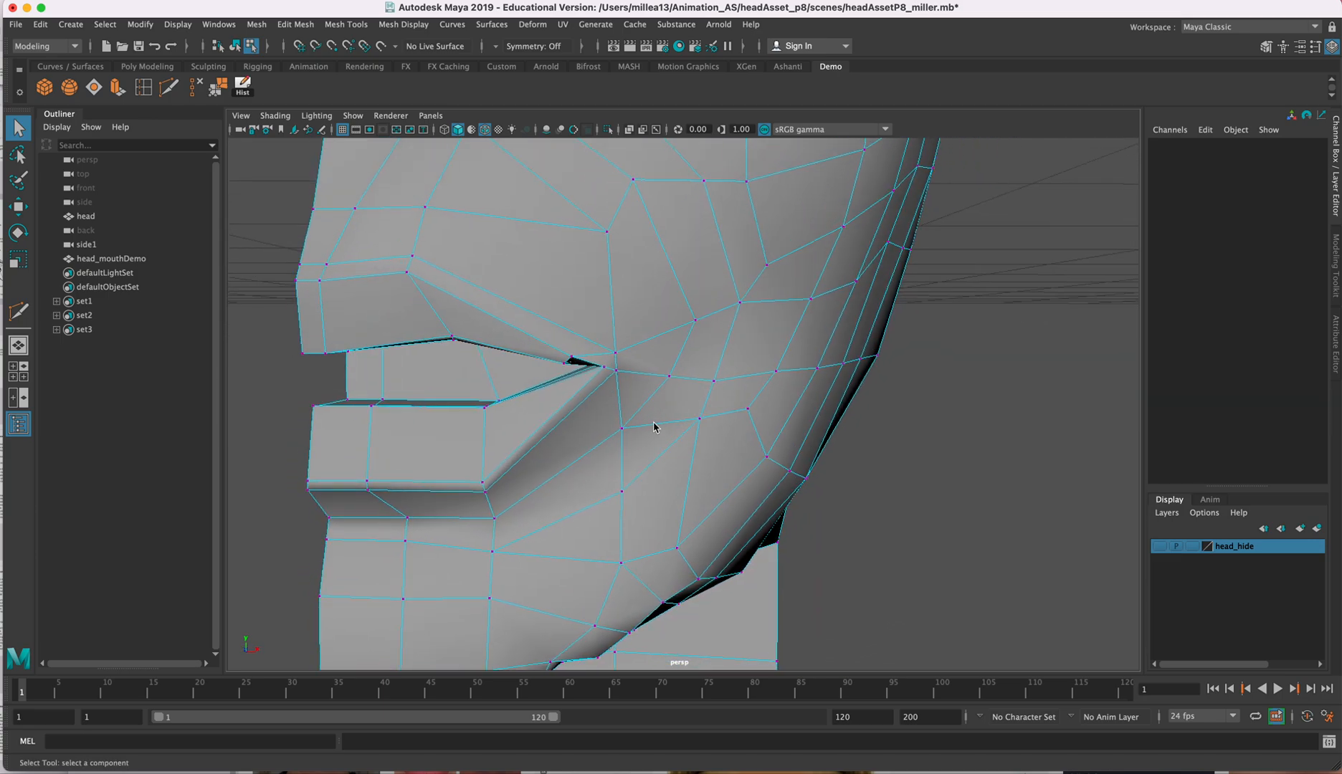
{"action": "right_click_drag", "start_coordinate": [620, 465], "coordinate": [620, 413]}
{"action": "left_click", "coordinate": [621, 466]}
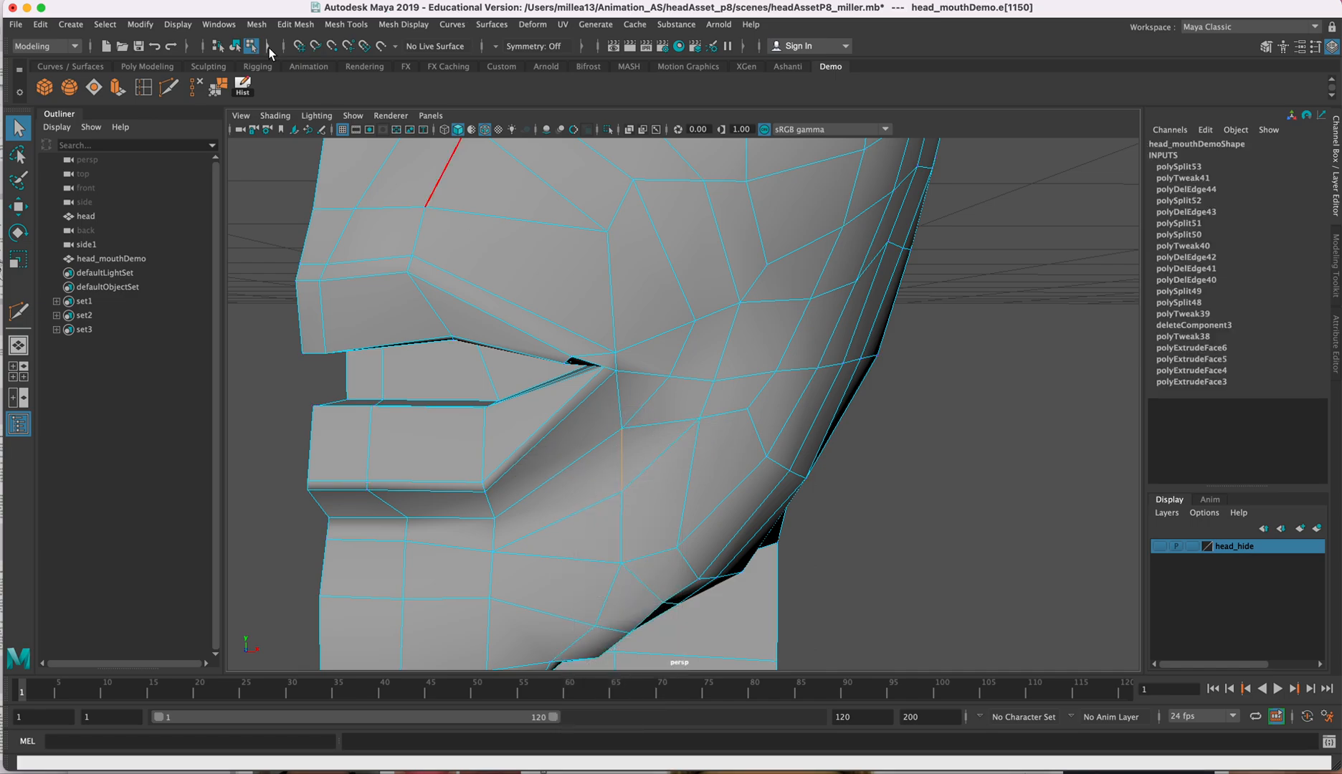
{"action": "left_click", "coordinate": [190, 87]}
{"action": "left_click_drag", "start_coordinate": [845, 419], "coordinate": [634, 460], "text": "alt"}
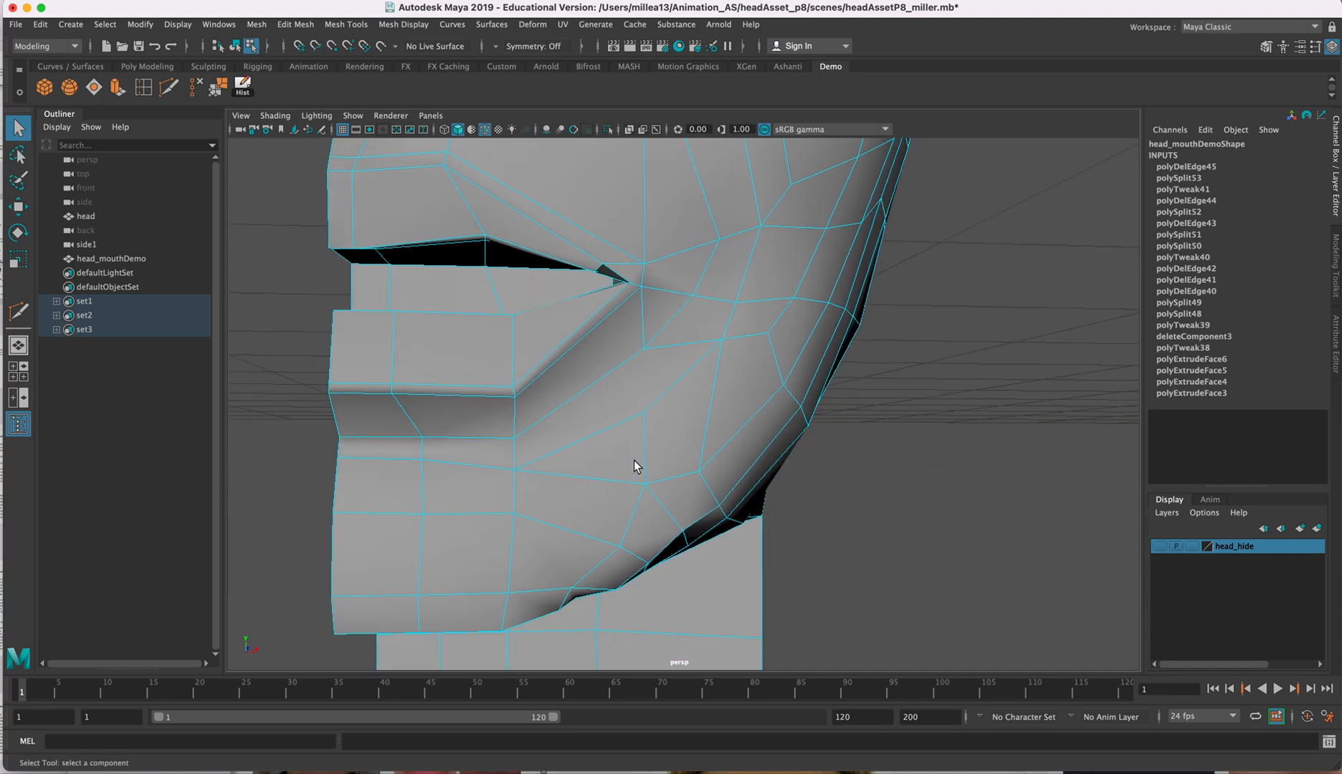
{"action": "left_click", "coordinate": [601, 481]}
{"action": "left_click", "coordinate": [218, 90]}
Step: Cut a new horizontal edge line across the chin, from the vertex below the mouth corner to the model's center border
{"action": "left_click_drag", "start_coordinate": [616, 437], "coordinate": [649, 442], "text": "alt"}
{"action": "left_click", "coordinate": [170, 85]}
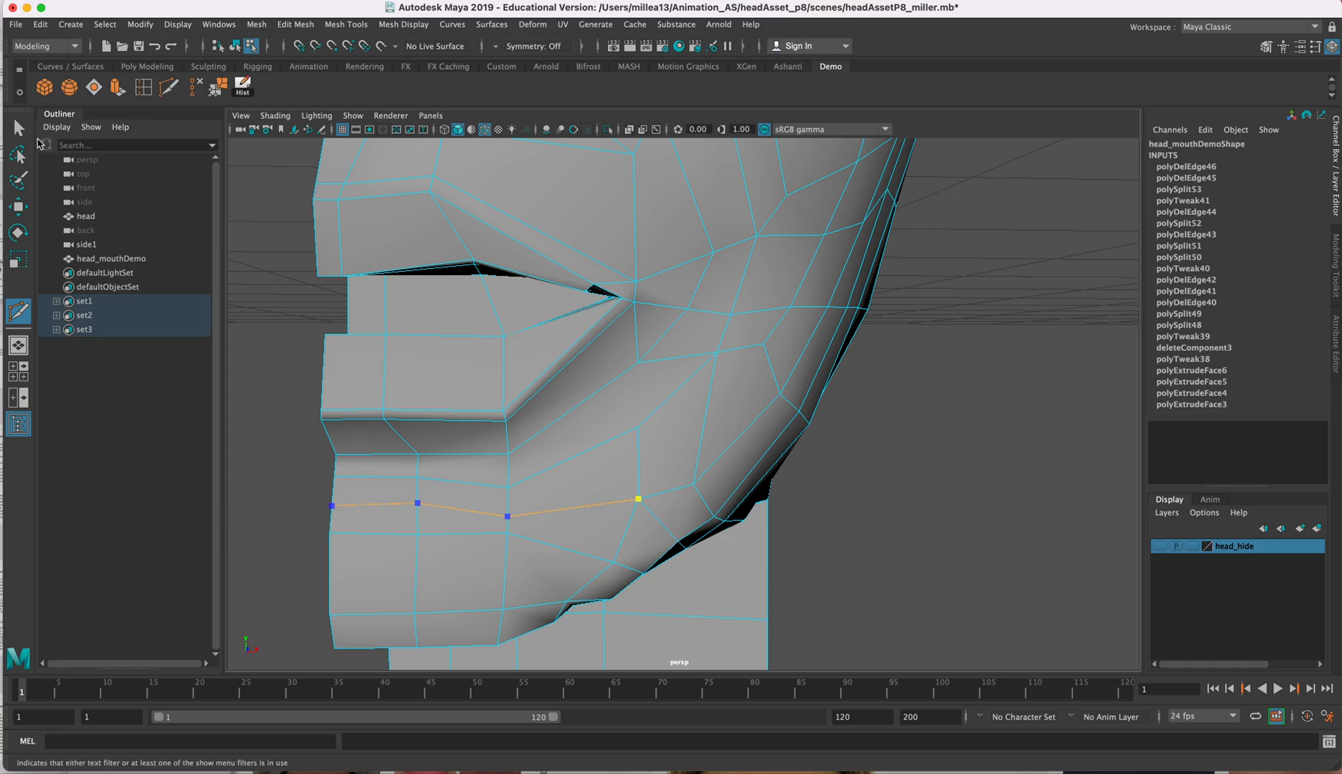
{"action": "key", "text": "q"}
Step: Cut a new edge line from beneath the nostril, diagonally outward above the mouth, and down over the upper lip's edge
{"action": "left_click_drag", "start_coordinate": [871, 559], "coordinate": [663, 396], "text": "alt"}
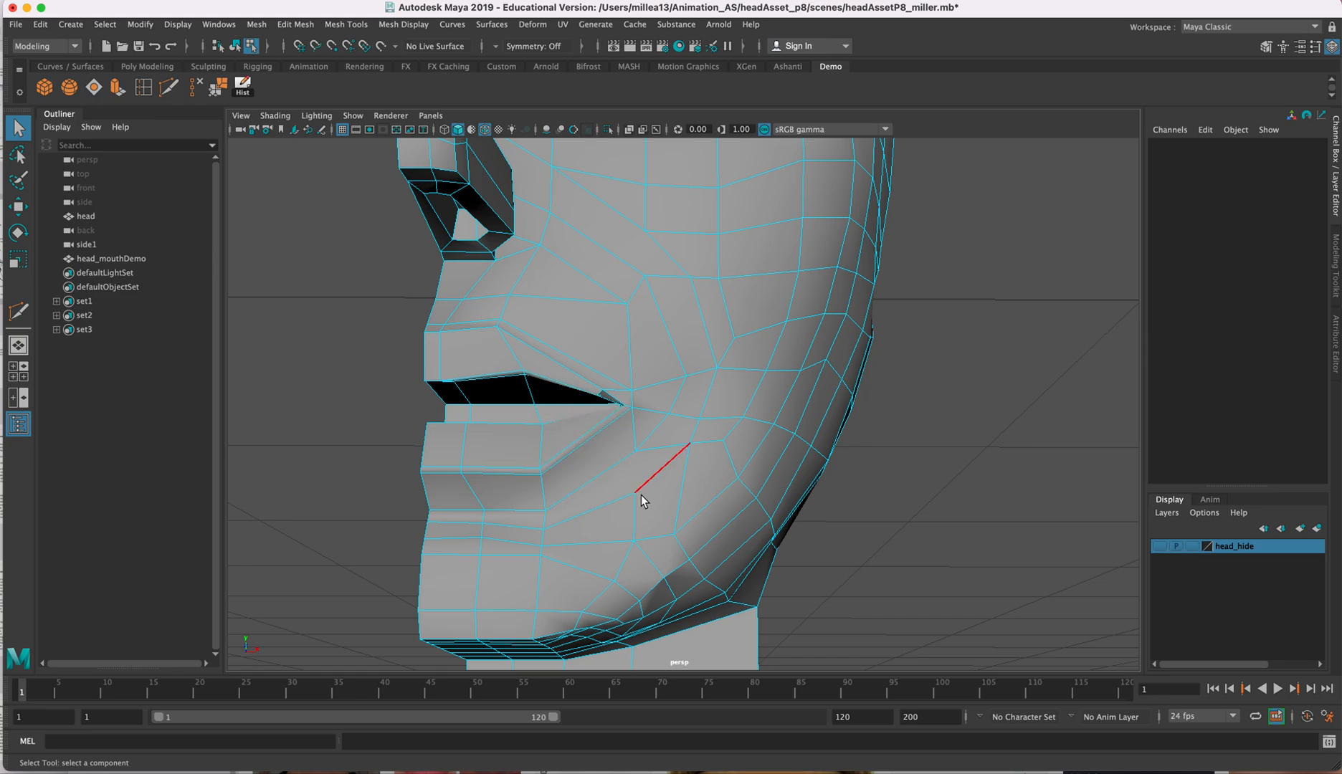
{"action": "left_click_drag", "start_coordinate": [631, 511], "coordinate": [564, 364], "text": "alt"}
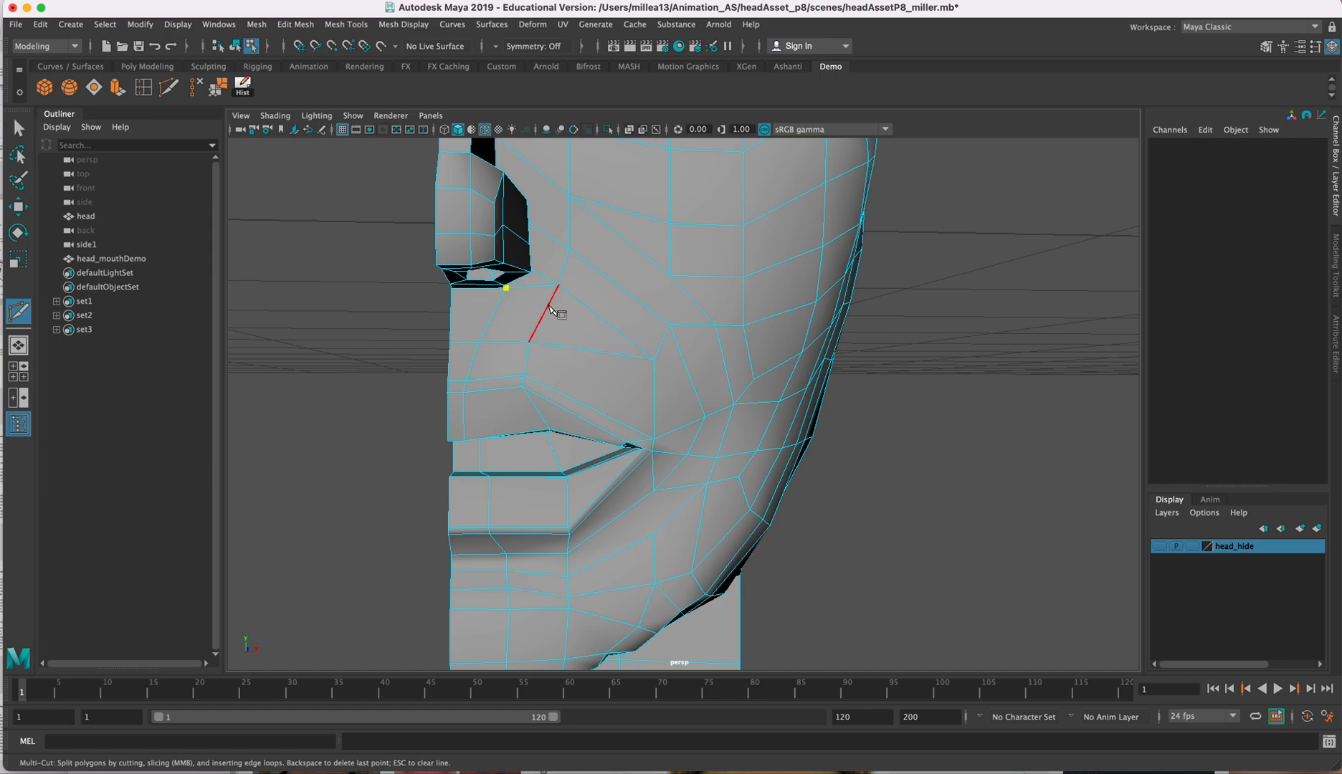
{"action": "left_click", "coordinate": [594, 359]}
{"action": "left_click_drag", "start_coordinate": [594, 359], "coordinate": [529, 332], "text": "alt"}
{"action": "scroll", "coordinate": [535, 355], "scroll_direction": "up", "scroll_amount": 2}
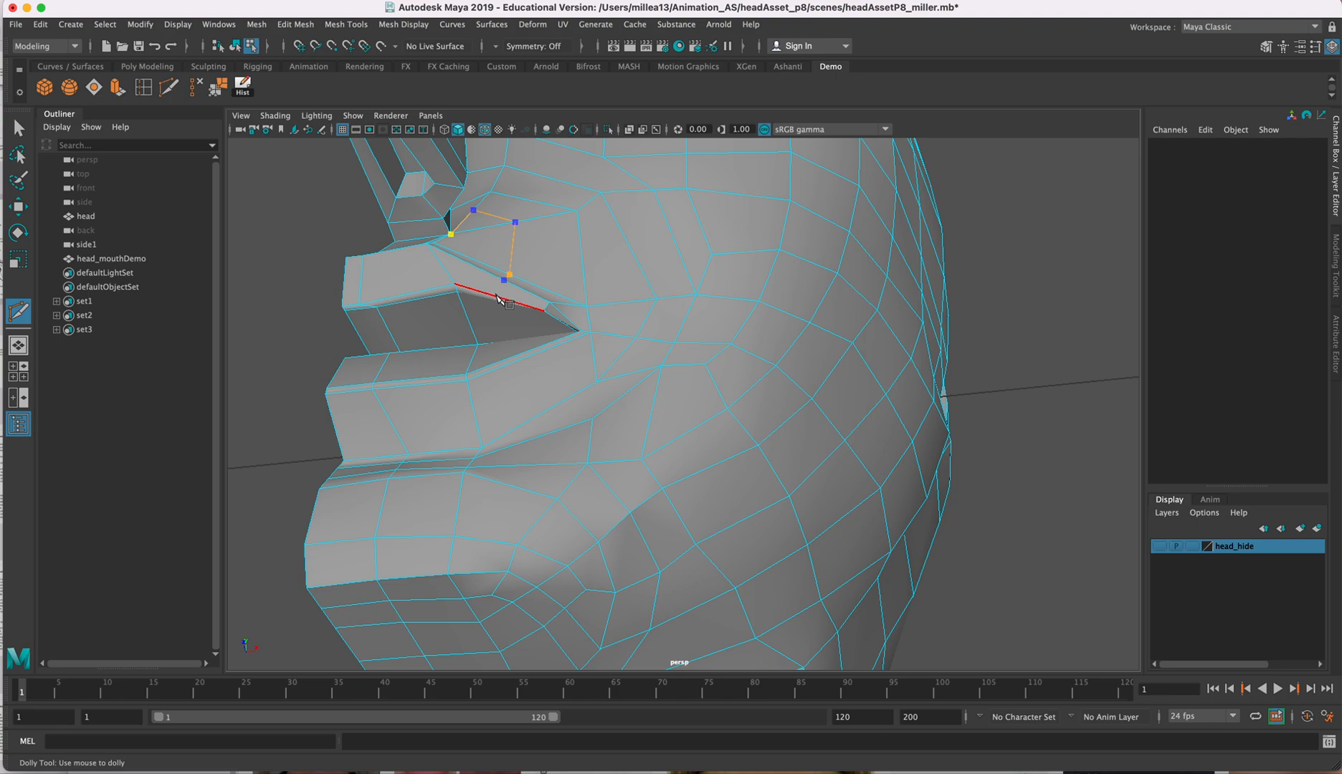
{"action": "left_click_drag", "start_coordinate": [593, 398], "coordinate": [661, 434], "text": "alt"}
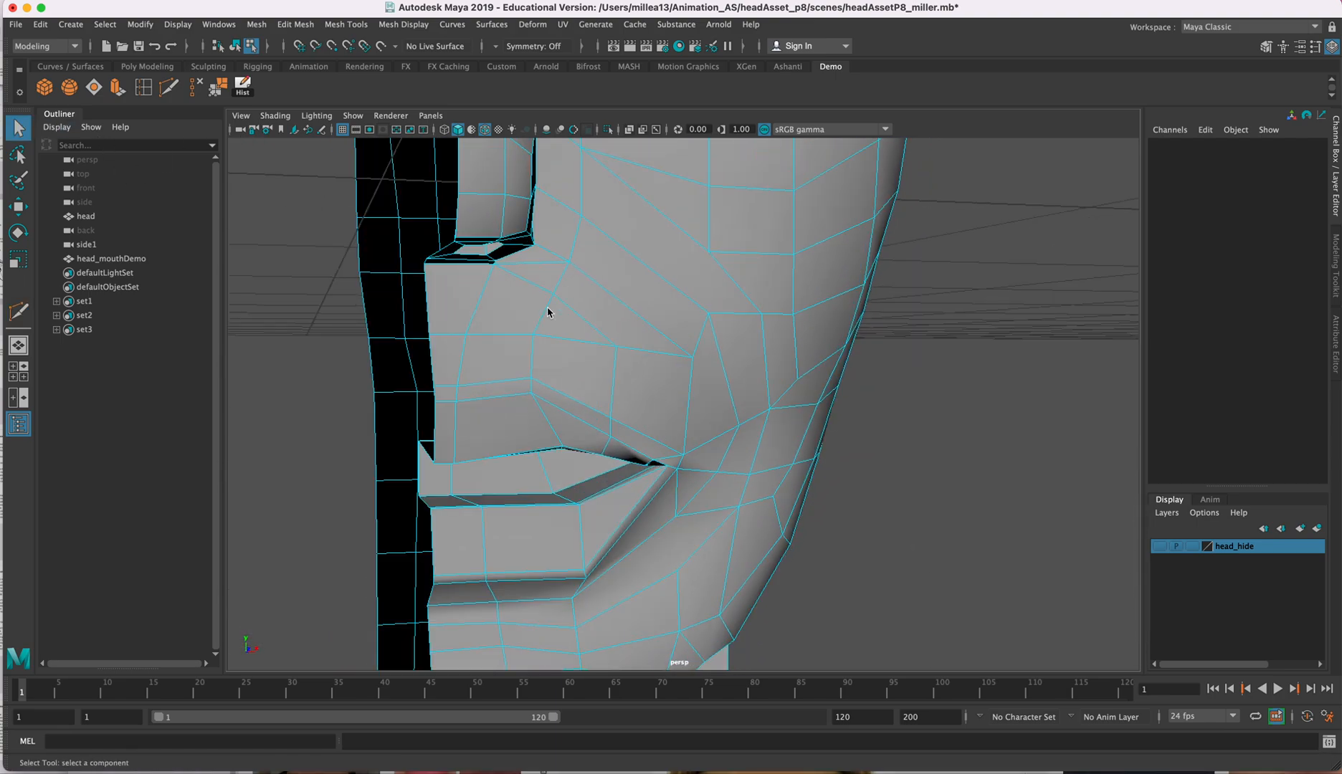
Step: Delete the leftover short edge running from beneath the nostril out to the cheek
{"action": "left_click_drag", "start_coordinate": [557, 308], "coordinate": [500, 306], "text": "alt"}
{"action": "right_click_drag", "start_coordinate": [485, 300], "coordinate": [484, 266]}
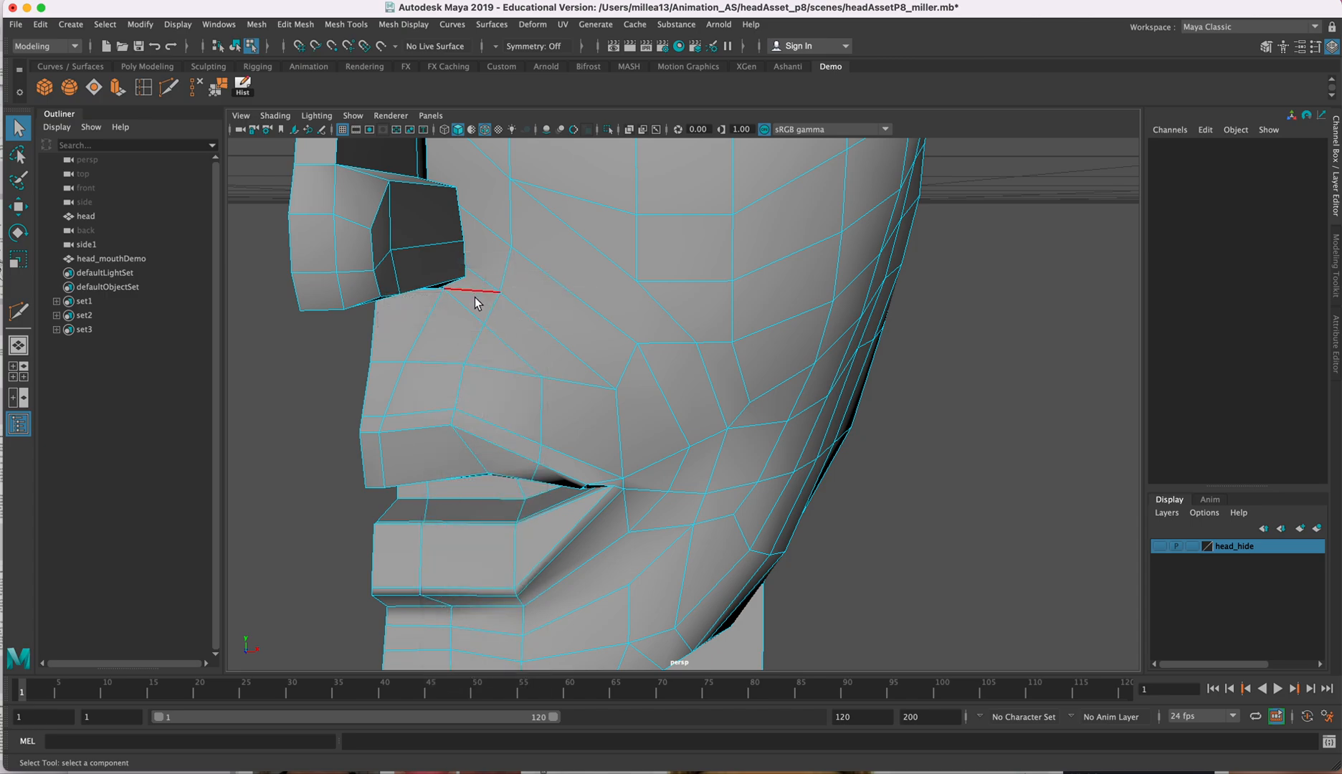
{"action": "left_click", "coordinate": [196, 85]}
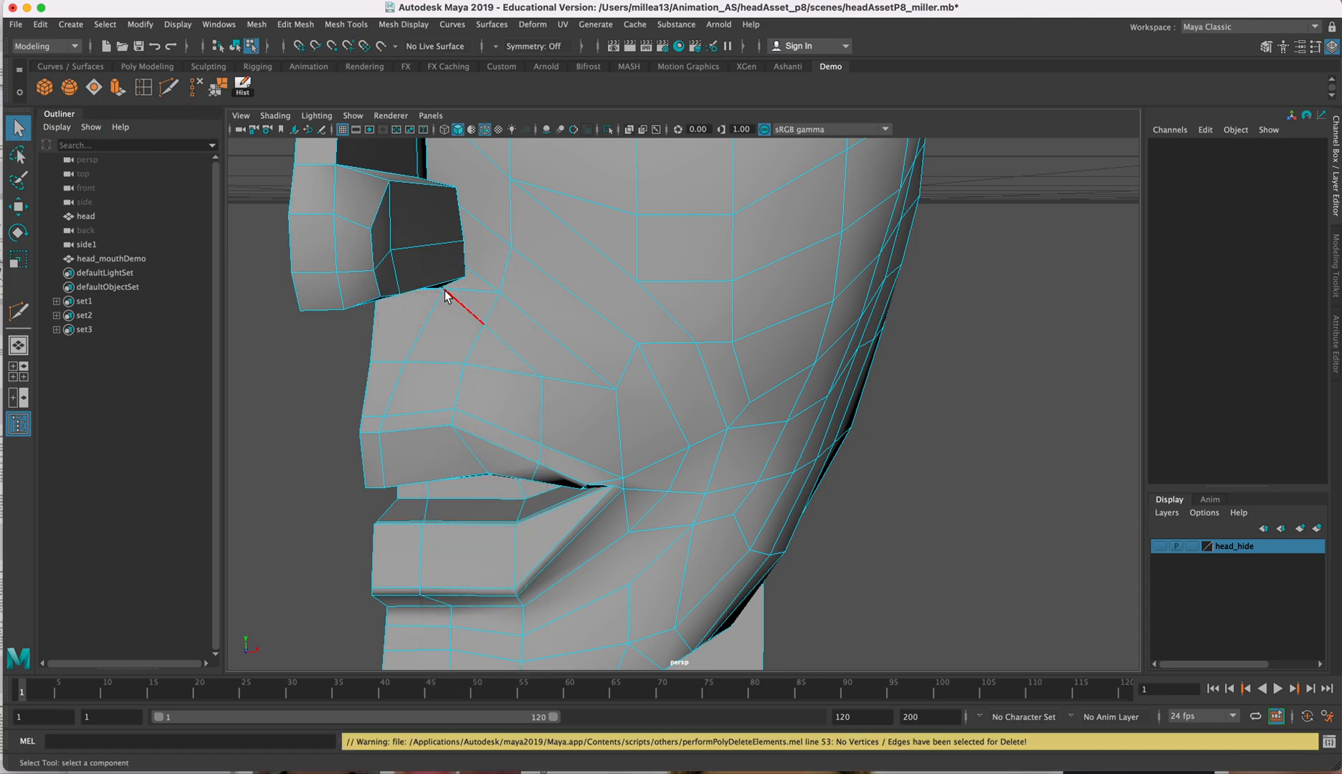
{"action": "left_click", "coordinate": [478, 294]}
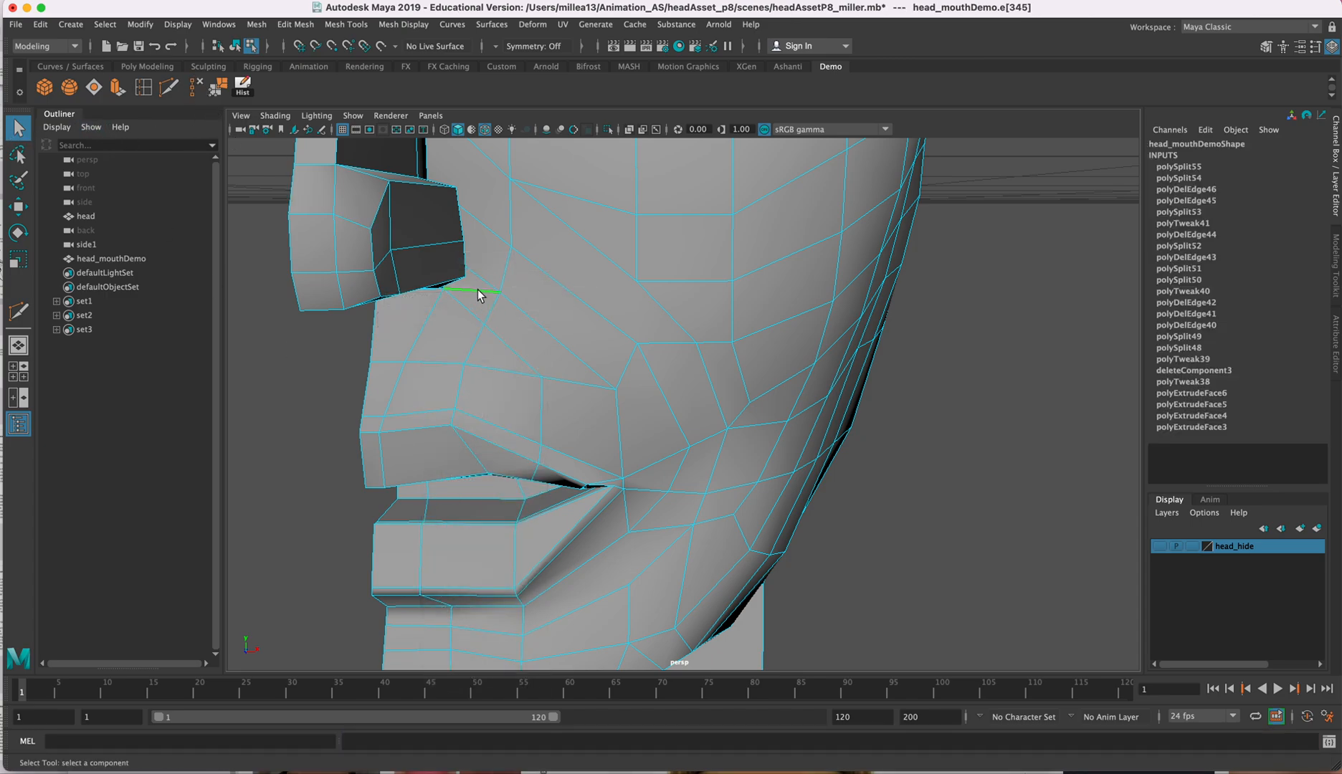
{"action": "left_click", "coordinate": [196, 85]}
Step: Insert an edge loop through the lower lip near the mouth corner, continuing around the inside of the mouth
{"action": "mouse_move", "coordinate": [707, 423]}
{"action": "left_mouse_down", "text": "alt"}
{"action": "mouse_move", "coordinate": [731, 423]}
{"action": "mouse_move", "coordinate": [678, 418]}
{"action": "mouse_move", "coordinate": [632, 438]}
{"action": "mouse_move", "coordinate": [706, 411]}
{"action": "mouse_move", "coordinate": [683, 426]}
{"action": "mouse_move", "coordinate": [686, 444]}
{"action": "mouse_move", "coordinate": [691, 426]}
{"action": "left_mouse_up", "text": "alt"}
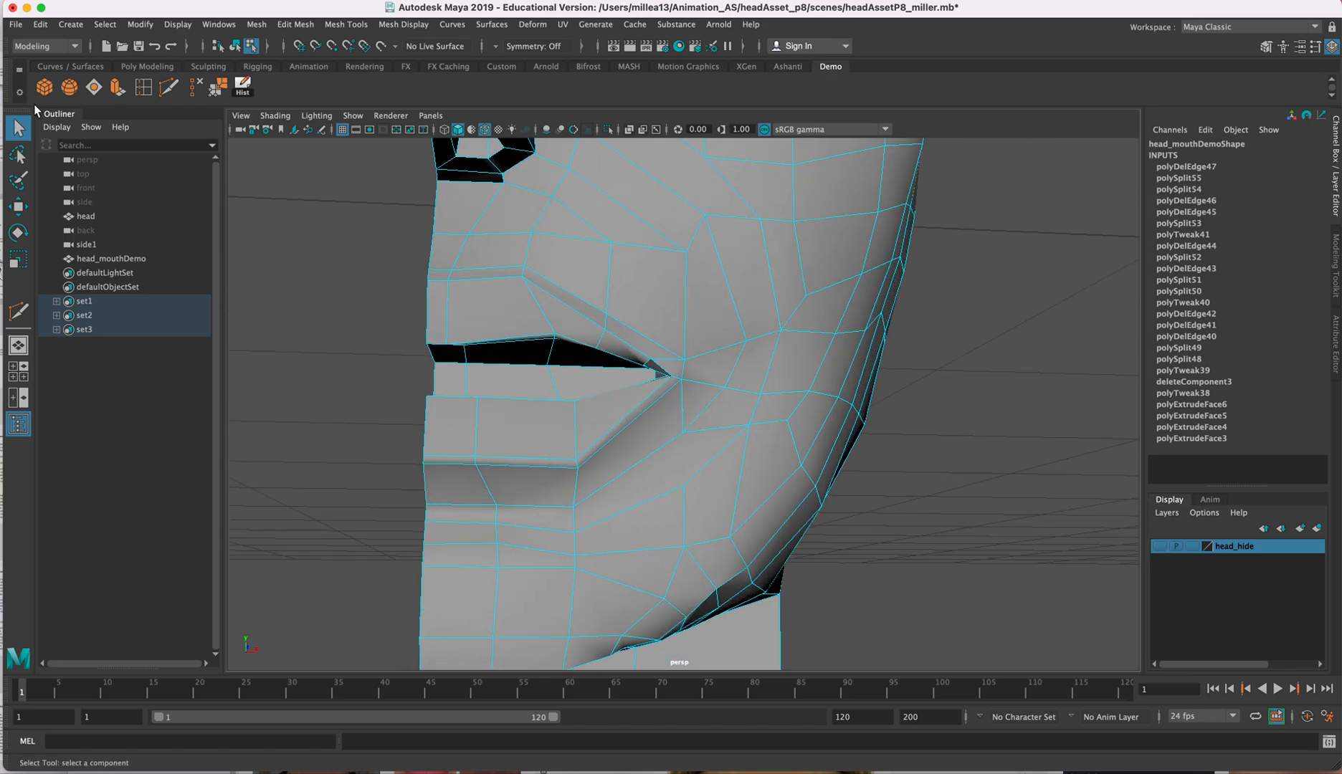
{"action": "left_click", "coordinate": [142, 88]}
{"action": "left_click_drag", "start_coordinate": [504, 414], "coordinate": [673, 490], "text": "alt"}
{"action": "left_click_drag", "start_coordinate": [648, 444], "coordinate": [624, 363]}
{"action": "scroll", "coordinate": [620, 375], "scroll_direction": "up", "scroll_amount": 8}
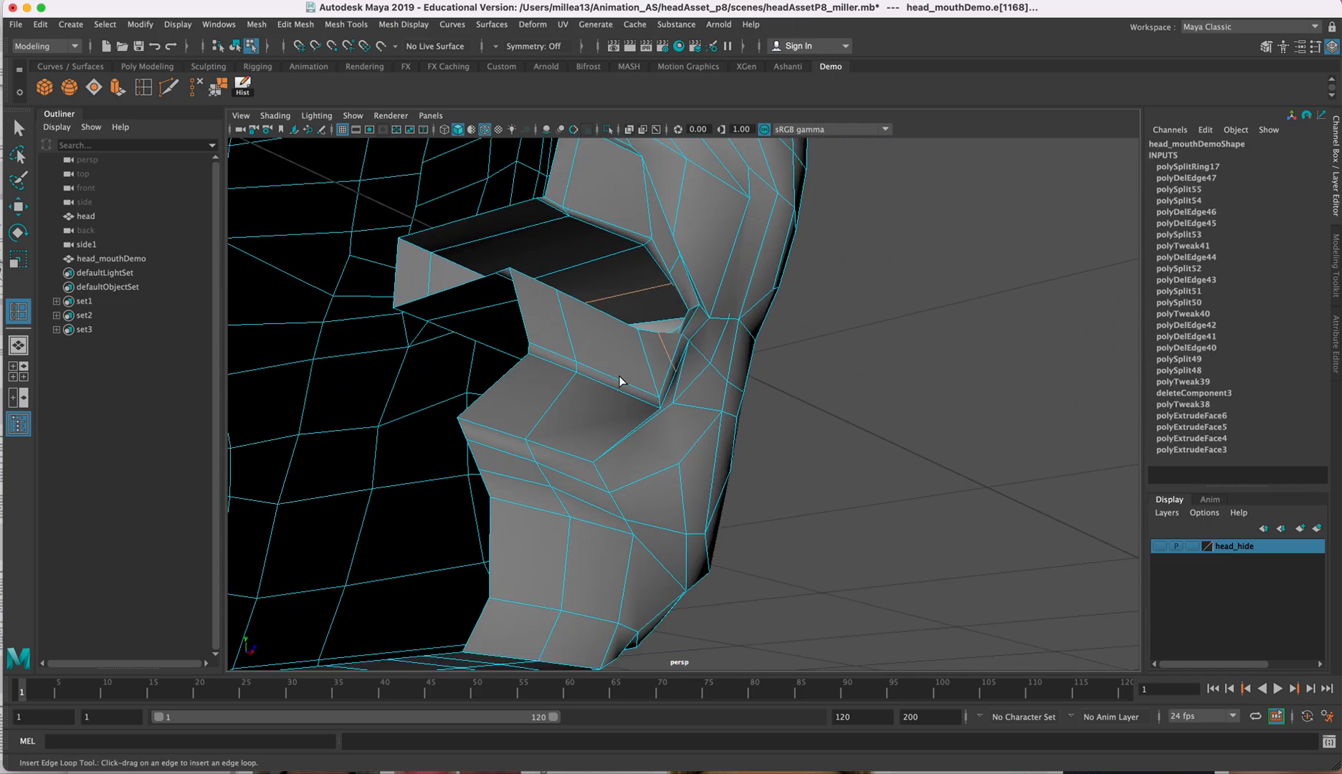
Step: Try to insert another edge loop along the inner rim of the upper lip near the mouth corner
{"action": "left_click_drag", "start_coordinate": [641, 391], "coordinate": [772, 388], "text": "alt"}
{"action": "right_click_drag", "start_coordinate": [773, 388], "coordinate": [811, 389], "text": "shift"}
{"action": "left_click", "coordinate": [839, 385]}
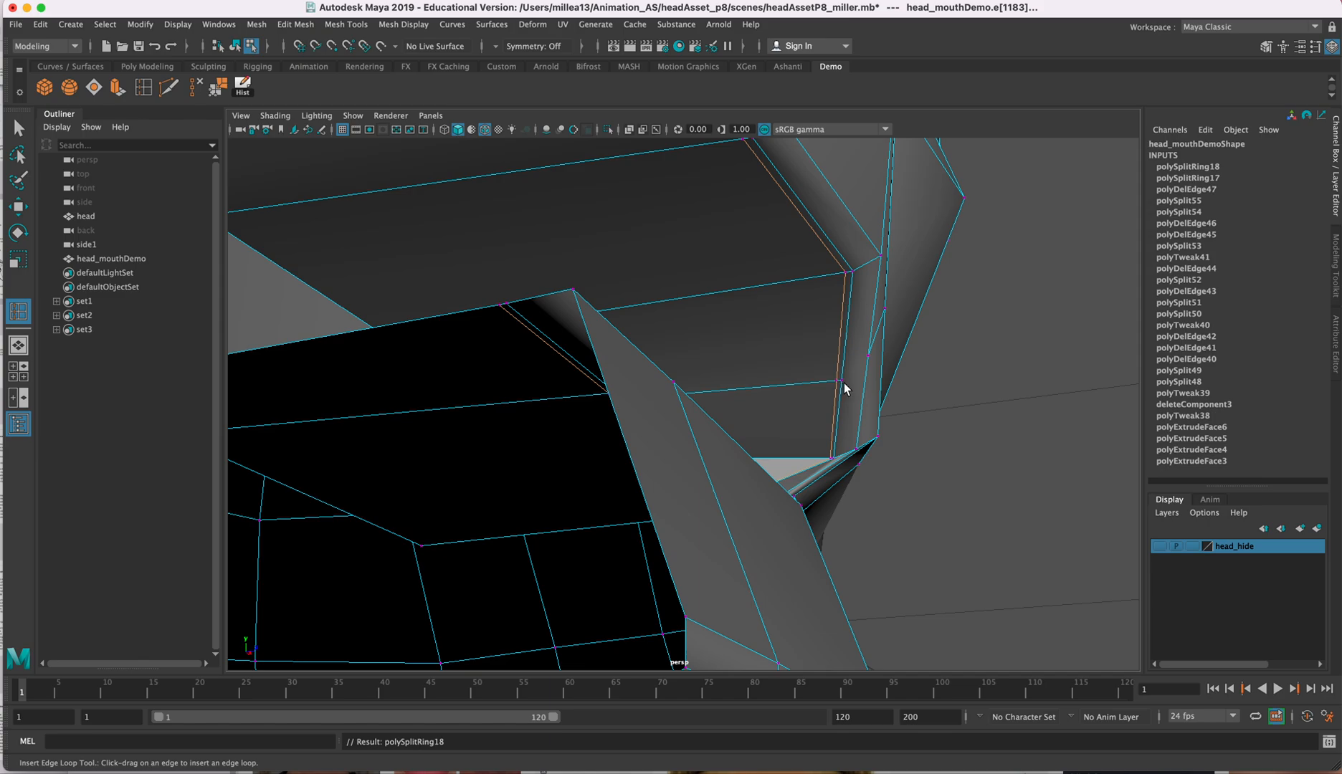
{"action": "key", "text": "ctrl+z"}
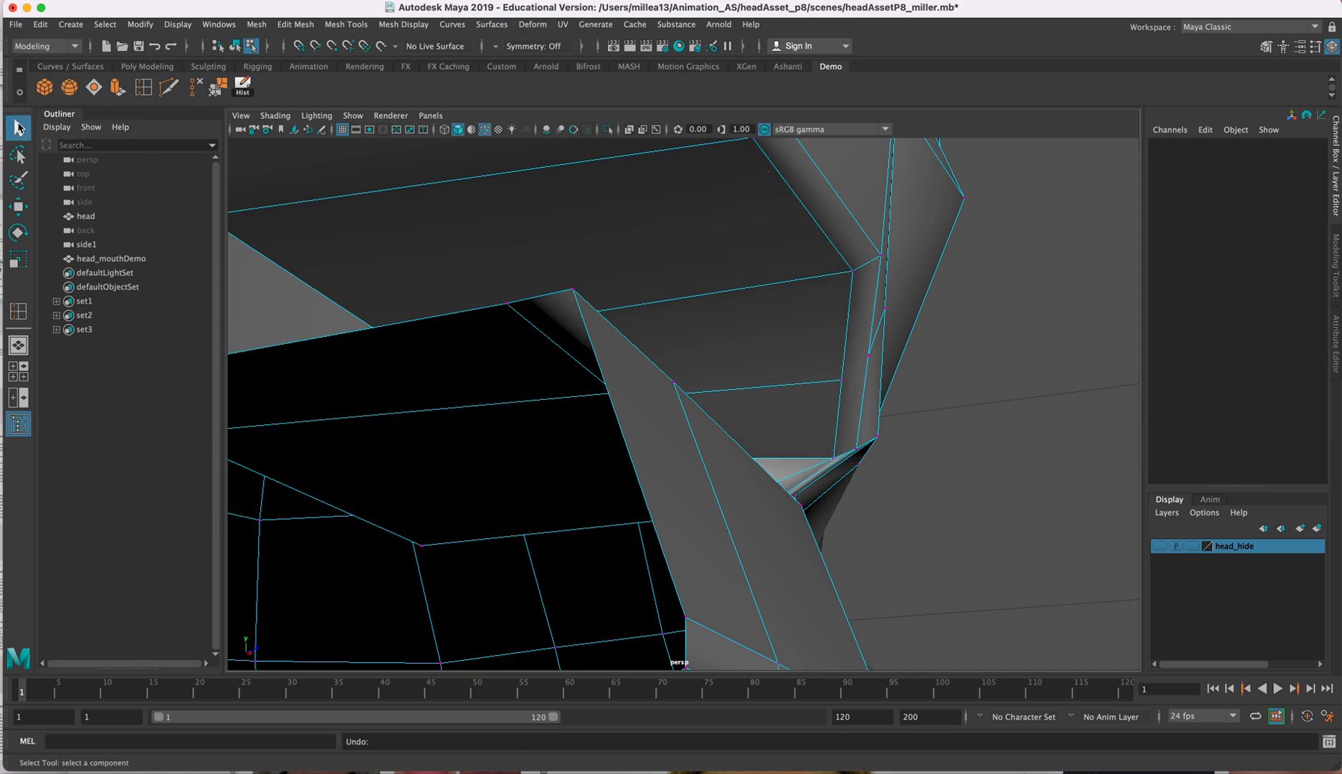
Step: Connect the new loop's inner end to the upper lip's cut line inside the mouth, and extend its outer end down the chin with a cut
{"action": "left_click", "coordinate": [842, 380]}
{"action": "mouse_move", "coordinate": [842, 378]}
{"action": "left_mouse_down", "text": "alt"}
{"action": "mouse_move", "coordinate": [764, 360]}
{"action": "mouse_move", "coordinate": [832, 371]}
{"action": "left_mouse_up", "text": "alt"}
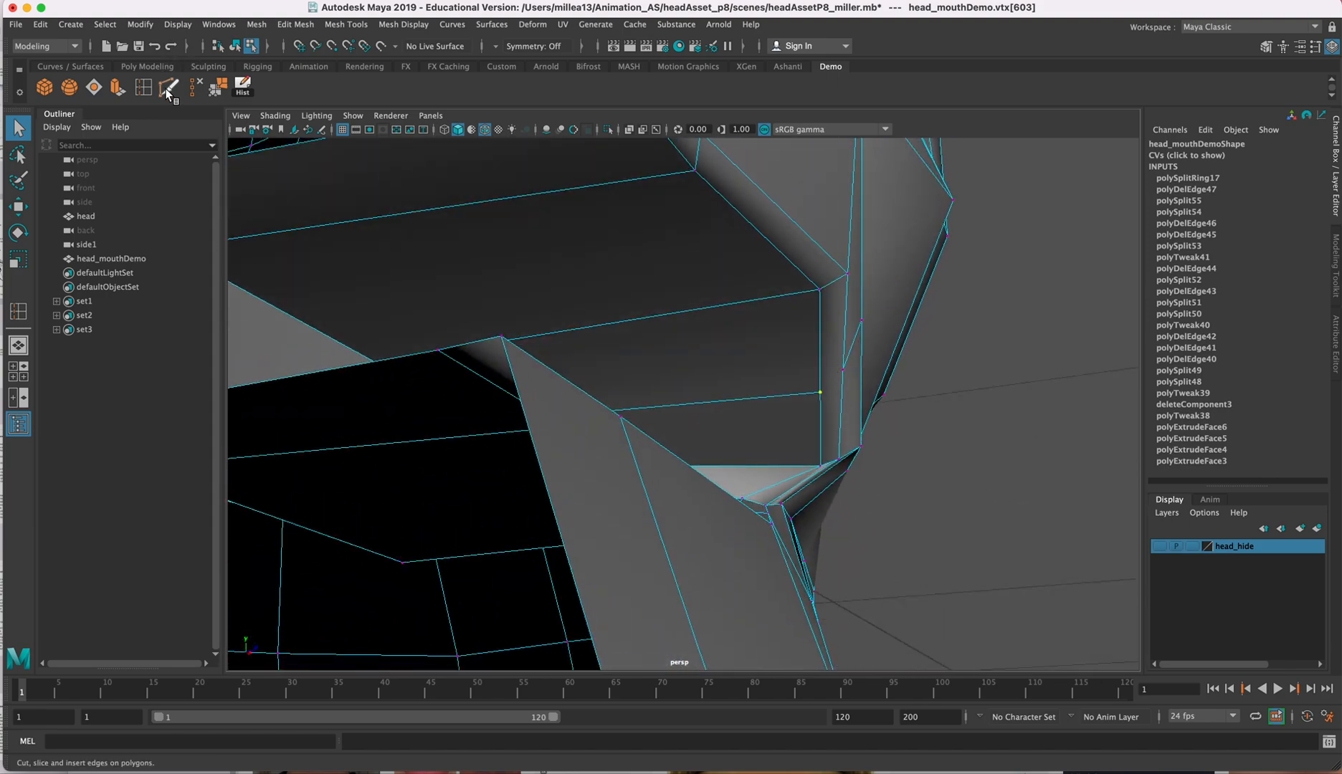
{"action": "left_click", "coordinate": [147, 66]}
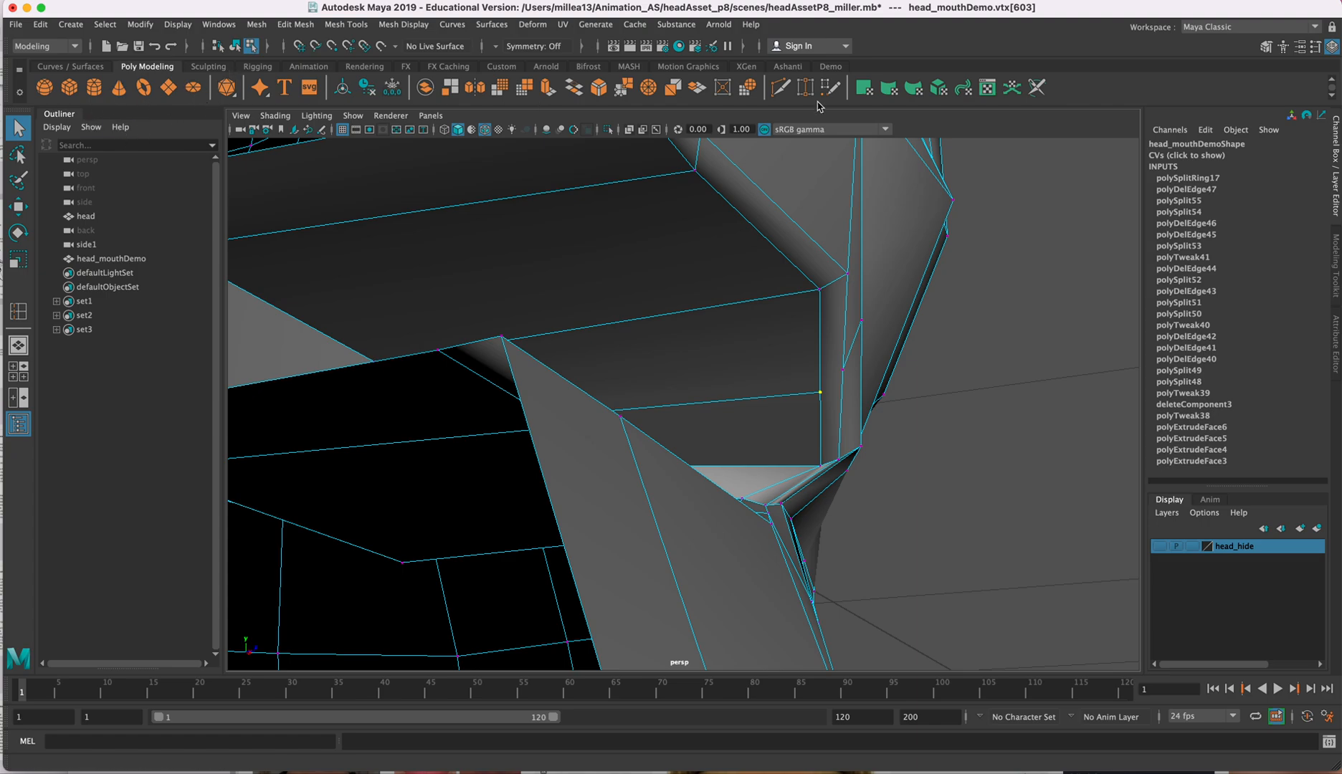
{"action": "left_click", "coordinate": [789, 66]}
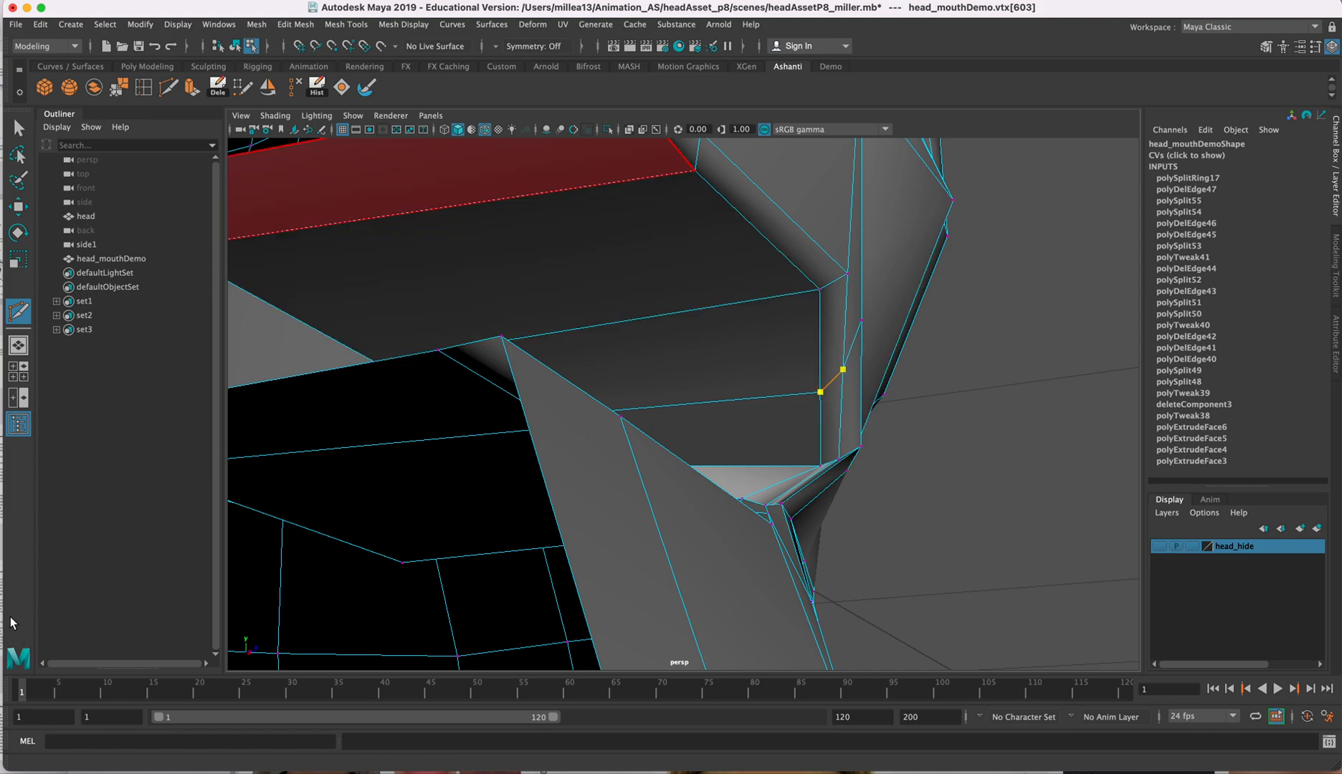
{"action": "left_click", "coordinate": [17, 124]}
{"action": "left_click_drag", "start_coordinate": [753, 454], "coordinate": [691, 521], "text": "alt"}
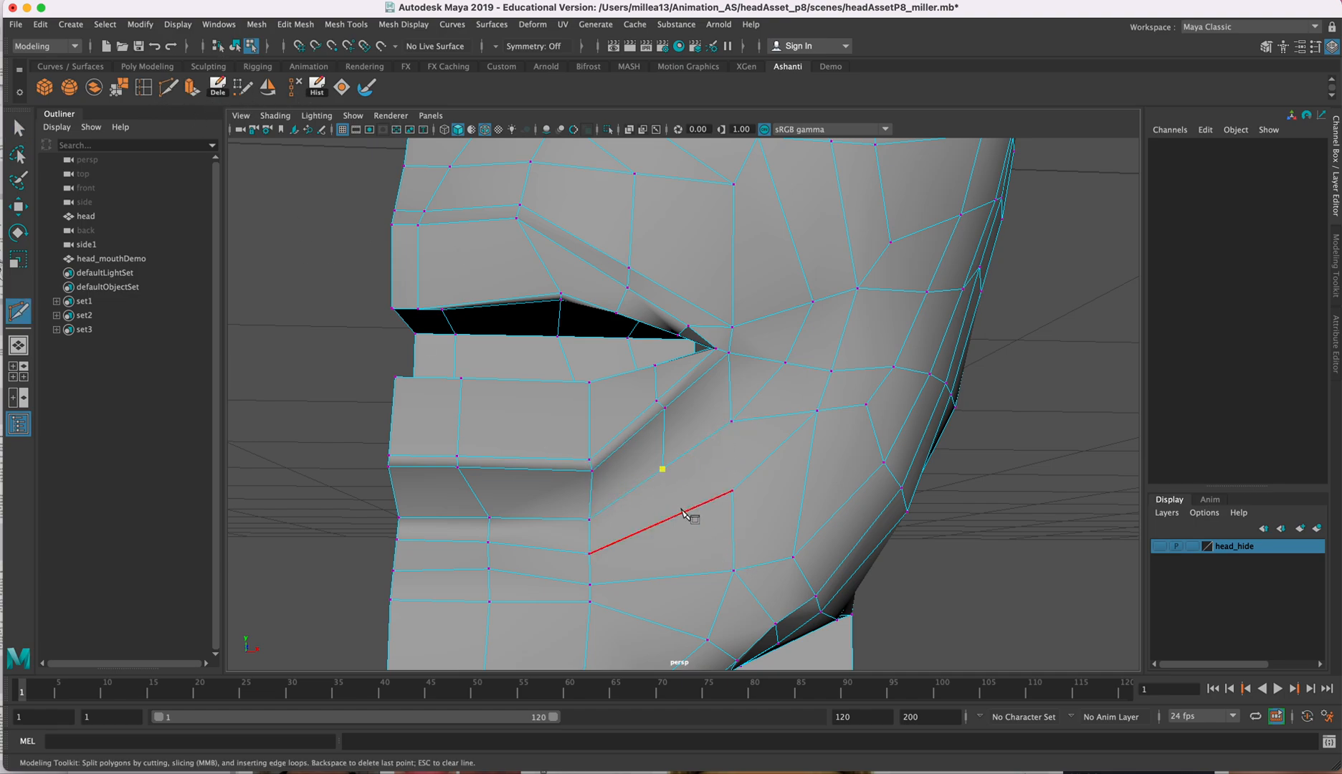
{"action": "key", "text": "q"}
Step: Delete the short horizontal edge between the side of the nose and the cheek, above the nostril
{"action": "left_click_drag", "start_coordinate": [745, 545], "coordinate": [609, 412], "text": "alt"}
{"action": "left_click_drag", "start_coordinate": [751, 301], "coordinate": [530, 393], "text": "alt"}
{"action": "left_click_drag", "start_coordinate": [585, 446], "coordinate": [614, 290], "text": "alt"}
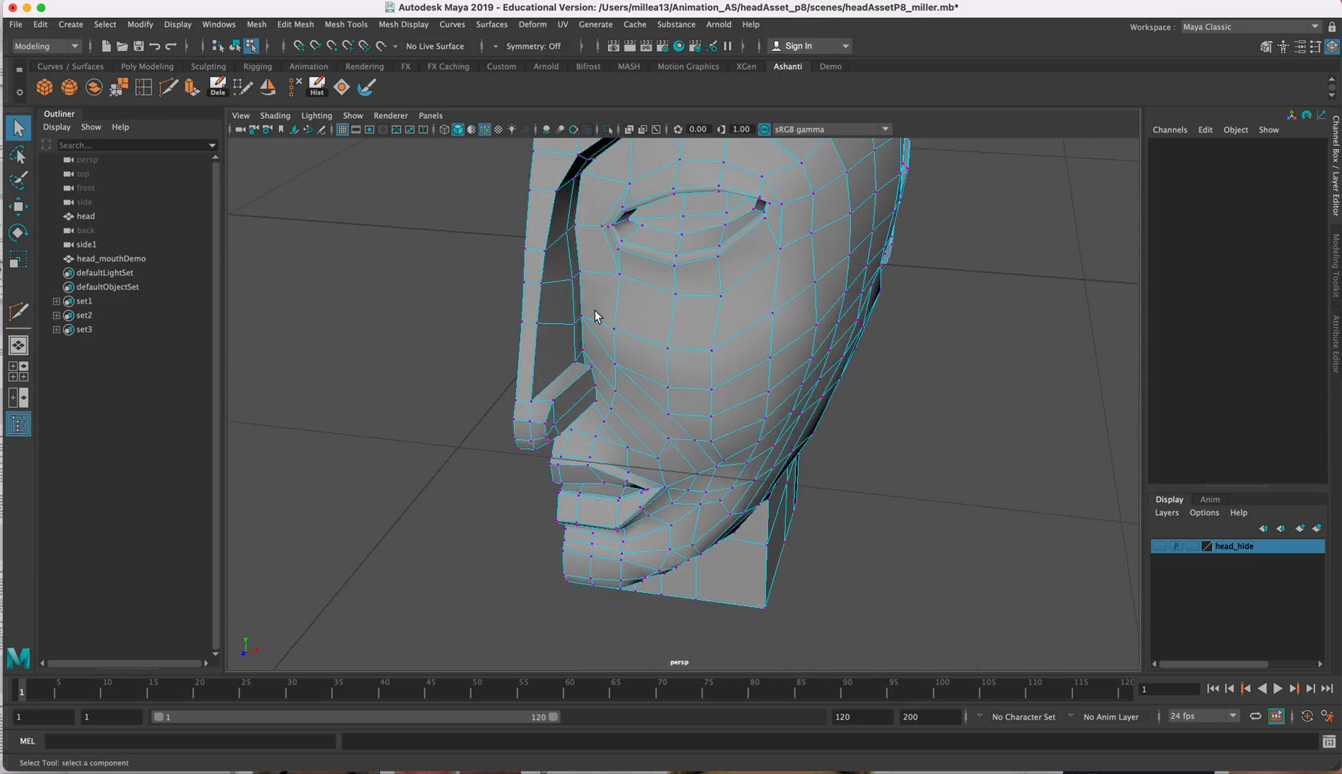
{"action": "left_click_drag", "start_coordinate": [784, 351], "coordinate": [752, 324], "text": "alt"}
{"action": "left_click_drag", "start_coordinate": [591, 327], "coordinate": [670, 342], "text": "alt"}
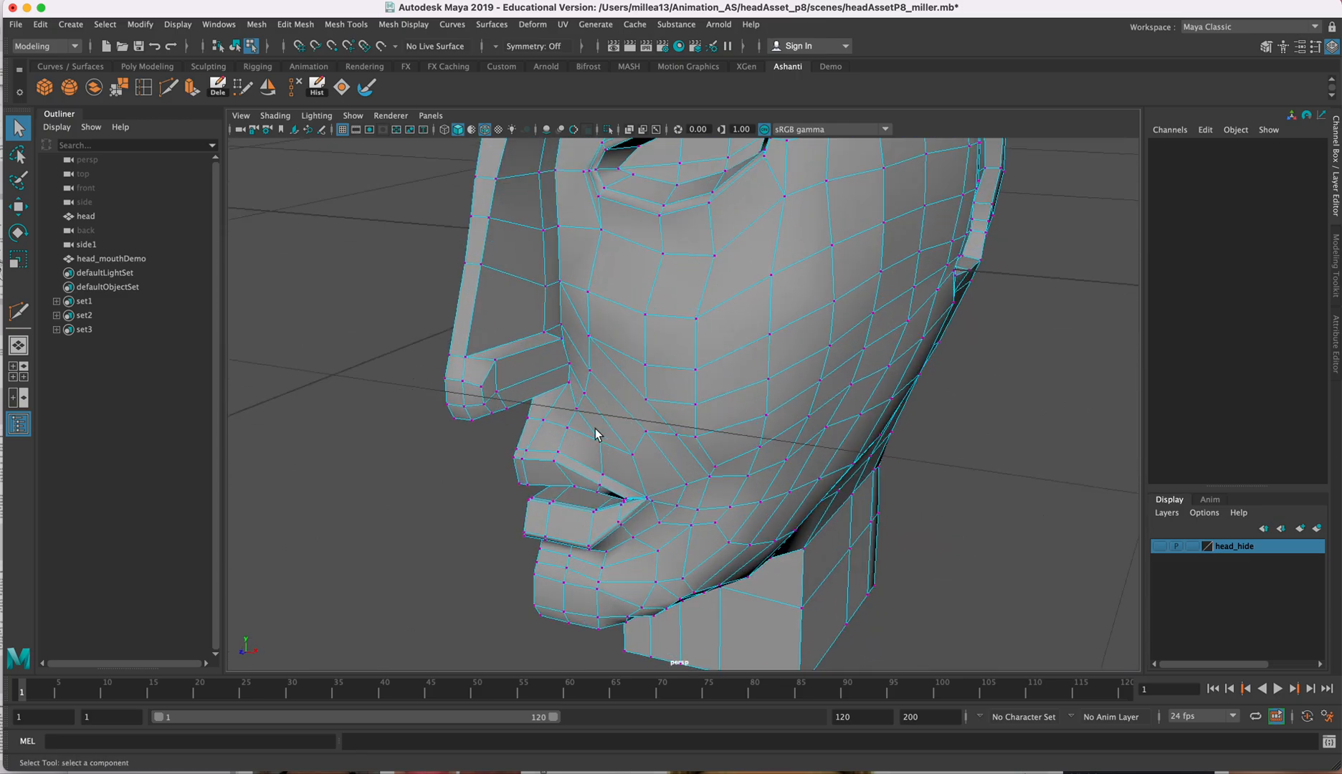
{"action": "mouse_move", "coordinate": [737, 386]}
{"action": "left_mouse_down", "text": "alt"}
{"action": "mouse_move", "coordinate": [776, 381]}
{"action": "mouse_move", "coordinate": [728, 372]}
{"action": "left_mouse_up", "text": "alt"}
{"action": "right_click_drag", "start_coordinate": [728, 372], "coordinate": [696, 330], "text": "alt"}
{"action": "left_click_drag", "start_coordinate": [695, 330], "coordinate": [617, 303], "text": "alt"}
{"action": "right_click_drag", "start_coordinate": [615, 301], "coordinate": [617, 263]}
{"action": "left_click", "coordinate": [601, 297]}
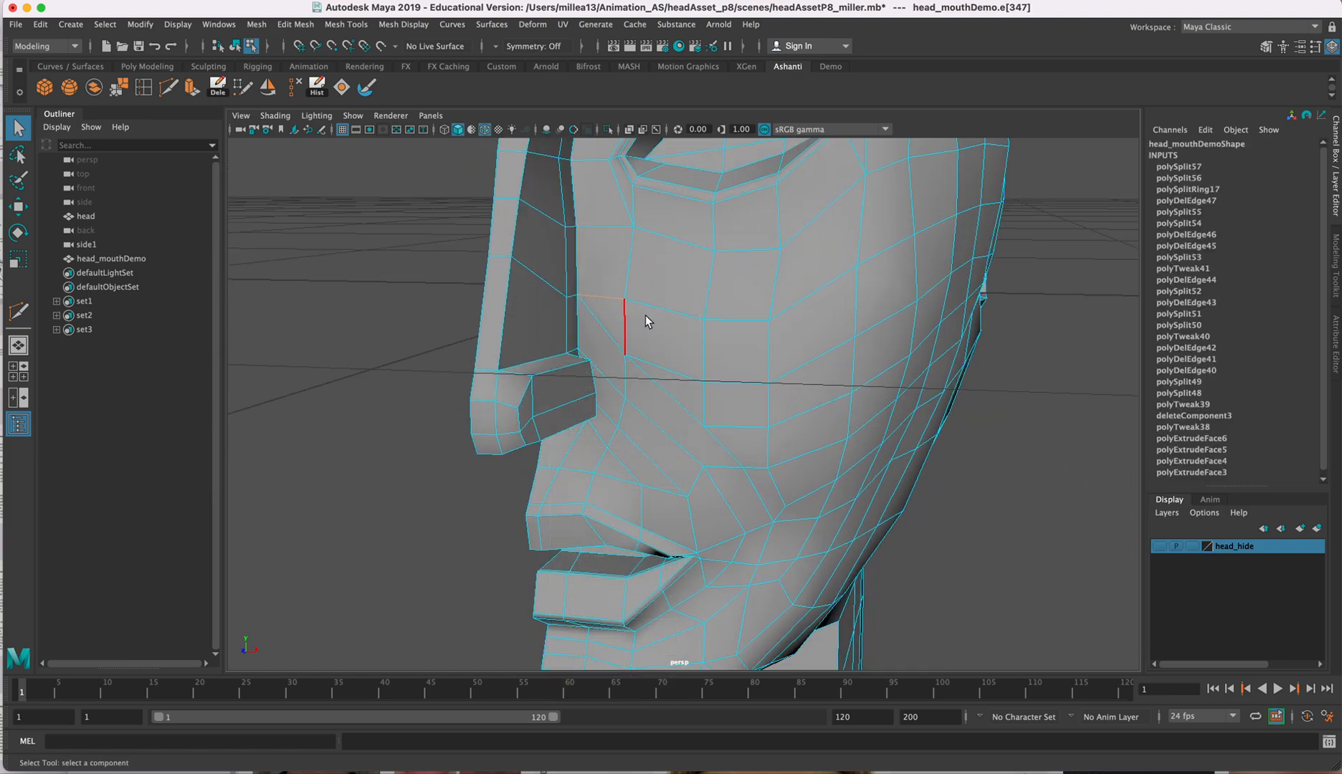
{"action": "left_click", "coordinate": [298, 87]}
Step: Insert an edge loop across the side of the nose, and cut a diagonal edge from the nose's side seam to the neighbouring cheek vertex
{"action": "mouse_move", "coordinate": [728, 318]}
{"action": "left_mouse_down", "text": "alt"}
{"action": "mouse_move", "coordinate": [666, 305]}
{"action": "mouse_move", "coordinate": [666, 323]}
{"action": "mouse_move", "coordinate": [718, 315]}
{"action": "mouse_move", "coordinate": [707, 306]}
{"action": "mouse_move", "coordinate": [698, 321]}
{"action": "mouse_move", "coordinate": [731, 318]}
{"action": "mouse_move", "coordinate": [755, 300]}
{"action": "mouse_move", "coordinate": [671, 312]}
{"action": "mouse_move", "coordinate": [725, 294]}
{"action": "mouse_move", "coordinate": [710, 309]}
{"action": "left_mouse_up", "text": "alt"}
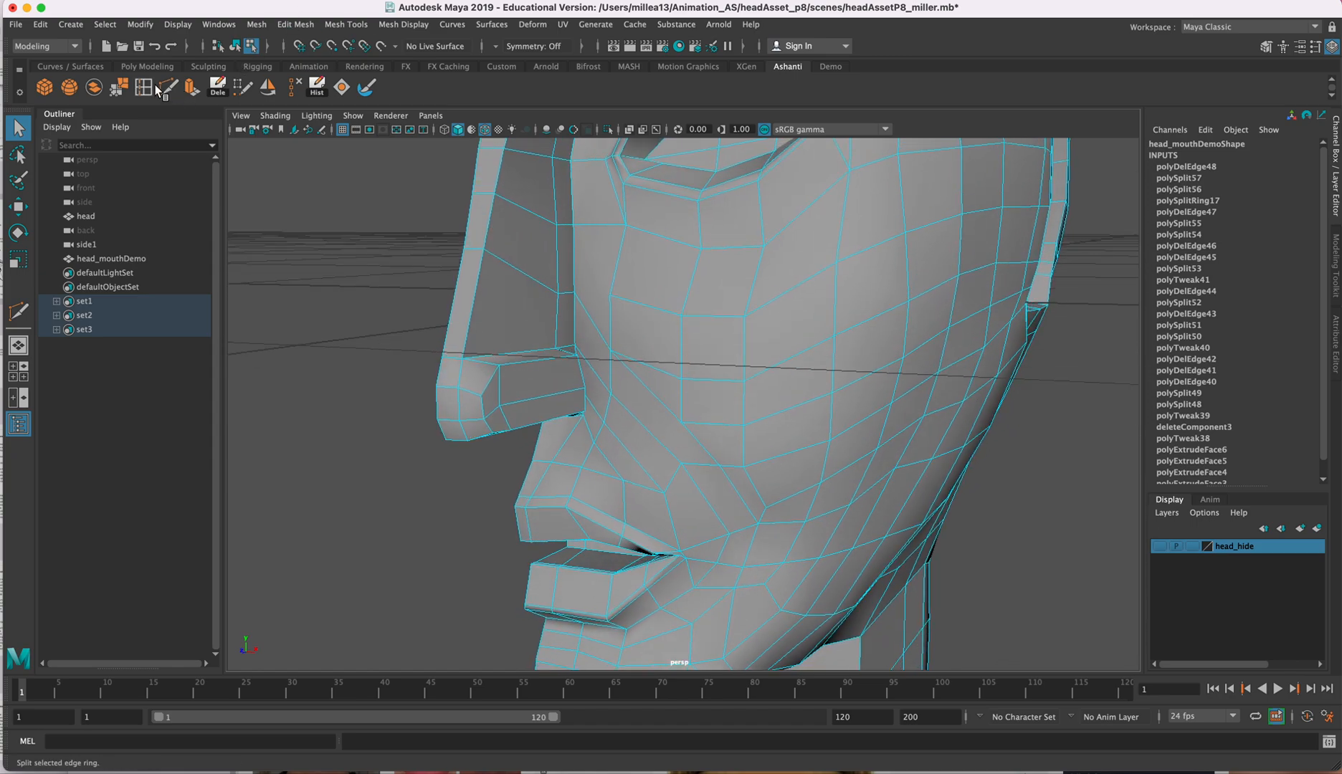
{"action": "key", "text": "g"}
{"action": "left_click", "coordinate": [489, 221]}
{"action": "mouse_move", "coordinate": [616, 259]}
{"action": "left_mouse_down", "text": "alt"}
{"action": "mouse_move", "coordinate": [641, 243]}
{"action": "mouse_move", "coordinate": [629, 252]}
{"action": "left_mouse_up", "text": "alt"}
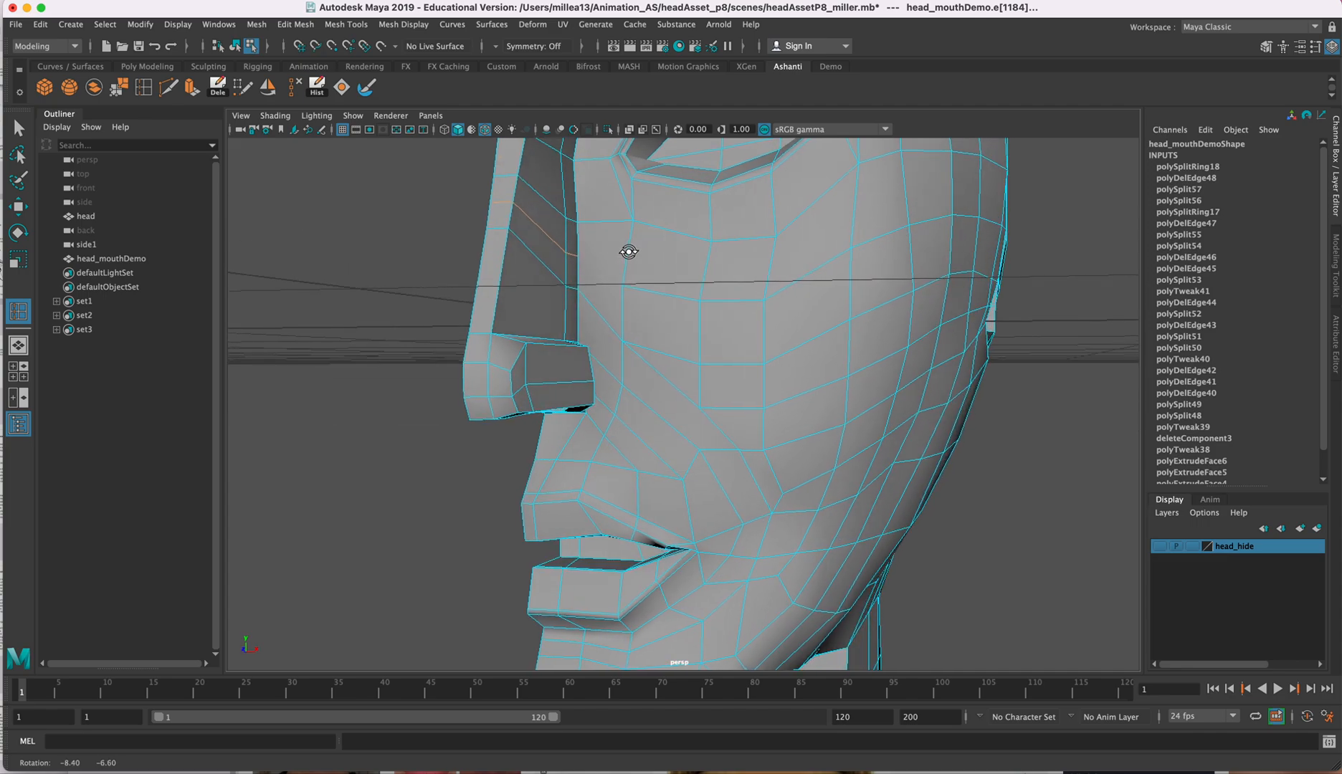
{"action": "left_click_drag", "start_coordinate": [620, 257], "coordinate": [622, 271], "text": "alt"}
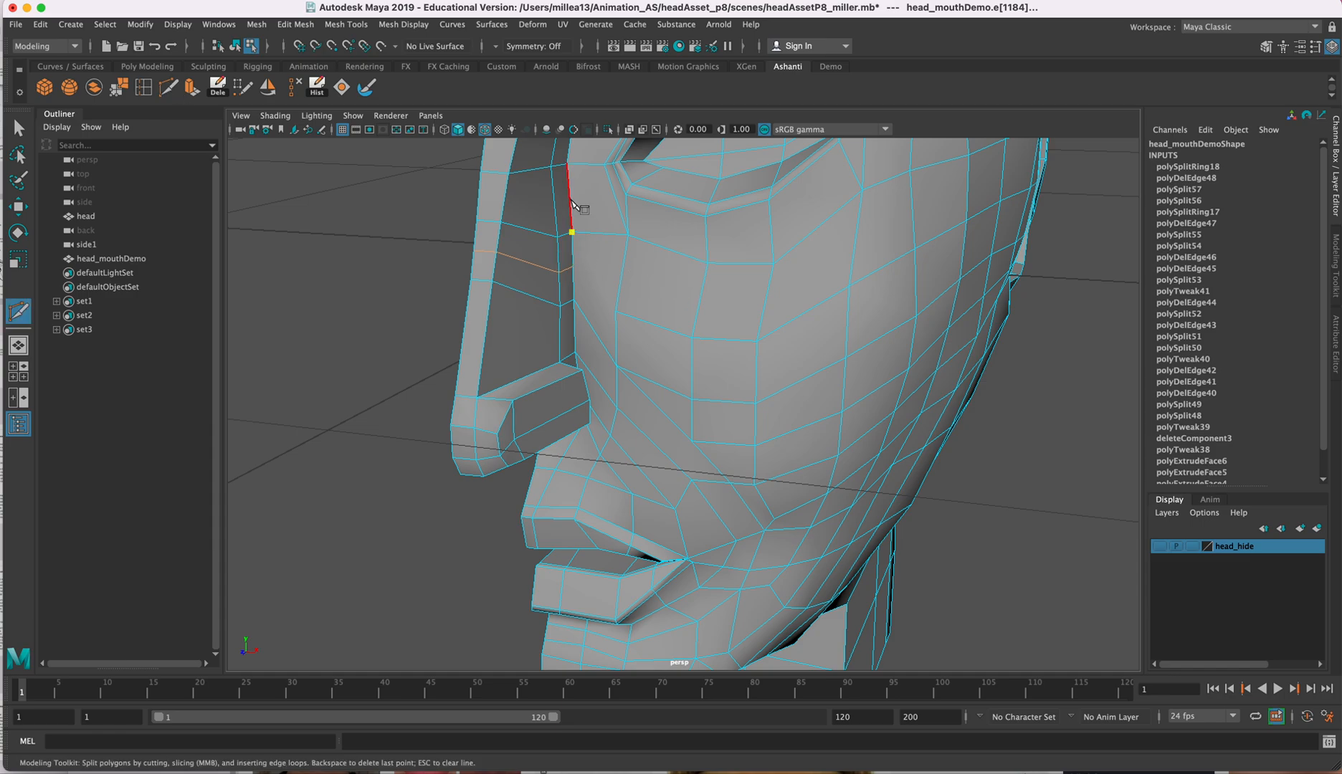
{"action": "left_click", "coordinate": [18, 128]}
Step: Move the row of cheek edges below the inner eye by about 0.22, 0.05 and 0.56 cm in X, Y and Z
{"action": "left_click_drag", "start_coordinate": [760, 348], "coordinate": [793, 369], "text": "alt"}
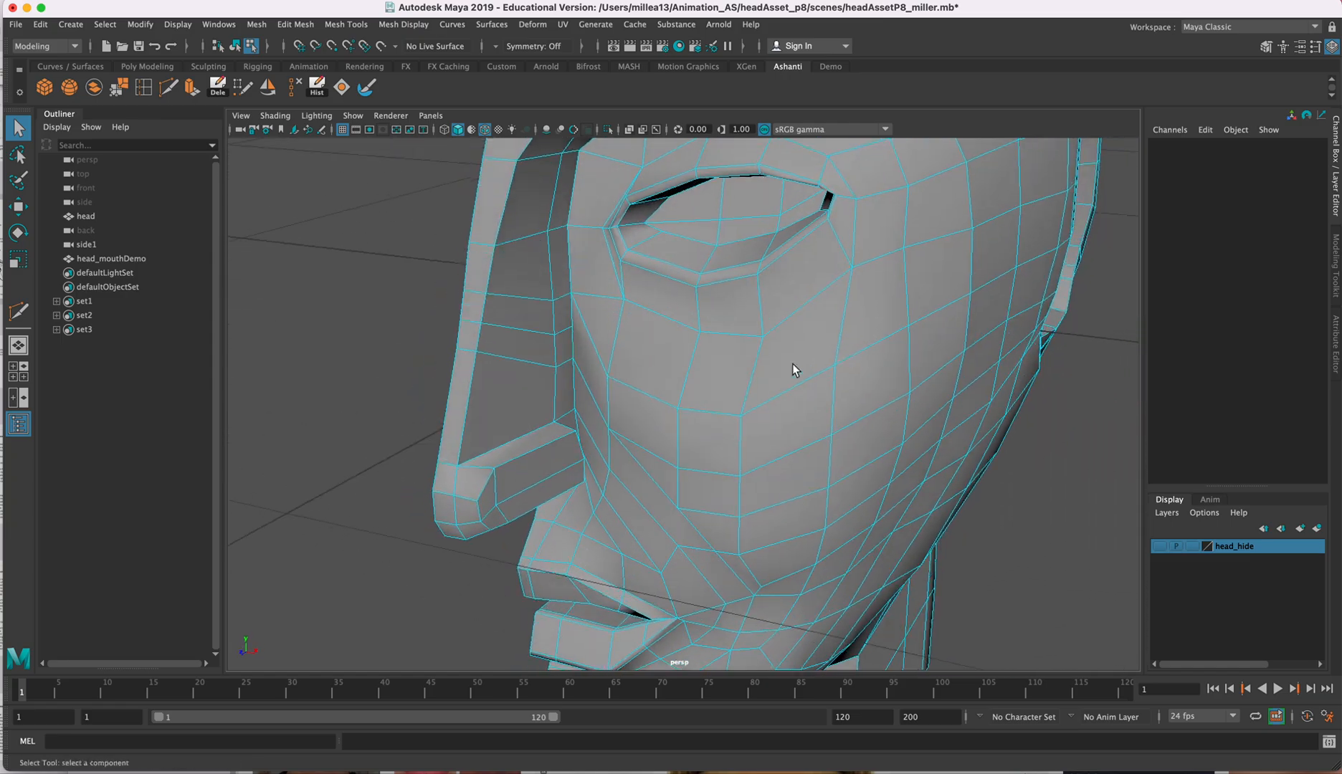
{"action": "right_click", "coordinate": [649, 406]}
{"action": "left_click", "coordinate": [648, 404]}
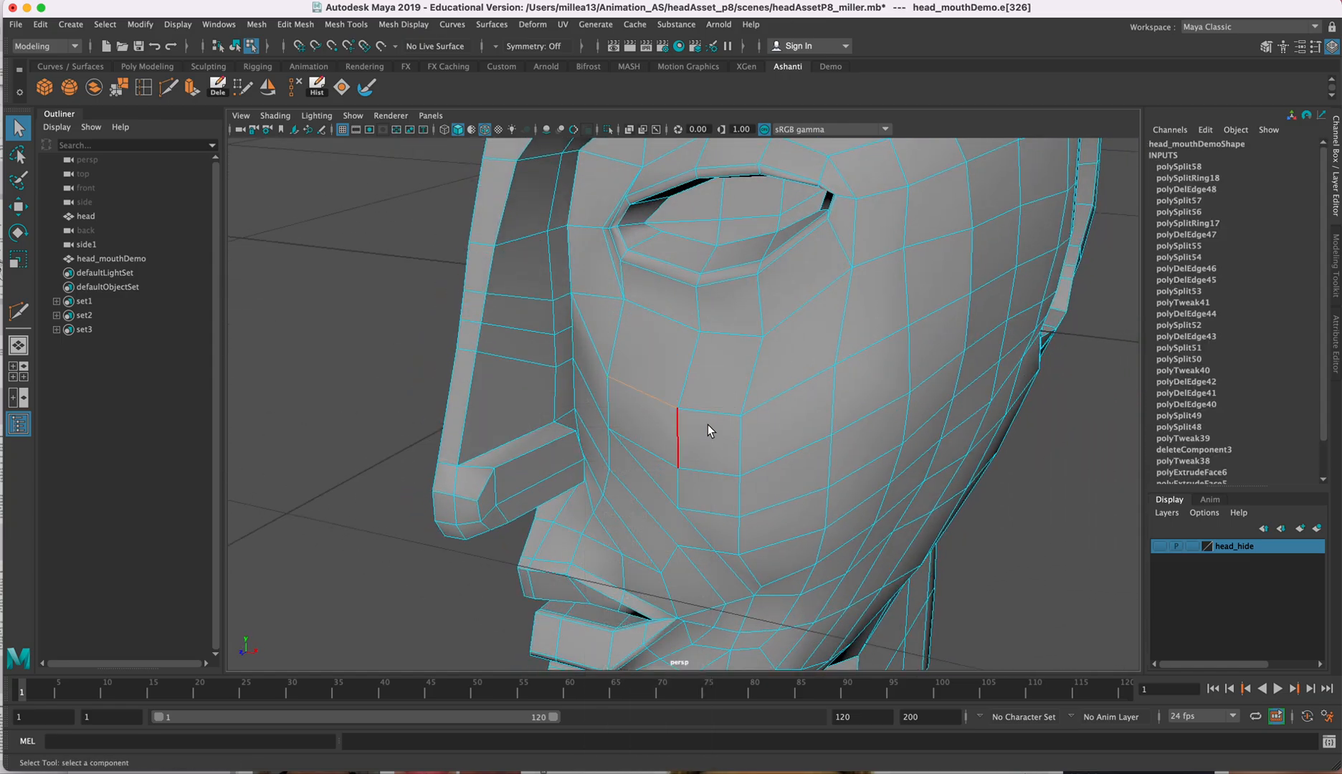
{"action": "left_click", "coordinate": [719, 366]}
{"action": "key", "text": "w"}
{"action": "left_click_drag", "start_coordinate": [668, 334], "coordinate": [674, 324]}
{"action": "right_click", "coordinate": [847, 374]}
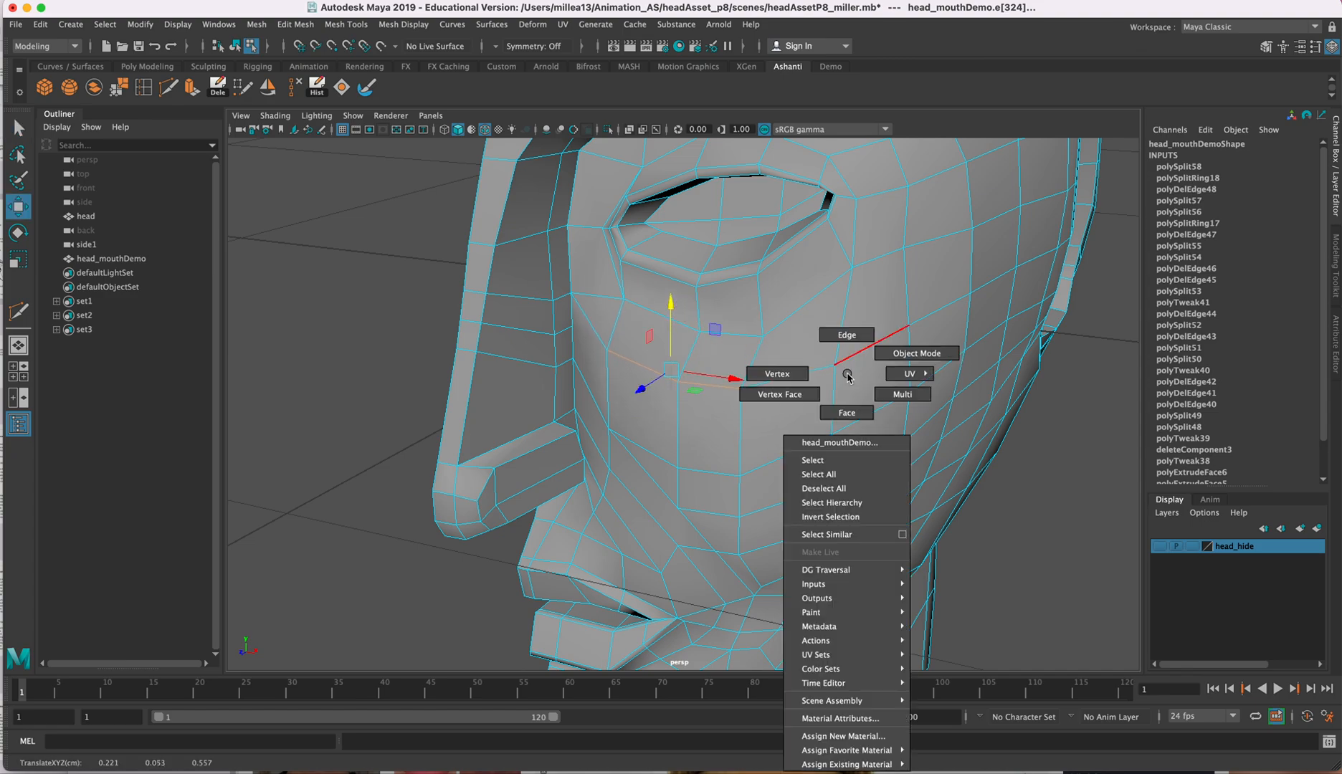
Step: Raise the cheek vertices below the outer eye corner to continue the curved row that runs under the eye
{"action": "left_click", "coordinate": [801, 372]}
{"action": "left_click", "coordinate": [837, 365]}
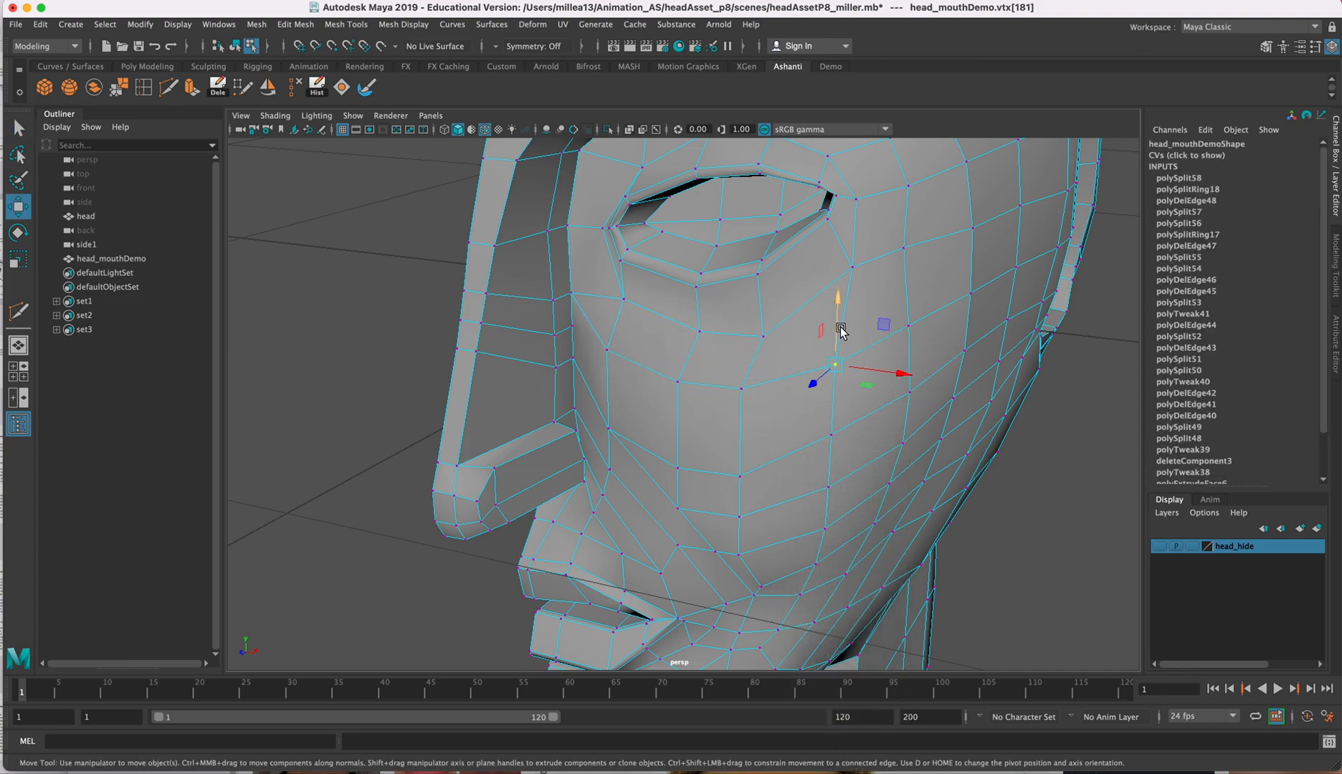
{"action": "left_click_drag", "start_coordinate": [840, 326], "coordinate": [840, 318]}
{"action": "left_click", "coordinate": [909, 326]}
{"action": "left_click_drag", "start_coordinate": [906, 281], "coordinate": [917, 268]}
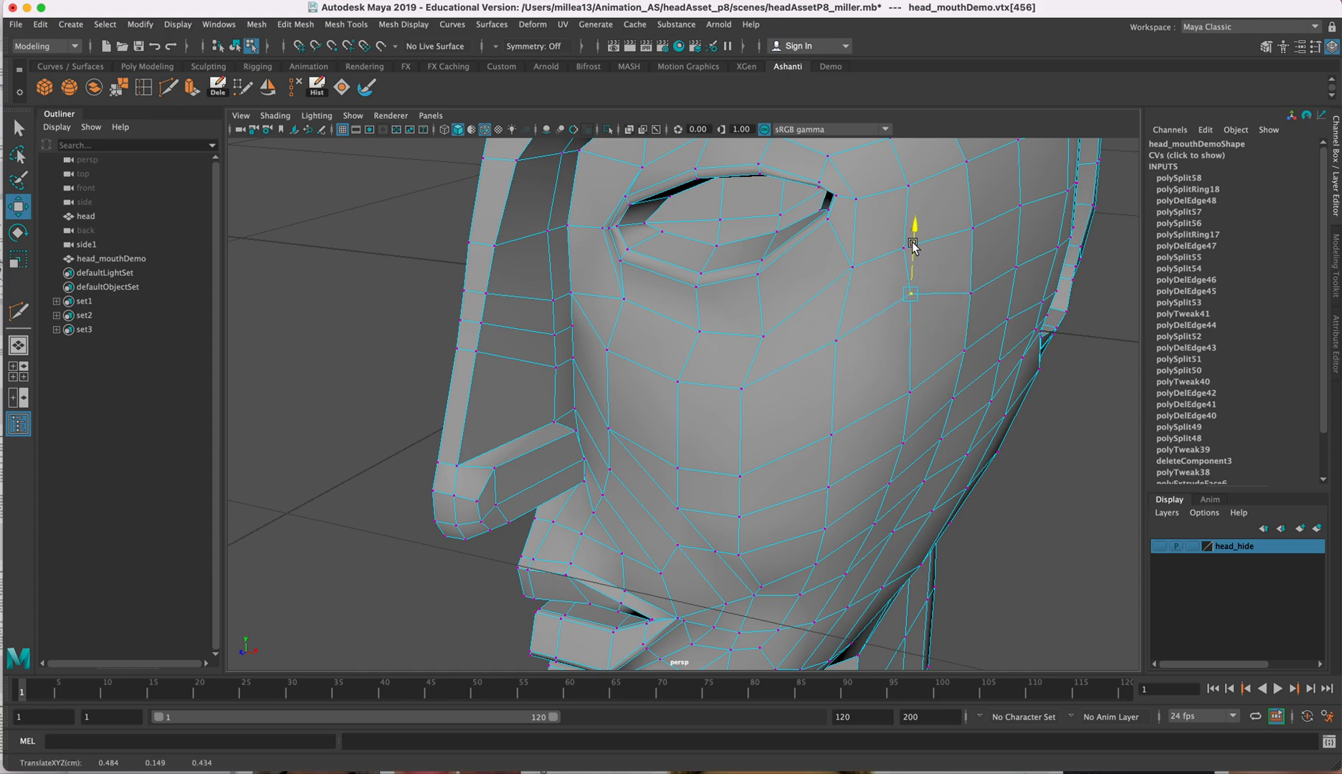
{"action": "left_click", "coordinate": [972, 292]}
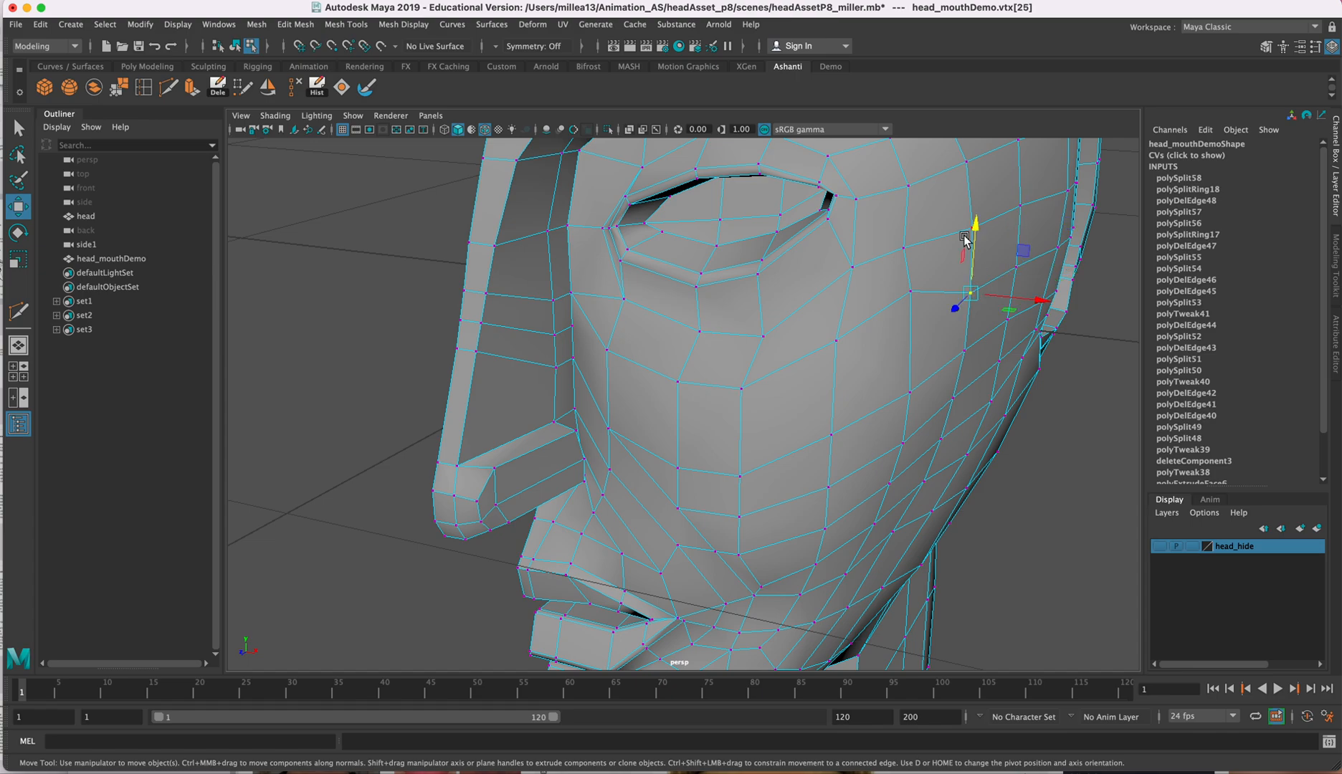
Step: Delete the short horizontal edge between the nose's side seam and the cheek, below the inner eye corner
{"action": "left_click_drag", "start_coordinate": [971, 225], "coordinate": [632, 375], "text": "alt"}
{"action": "right_click", "coordinate": [632, 367]}
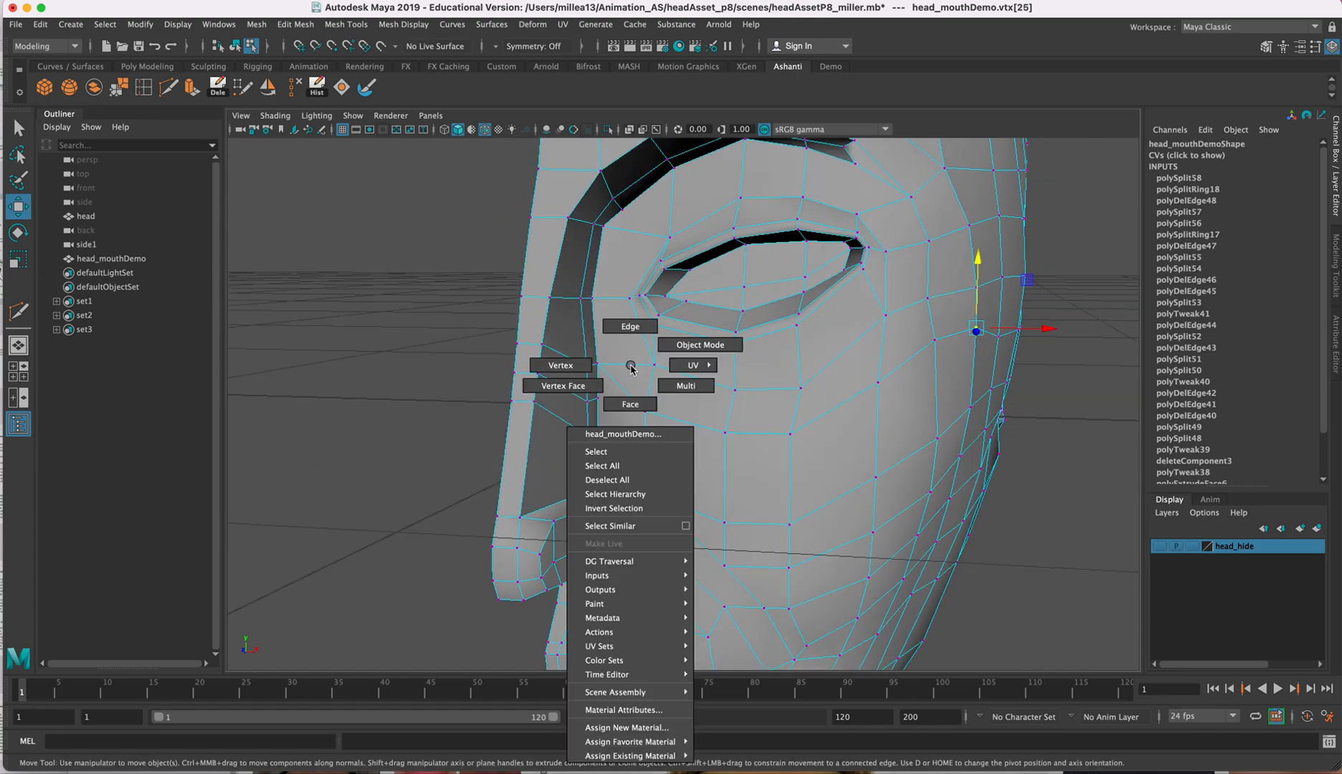
{"action": "right_click_drag", "start_coordinate": [637, 368], "coordinate": [630, 326]}
{"action": "left_click", "coordinate": [639, 360]}
{"action": "mouse_move", "coordinate": [639, 360]}
{"action": "left_mouse_down", "text": "alt"}
{"action": "mouse_move", "coordinate": [624, 367]}
{"action": "mouse_move", "coordinate": [640, 367]}
{"action": "left_mouse_up", "text": "alt"}
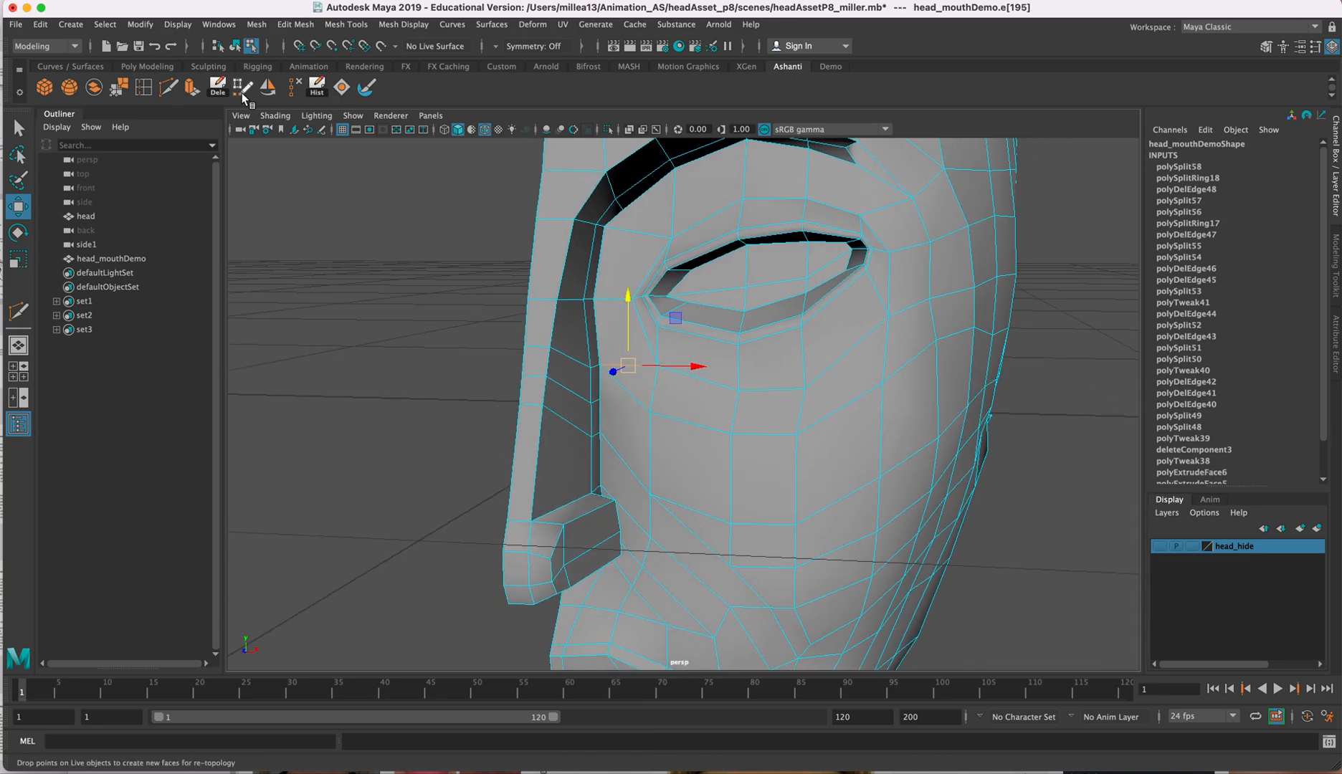
{"action": "left_click", "coordinate": [294, 86]}
Step: Delete the leftover horizontal edges between the vertical cheek lines beside the nostril
{"action": "left_click_drag", "start_coordinate": [816, 411], "coordinate": [803, 368], "text": "alt"}
{"action": "mouse_move", "coordinate": [692, 387]}
{"action": "left_mouse_down", "text": "alt"}
{"action": "mouse_move", "coordinate": [668, 462]}
{"action": "mouse_move", "coordinate": [623, 414]}
{"action": "mouse_move", "coordinate": [716, 445]}
{"action": "mouse_move", "coordinate": [702, 348]}
{"action": "mouse_move", "coordinate": [705, 390]}
{"action": "left_mouse_up", "text": "alt"}
{"action": "left_click", "coordinate": [695, 406]}
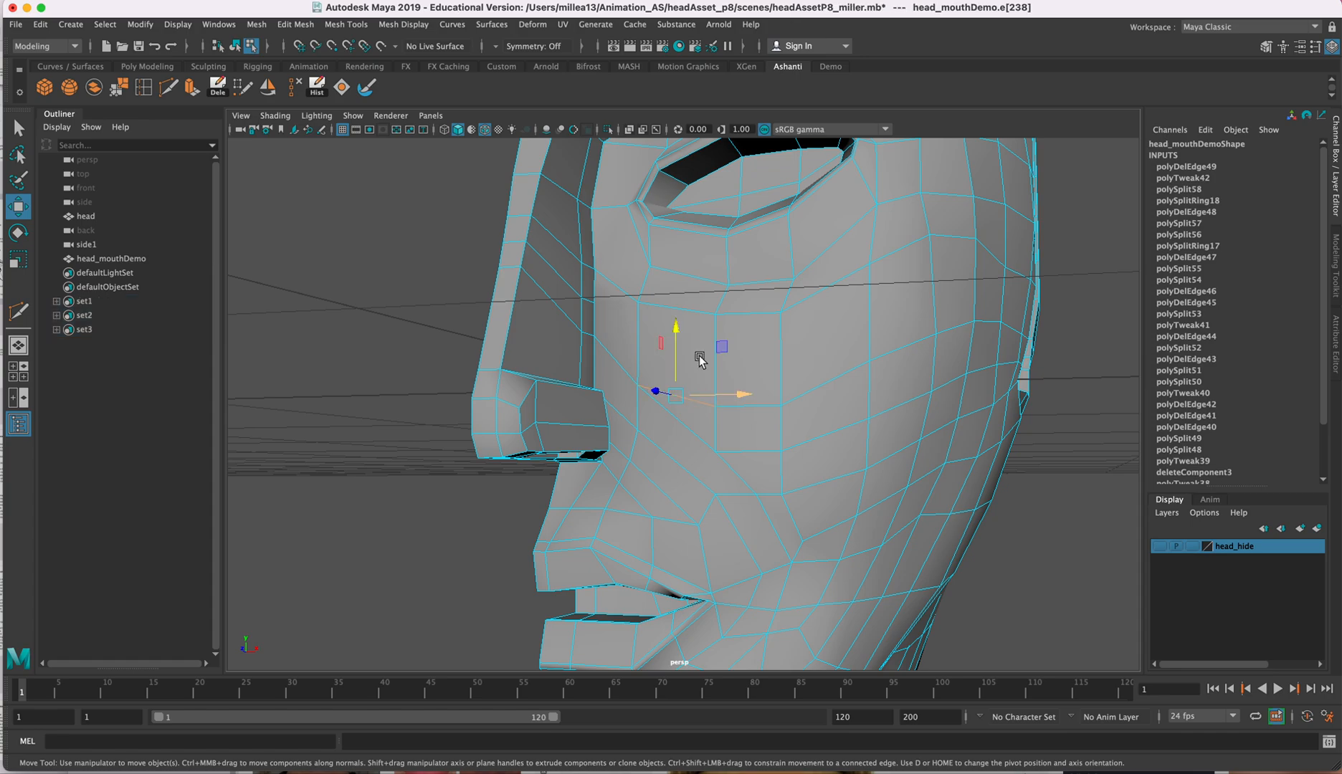
{"action": "left_click", "coordinate": [289, 91]}
{"action": "left_click_drag", "start_coordinate": [737, 348], "coordinate": [827, 320], "text": "alt"}
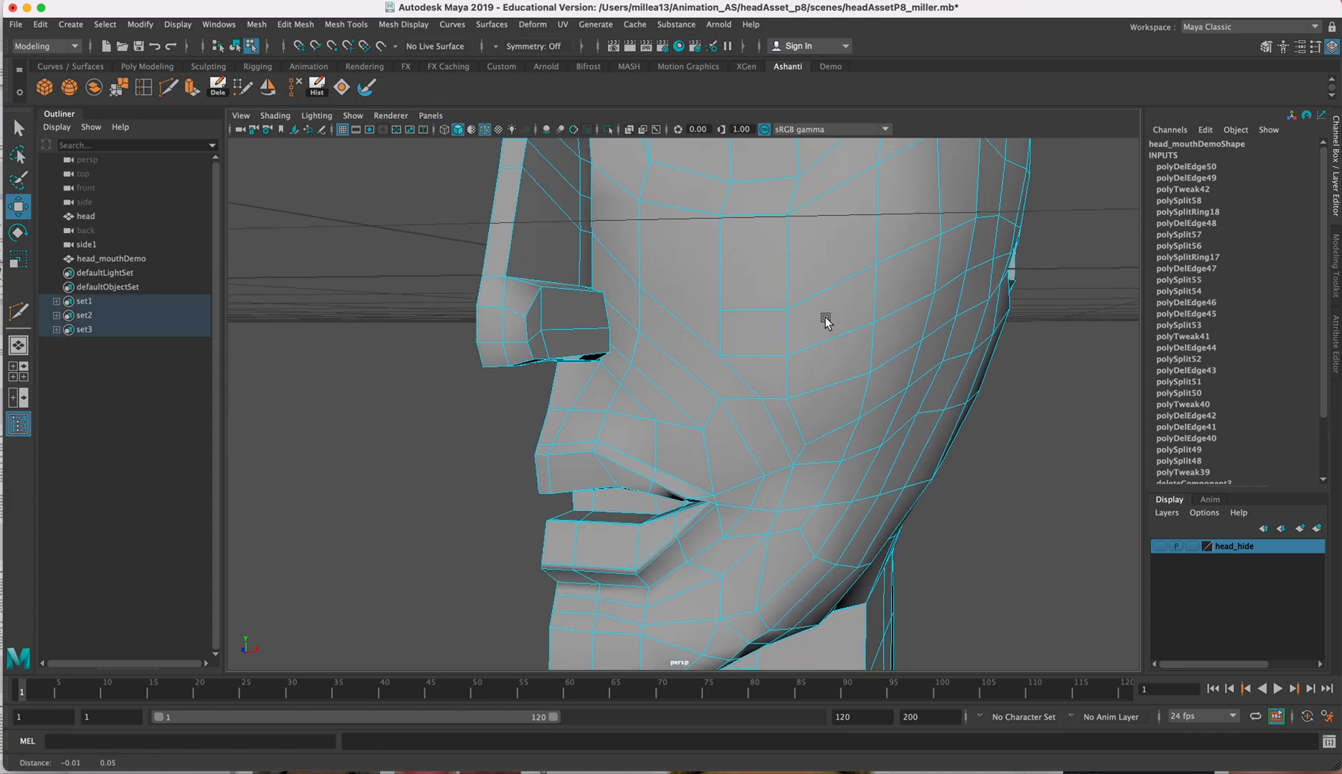
{"action": "left_click", "coordinate": [755, 356]}
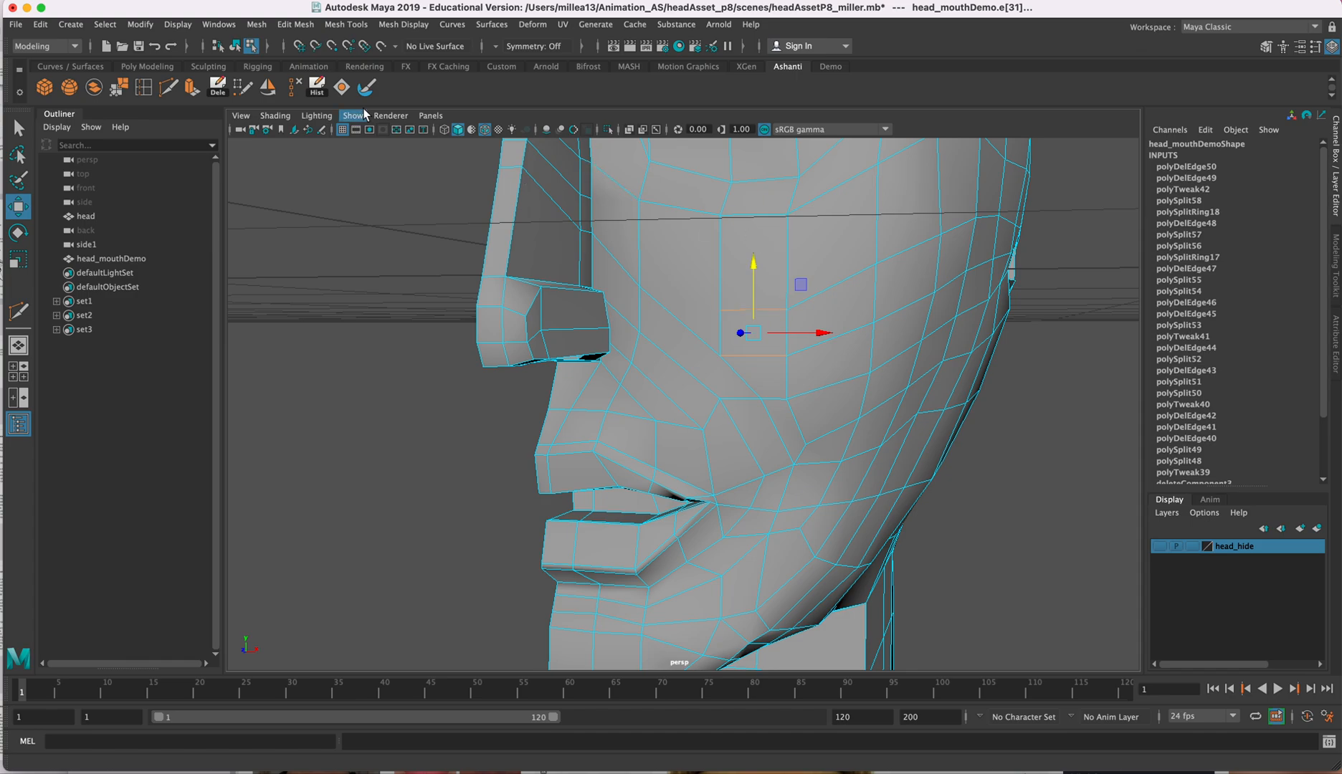
{"action": "left_click", "coordinate": [289, 90]}
Step: Insert an edge loop across the cheek strip beside the nose, forming a diagonal segment above nostril level
{"action": "mouse_move", "coordinate": [675, 314]}
{"action": "left_mouse_down", "text": "alt"}
{"action": "mouse_move", "coordinate": [651, 333]}
{"action": "mouse_move", "coordinate": [671, 320]}
{"action": "left_mouse_up", "text": "alt"}
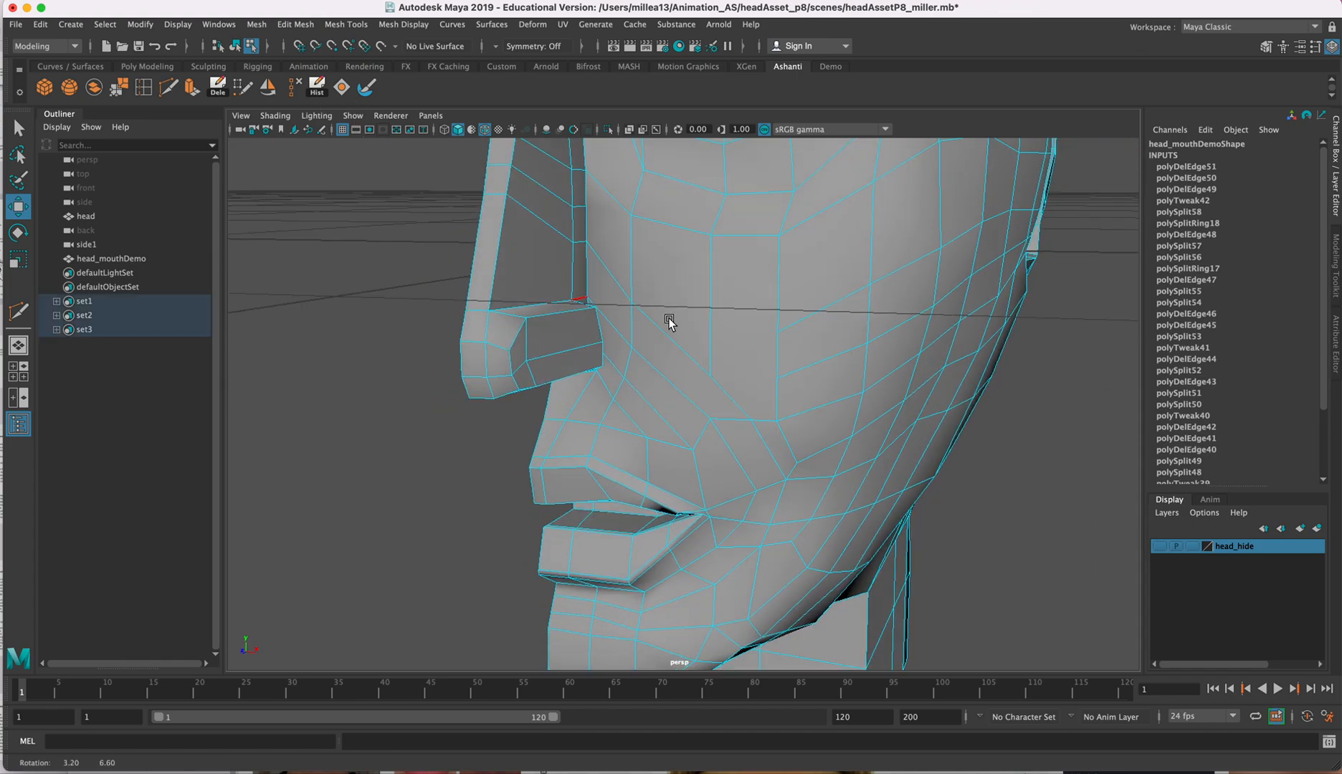
{"action": "left_click", "coordinate": [152, 87]}
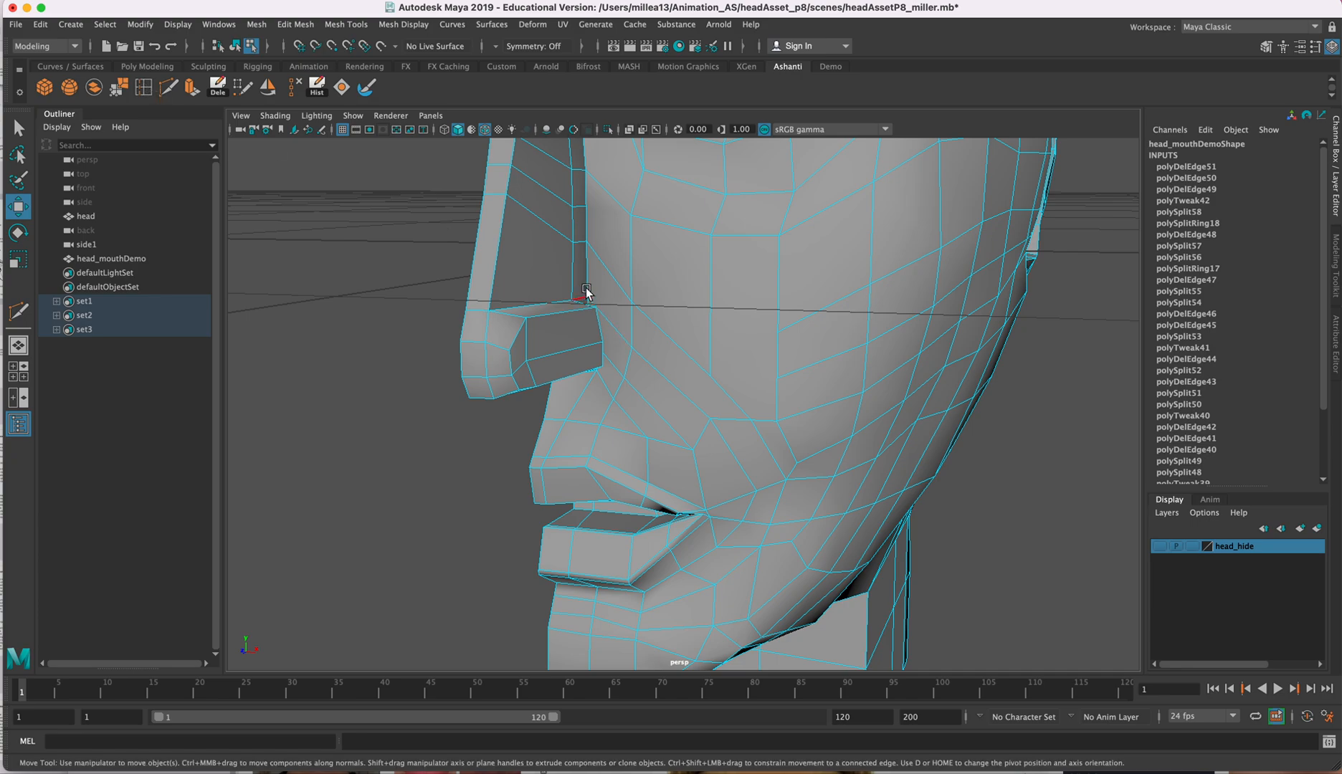
{"action": "left_click", "coordinate": [630, 262]}
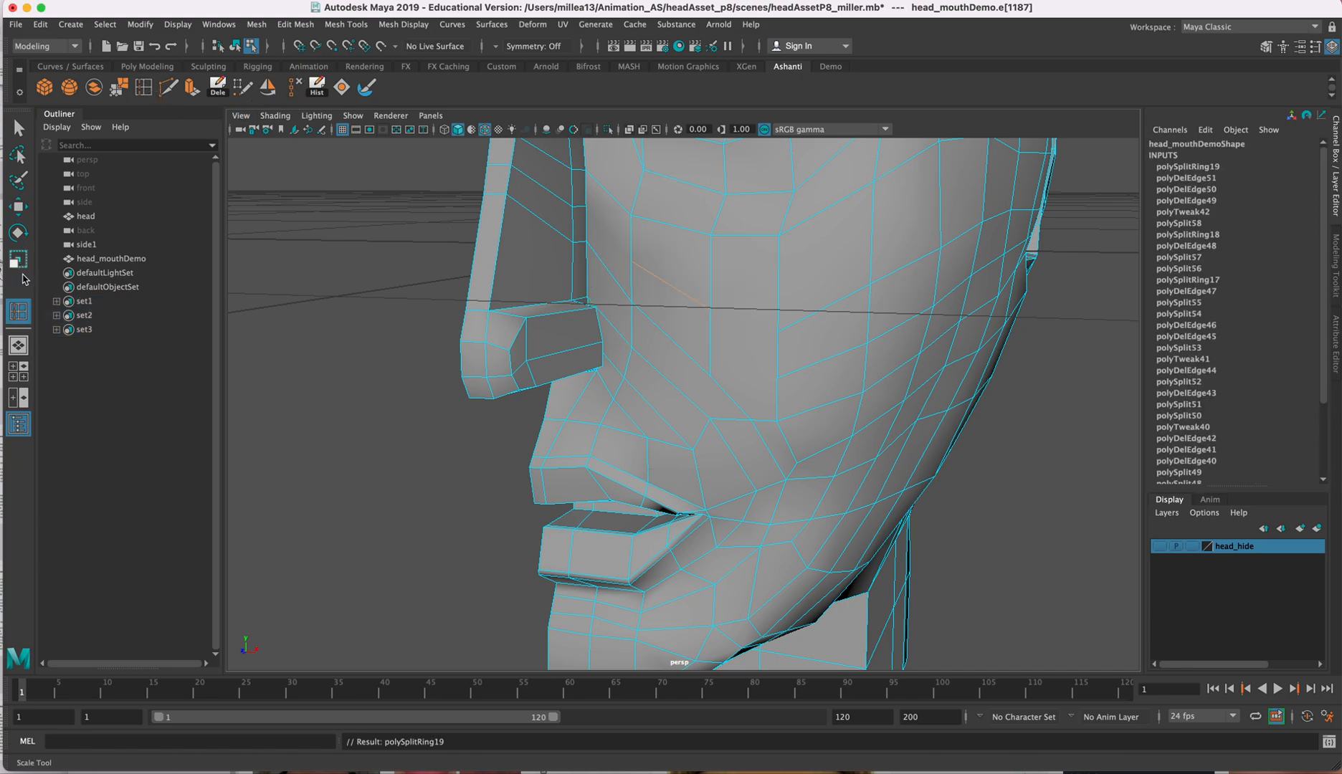
Step: Extend both ends of the new diagonal with cuts, up to the nose's side seam and down to the next vertical cheek edge
{"action": "left_click", "coordinate": [168, 87]}
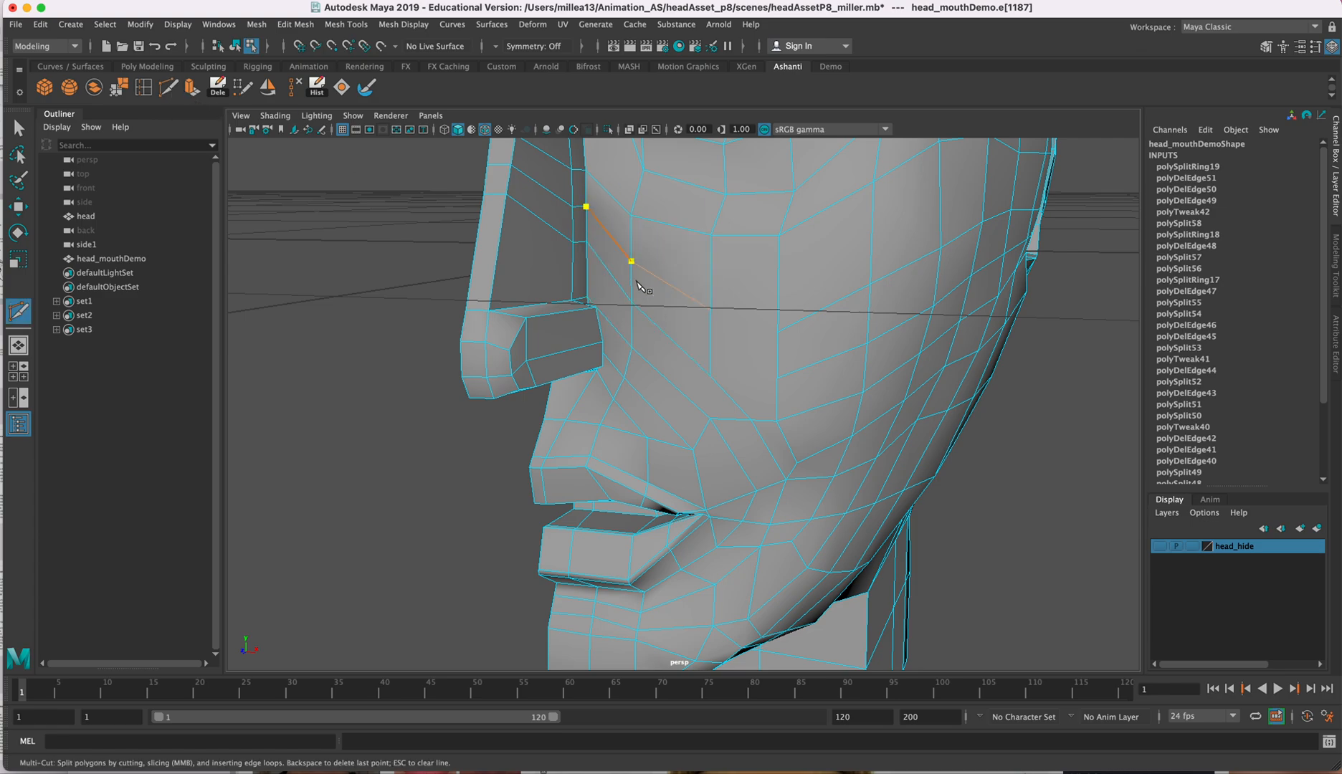
{"action": "left_click", "coordinate": [20, 129]}
{"action": "mouse_move", "coordinate": [545, 330]}
{"action": "left_mouse_down", "text": "alt"}
{"action": "mouse_move", "coordinate": [548, 301]}
{"action": "mouse_move", "coordinate": [556, 314]}
{"action": "left_mouse_up", "text": "alt"}
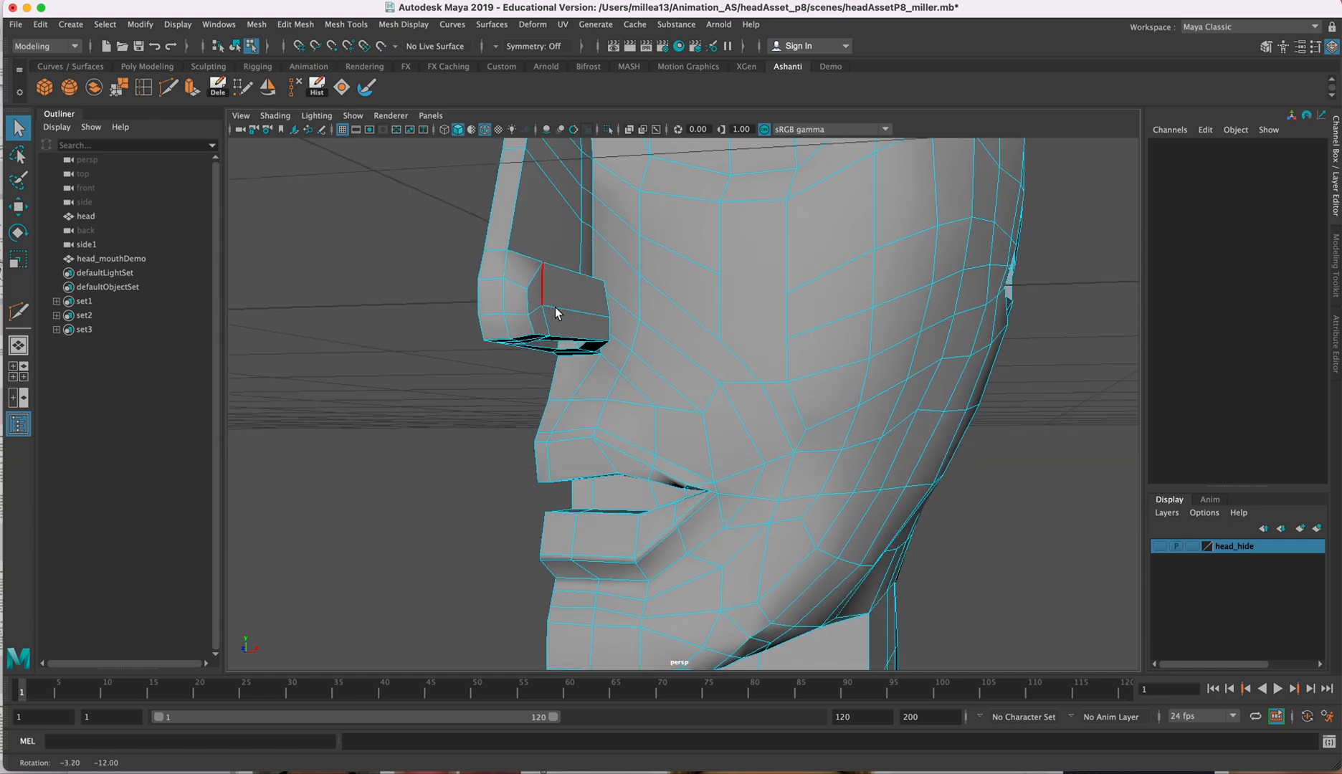
{"action": "left_click", "coordinate": [166, 87]}
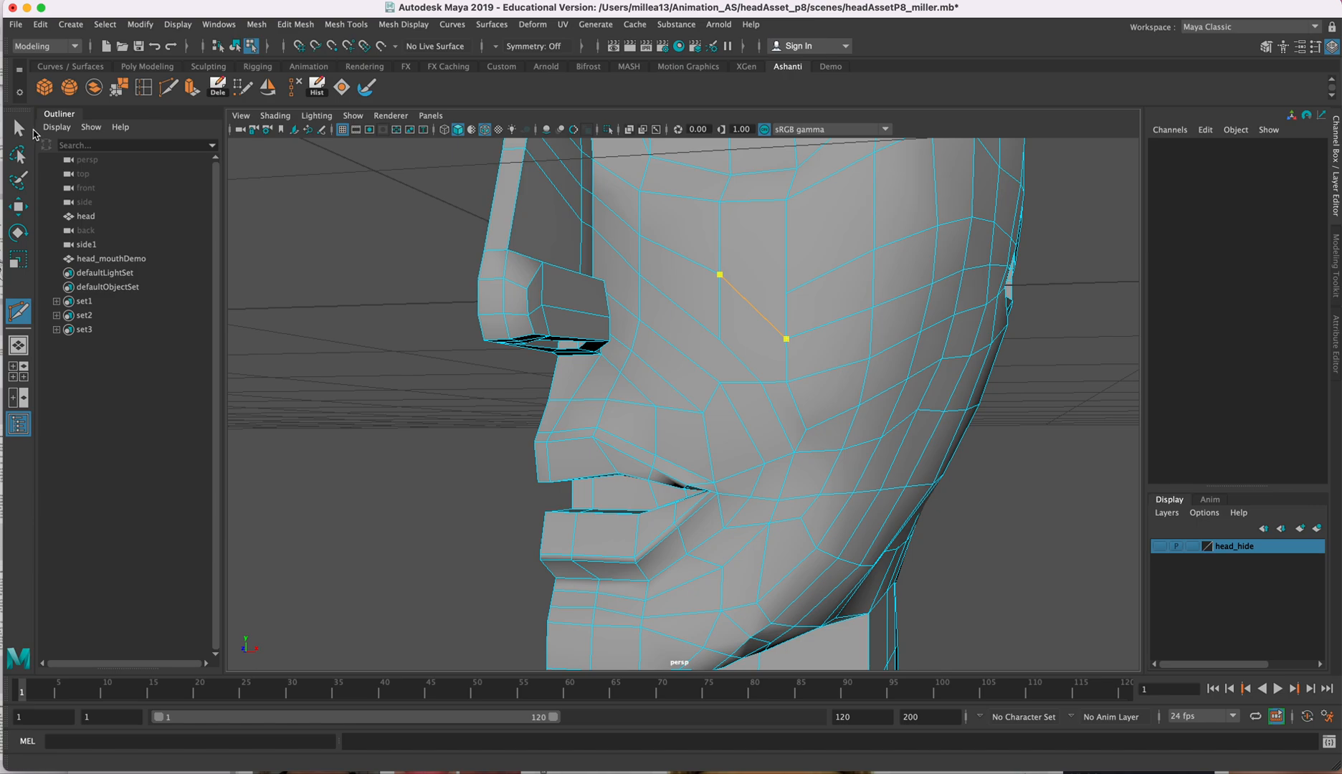
{"action": "key", "text": "q"}
Step: Delete the crosswise cheek edge on the ear side of the new diagonal cut
{"action": "left_click_drag", "start_coordinate": [704, 319], "coordinate": [728, 317], "text": "alt"}
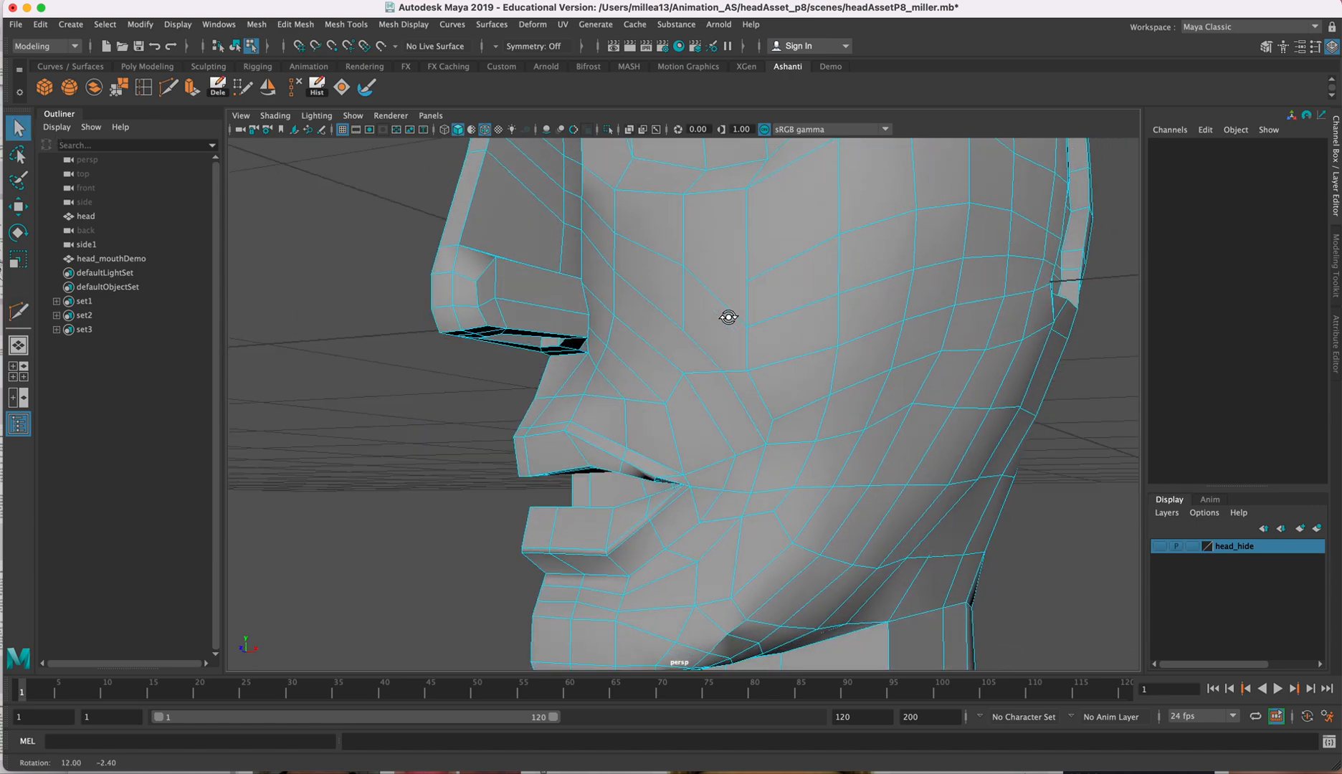
{"action": "right_click_drag", "start_coordinate": [810, 308], "coordinate": [824, 266]}
{"action": "left_click", "coordinate": [825, 299]}
{"action": "mouse_move", "coordinate": [818, 271]}
{"action": "left_mouse_down", "text": "alt"}
{"action": "mouse_move", "coordinate": [794, 299]}
{"action": "mouse_move", "coordinate": [842, 276]}
{"action": "mouse_move", "coordinate": [817, 276]}
{"action": "left_mouse_up", "text": "alt"}
{"action": "left_click", "coordinate": [810, 305], "text": "shift"}
{"action": "left_click", "coordinate": [295, 87]}
Step: Move the cheek vertex just below the diagonal cut's end up and toward the ear
{"action": "left_click_drag", "start_coordinate": [638, 263], "coordinate": [818, 393], "text": "alt"}
{"action": "right_click_drag", "start_coordinate": [816, 384], "coordinate": [778, 385]}
{"action": "left_click", "coordinate": [814, 377]}
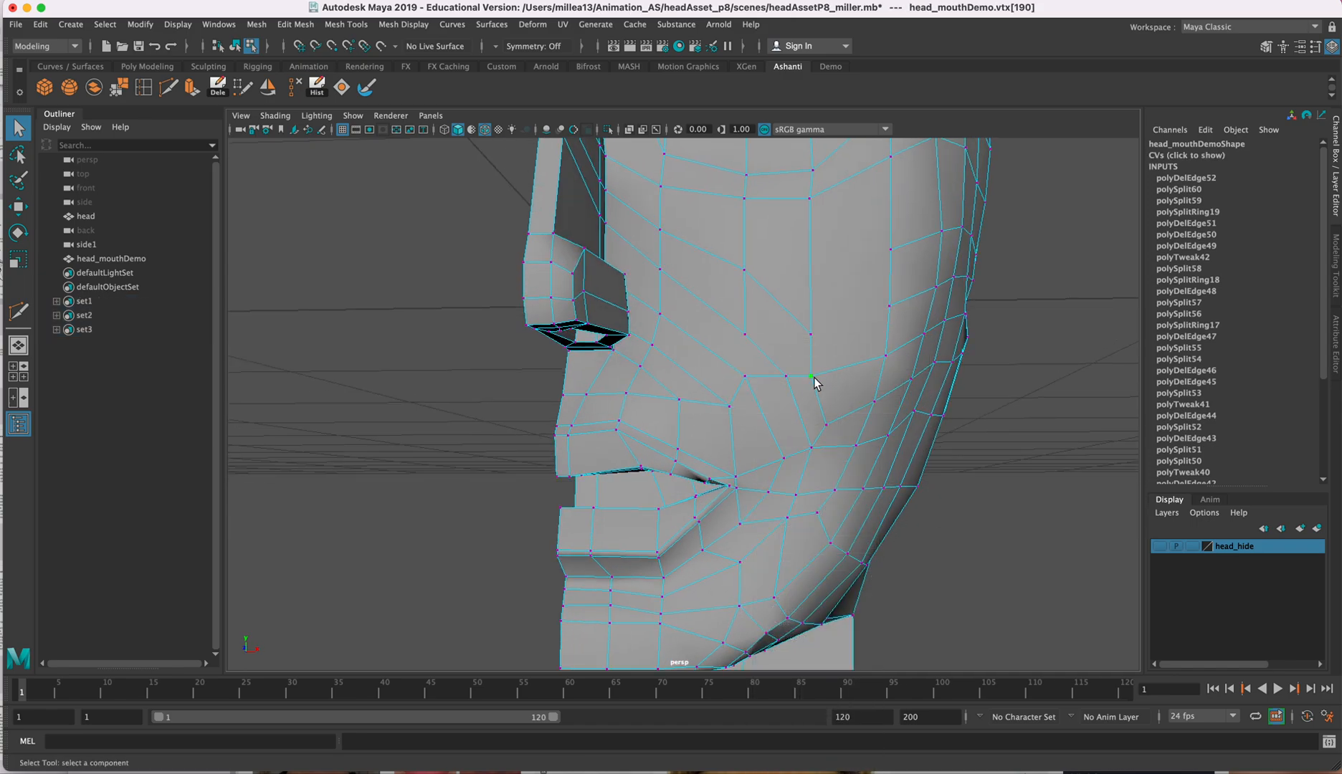
{"action": "key", "text": "w"}
{"action": "left_click_drag", "start_coordinate": [878, 377], "coordinate": [883, 374]}
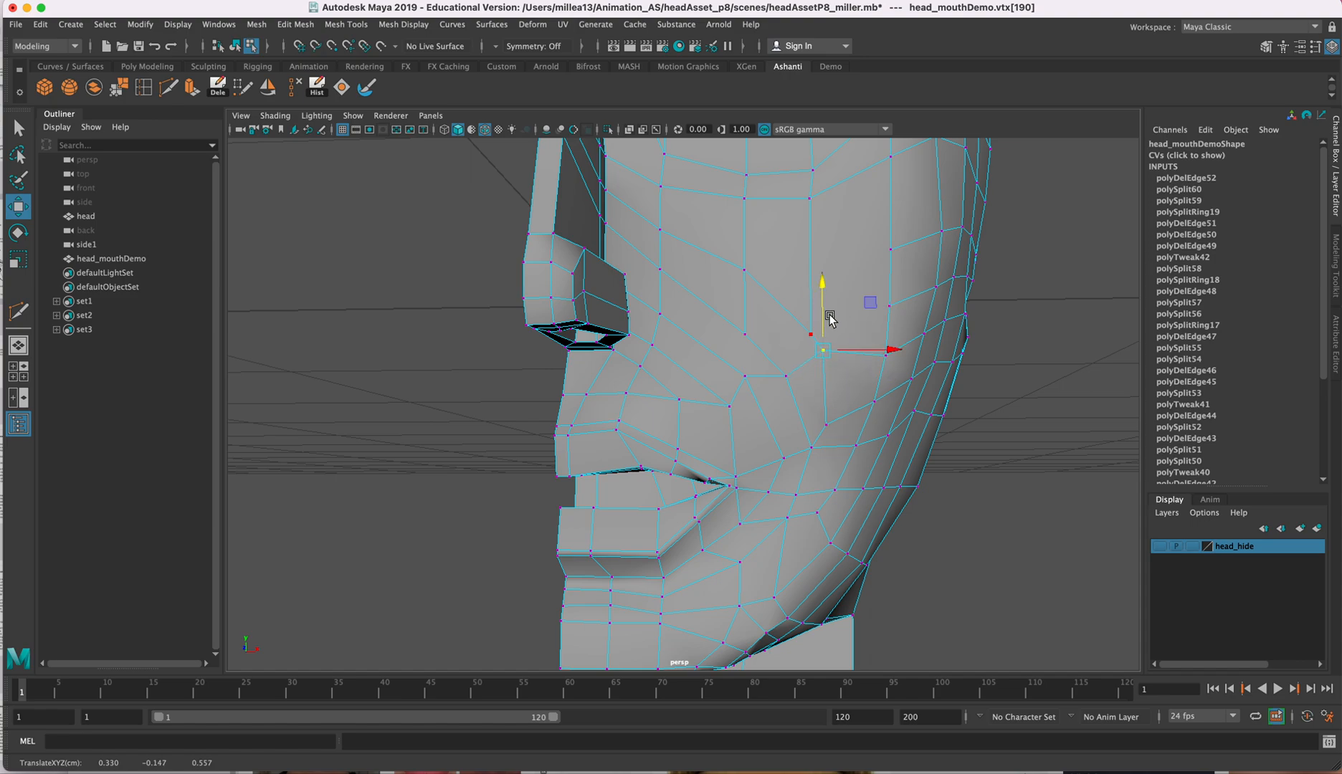
{"action": "key", "text": "q"}
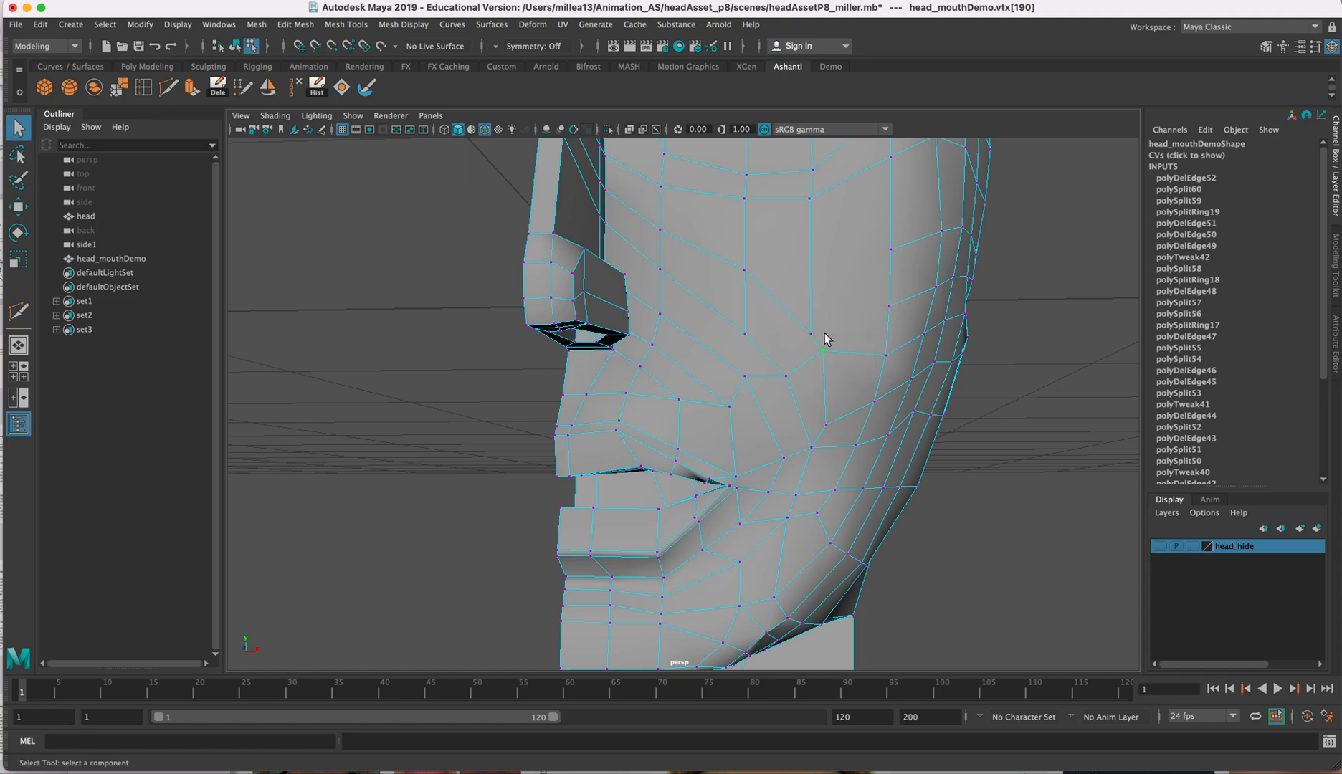
{"action": "left_click", "coordinate": [296, 91]}
{"action": "key", "text": "ctrl+z"}
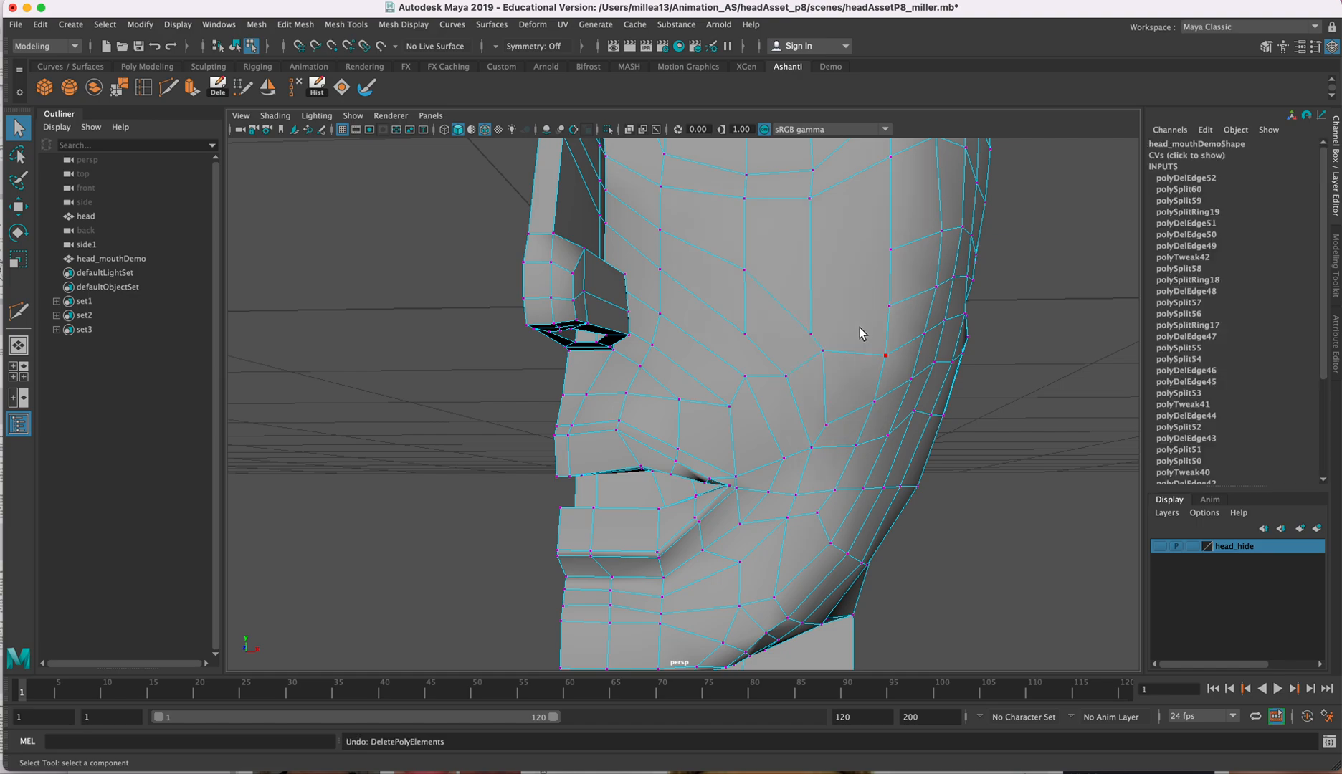
Step: Merge the raised cheek vertex with the diagonal cut's end vertex, and shift the vertex below them toward the ear
{"action": "left_click", "coordinate": [810, 333]}
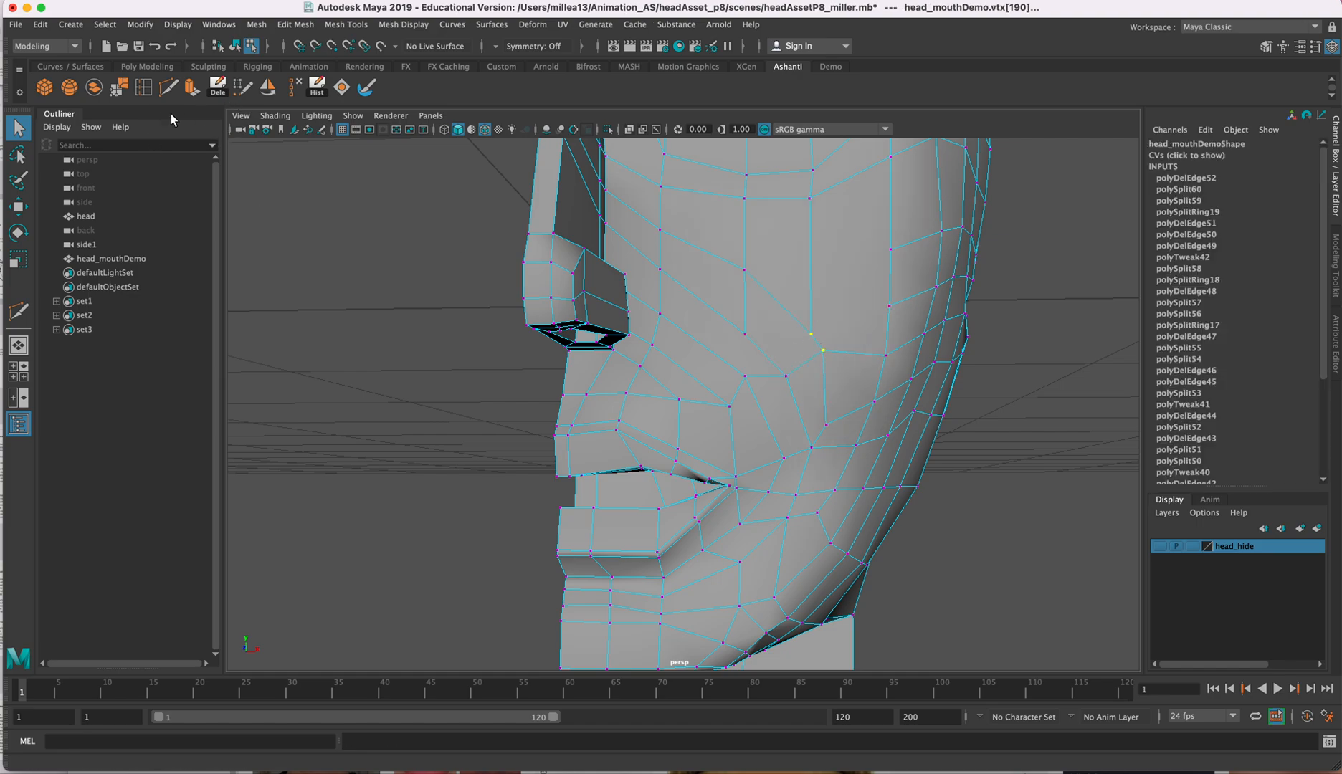
{"action": "left_click", "coordinate": [117, 86]}
{"action": "left_click_drag", "start_coordinate": [857, 348], "coordinate": [826, 410], "text": "alt"}
{"action": "left_click", "coordinate": [827, 408]}
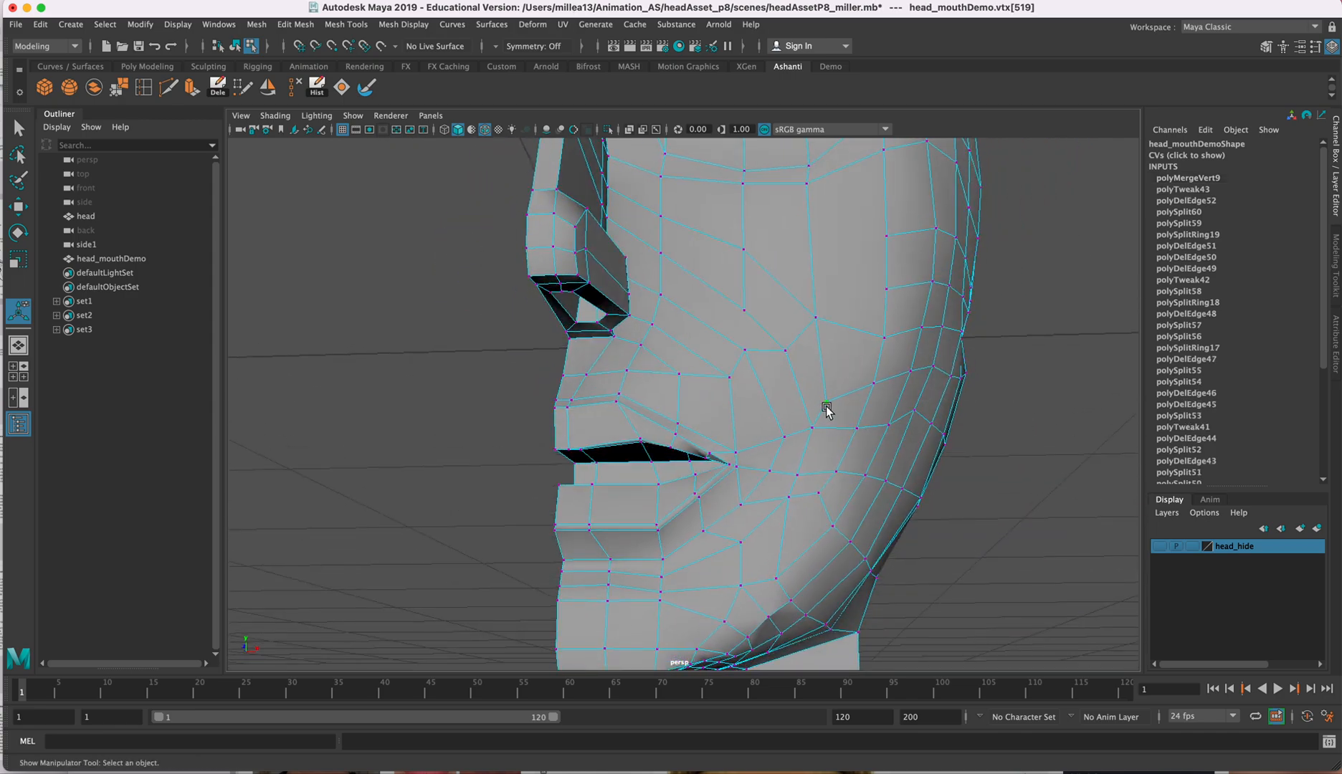
{"action": "key", "text": "w"}
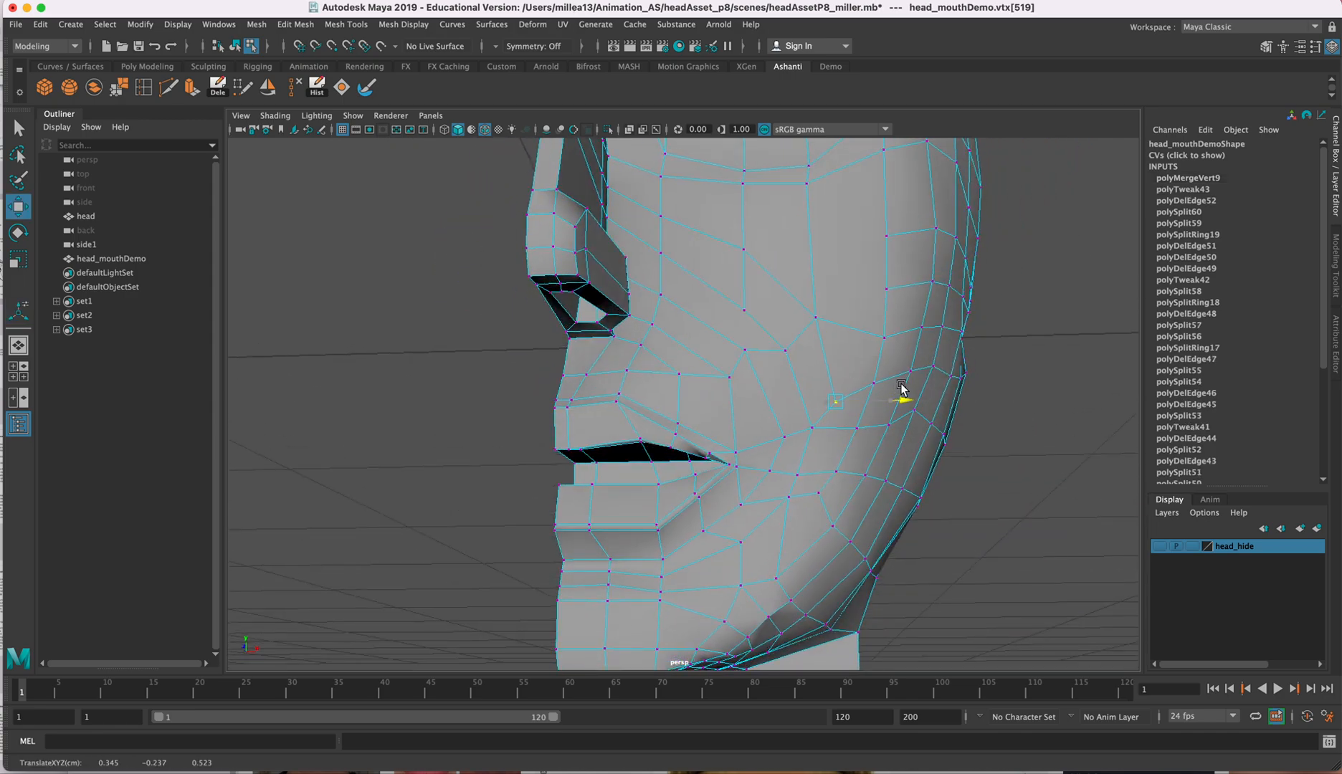
Step: Cut from the shifted cheek vertex down across two edges to the vertex beyond the mouth corner on the jaw side
{"action": "left_click_drag", "start_coordinate": [838, 443], "coordinate": [826, 406], "text": "alt"}
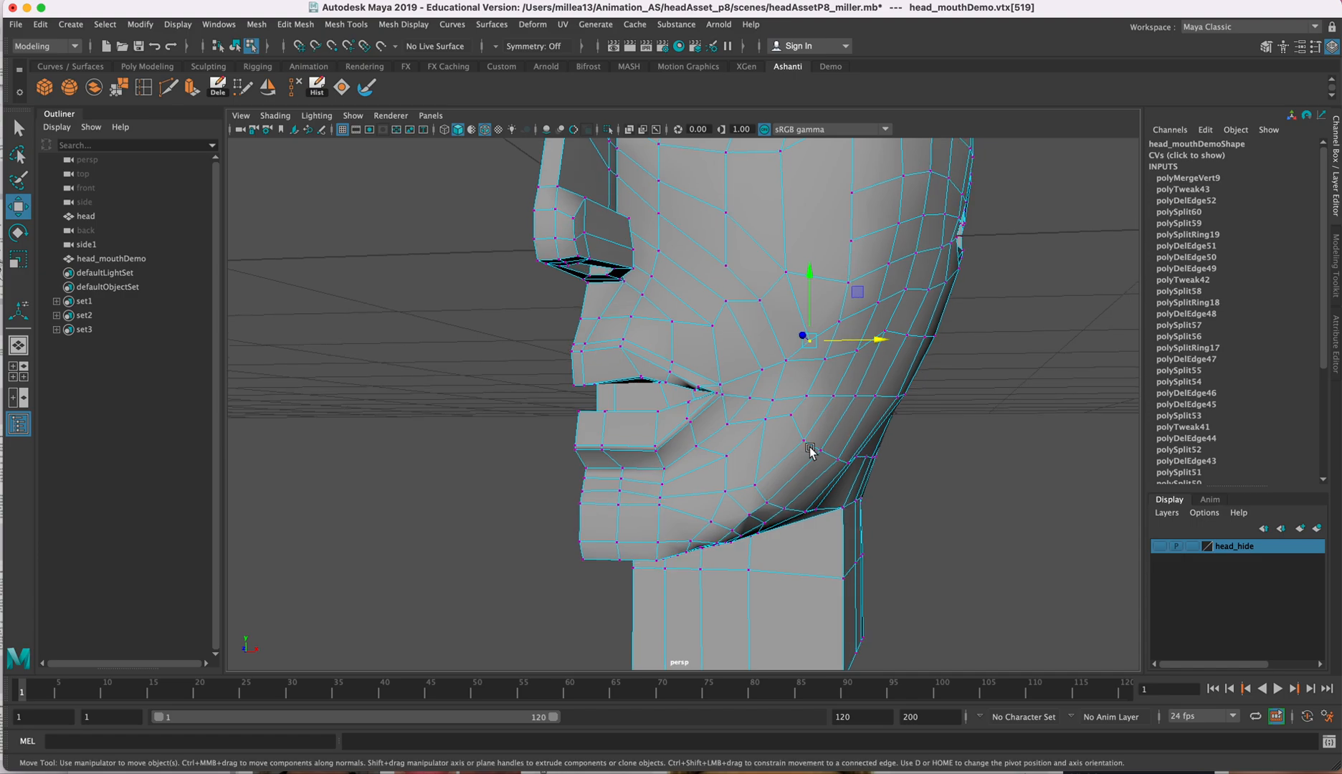
{"action": "left_click_drag", "start_coordinate": [756, 476], "coordinate": [727, 495], "text": "alt"}
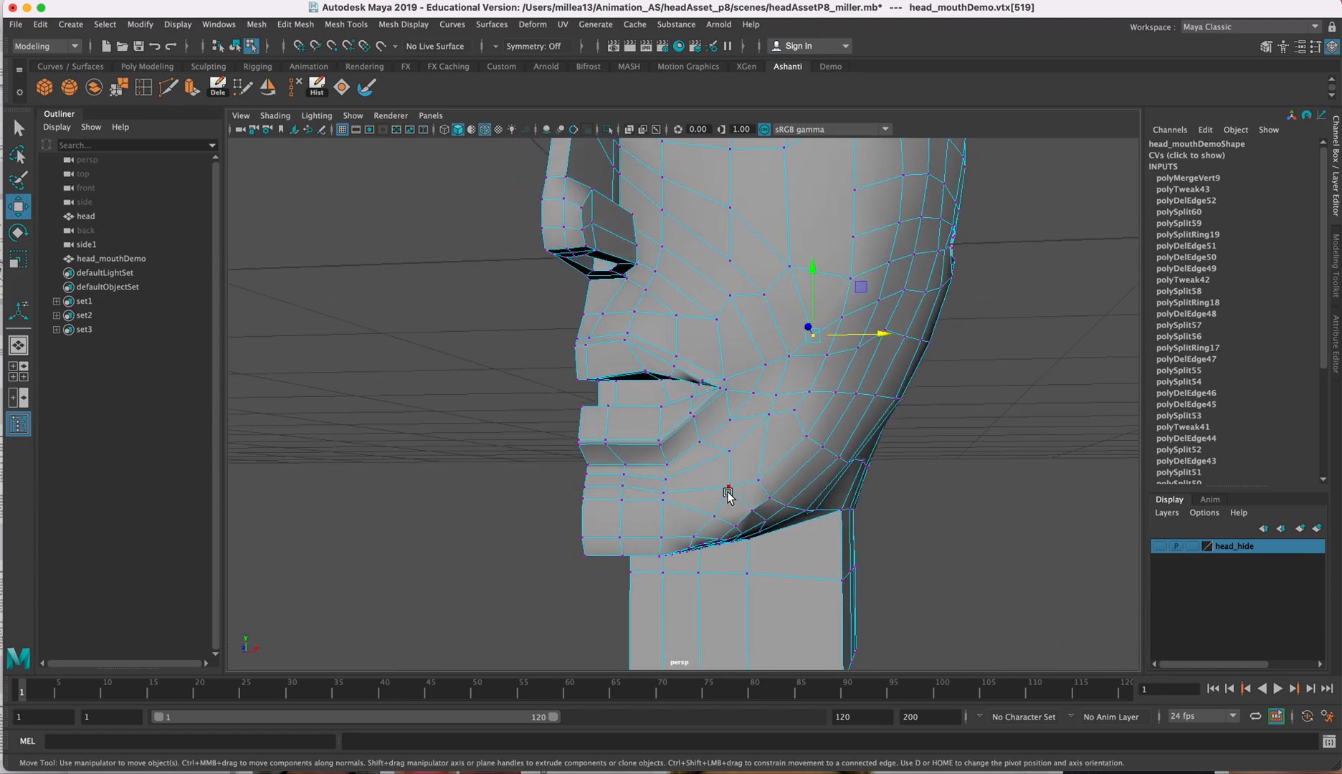
{"action": "left_click_drag", "start_coordinate": [820, 371], "coordinate": [469, 201], "text": "alt"}
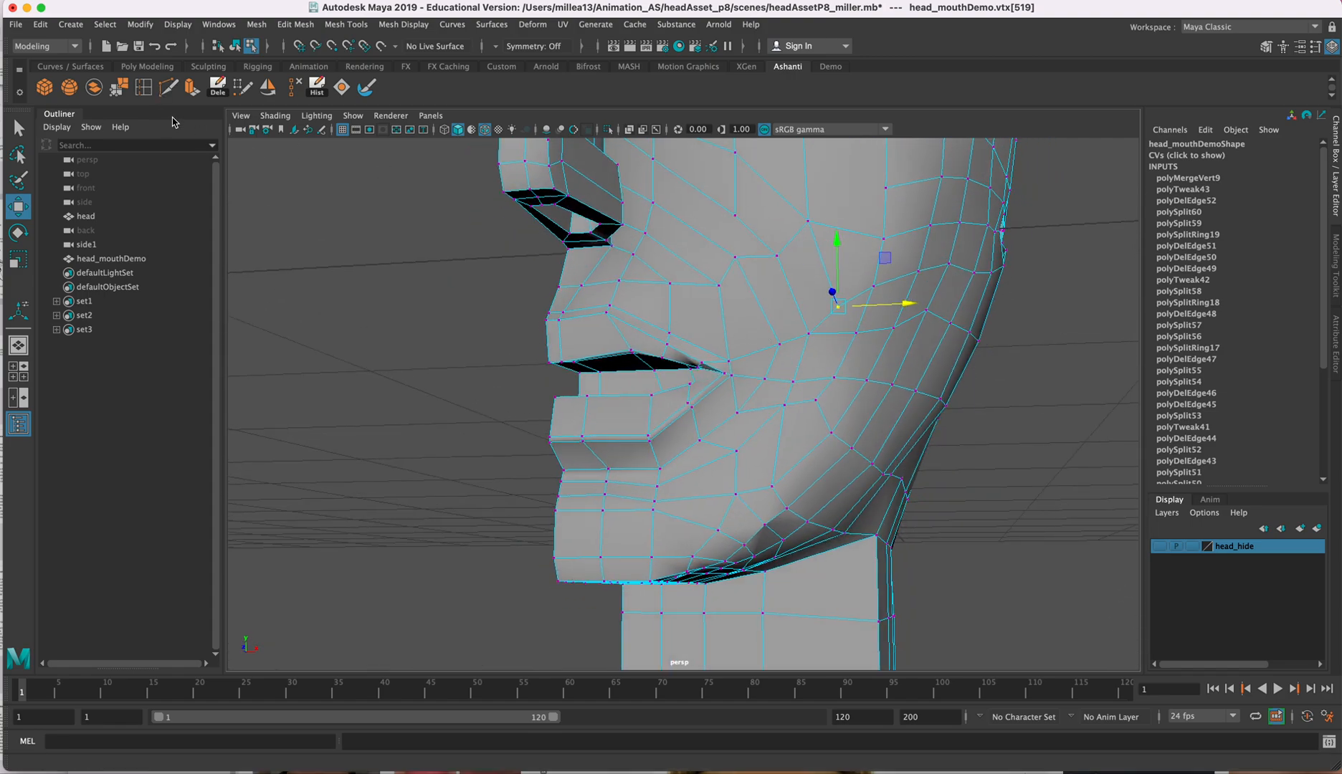
{"action": "left_click", "coordinate": [169, 87]}
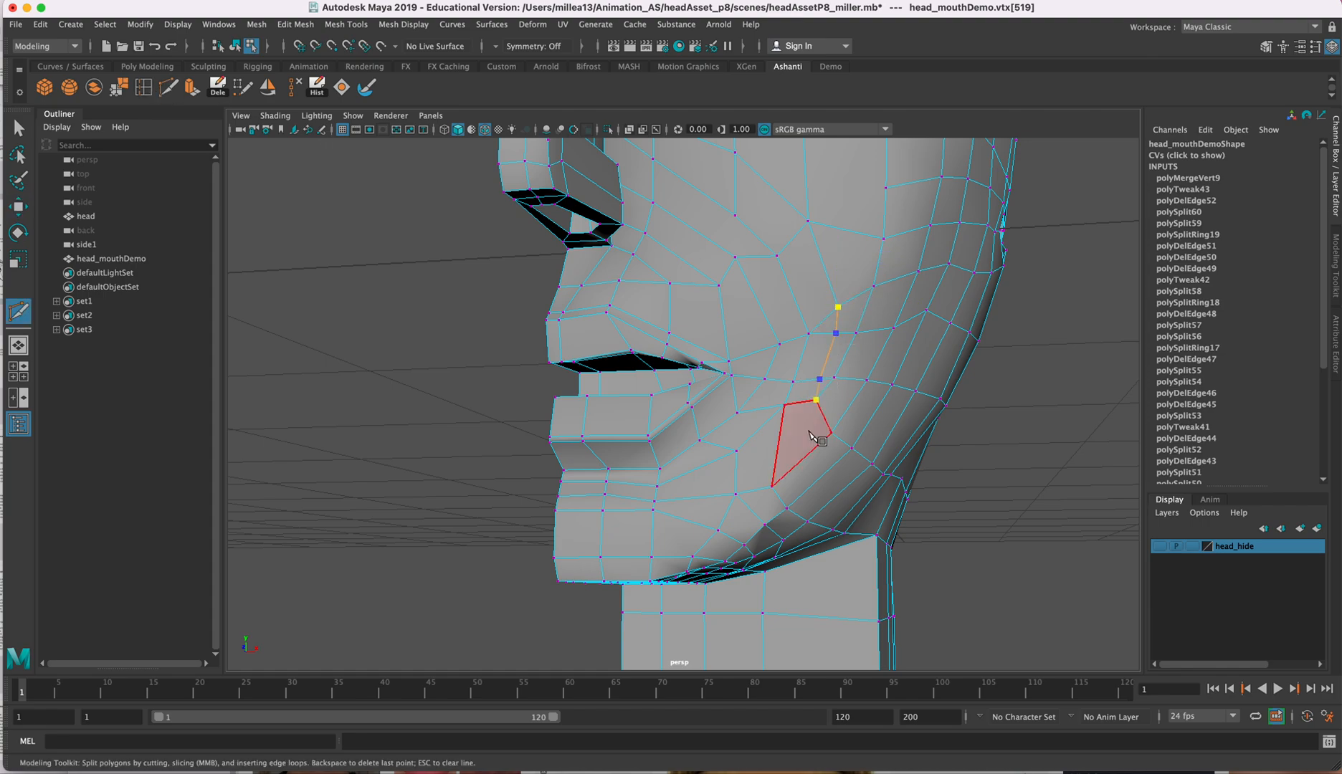
{"action": "left_click", "coordinate": [19, 128]}
Step: Delete the near-vertical jaw edge that runs down from below the new cut toward the jawline
{"action": "left_click_drag", "start_coordinate": [841, 404], "coordinate": [805, 398], "text": "alt"}
{"action": "right_click_drag", "start_coordinate": [789, 390], "coordinate": [789, 384]}
{"action": "right_click", "coordinate": [784, 384]}
{"action": "right_click", "coordinate": [790, 387]}
{"action": "right_click_drag", "start_coordinate": [805, 359], "coordinate": [803, 356]}
{"action": "left_click", "coordinate": [778, 385]}
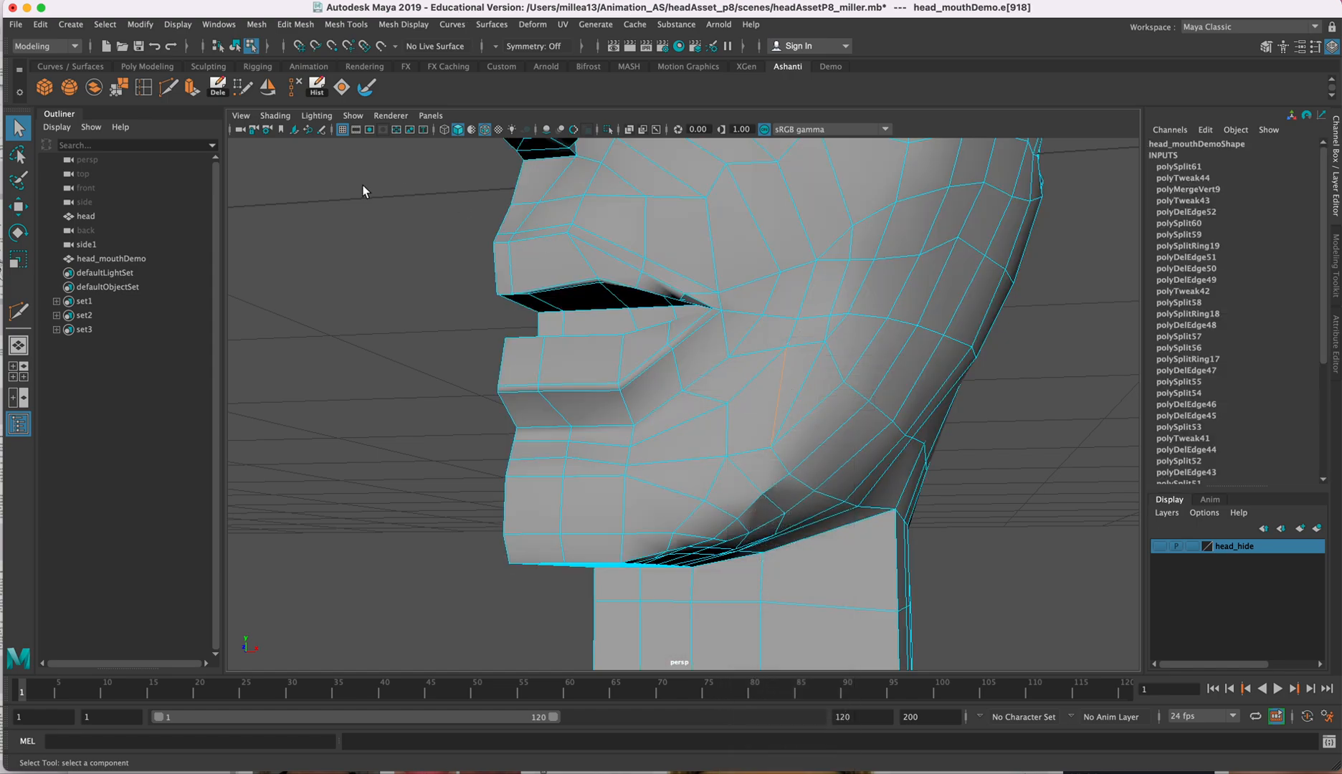
{"action": "left_click", "coordinate": [293, 88]}
Step: Move the jaw vertex at the lower end of the deleted edge upward to even out the surrounding faces
{"action": "left_click_drag", "start_coordinate": [887, 345], "coordinate": [886, 347], "text": "alt"}
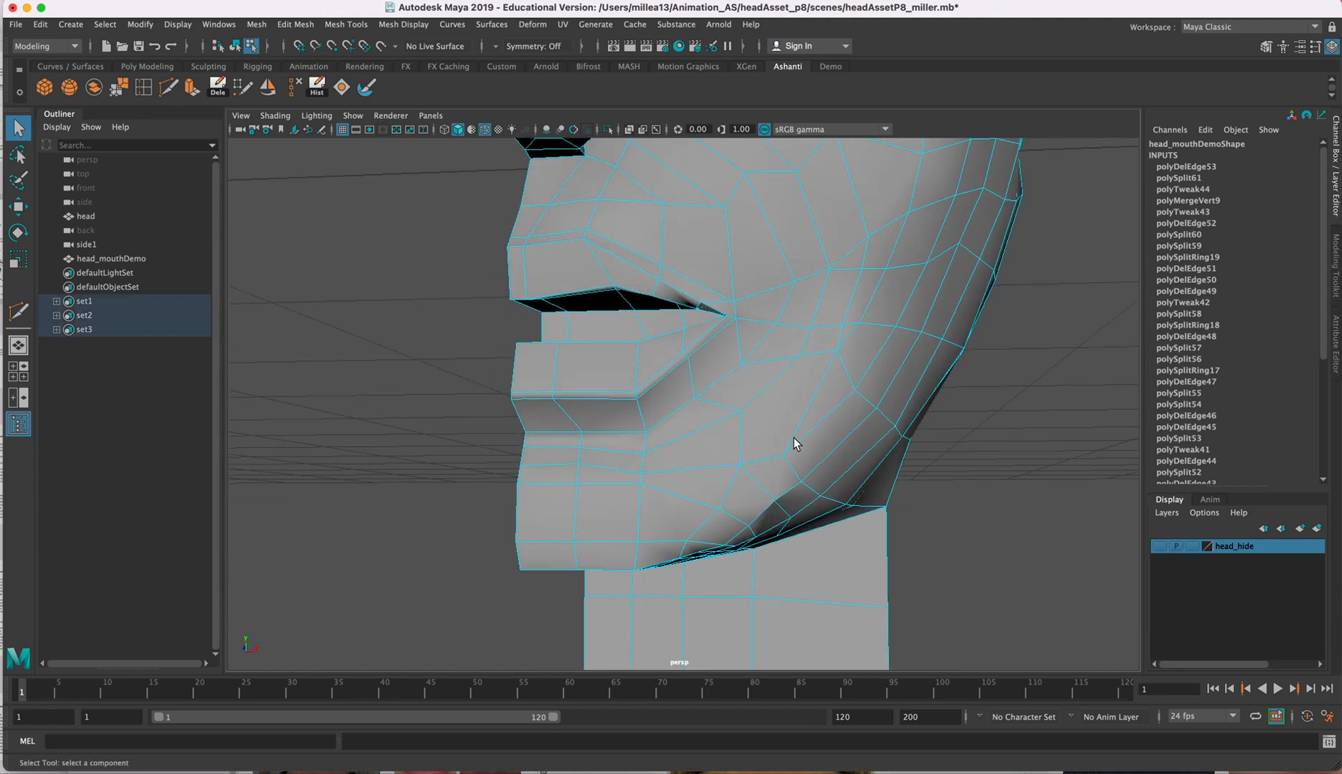
{"action": "left_click_drag", "start_coordinate": [801, 458], "coordinate": [795, 438], "text": "alt"}
{"action": "right_click_drag", "start_coordinate": [792, 454], "coordinate": [743, 449]}
{"action": "left_click", "coordinate": [791, 449]}
{"action": "key", "text": "w"}
{"action": "left_click_drag", "start_coordinate": [788, 398], "coordinate": [790, 378]}
{"action": "mouse_move", "coordinate": [846, 415]}
{"action": "left_mouse_down", "text": "alt"}
{"action": "mouse_move", "coordinate": [836, 409]}
{"action": "mouse_move", "coordinate": [848, 421]}
{"action": "left_mouse_up", "text": "alt"}
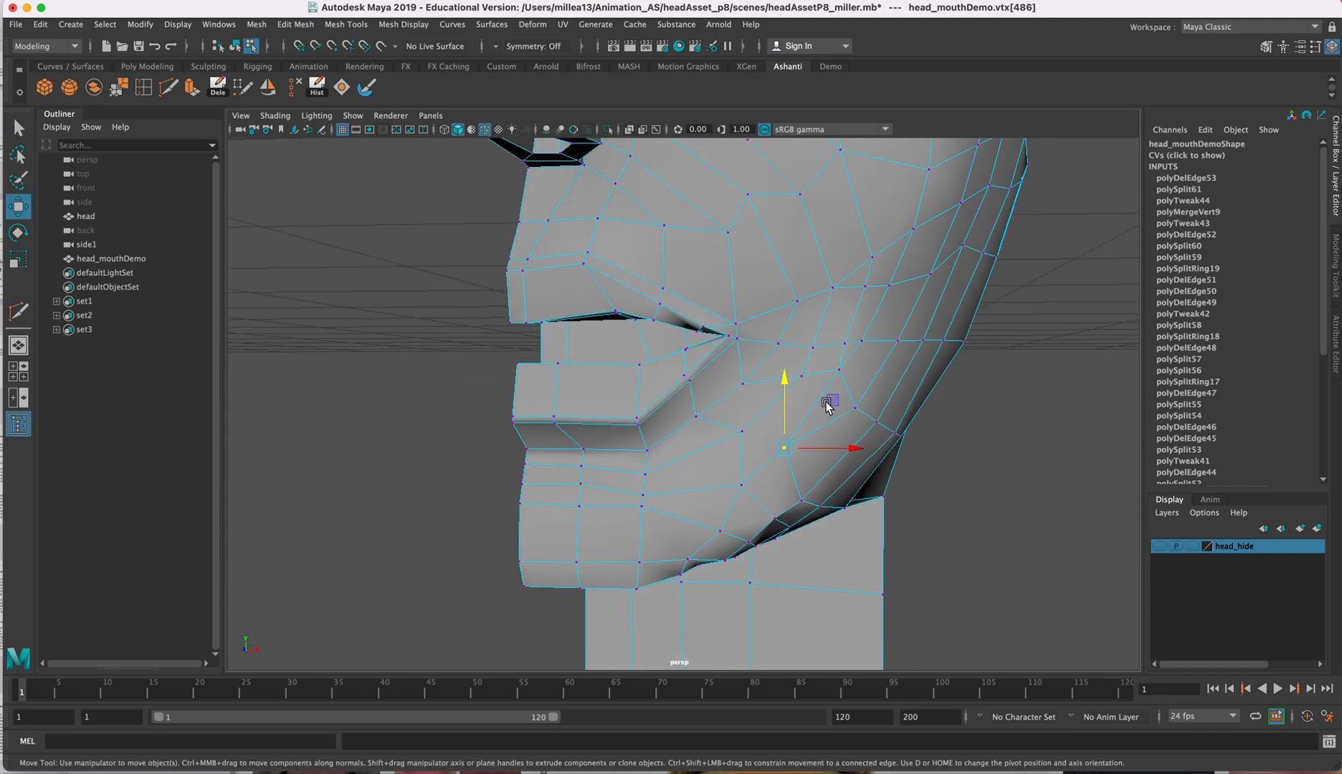
Step: Delete the diagonal edge that runs from the adjusted jaw vertex back toward the jaw corner
{"action": "right_click", "coordinate": [832, 414]}
{"action": "right_click_drag", "start_coordinate": [832, 415], "coordinate": [831, 380]}
{"action": "left_click", "coordinate": [838, 422]}
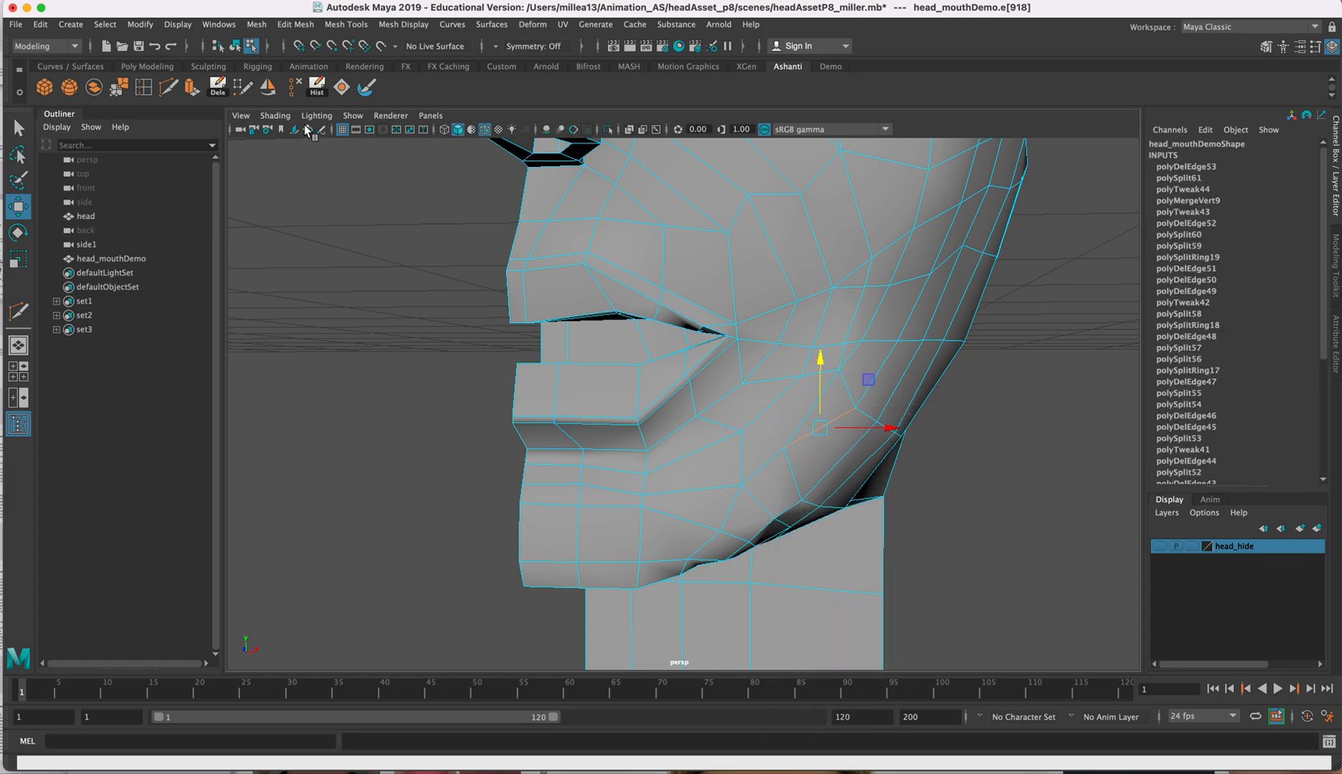
{"action": "left_click", "coordinate": [294, 87]}
Step: Delete the short cheek edge beside the mouth corner that links the mouth loop to the new cut line
{"action": "left_click_drag", "start_coordinate": [909, 370], "coordinate": [823, 350], "text": "alt"}
{"action": "scroll", "coordinate": [833, 354], "scroll_direction": "up", "scroll_amount": 6}
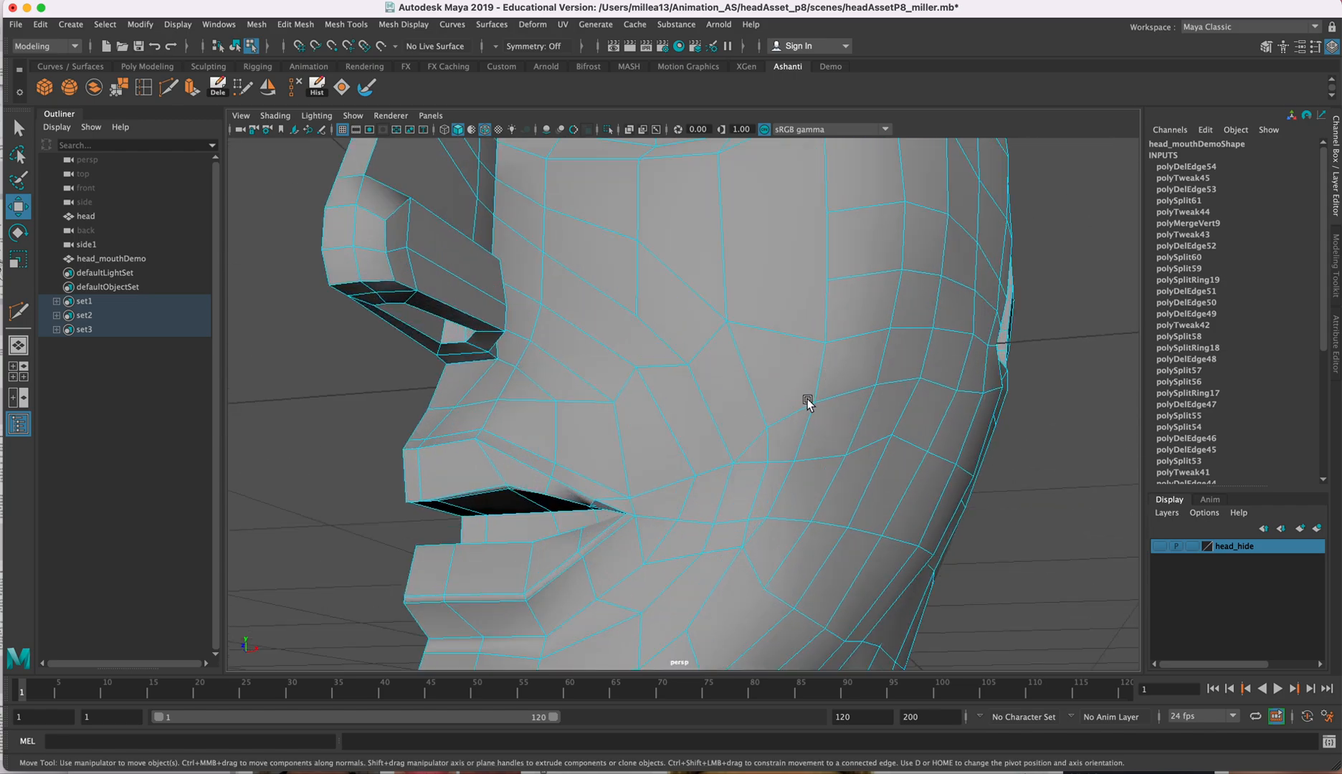
{"action": "left_click", "coordinate": [791, 411]}
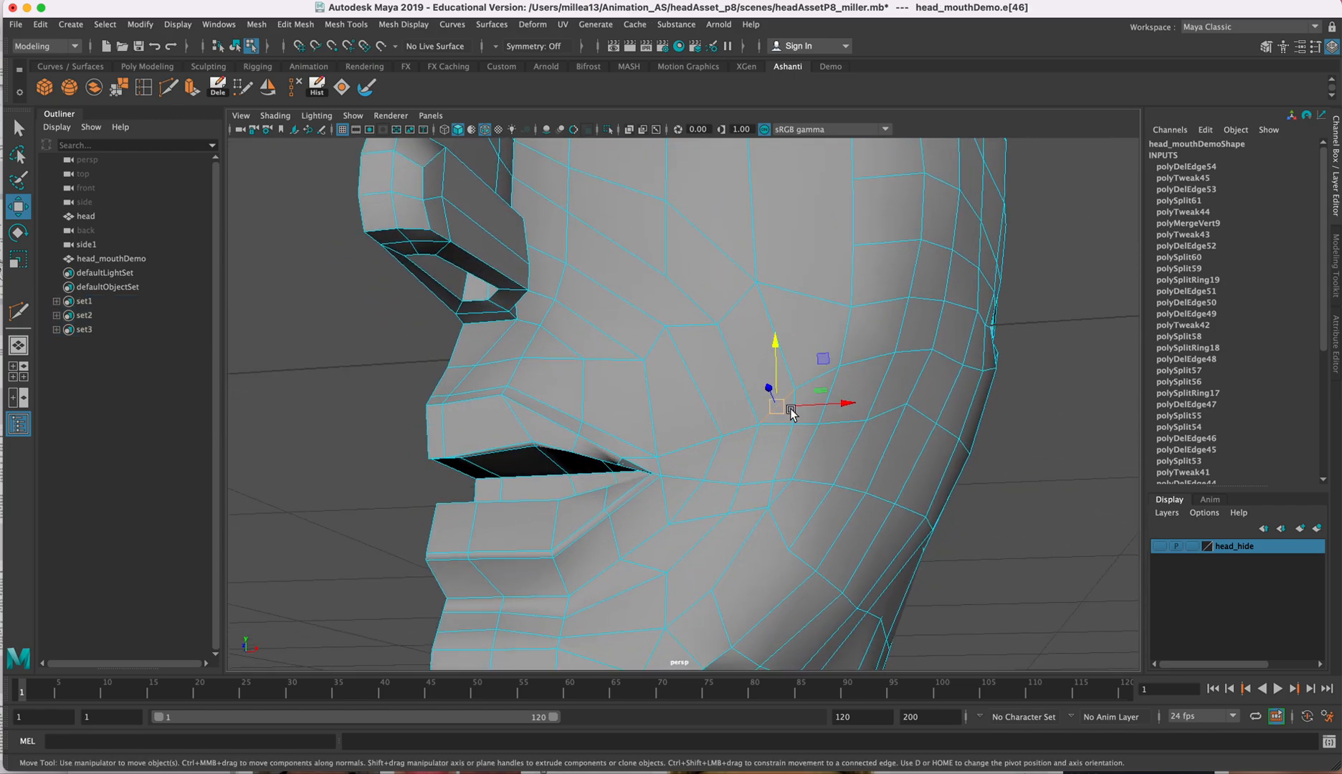
{"action": "key", "text": "Delete"}
Step: Lower three vertices on the cheek above the mouth corner to even out the loop between the upper lip and cheek
{"action": "left_click_drag", "start_coordinate": [854, 390], "coordinate": [684, 421], "text": "alt"}
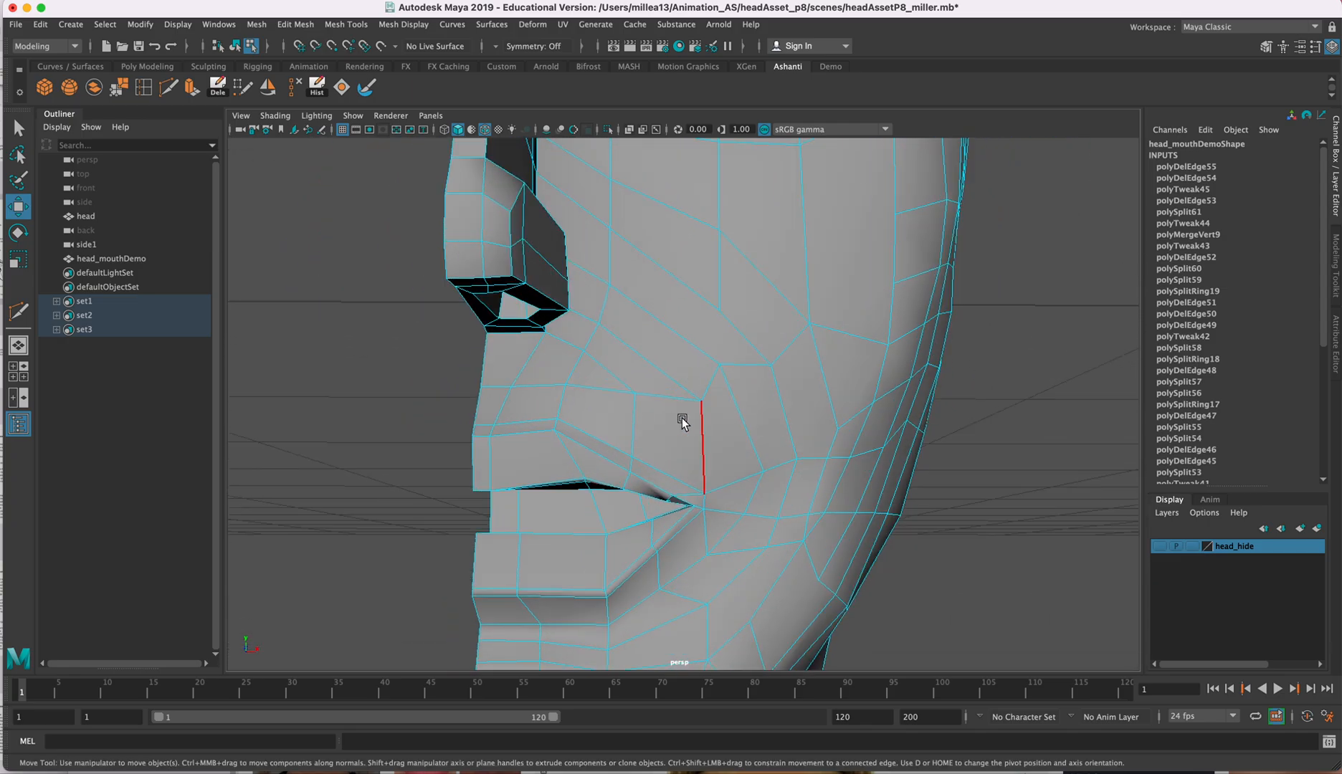
{"action": "right_click", "coordinate": [692, 413]}
{"action": "right_click_drag", "start_coordinate": [691, 413], "coordinate": [622, 411]}
{"action": "left_click", "coordinate": [706, 402]}
{"action": "left_click", "coordinate": [701, 347]}
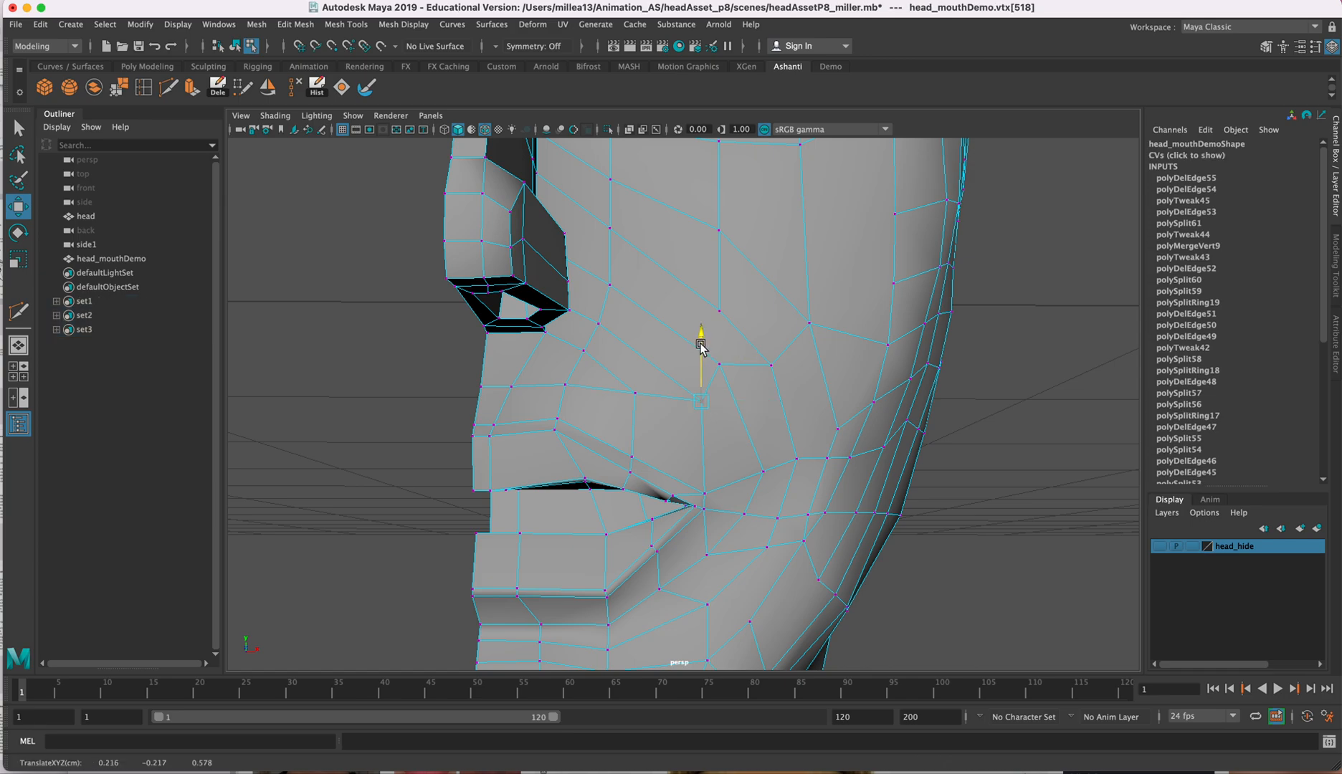
{"action": "left_click", "coordinate": [634, 393]}
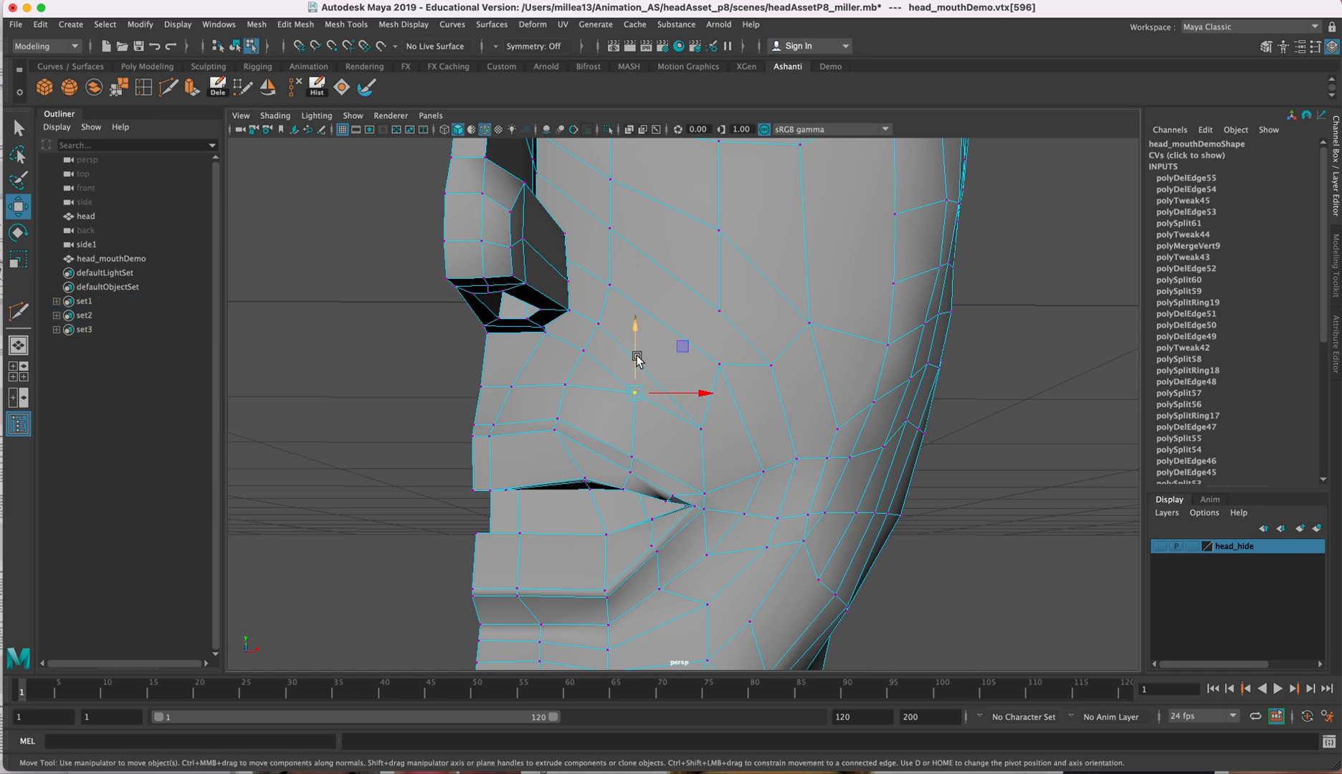
{"action": "left_click", "coordinate": [720, 367]}
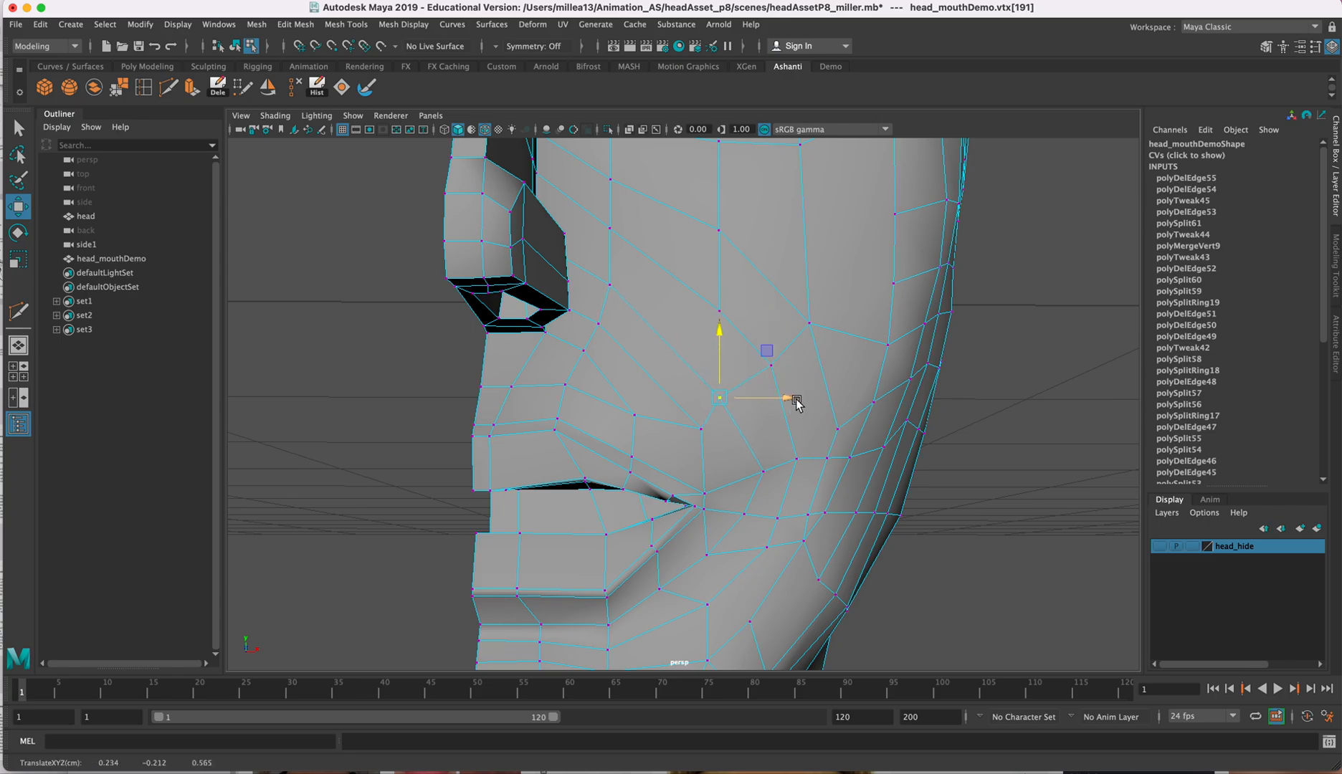
{"action": "left_click_drag", "start_coordinate": [793, 404], "coordinate": [712, 320], "text": "alt"}
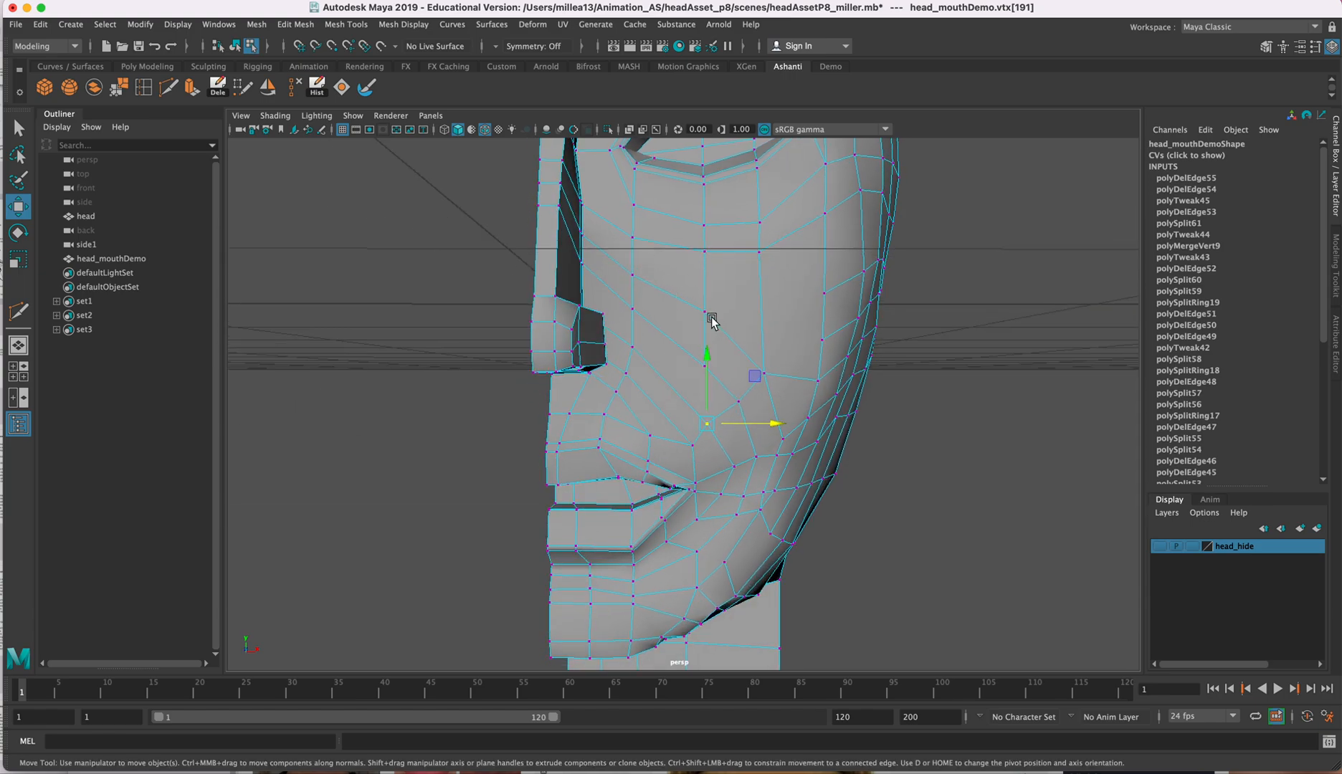
Step: Cut a new edge line with Multi-Cut from the cheek vertex beside the nose diagonally down toward the upper lip
{"action": "key", "text": "q"}
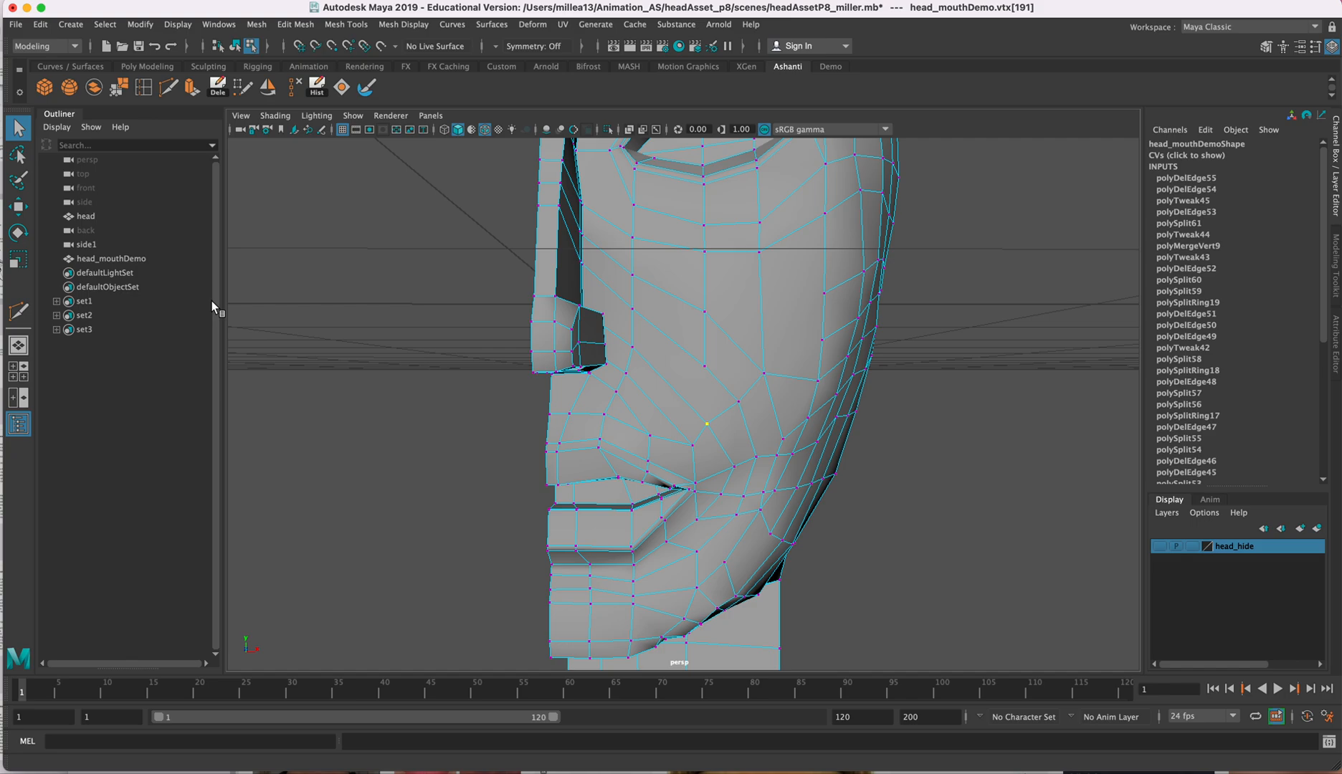
{"action": "left_click_drag", "start_coordinate": [729, 360], "coordinate": [664, 380], "text": "alt"}
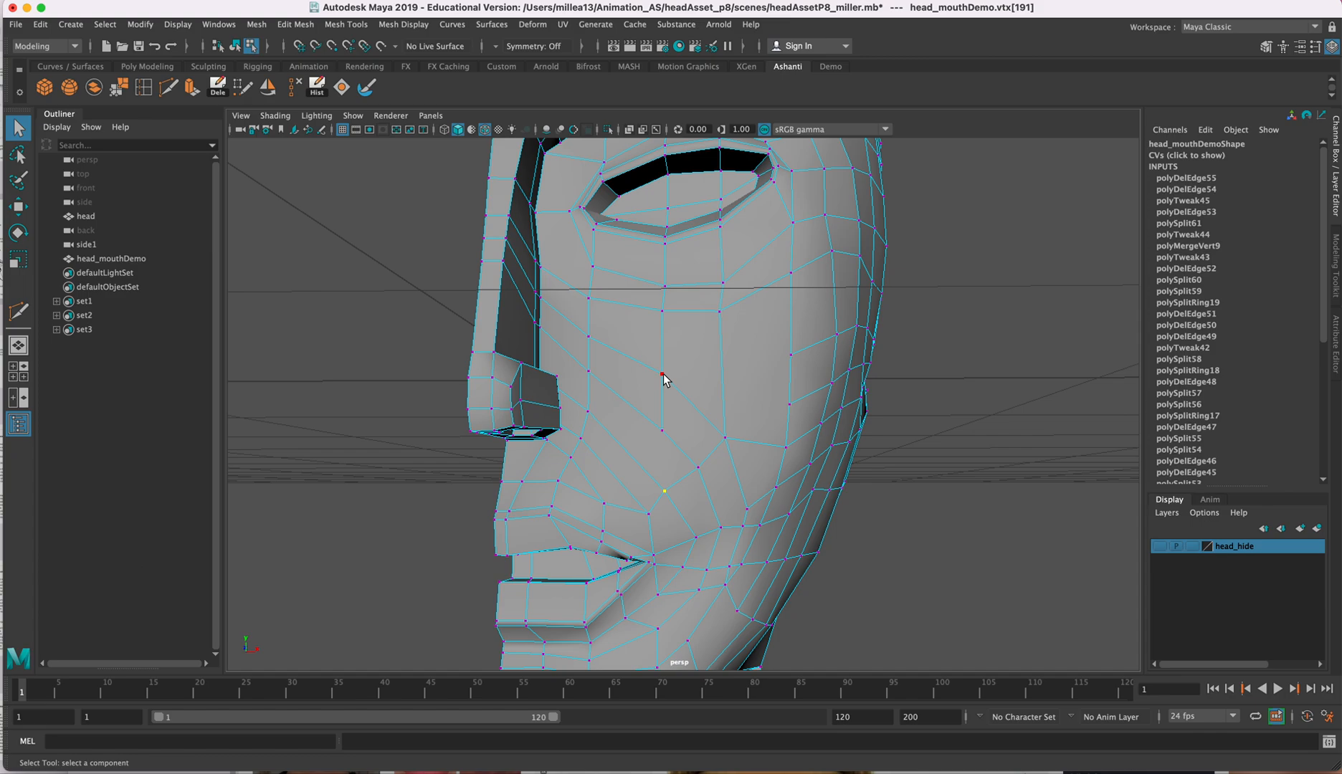
{"action": "left_click_drag", "start_coordinate": [689, 365], "coordinate": [672, 414], "text": "alt"}
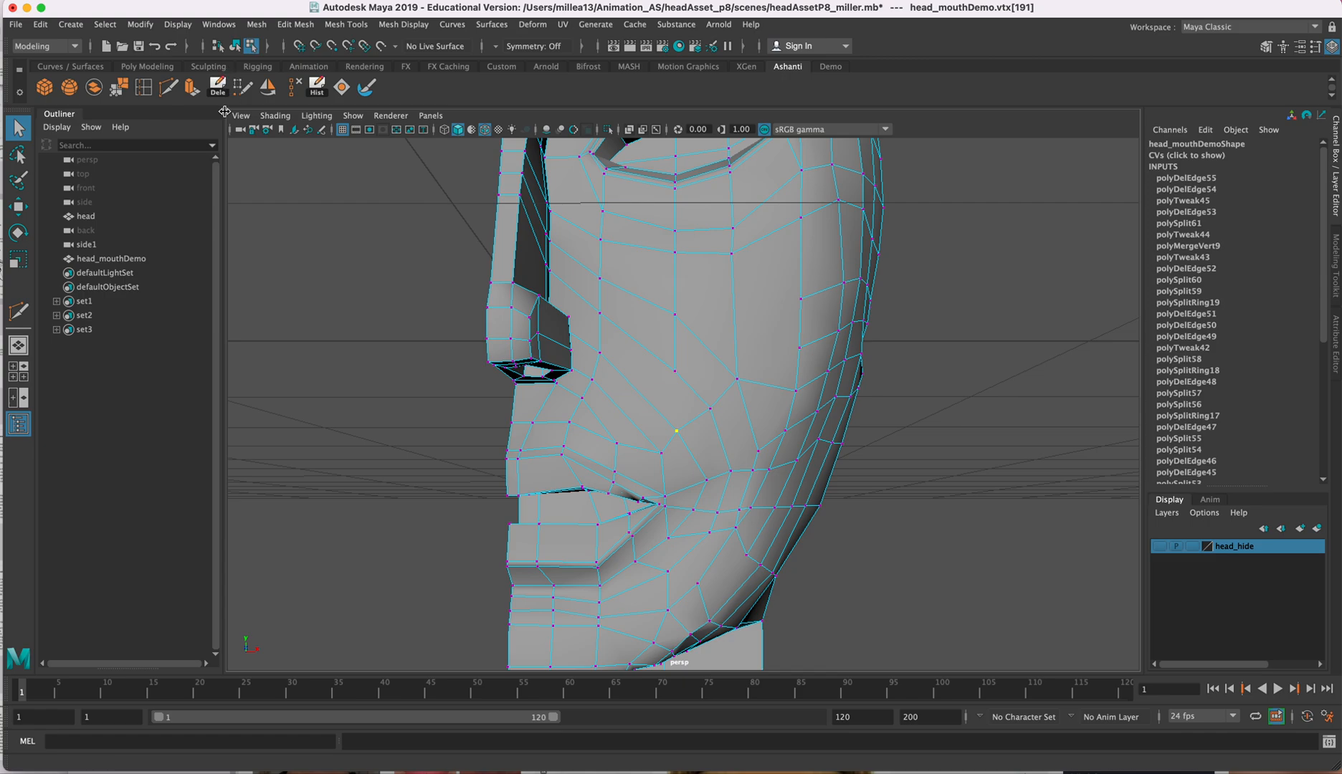
{"action": "left_click", "coordinate": [167, 84]}
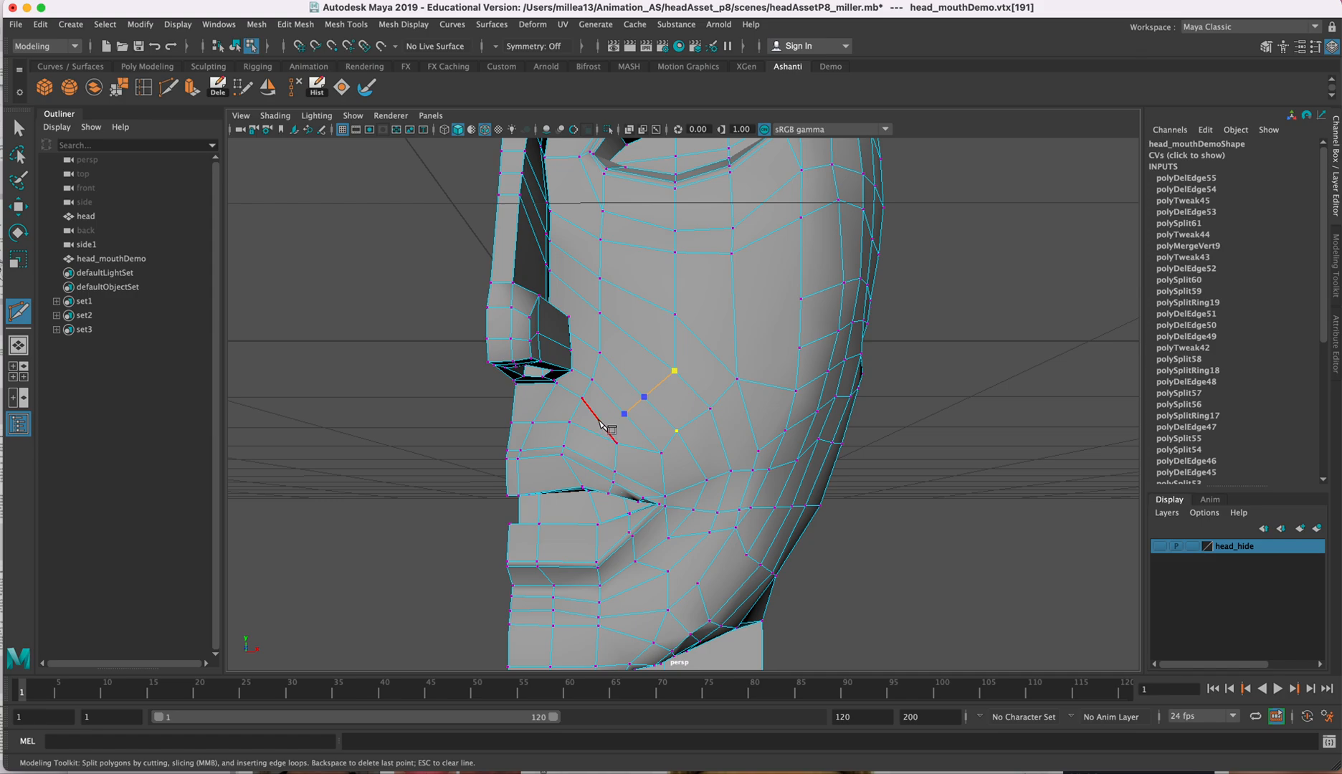
{"action": "left_click", "coordinate": [19, 128]}
Step: In wireframe display, move the column of inner lower-lip vertices toward the face's centre line and scale it narrower sideways
{"action": "left_click_drag", "start_coordinate": [641, 386], "coordinate": [663, 356], "text": "alt"}
{"action": "left_click_drag", "start_coordinate": [643, 431], "coordinate": [911, 467], "text": "alt"}
{"action": "left_click_drag", "start_coordinate": [804, 449], "coordinate": [730, 490], "text": "alt"}
{"action": "scroll", "coordinate": [680, 472], "scroll_direction": "up", "scroll_amount": 8}
{"action": "middle_click_drag", "start_coordinate": [730, 489], "coordinate": [739, 381], "text": "alt"}
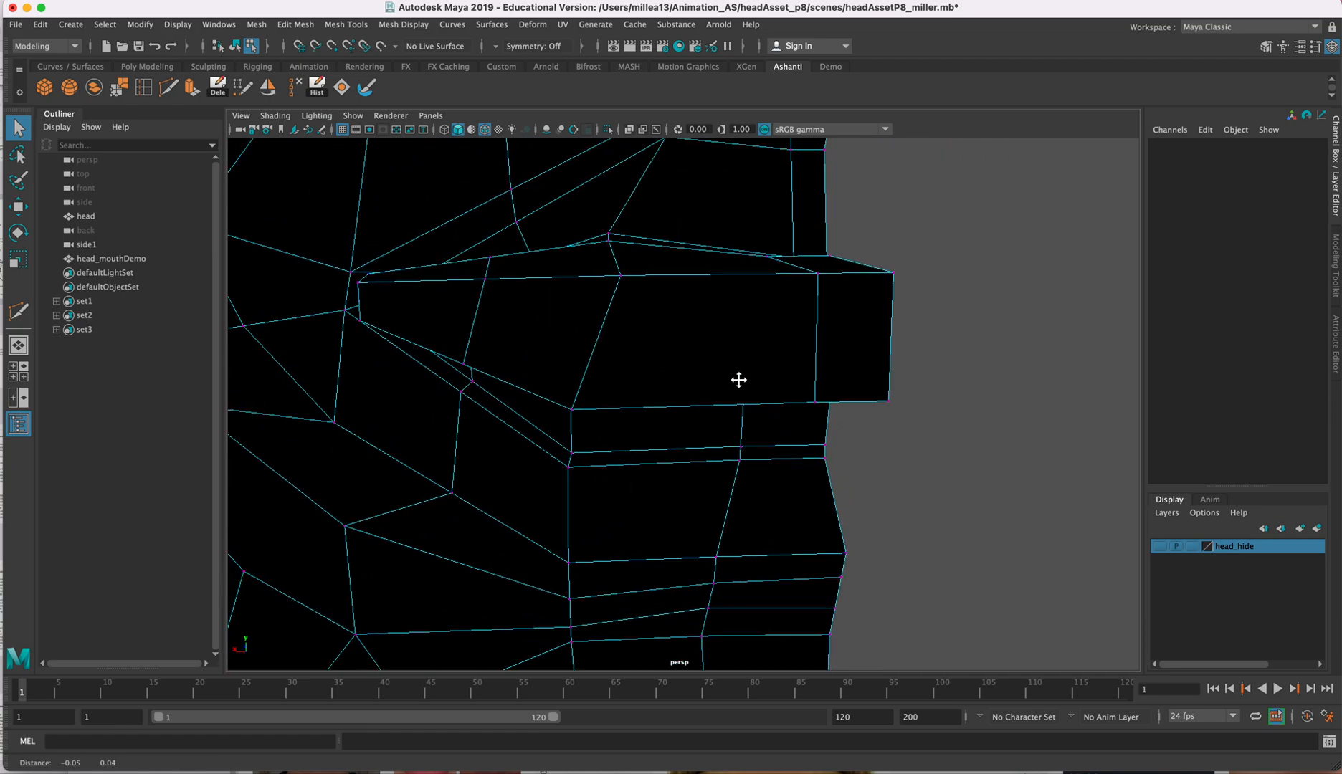
{"action": "left_click_drag", "start_coordinate": [735, 378], "coordinate": [704, 367], "text": "alt"}
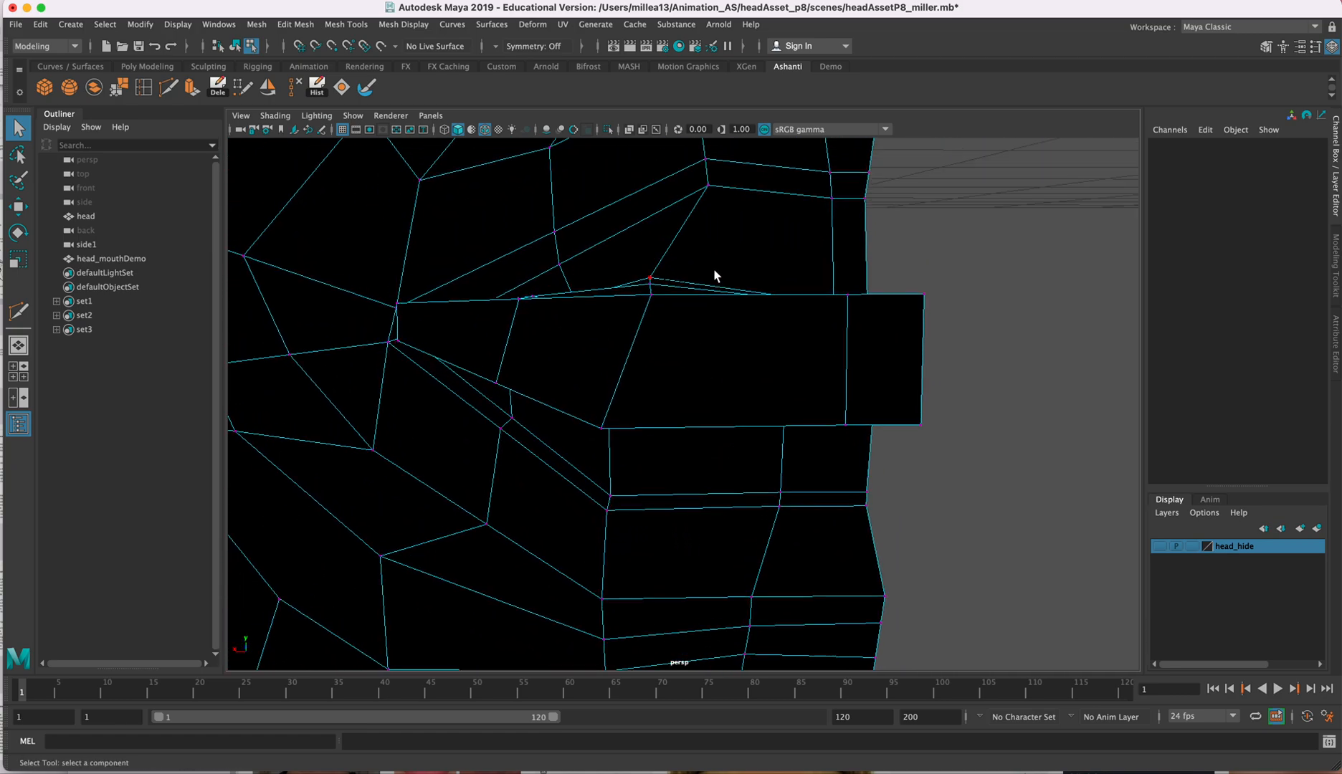
{"action": "left_click_drag", "start_coordinate": [715, 272], "coordinate": [593, 459]}
{"action": "key", "text": "4"}
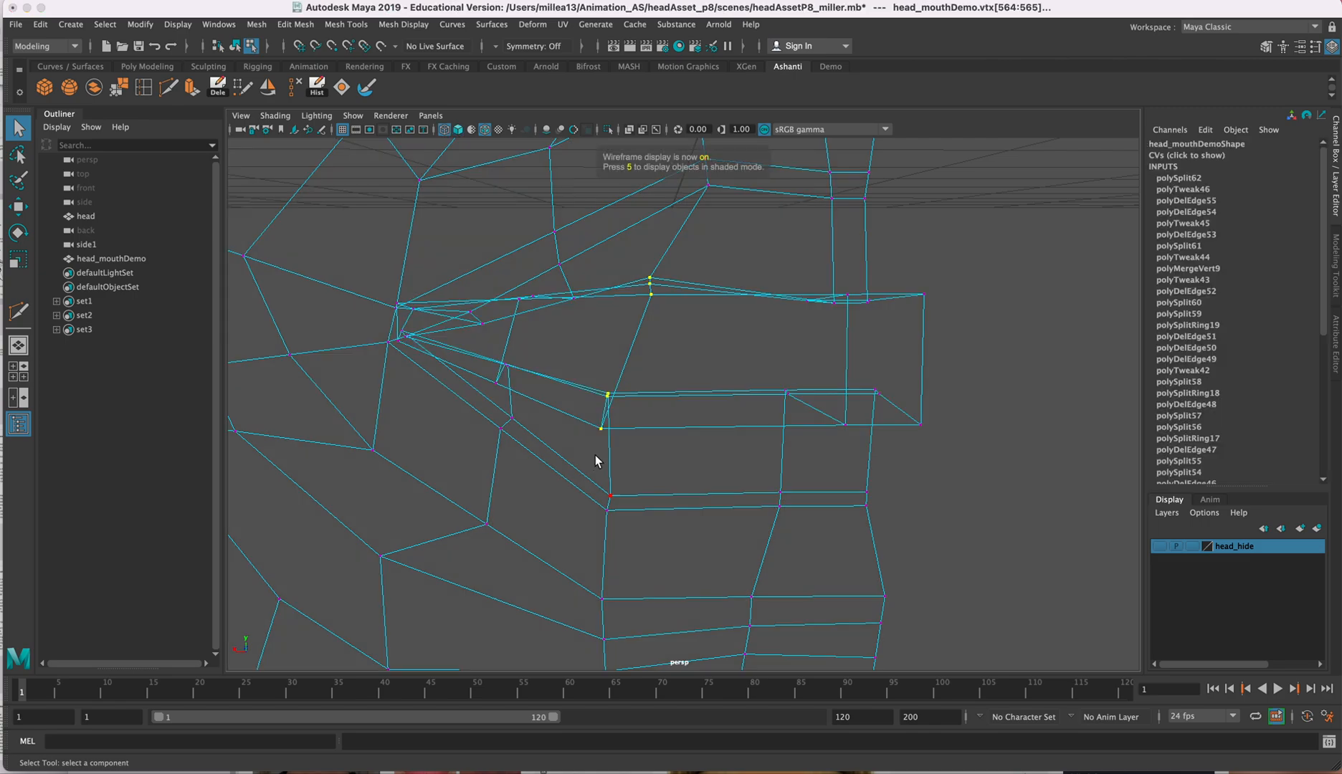
{"action": "key", "text": "w"}
{"action": "left_click_drag", "start_coordinate": [573, 351], "coordinate": [662, 365]}
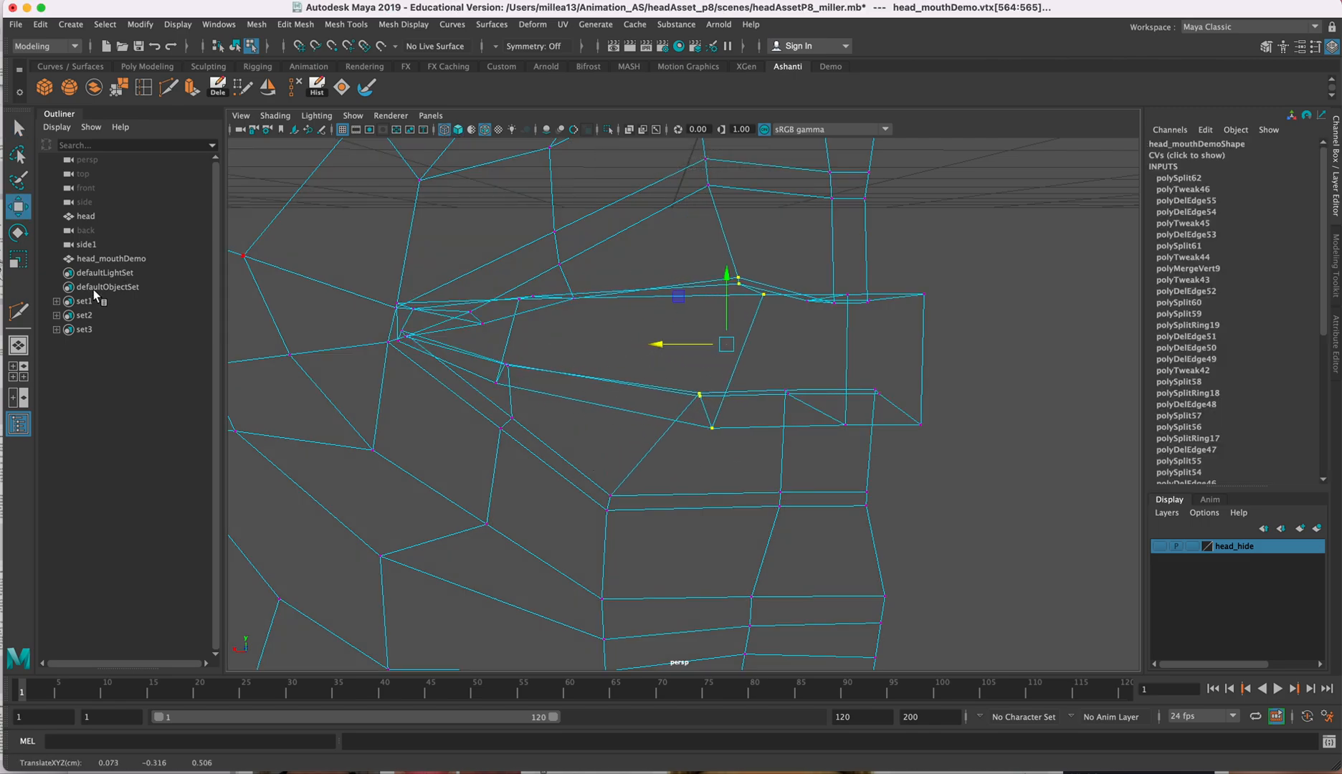
{"action": "key", "text": "r"}
{"action": "left_click_drag", "start_coordinate": [661, 345], "coordinate": [698, 354]}
Step: Move the two vertices on the lower lip's bottom border toward the face's centre line
{"action": "left_click_drag", "start_coordinate": [582, 473], "coordinate": [648, 544]}
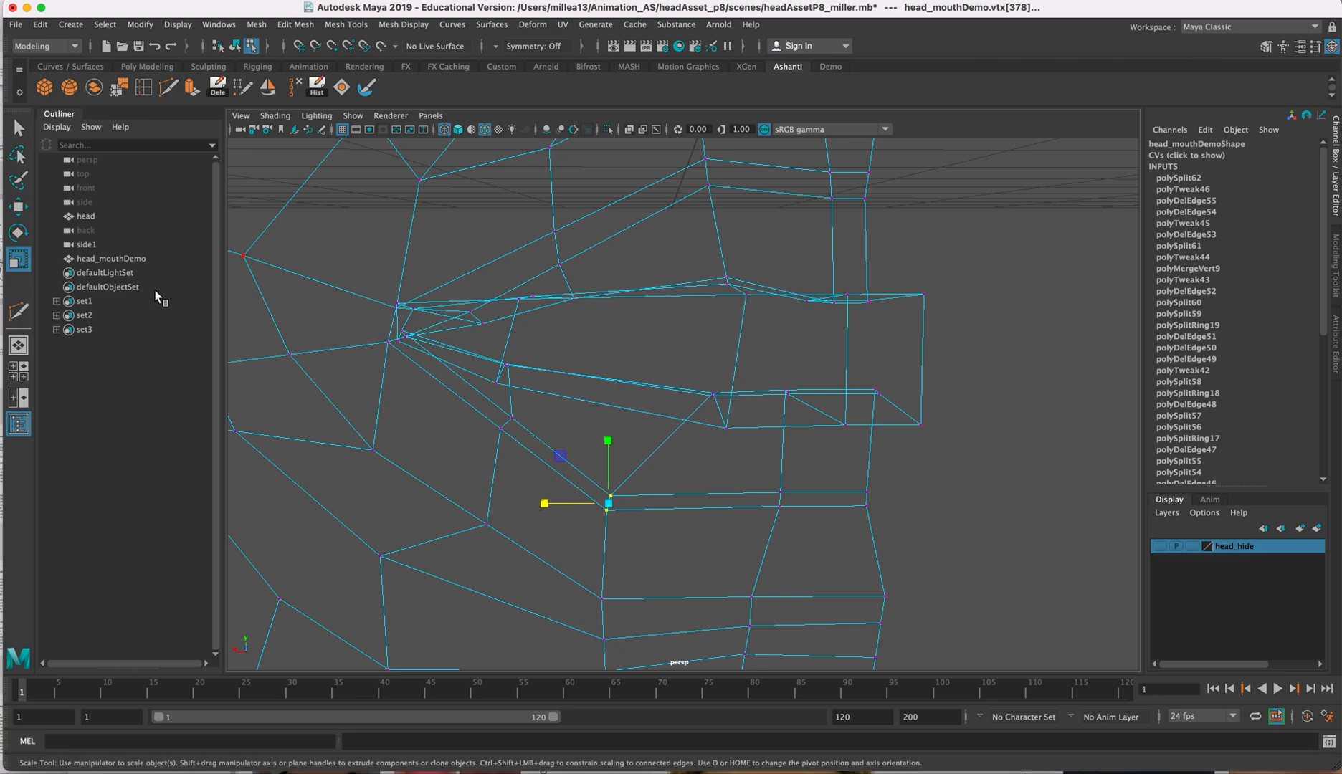
{"action": "key", "text": "w"}
{"action": "left_click_drag", "start_coordinate": [561, 509], "coordinate": [580, 512]}
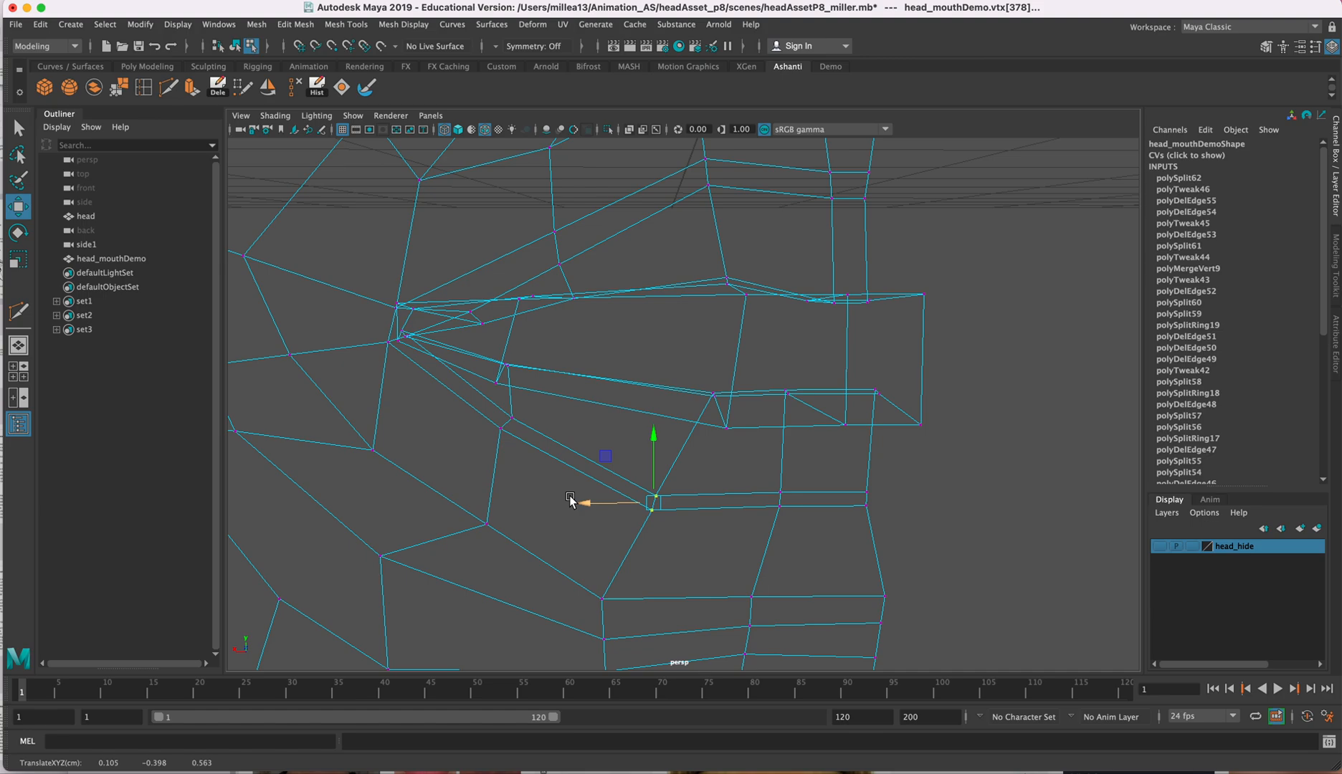
Step: In shaded display, reposition the vertex above the upper lip sideways and vertically to smooth the new cut
{"action": "mouse_move", "coordinate": [924, 490]}
{"action": "left_mouse_down", "text": "alt"}
{"action": "mouse_move", "coordinate": [690, 489]}
{"action": "mouse_move", "coordinate": [837, 495]}
{"action": "mouse_move", "coordinate": [718, 445]}
{"action": "mouse_move", "coordinate": [674, 444]}
{"action": "mouse_move", "coordinate": [780, 473]}
{"action": "mouse_move", "coordinate": [653, 465]}
{"action": "mouse_move", "coordinate": [674, 471]}
{"action": "left_mouse_up", "text": "alt"}
{"action": "key", "text": "5"}
{"action": "middle_click_drag", "start_coordinate": [883, 443], "coordinate": [872, 542], "text": "alt"}
{"action": "left_click_drag", "start_coordinate": [801, 447], "coordinate": [800, 442], "text": "alt"}
{"action": "middle_click_drag", "start_coordinate": [799, 456], "coordinate": [828, 450], "text": "alt"}
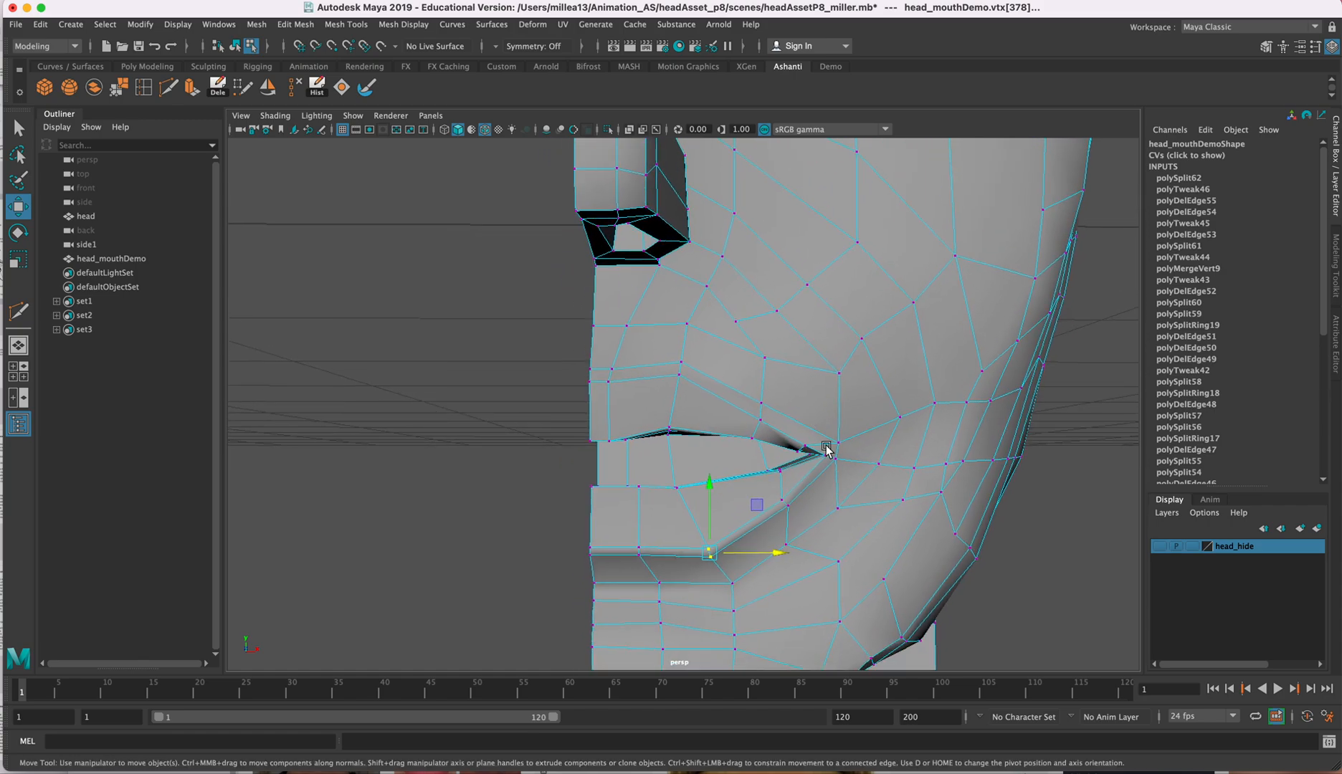
{"action": "left_click_drag", "start_coordinate": [829, 412], "coordinate": [807, 355], "text": "alt"}
{"action": "left_click", "coordinate": [739, 353]}
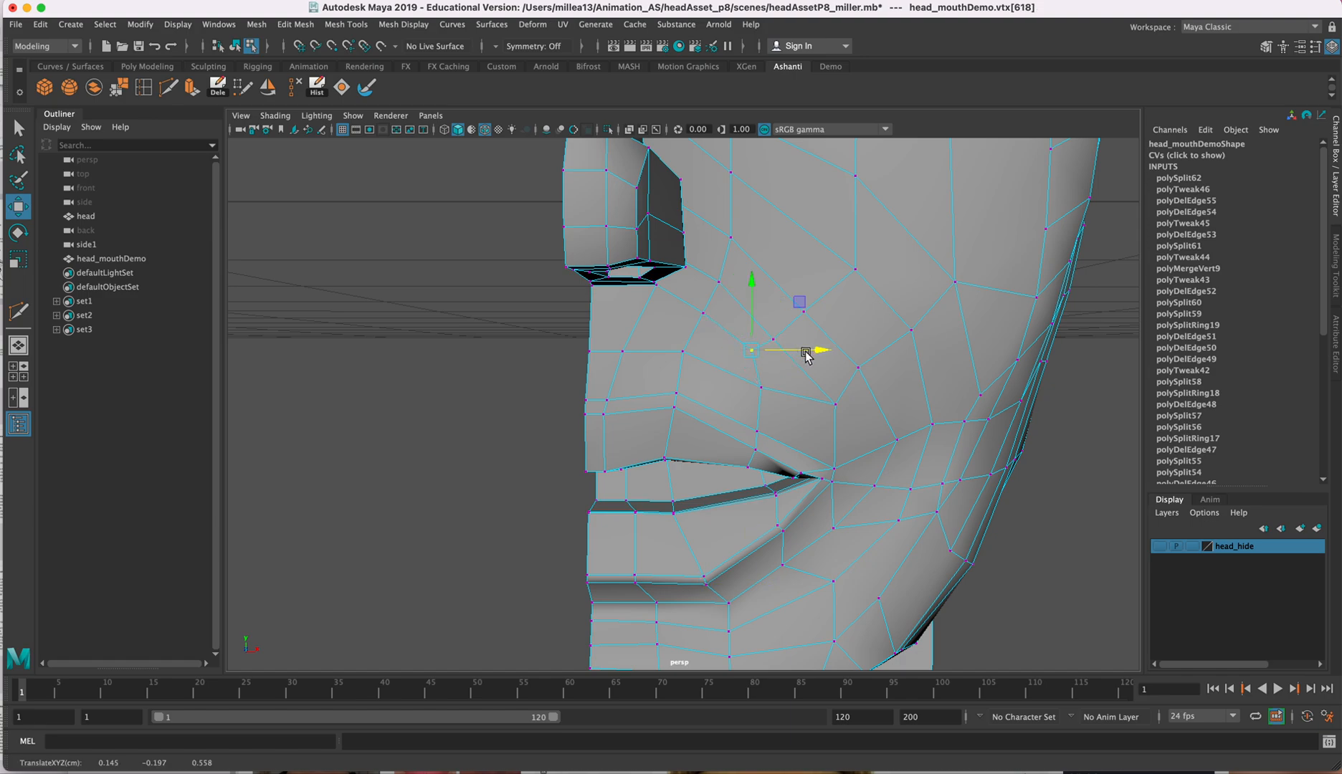
{"action": "left_click", "coordinate": [753, 296]}
Step: Move the vertices on the middle of the nose bridge down along the nose profile
{"action": "left_click_drag", "start_coordinate": [759, 297], "coordinate": [763, 246], "text": "alt"}
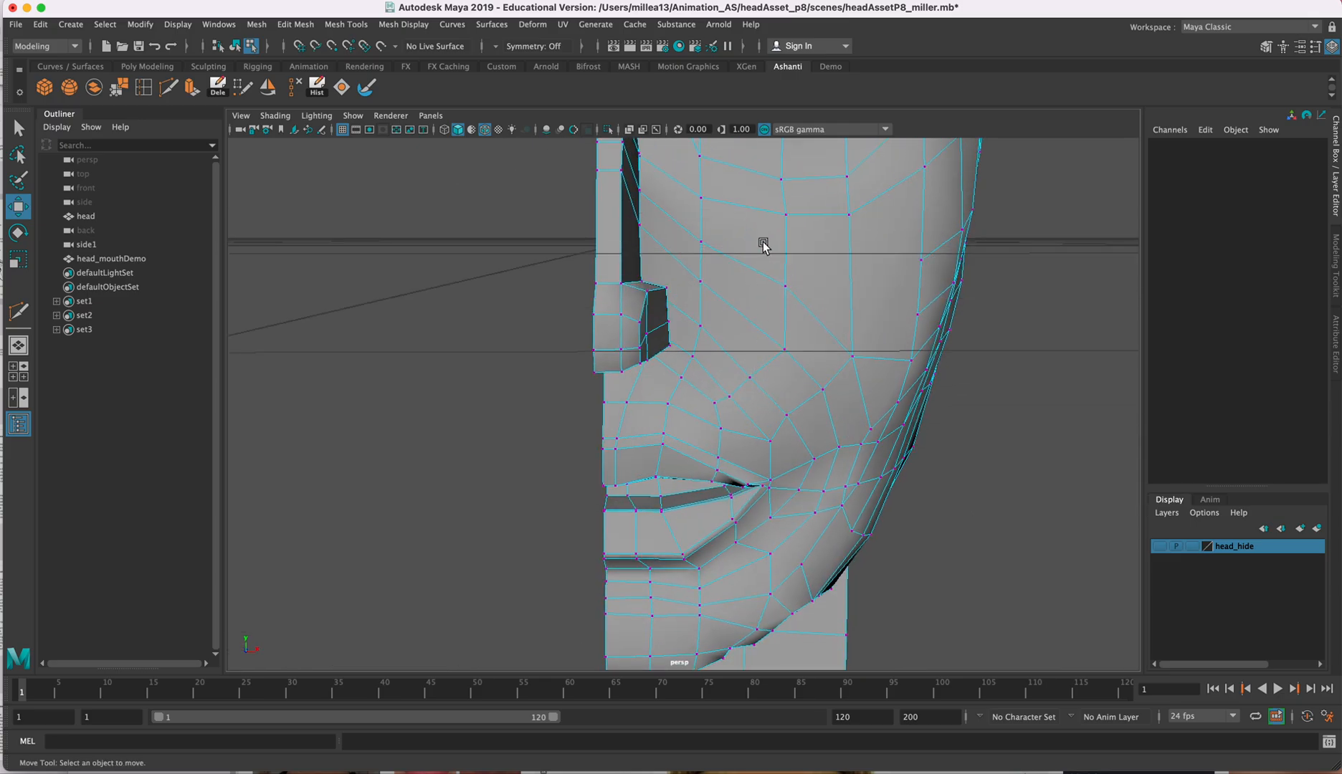
{"action": "left_click_drag", "start_coordinate": [799, 419], "coordinate": [770, 397], "text": "alt"}
{"action": "right_click_drag", "start_coordinate": [770, 396], "coordinate": [809, 382], "text": "alt"}
{"action": "left_click_drag", "start_coordinate": [808, 383], "coordinate": [638, 350], "text": "alt"}
{"action": "left_click_drag", "start_coordinate": [564, 310], "coordinate": [519, 320], "text": "alt"}
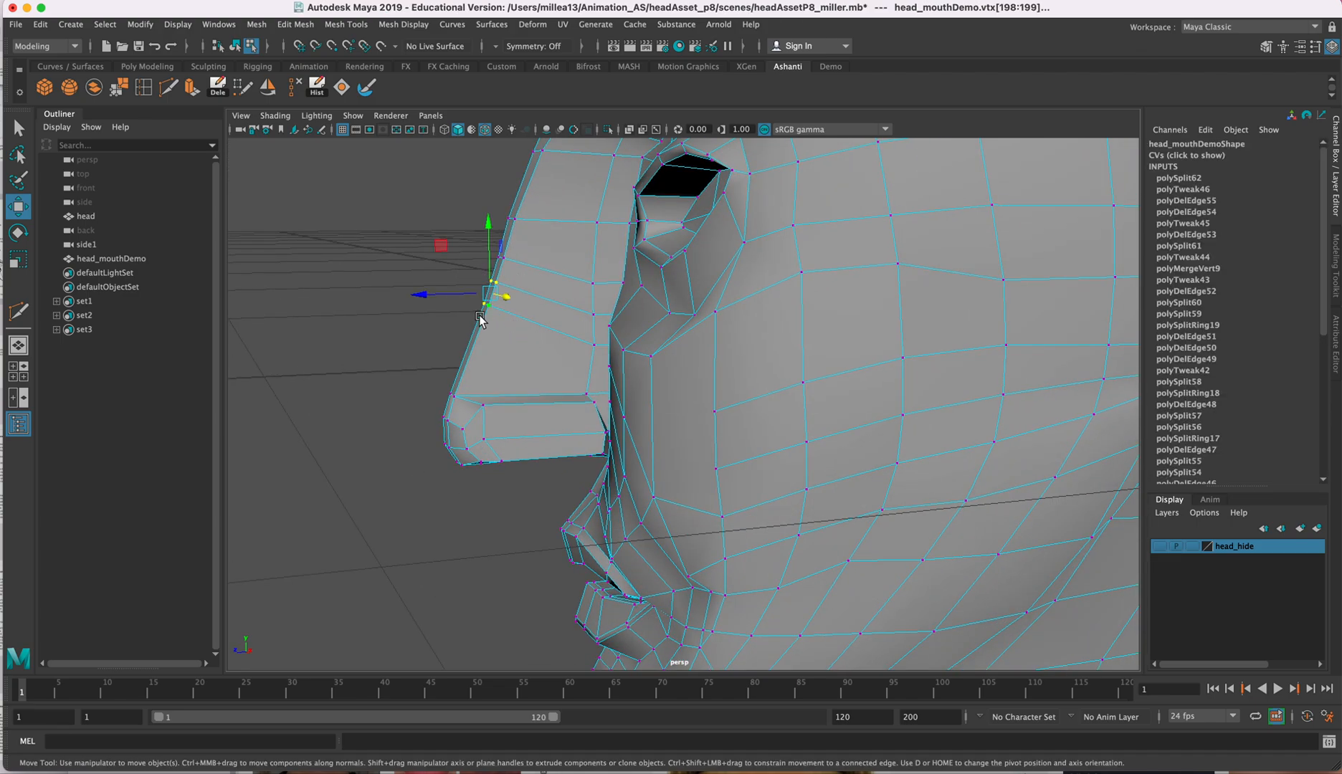
{"action": "left_click_drag", "start_coordinate": [433, 297], "coordinate": [428, 305]}
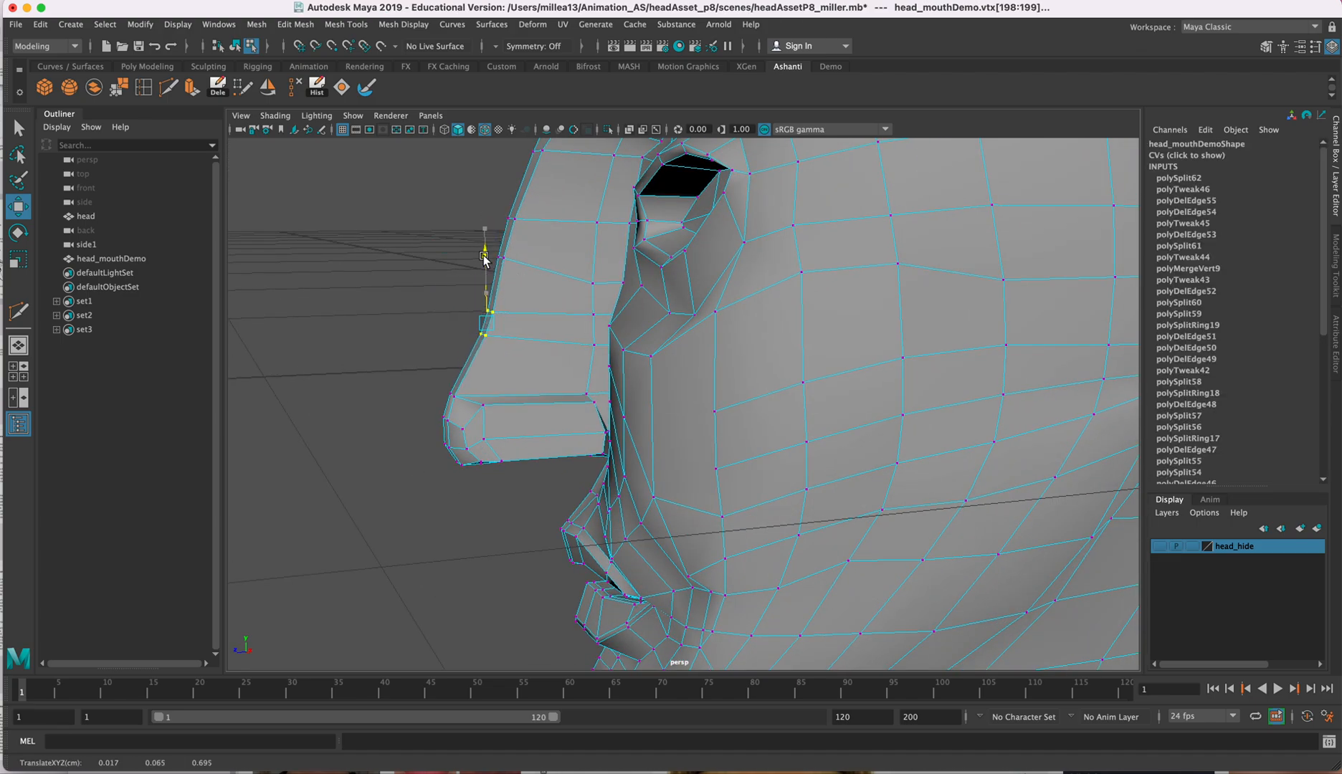
Step: Reposition three mid-cheek vertices between the nostril and the jaw to even out the curved cheek loop
{"action": "left_click_drag", "start_coordinate": [435, 324], "coordinate": [805, 370], "text": "alt"}
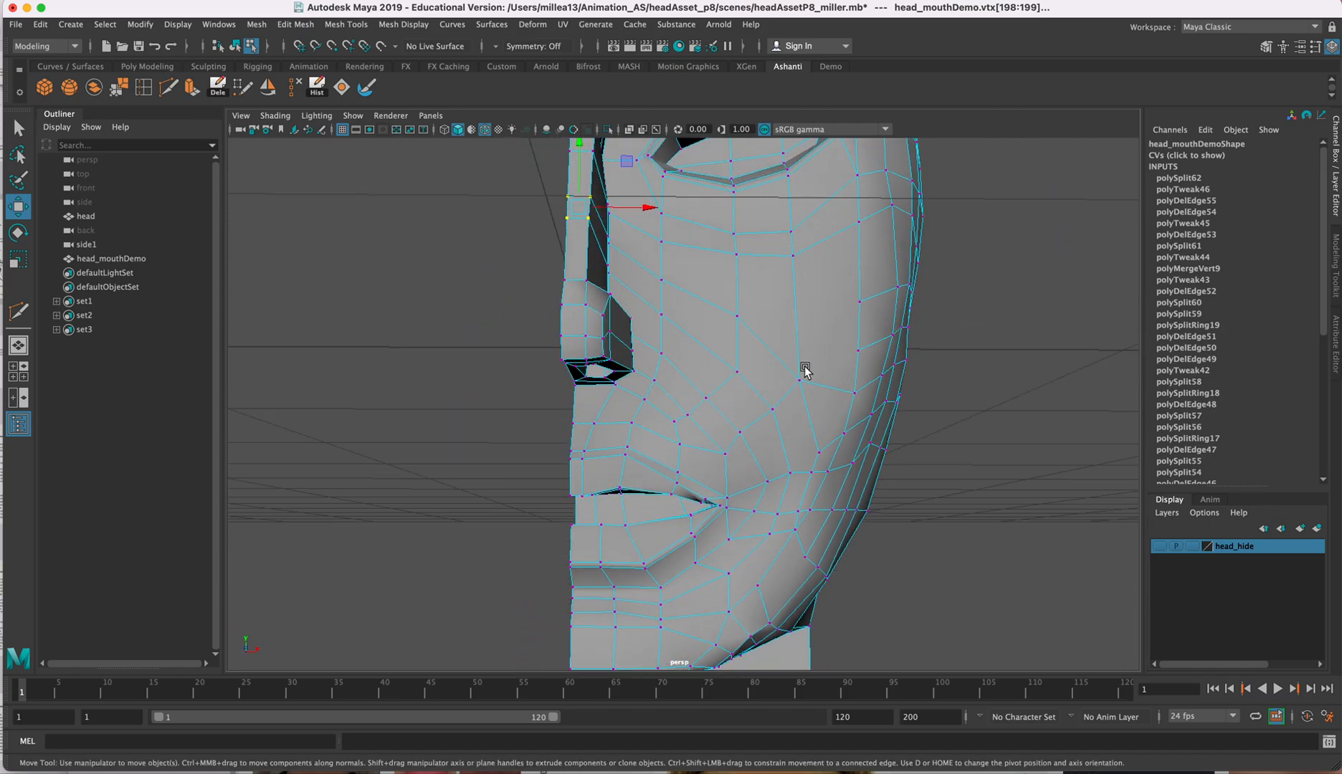
{"action": "left_click", "coordinate": [800, 378]}
{"action": "left_click_drag", "start_coordinate": [800, 318], "coordinate": [857, 365]}
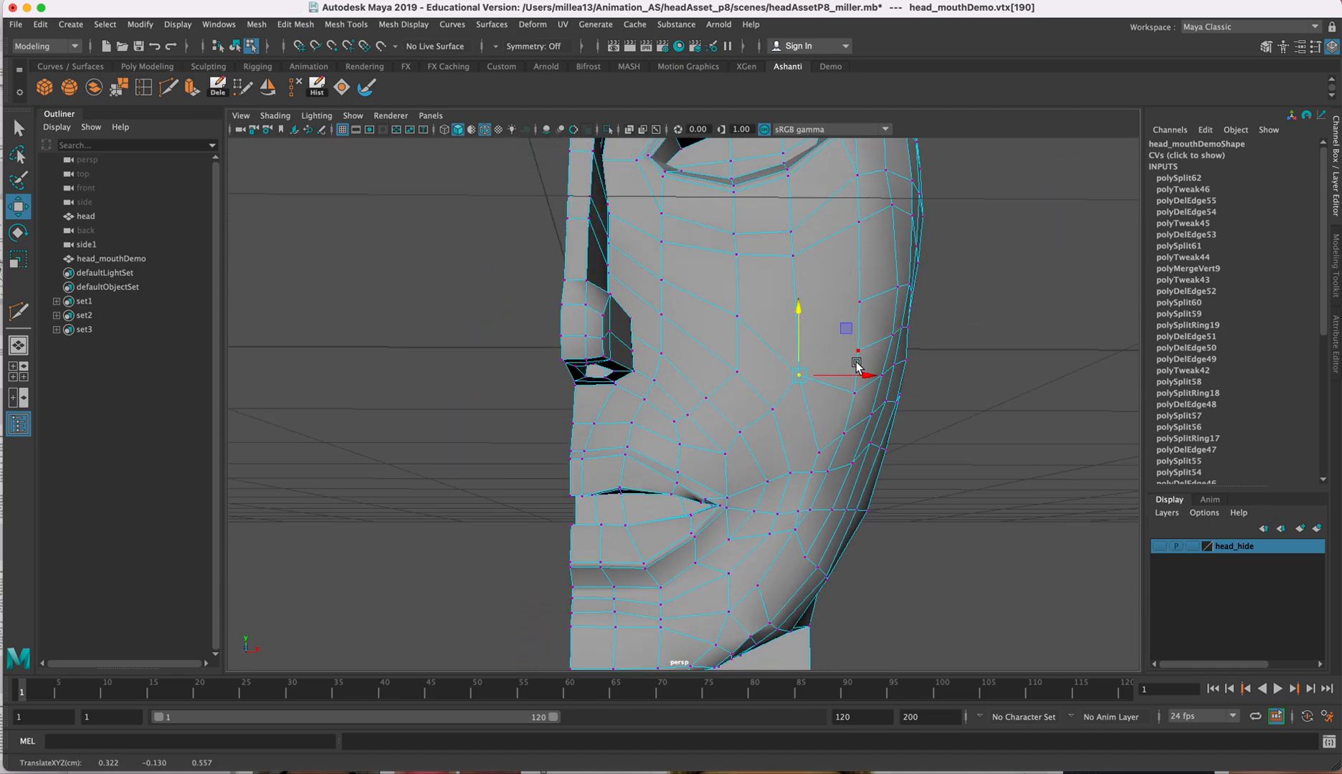
{"action": "left_click", "coordinate": [772, 398]}
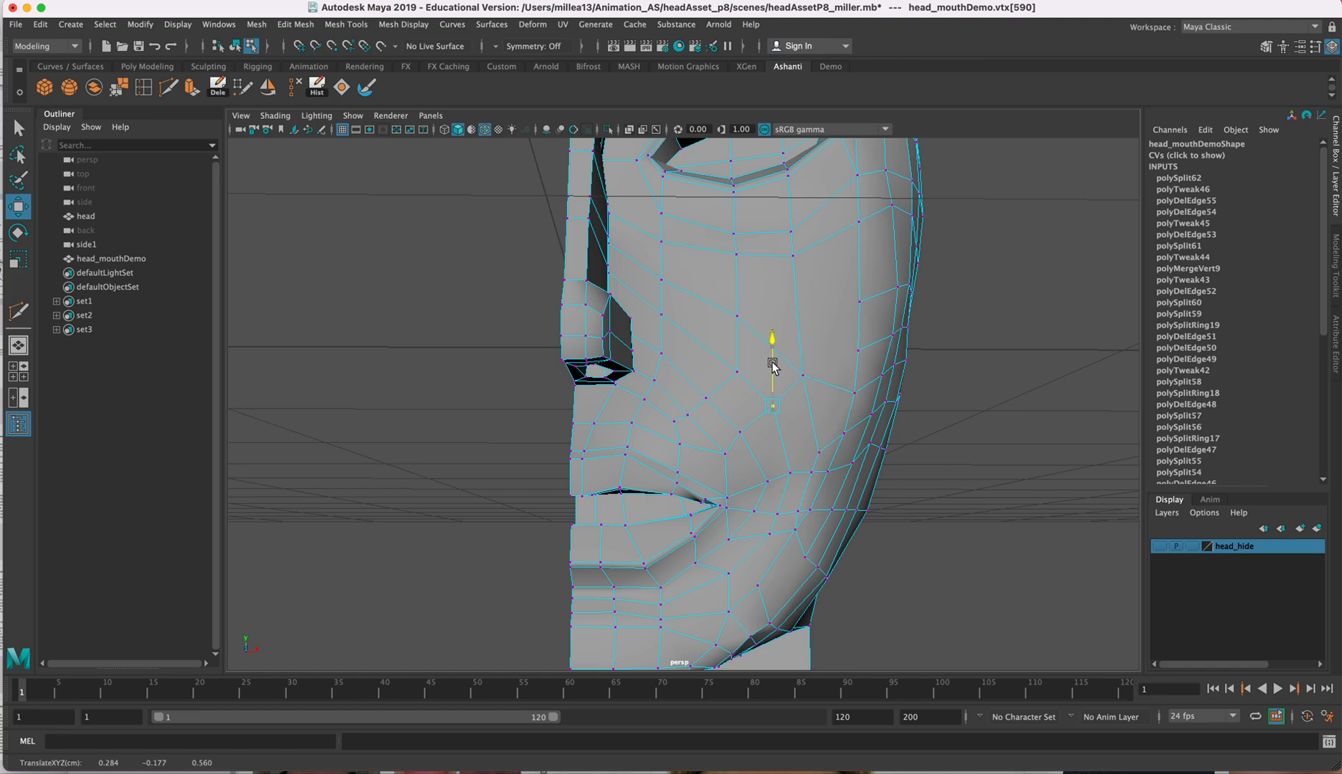
{"action": "left_click", "coordinate": [738, 371]}
{"action": "left_click_drag", "start_coordinate": [803, 372], "coordinate": [793, 372]}
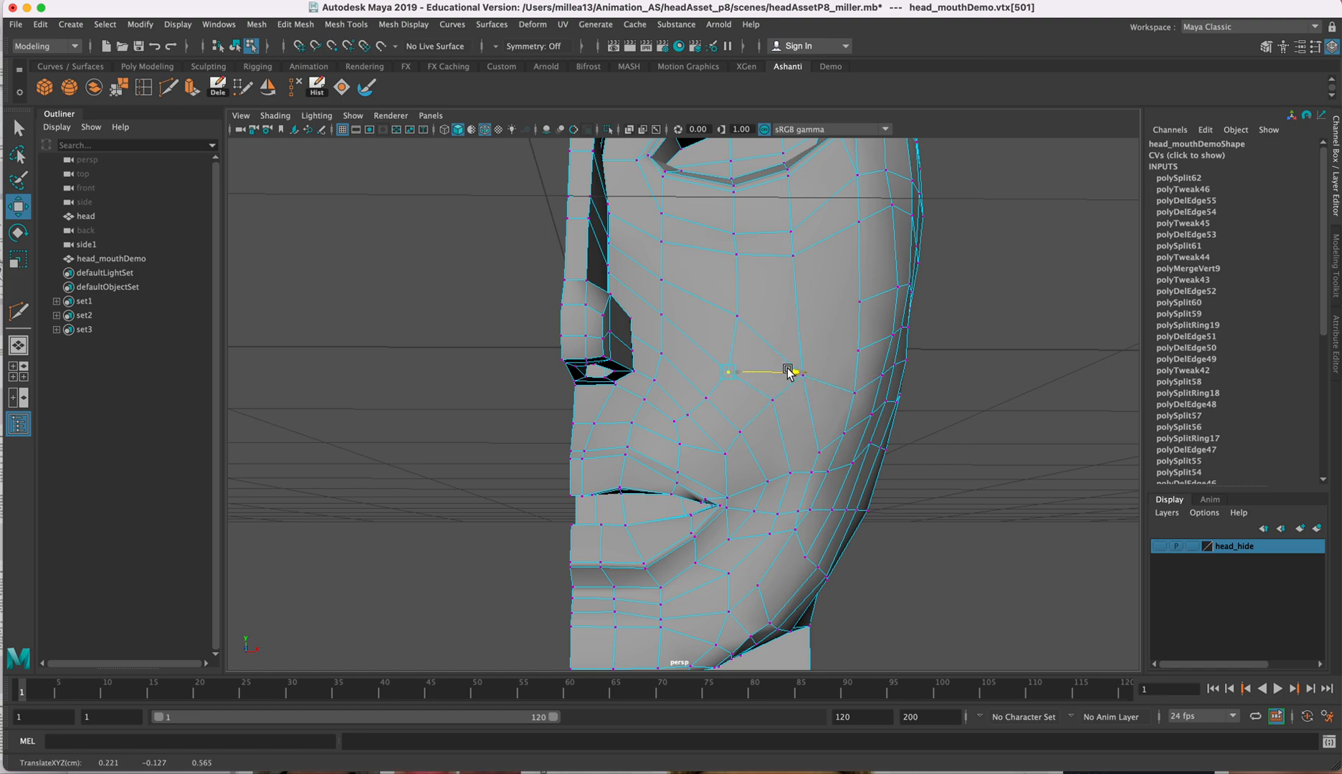
Step: Adjust the cheek vertices between the nostril and the mouth corner so the loops curve evenly around the mouth
{"action": "middle_click_drag", "start_coordinate": [810, 437], "coordinate": [779, 350], "text": "alt"}
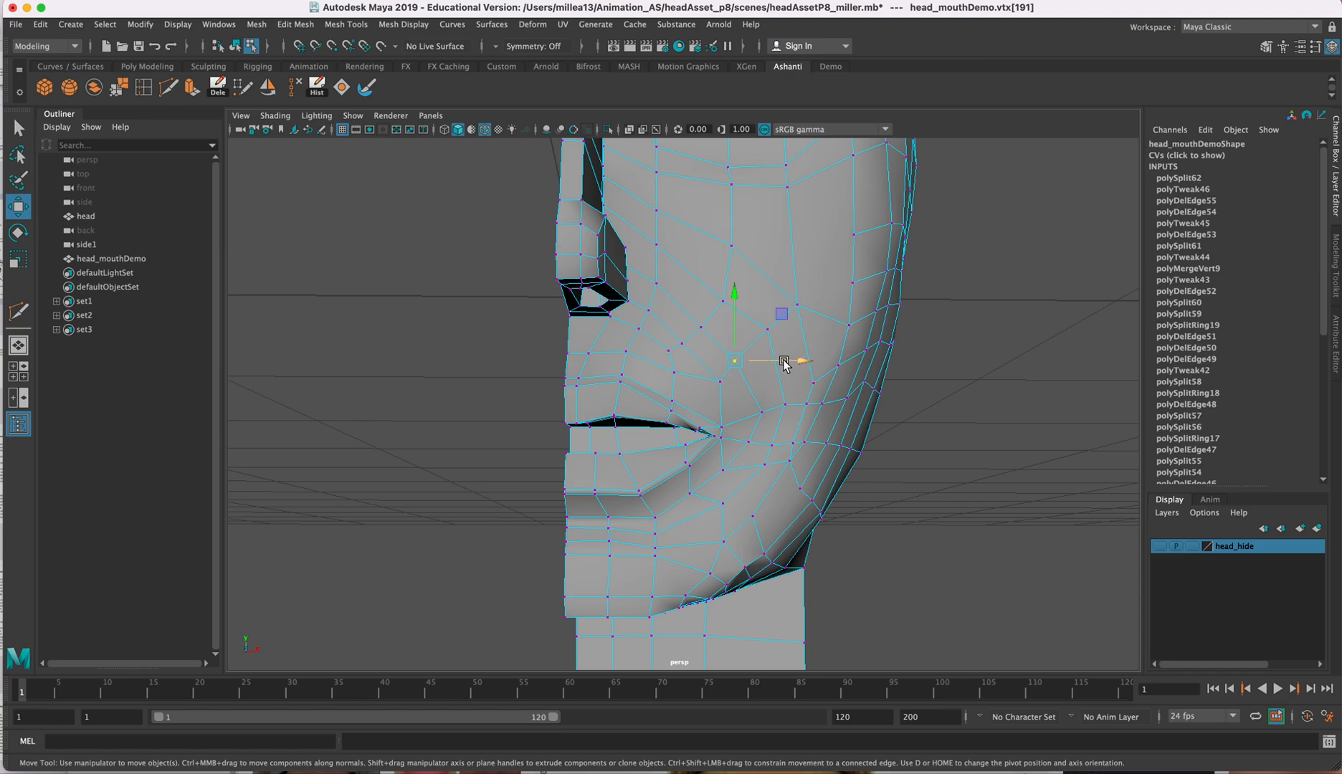
{"action": "left_click", "coordinate": [704, 326]}
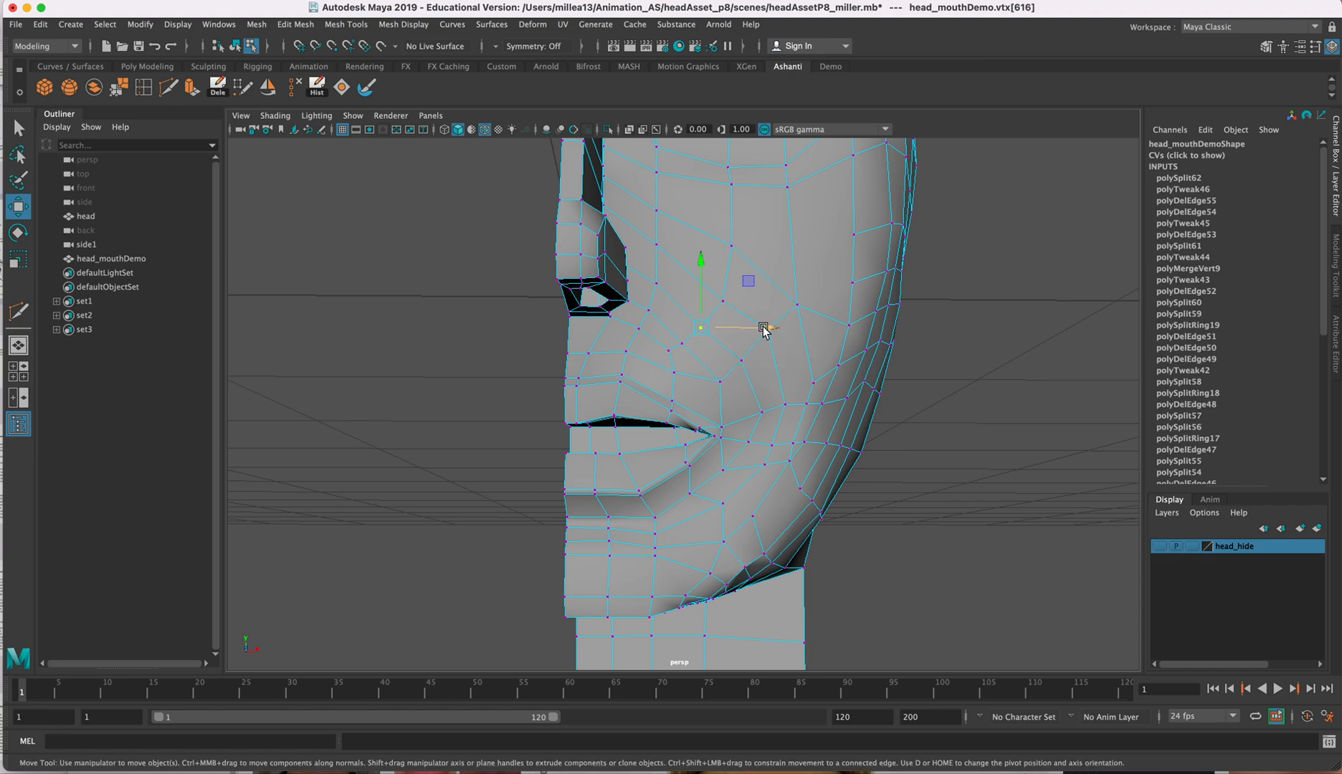
{"action": "left_click", "coordinate": [725, 301]}
{"action": "left_click_drag", "start_coordinate": [722, 248], "coordinate": [725, 240]}
{"action": "left_click", "coordinate": [769, 327]}
{"action": "left_click", "coordinate": [713, 328]}
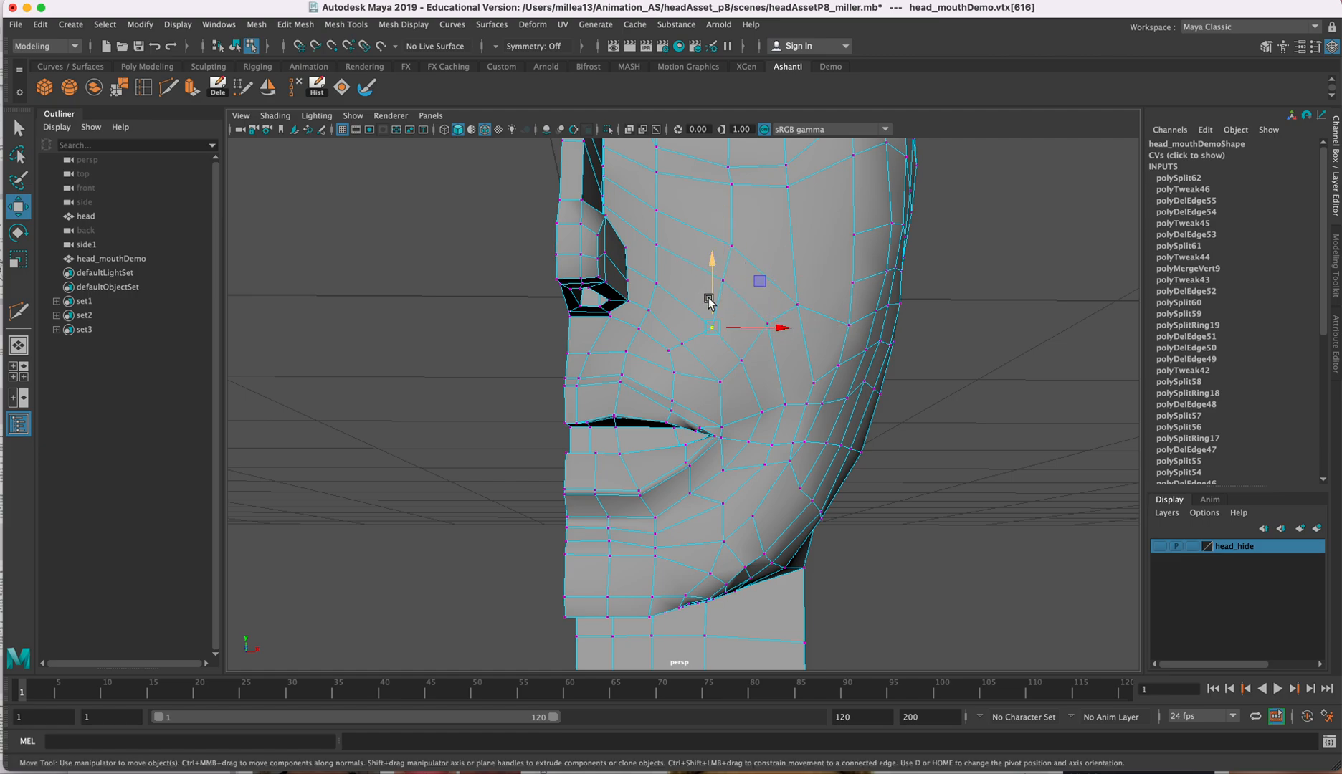
{"action": "left_click_drag", "start_coordinate": [765, 332], "coordinate": [769, 333]}
{"action": "left_click_drag", "start_coordinate": [708, 272], "coordinate": [709, 258]}
{"action": "left_click_drag", "start_coordinate": [770, 316], "coordinate": [776, 326]}
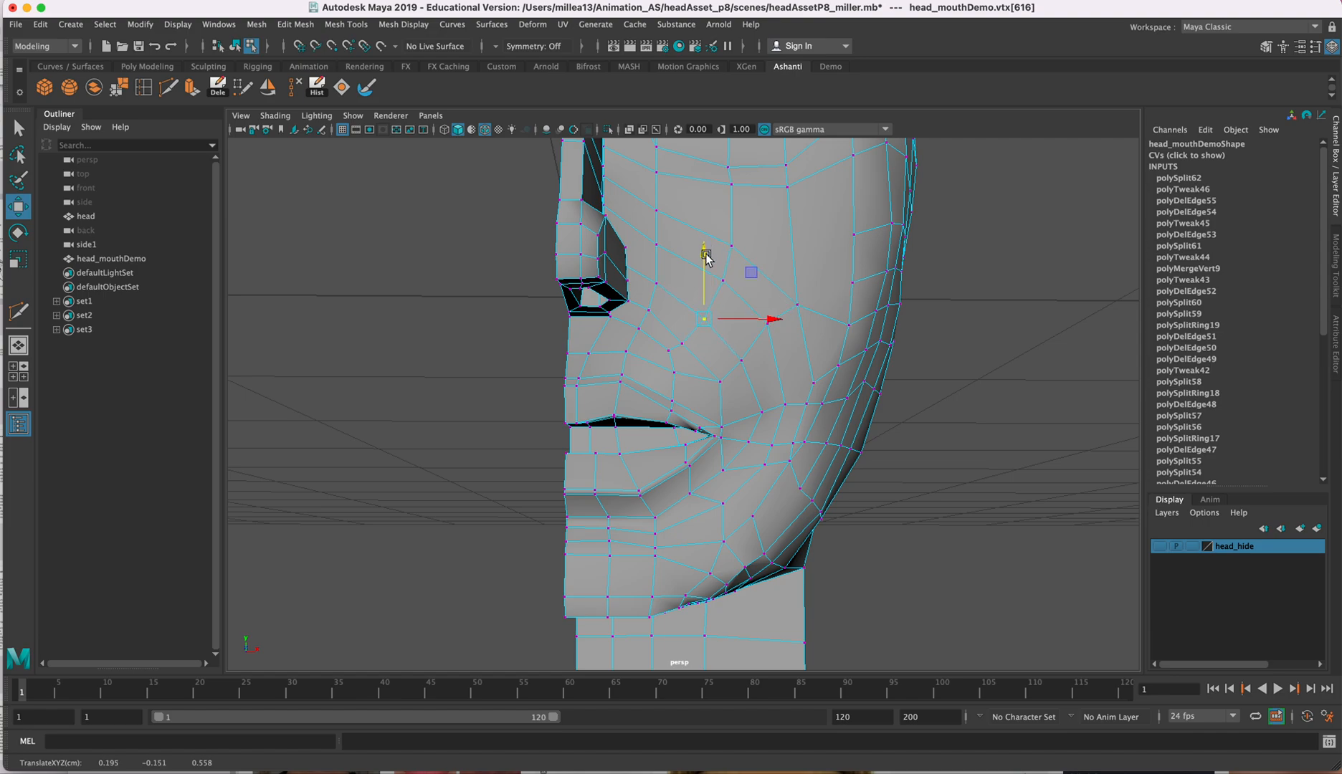
Step: Shift the two vertices beside the mouth corner outward toward the cheek
{"action": "middle_click_drag", "start_coordinate": [801, 388], "coordinate": [789, 349], "text": "alt"}
{"action": "left_click", "coordinate": [709, 341]}
{"action": "left_click", "coordinate": [712, 388]}
{"action": "left_click", "coordinate": [781, 385]}
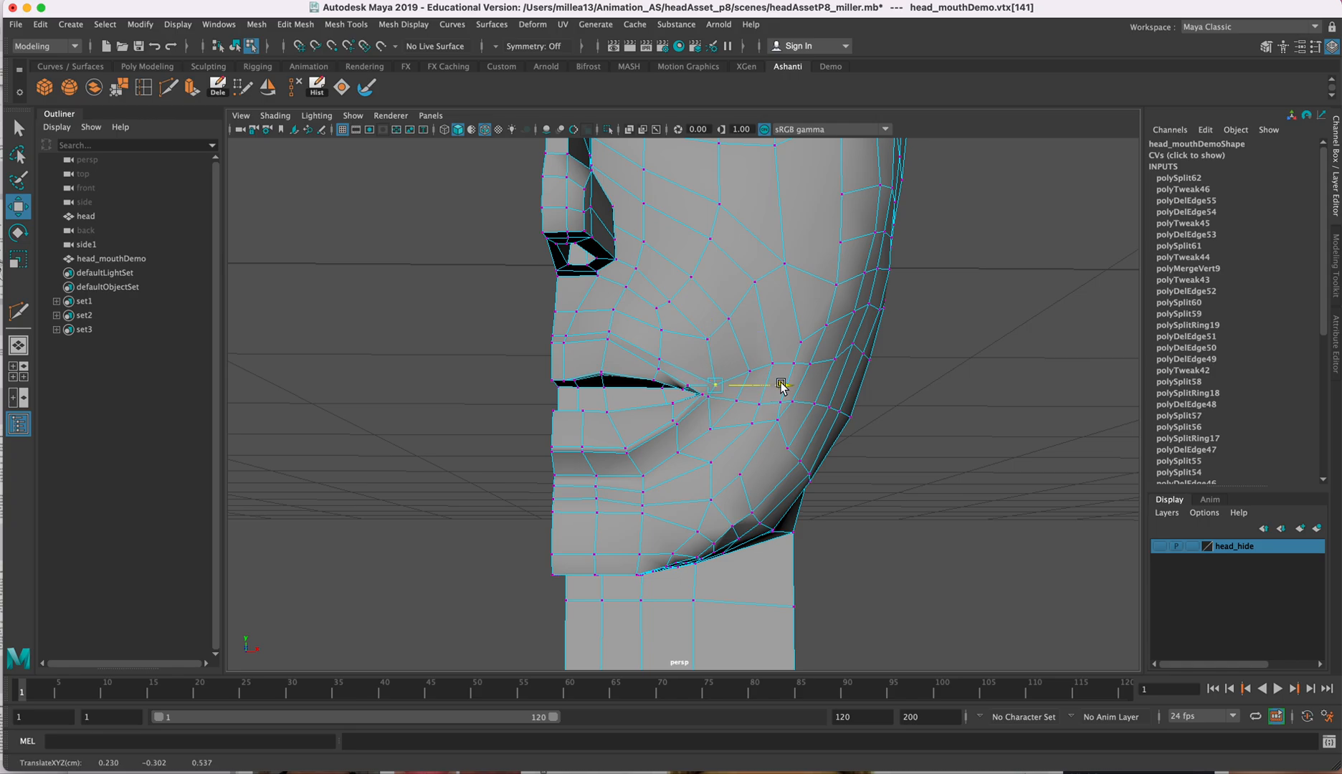
{"action": "left_click", "coordinate": [706, 399]}
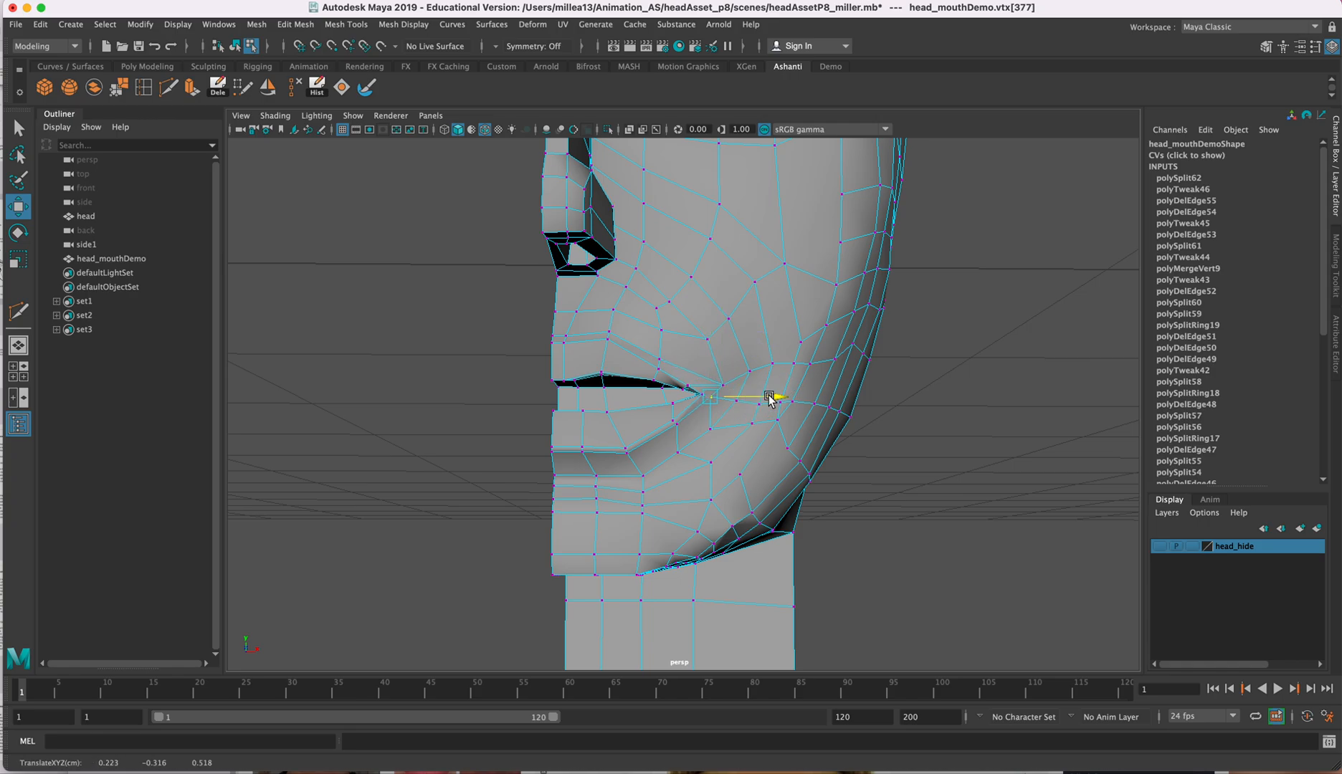
Step: Delete the short edge just below and behind the mouth corner
{"action": "left_click_drag", "start_coordinate": [780, 400], "coordinate": [547, 338], "text": "alt"}
{"action": "left_click", "coordinate": [583, 365]}
{"action": "left_click_drag", "start_coordinate": [572, 386], "coordinate": [721, 382], "text": "alt"}
{"action": "right_click_drag", "start_coordinate": [724, 333], "coordinate": [728, 294]}
{"action": "left_click", "coordinate": [723, 345]}
{"action": "left_click", "coordinate": [302, 91]}
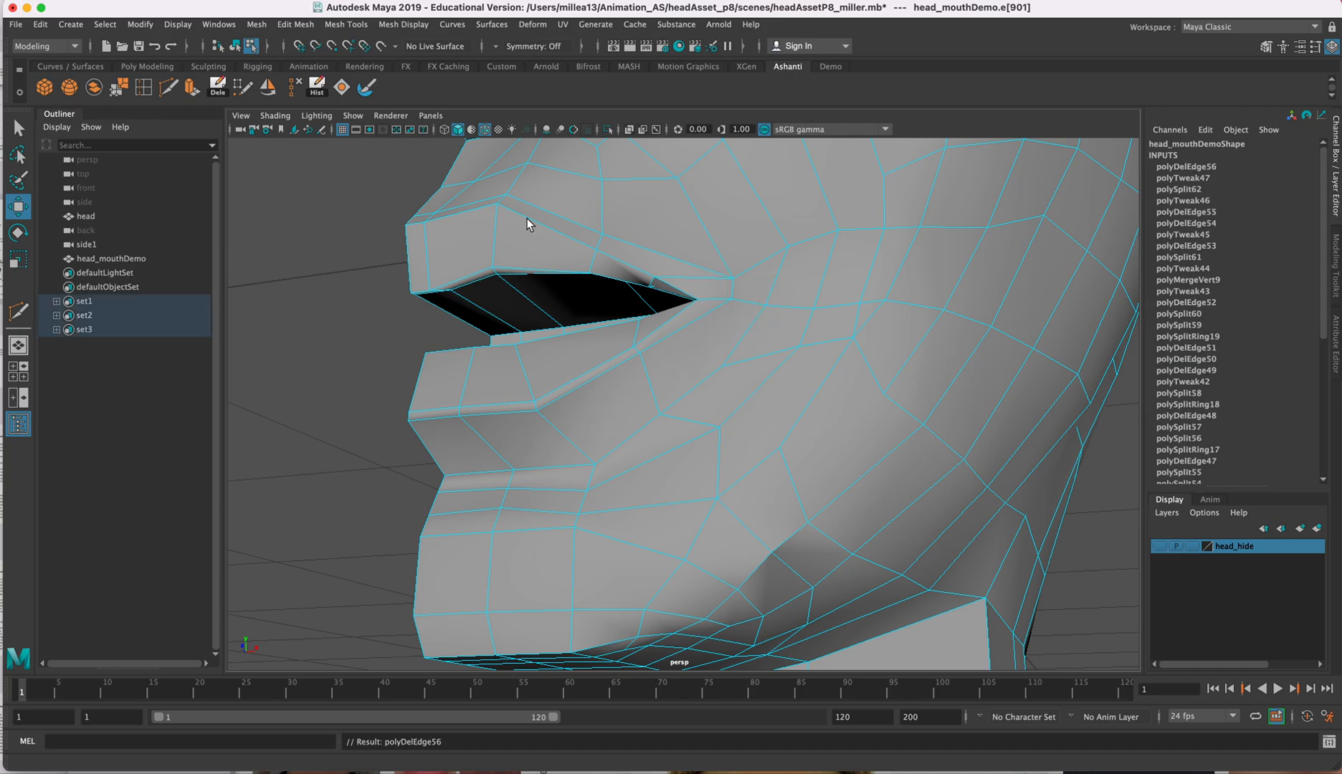
Step: Delete the short near-vertical cheek edge behind the mouth corner, toward the jaw
{"action": "mouse_move", "coordinate": [793, 357]}
{"action": "left_mouse_down", "text": "alt"}
{"action": "mouse_move", "coordinate": [867, 373]}
{"action": "mouse_move", "coordinate": [844, 339]}
{"action": "mouse_move", "coordinate": [791, 339]}
{"action": "mouse_move", "coordinate": [773, 363]}
{"action": "mouse_move", "coordinate": [842, 381]}
{"action": "mouse_move", "coordinate": [764, 363]}
{"action": "mouse_move", "coordinate": [780, 342]}
{"action": "mouse_move", "coordinate": [792, 360]}
{"action": "mouse_move", "coordinate": [808, 347]}
{"action": "mouse_move", "coordinate": [765, 320]}
{"action": "mouse_move", "coordinate": [717, 343]}
{"action": "mouse_move", "coordinate": [779, 349]}
{"action": "left_mouse_up", "text": "alt"}
{"action": "right_click_drag", "start_coordinate": [780, 349], "coordinate": [807, 373], "text": "alt"}
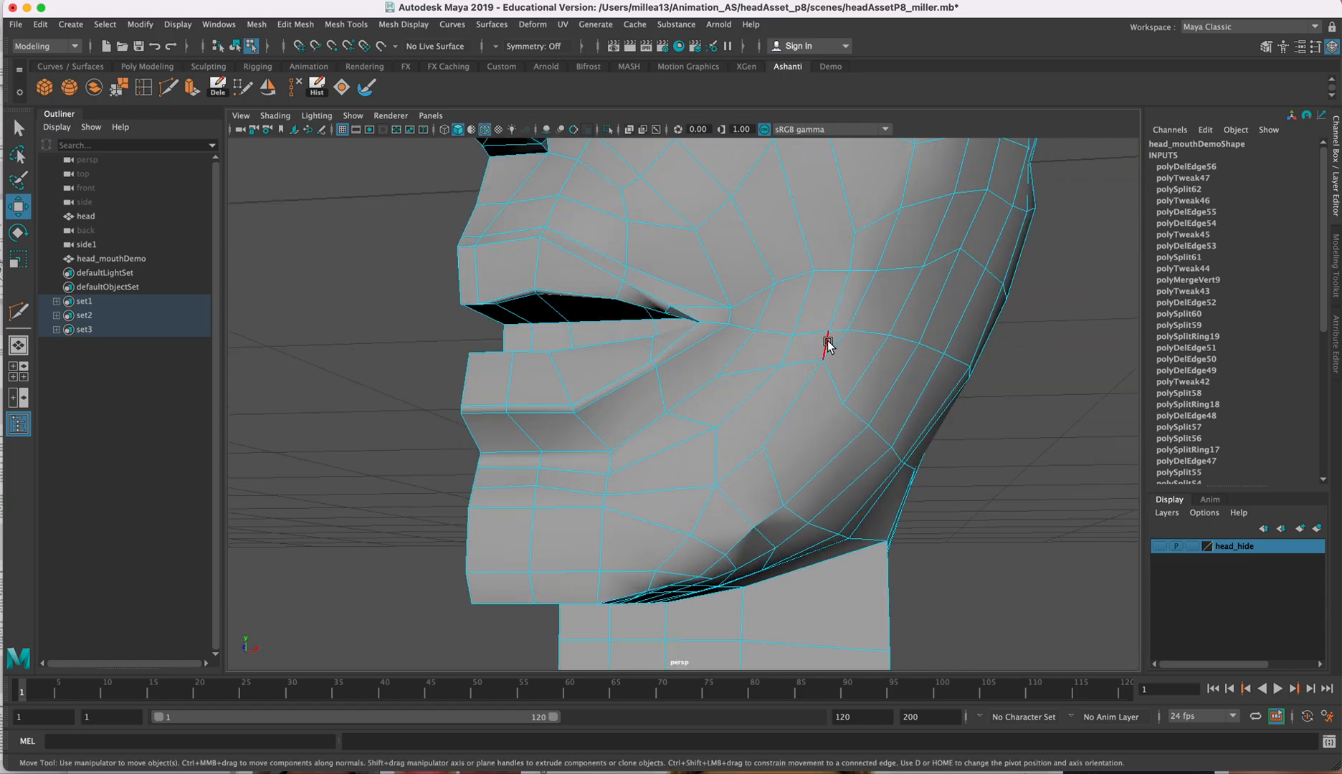
{"action": "left_click", "coordinate": [828, 346]}
{"action": "left_click_drag", "start_coordinate": [828, 347], "coordinate": [786, 307], "text": "alt"}
{"action": "left_click_drag", "start_coordinate": [792, 329], "coordinate": [703, 349], "text": "alt"}
{"action": "left_click", "coordinate": [301, 89]}
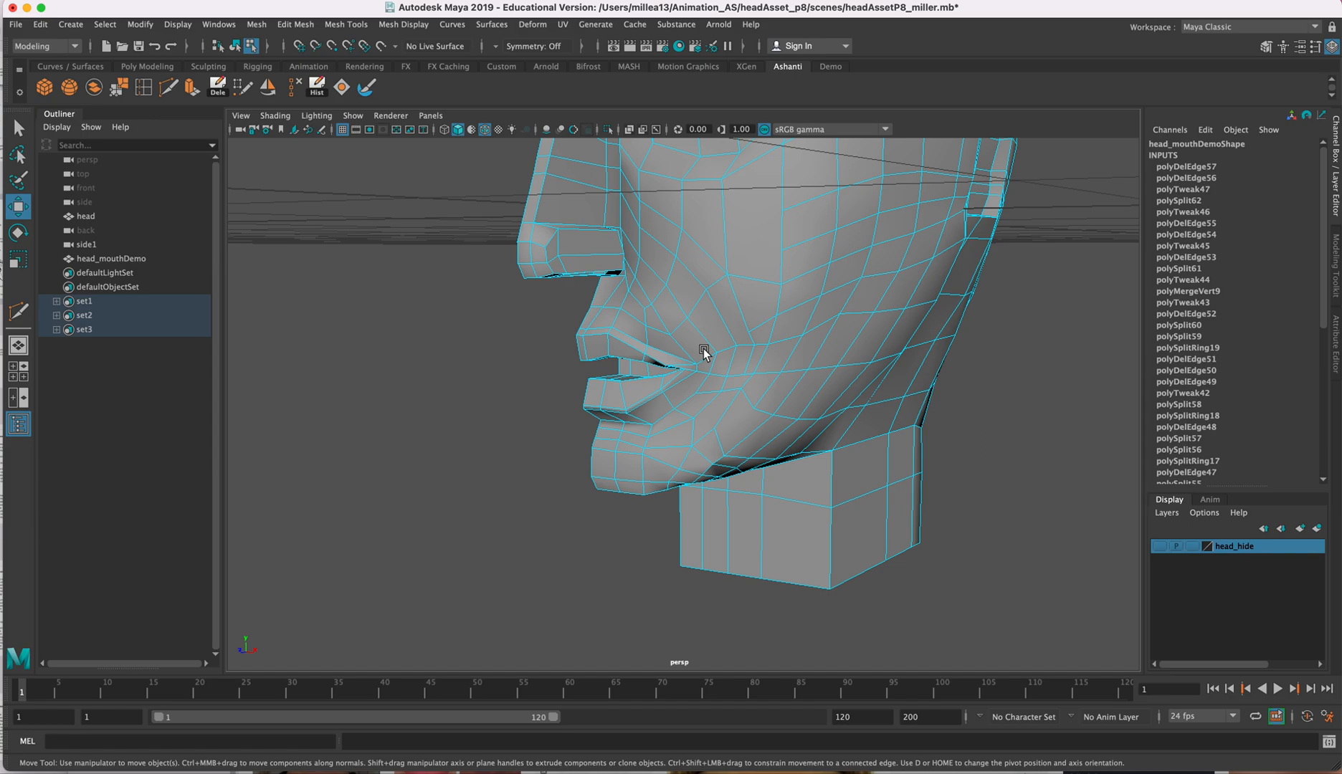
Step: Switch to the Safari browser and bring up the Google Images results for "Philtrum" as lip reference
{"action": "left_click_drag", "start_coordinate": [915, 376], "coordinate": [939, 341], "text": "alt"}
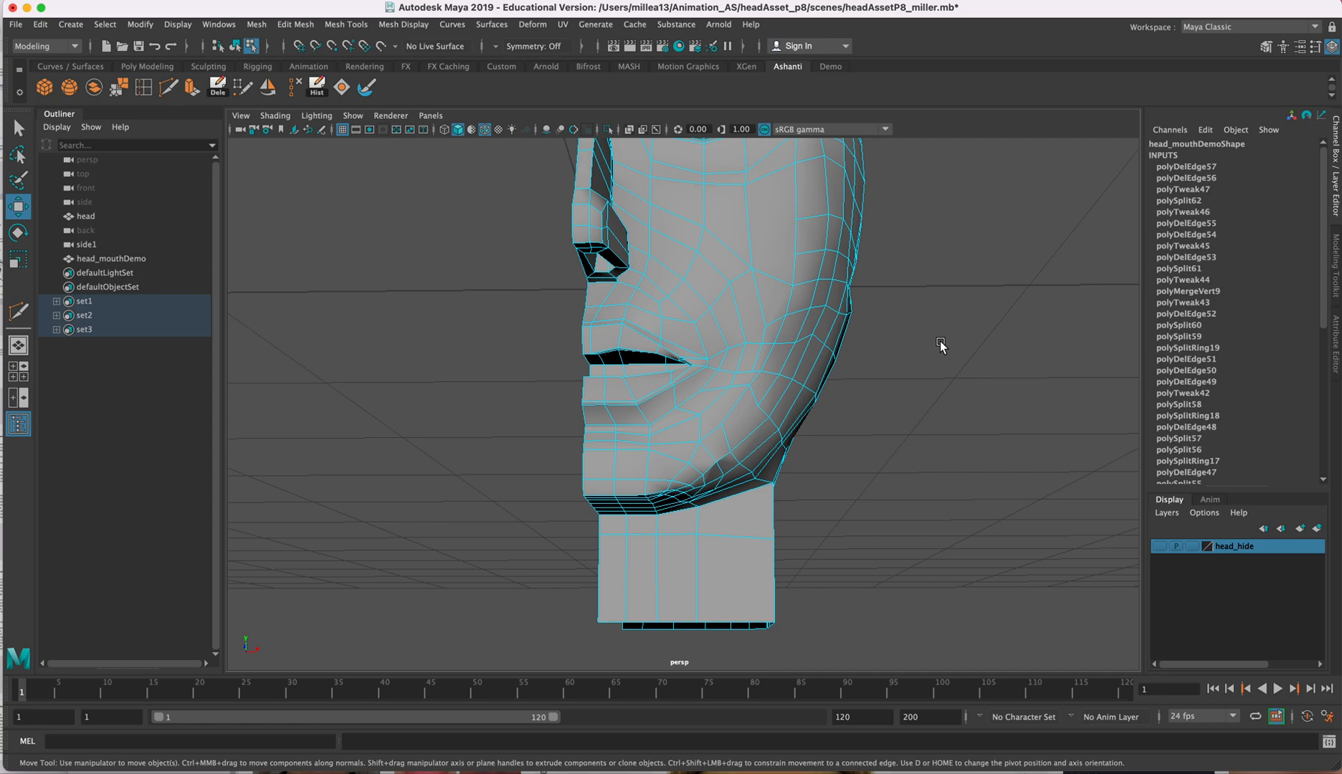
{"action": "left_click_drag", "start_coordinate": [1341, 315], "coordinate": [1209, 54]}
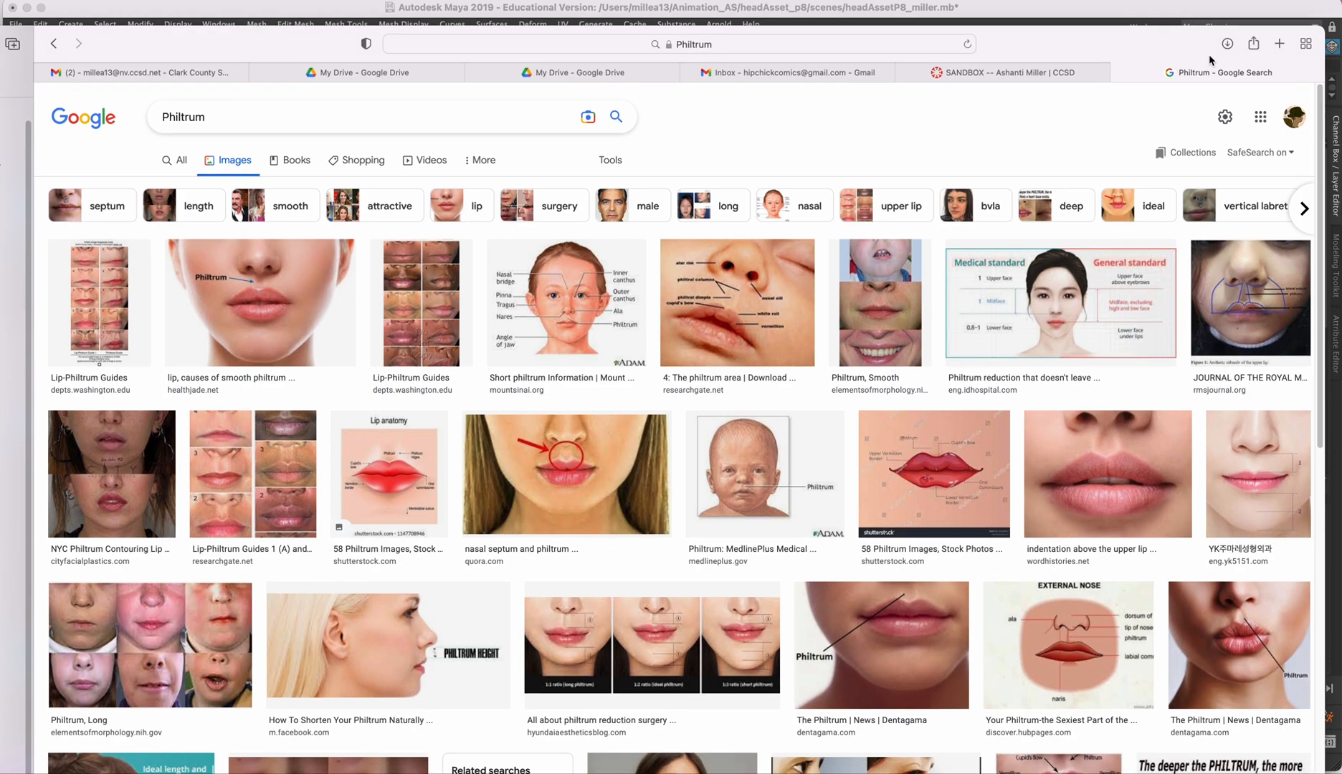
Step: Search for "muscles of the face" in a new browser tab and show the image results
{"action": "left_click", "coordinate": [1280, 44]}
{"action": "left_click", "coordinate": [906, 41]}
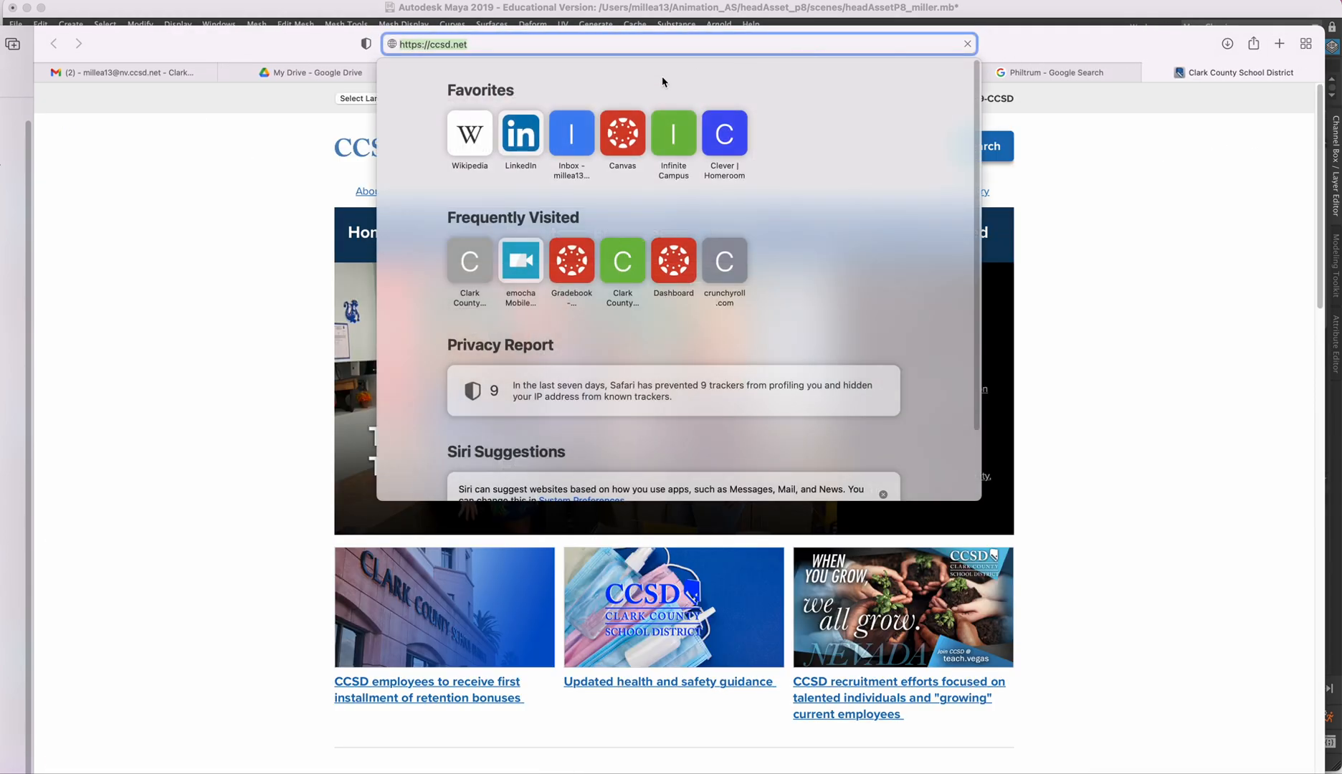
{"action": "key", "text": "BackSpace"}
{"action": "type", "text": "smuscli"}
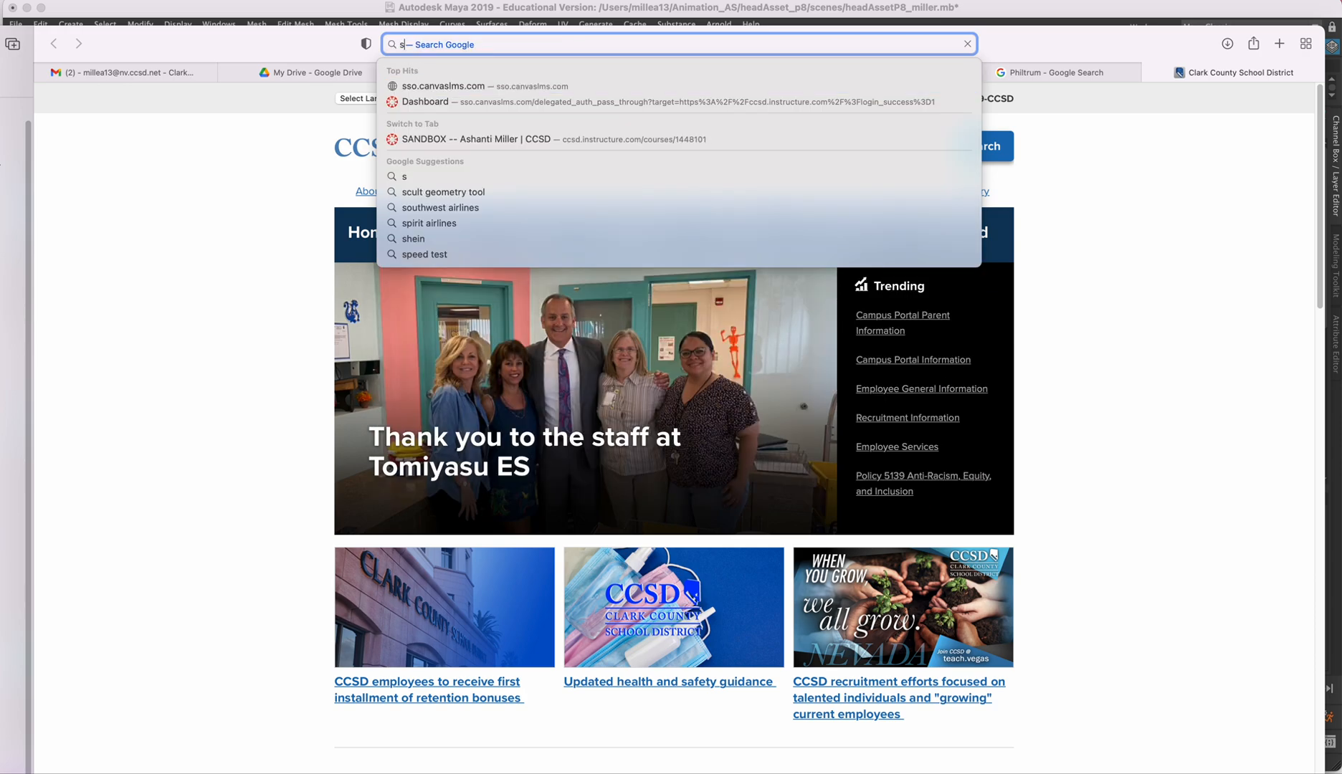
{"action": "key", "text": "BackSpace"}
{"action": "key", "text": "BackSpace"}
{"action": "key", "text": "BackSpace"}
{"action": "key", "text": "BackSpace"}
{"action": "key", "text": "BackSpace"}
{"action": "key", "text": "BackSpace"}
{"action": "key", "text": "BackSpace"}
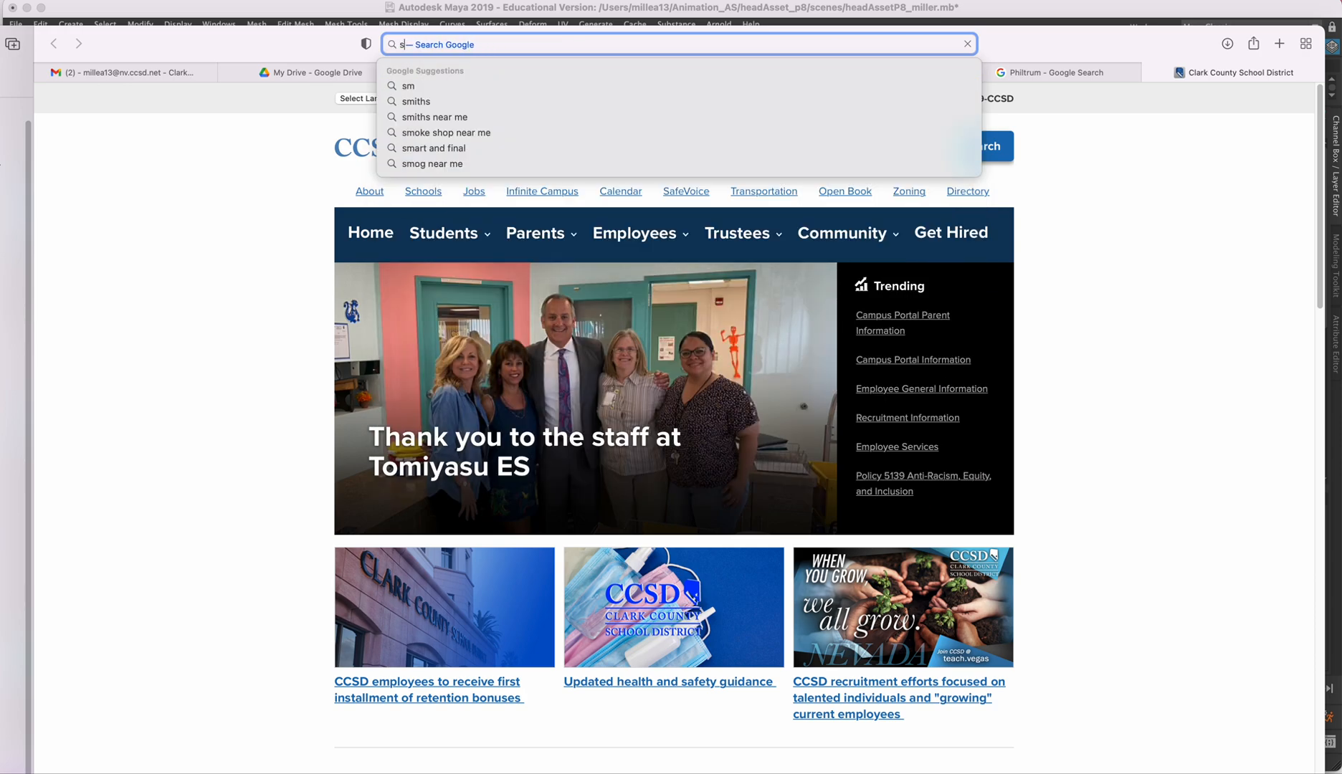
{"action": "type", "text": "muscult"}
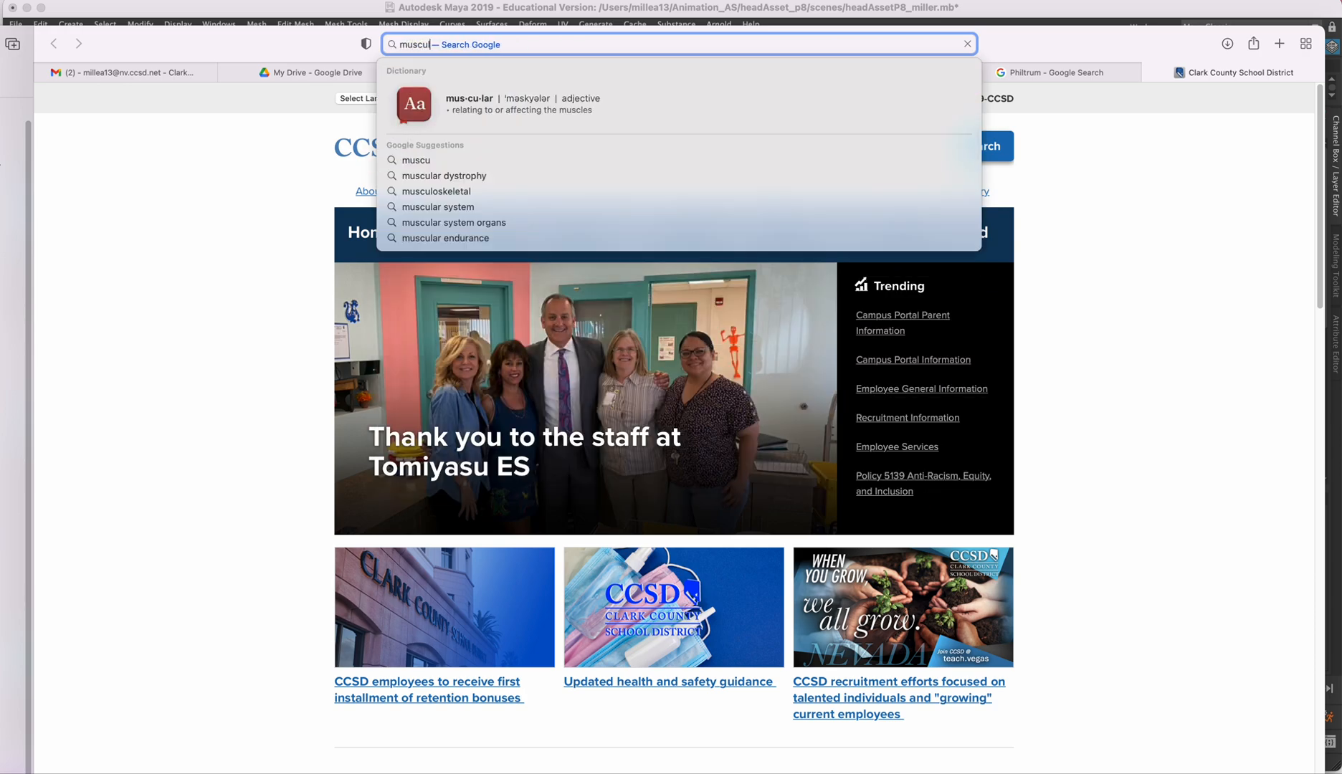
{"action": "key", "text": "BackSpace"}
{"action": "key", "text": "BackSpace"}
{"action": "key", "text": "BackSpace"}
{"action": "type", "text": "les "}
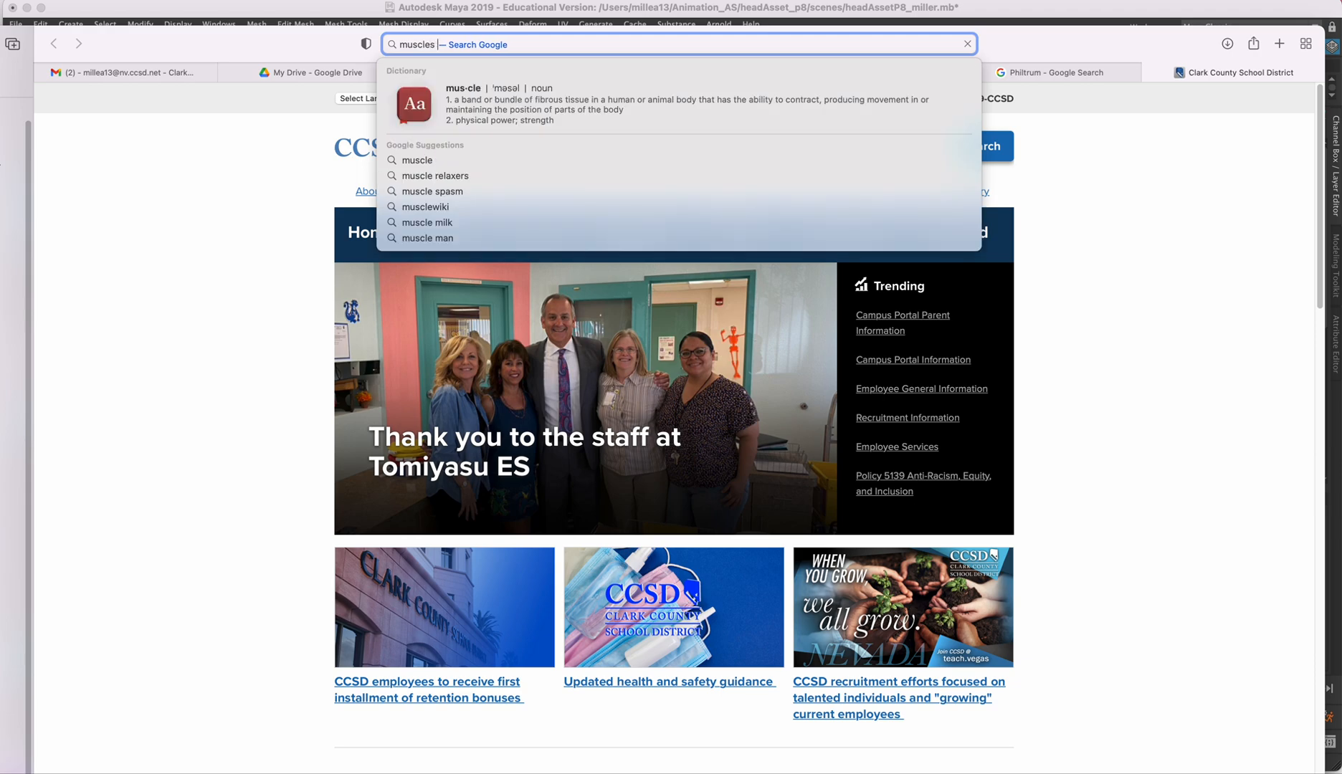
{"action": "type", "text": "of the f"}
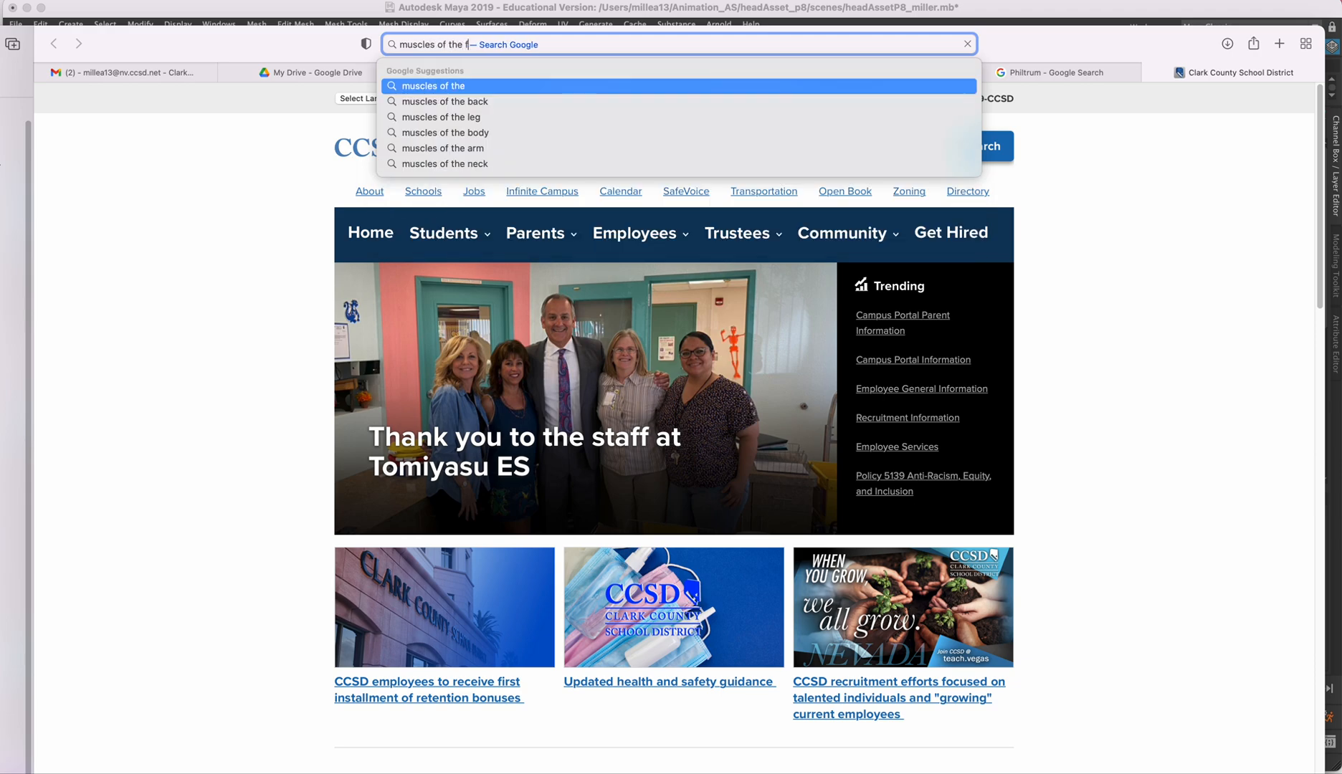
{"action": "type", "text": "ace"}
{"action": "key", "text": "Return"}
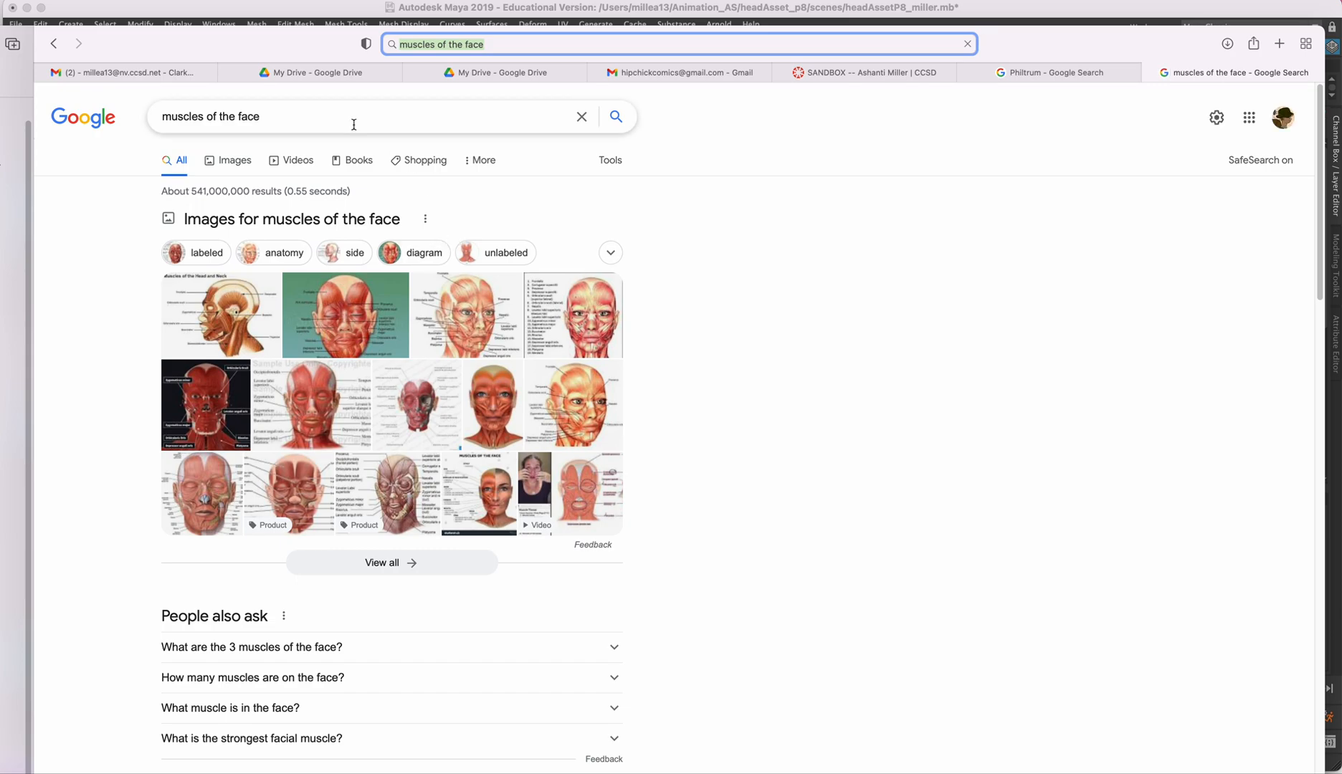
{"action": "left_click", "coordinate": [240, 162]}
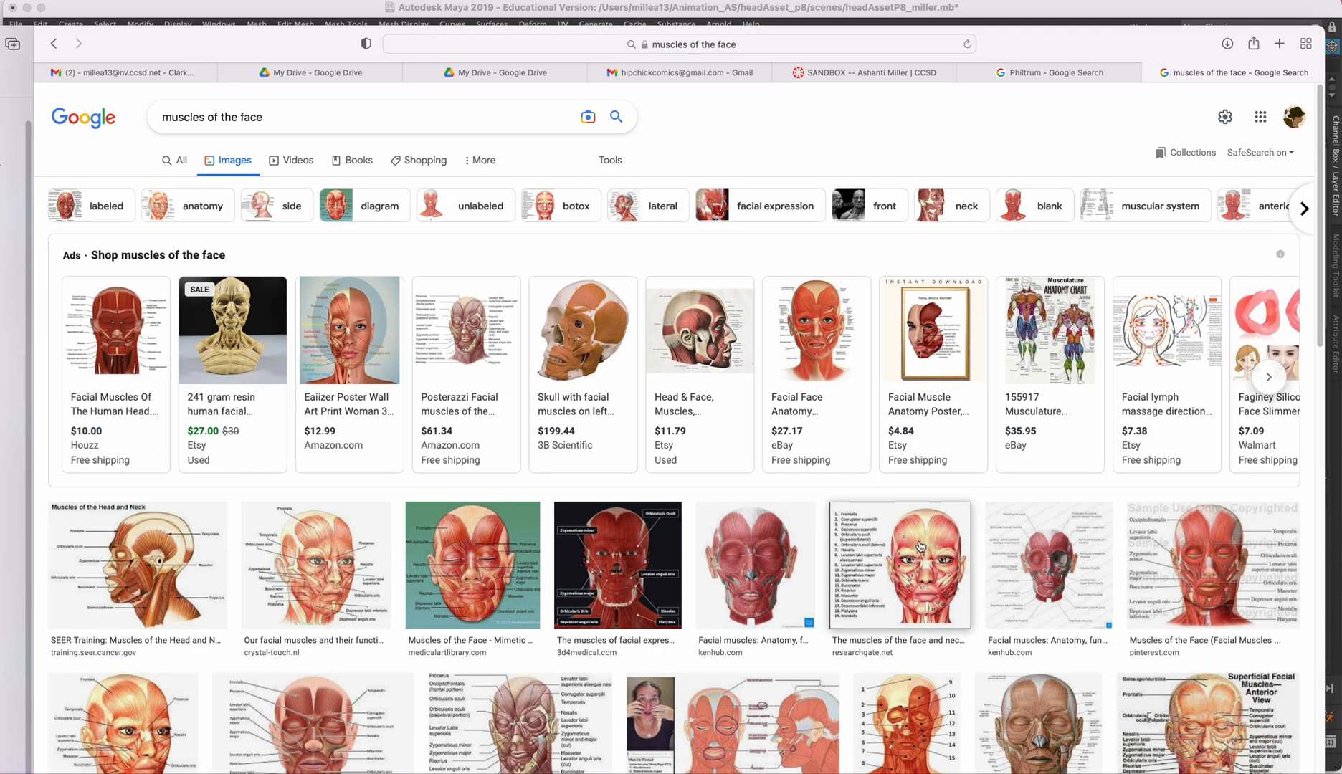
Step: Browse the facial muscle images and open the preview of "Muscles of the Skull & Face - Atlas of Anatomy"
{"action": "scroll", "coordinate": [921, 546], "scroll_direction": "down", "scroll_amount": 3}
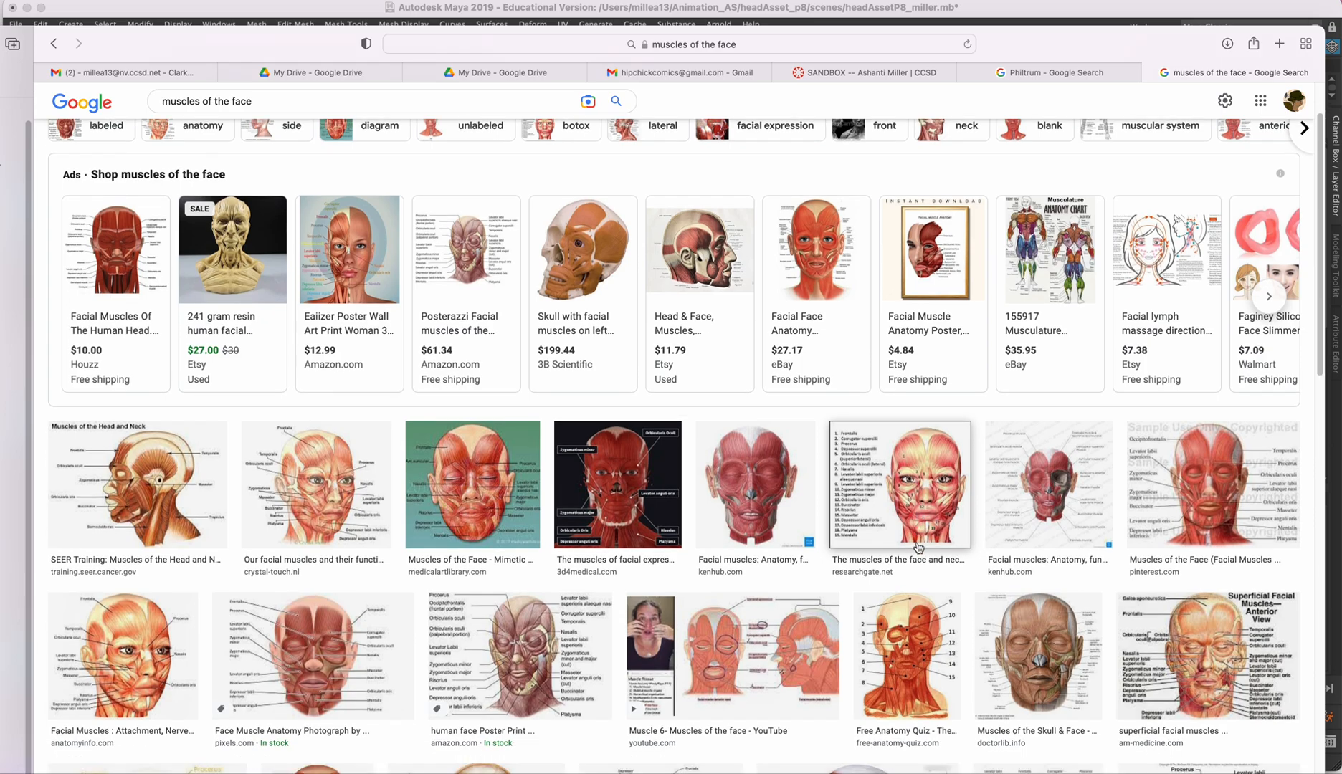
{"action": "scroll", "coordinate": [918, 548], "scroll_direction": "down", "scroll_amount": 3}
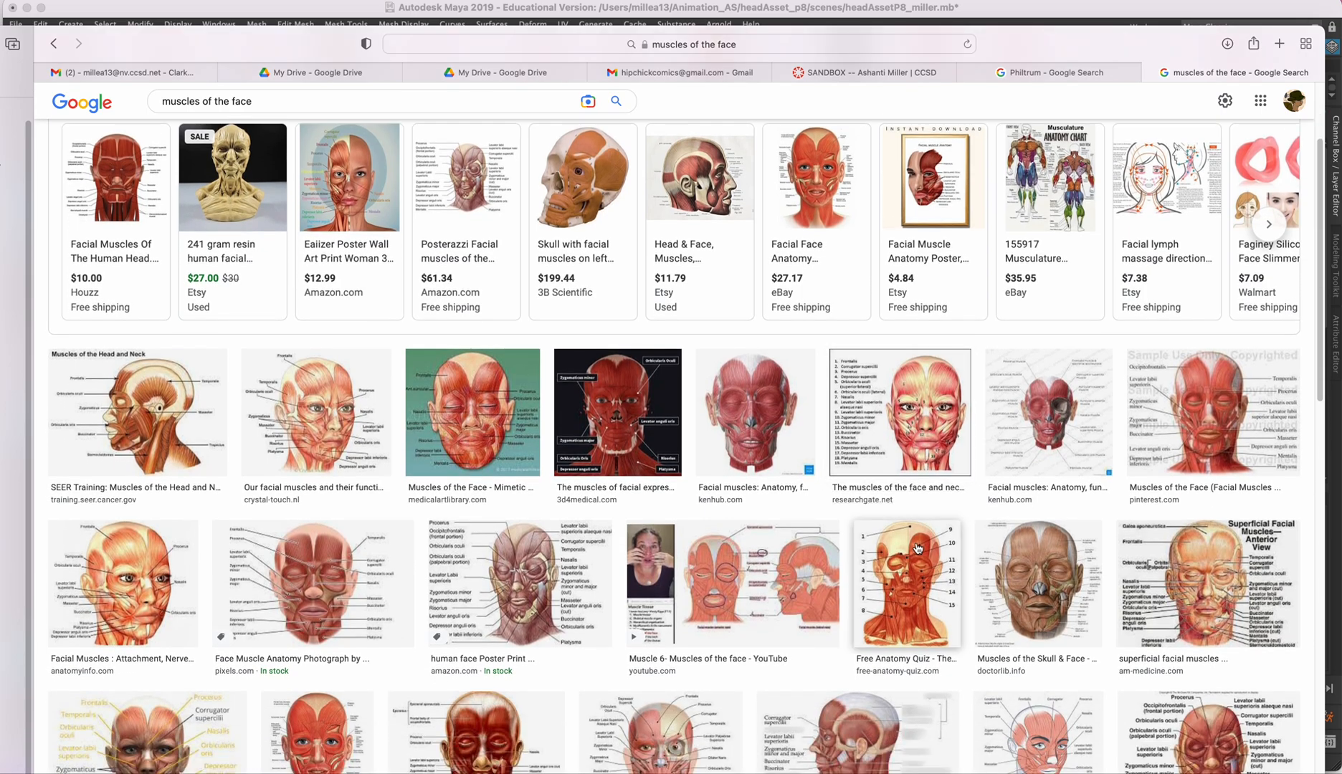
{"action": "scroll", "coordinate": [918, 548], "scroll_direction": "down", "scroll_amount": 3}
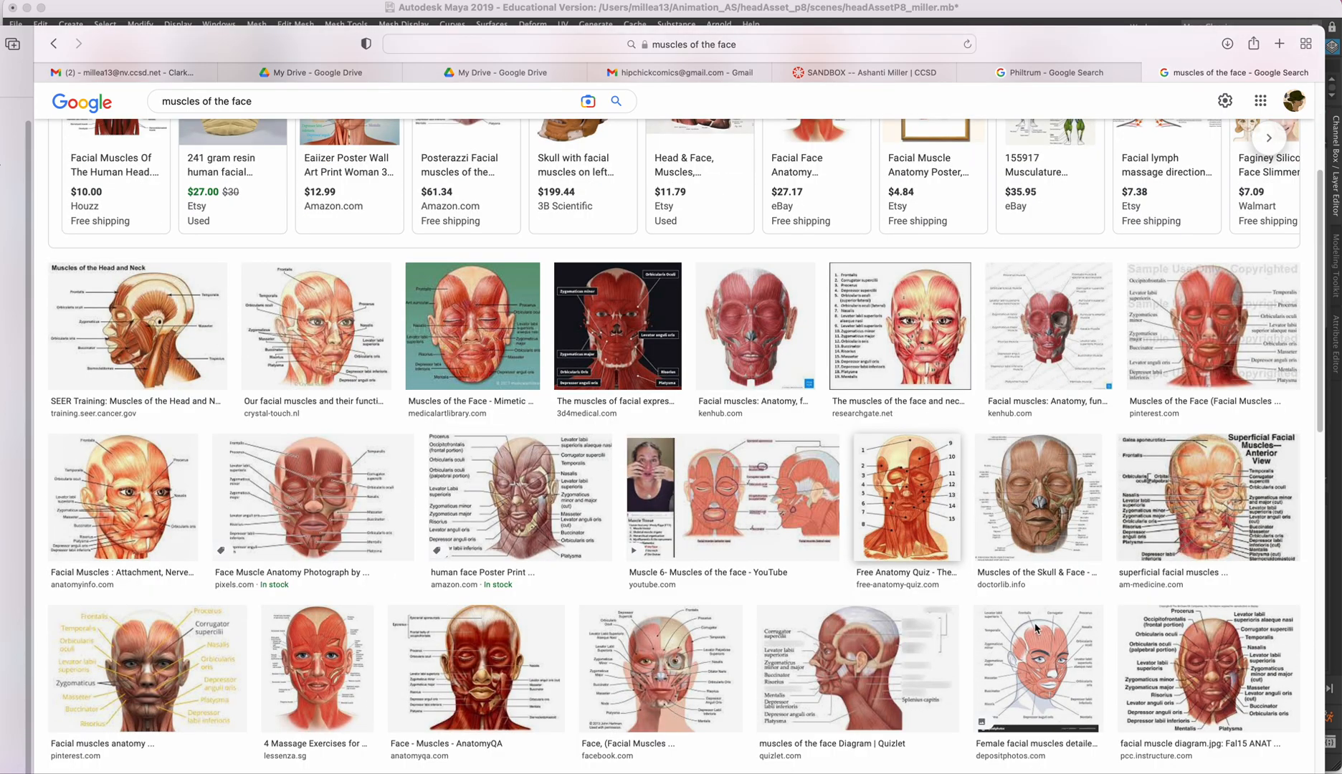
{"action": "left_click", "coordinate": [1033, 520]}
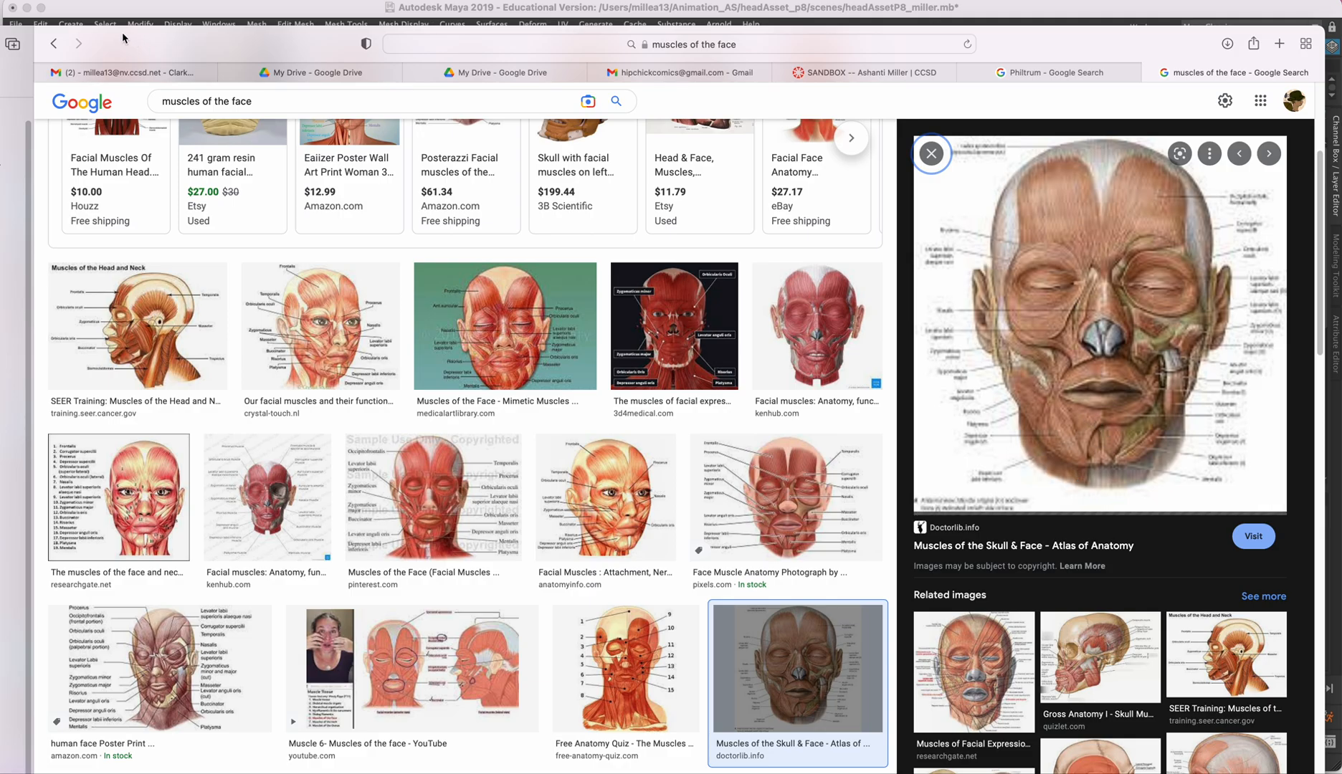
Step: Put the browser window away to return to Maya and delete the short edge on the cheek behind the mouth corner
{"action": "left_click_drag", "start_coordinate": [103, 44], "coordinate": [111, 82]}
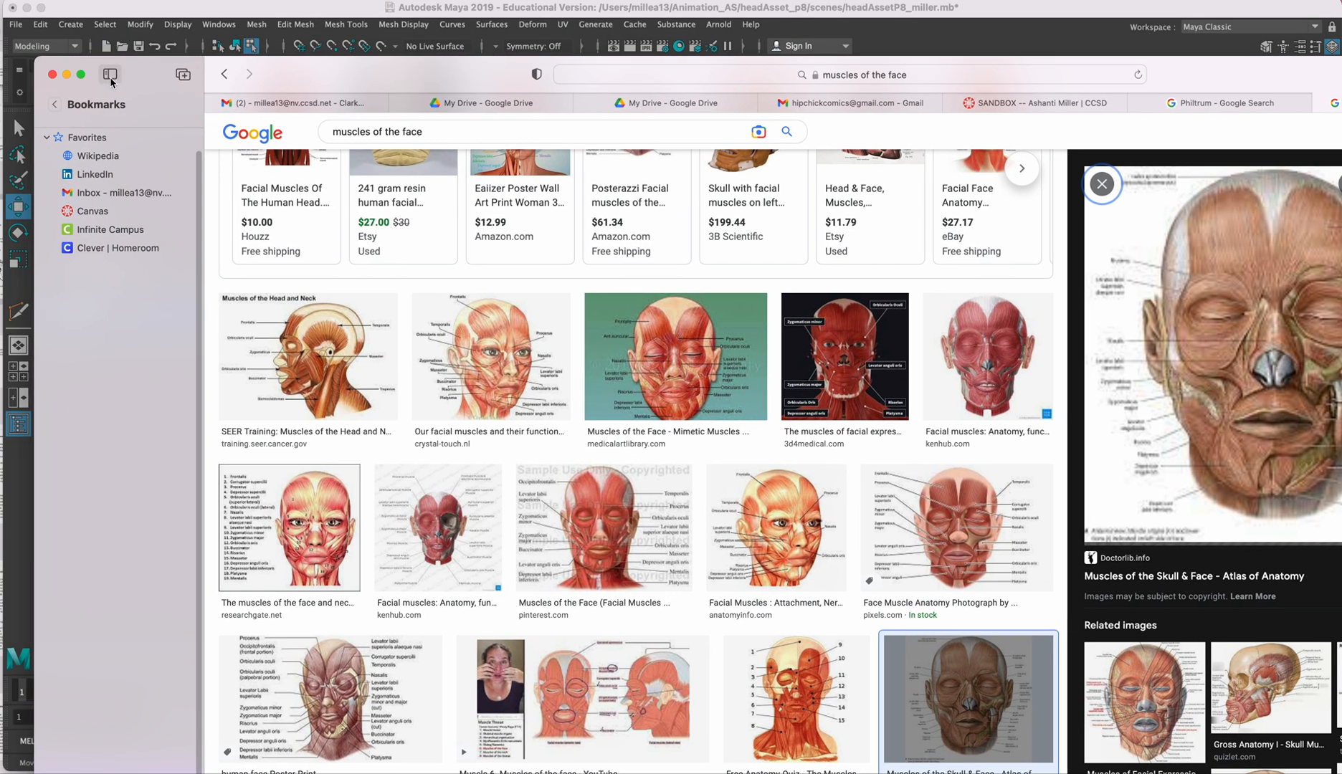
{"action": "left_click", "coordinate": [66, 74]}
{"action": "left_click_drag", "start_coordinate": [701, 336], "coordinate": [725, 372], "text": "alt"}
{"action": "right_click_drag", "start_coordinate": [725, 373], "coordinate": [729, 419]}
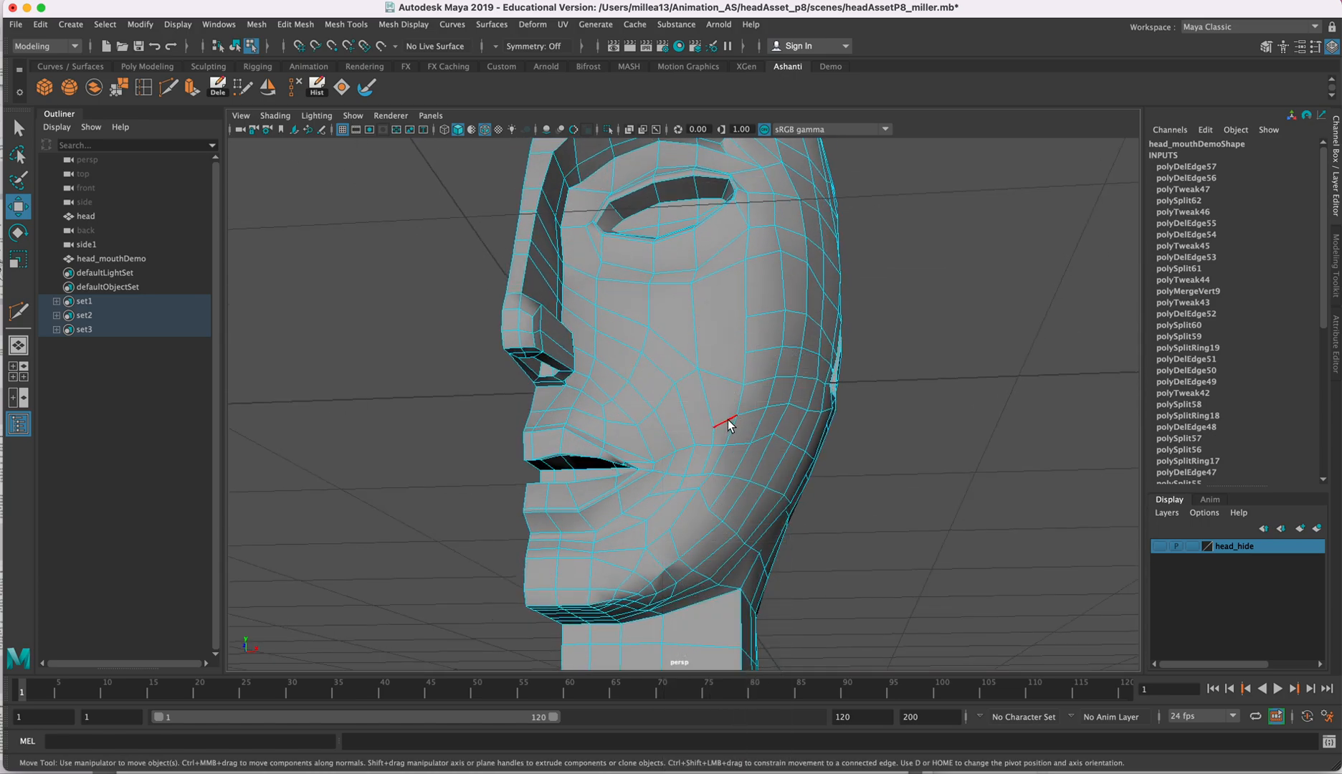
{"action": "left_click", "coordinate": [724, 413]}
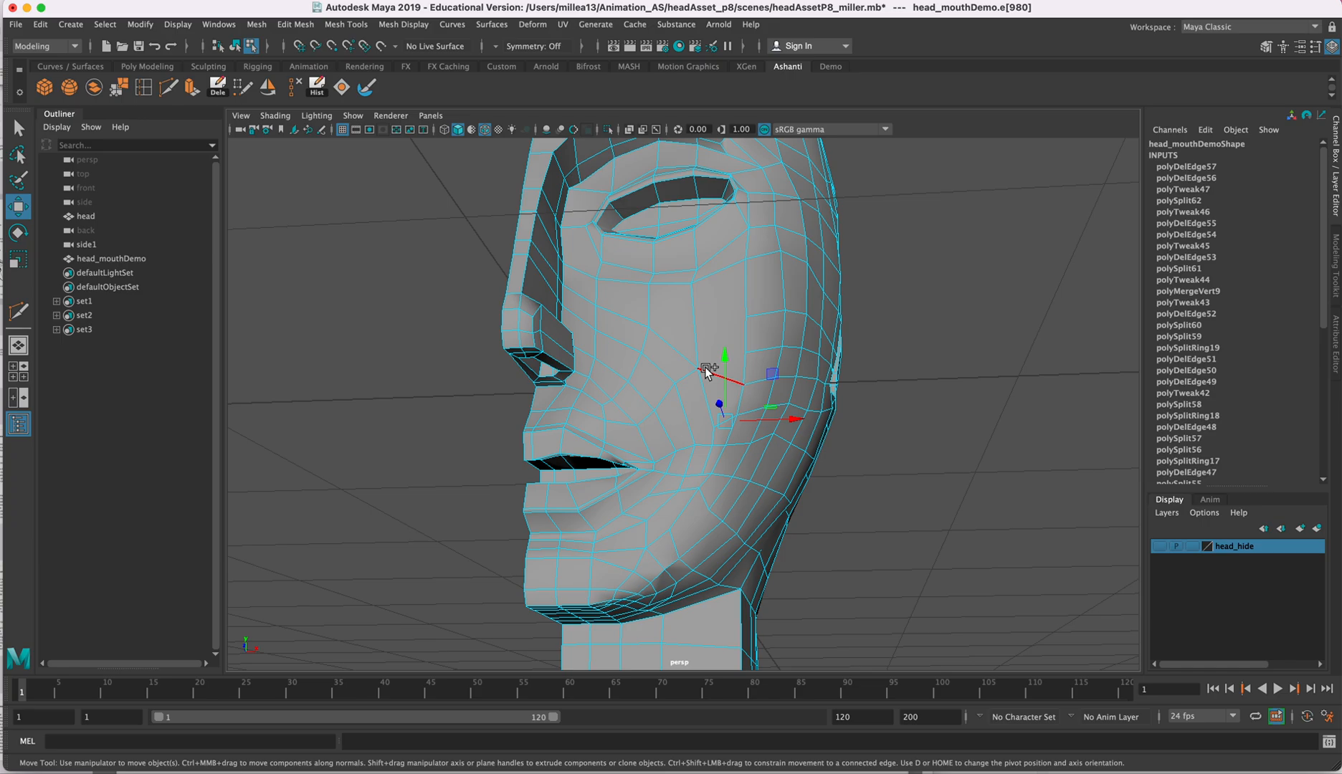
{"action": "left_click", "coordinate": [295, 86]}
Step: Try to insert an edge loop across the chin below the lower lip
{"action": "left_click_drag", "start_coordinate": [671, 373], "coordinate": [695, 417], "text": "alt"}
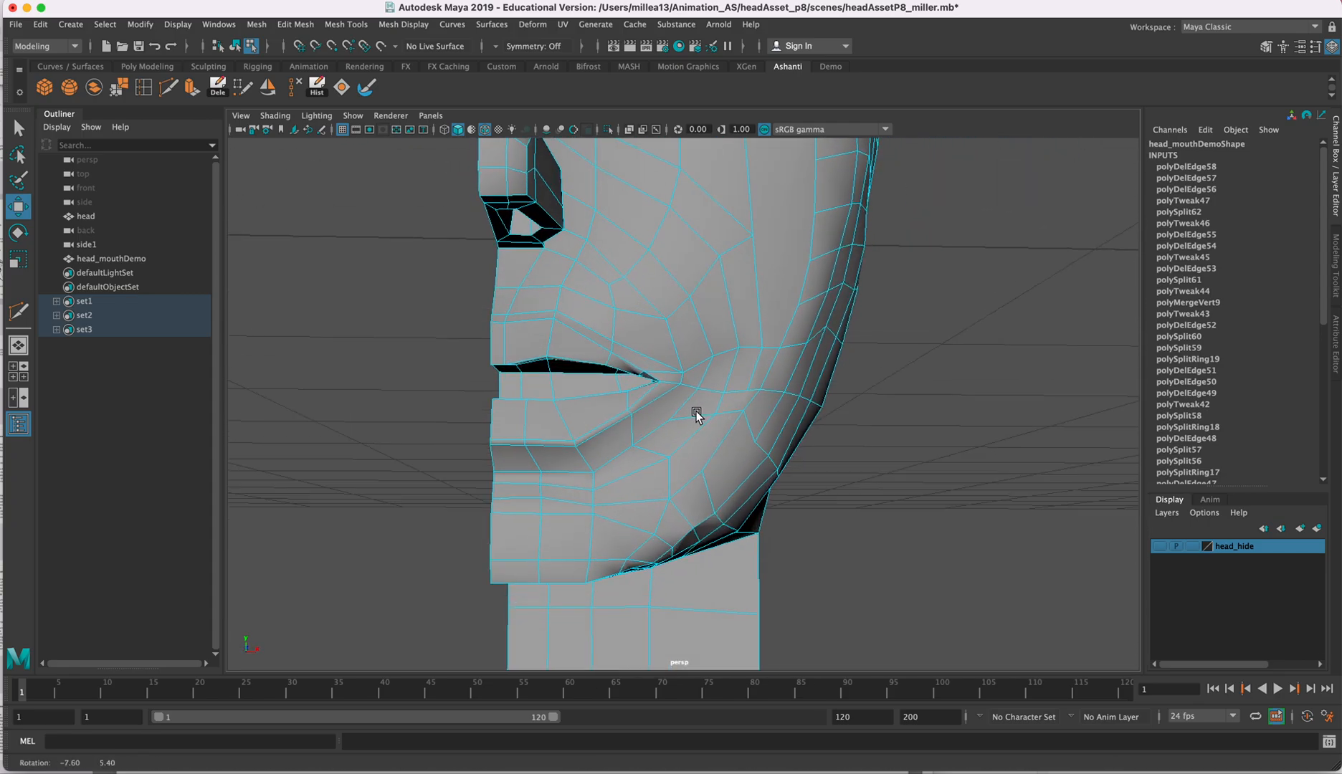
{"action": "left_click", "coordinate": [142, 90]}
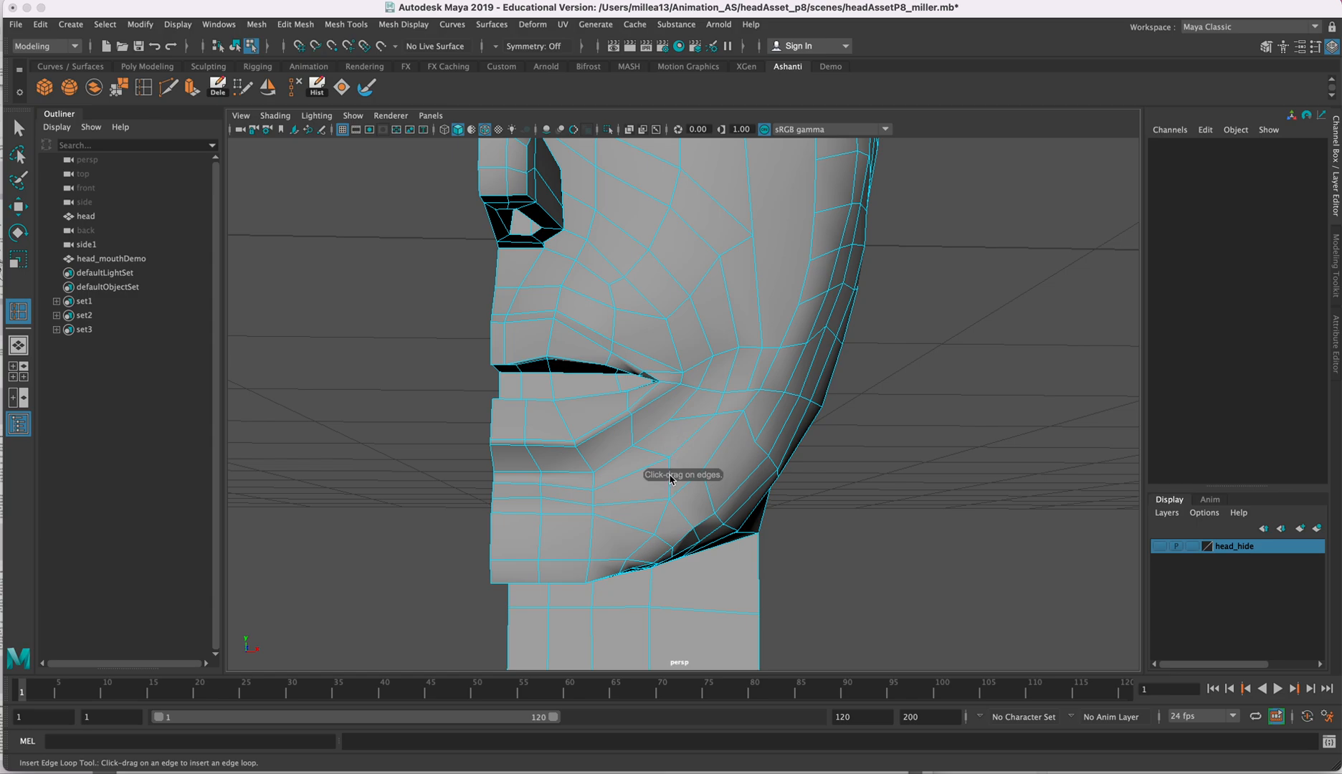
{"action": "left_click", "coordinate": [592, 498]}
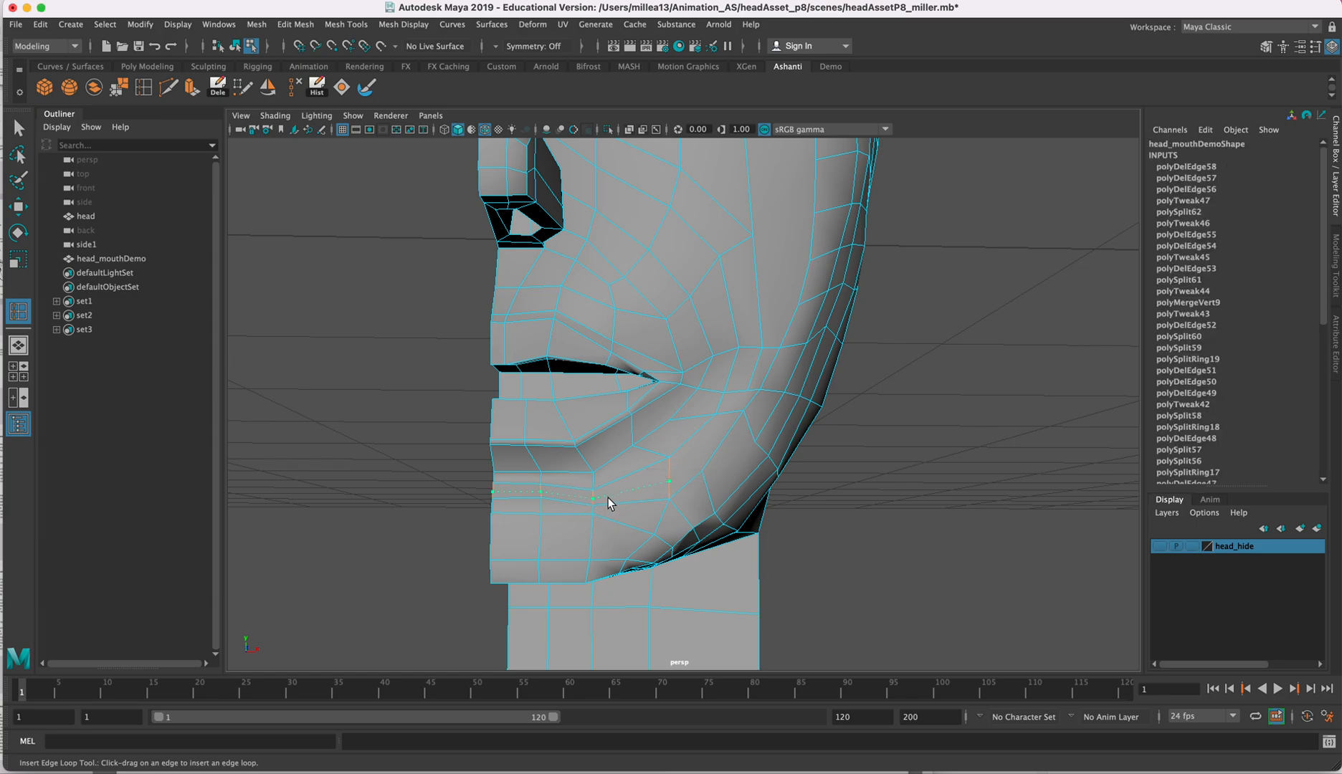
Step: Try to extend the chin loop with Multi-Cut from its outer end up to the cheek row behind the mouth corner
{"action": "left_click", "coordinate": [165, 86]}
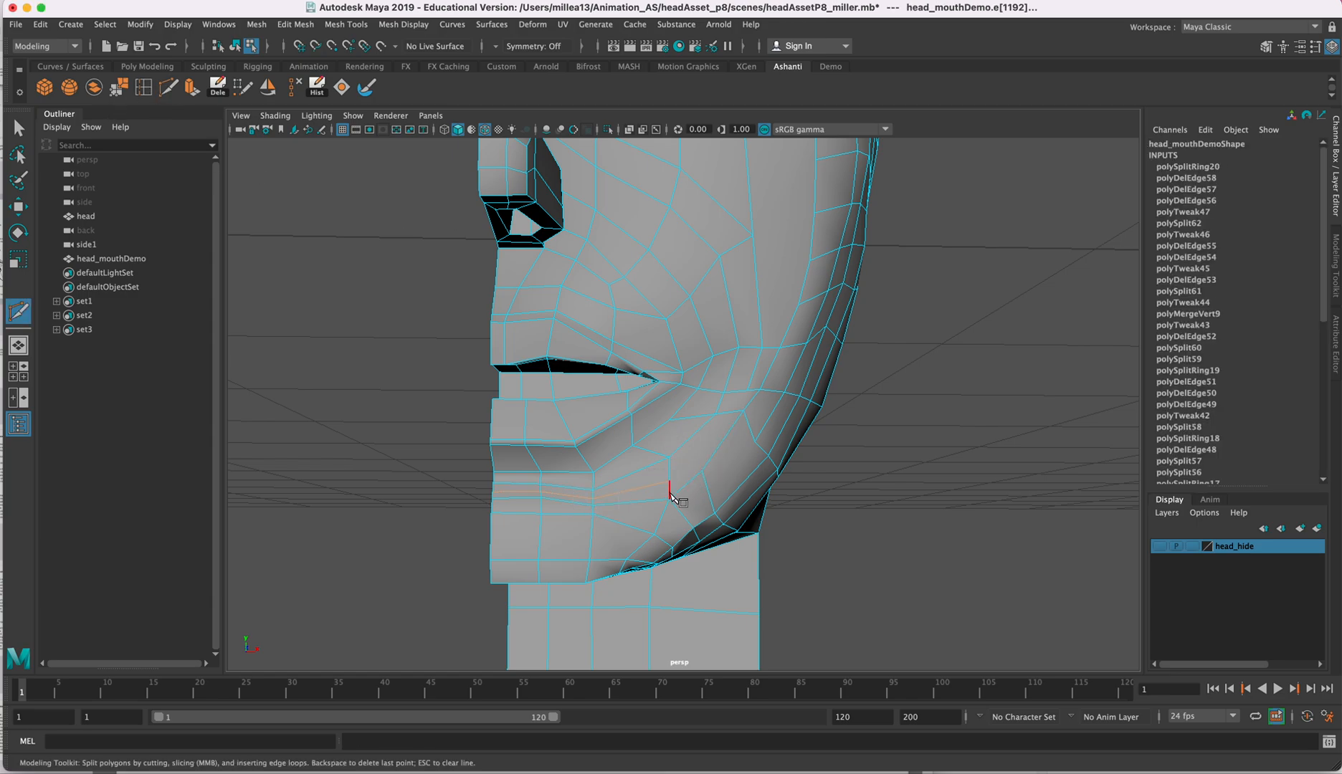
{"action": "left_click", "coordinate": [730, 414]}
{"action": "left_click", "coordinate": [748, 391]}
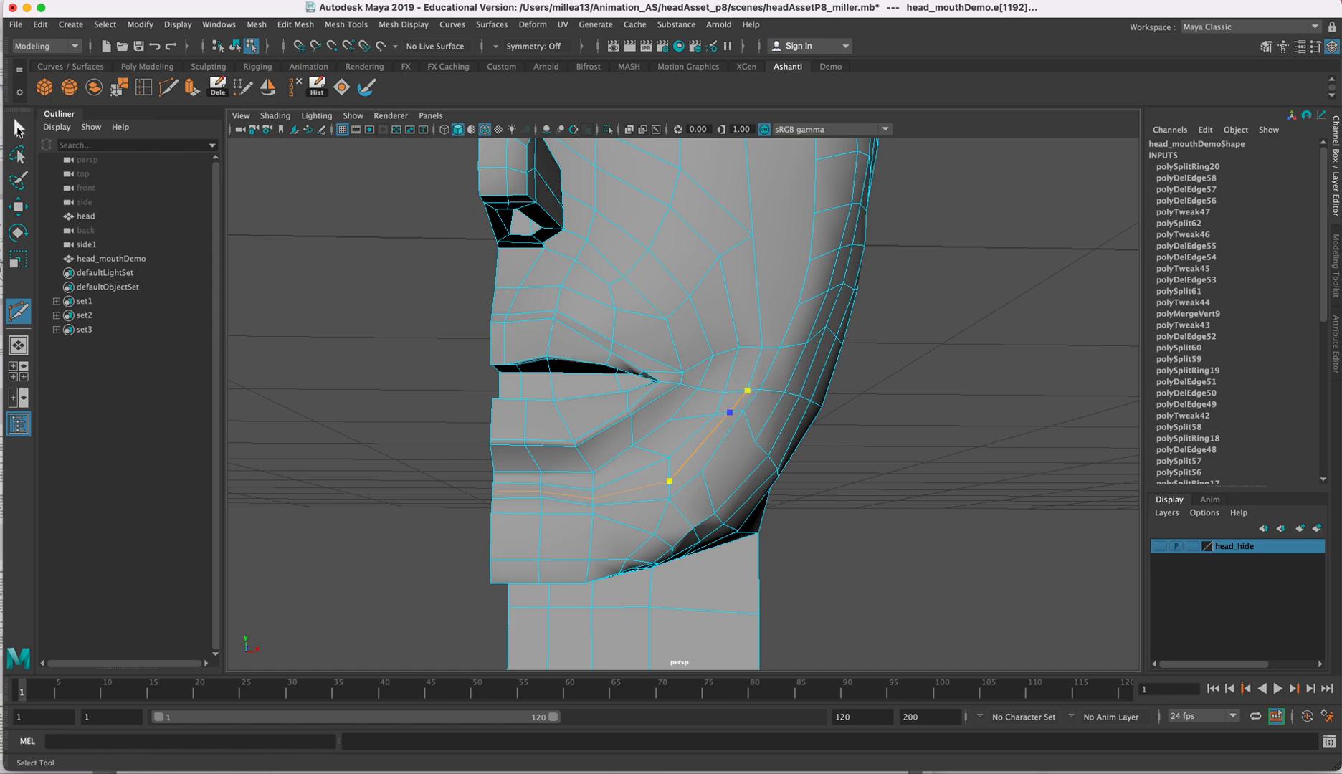
{"action": "left_click", "coordinate": [18, 127]}
Step: Try to cut a second edge line with Multi-Cut from the lower cheek along the jaw to the chin's centre edge
{"action": "left_click_drag", "start_coordinate": [893, 309], "coordinate": [740, 398], "text": "alt"}
{"action": "middle_click_drag", "start_coordinate": [758, 376], "coordinate": [766, 348], "text": "alt"}
{"action": "left_click_drag", "start_coordinate": [766, 348], "coordinate": [776, 388], "text": "alt"}
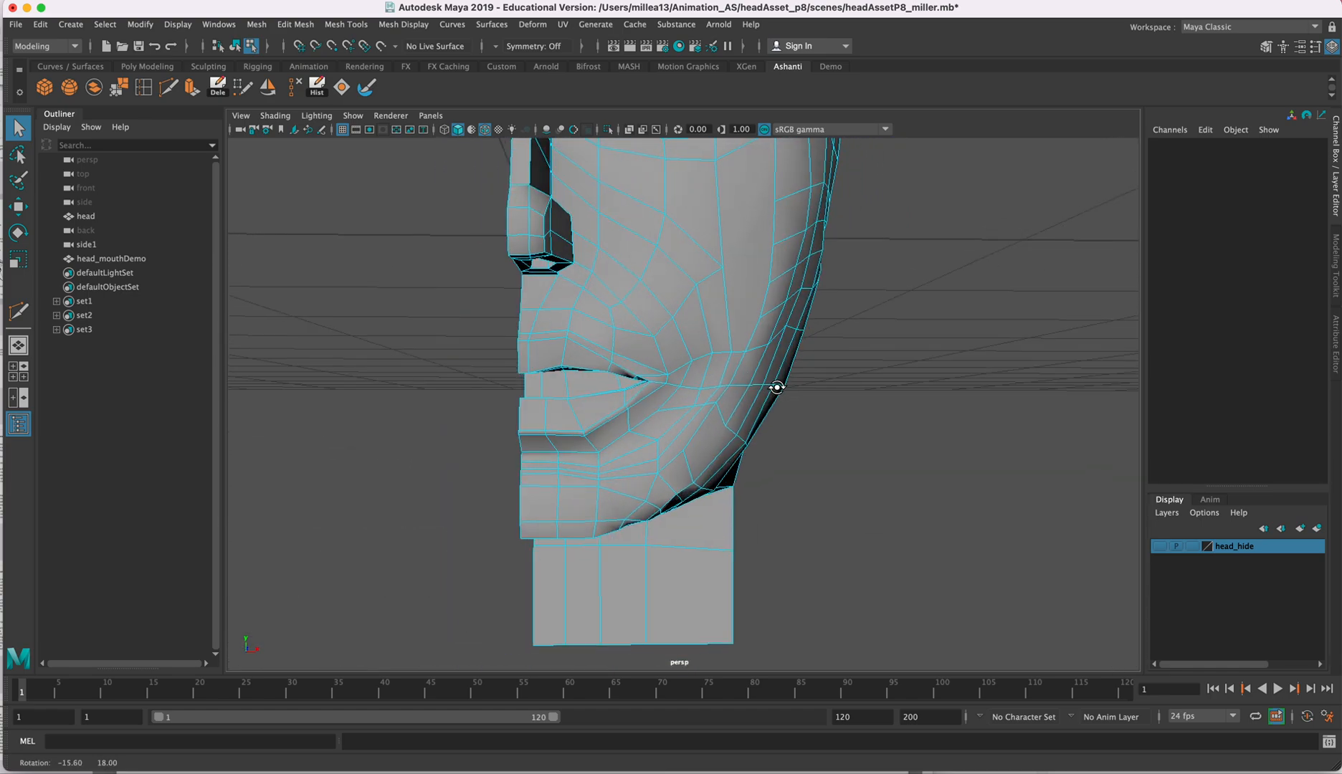
{"action": "left_click_drag", "start_coordinate": [776, 388], "coordinate": [771, 418], "text": "alt"}
{"action": "middle_click_drag", "start_coordinate": [771, 418], "coordinate": [760, 339], "text": "alt"}
{"action": "left_click_drag", "start_coordinate": [760, 338], "coordinate": [756, 430], "text": "alt"}
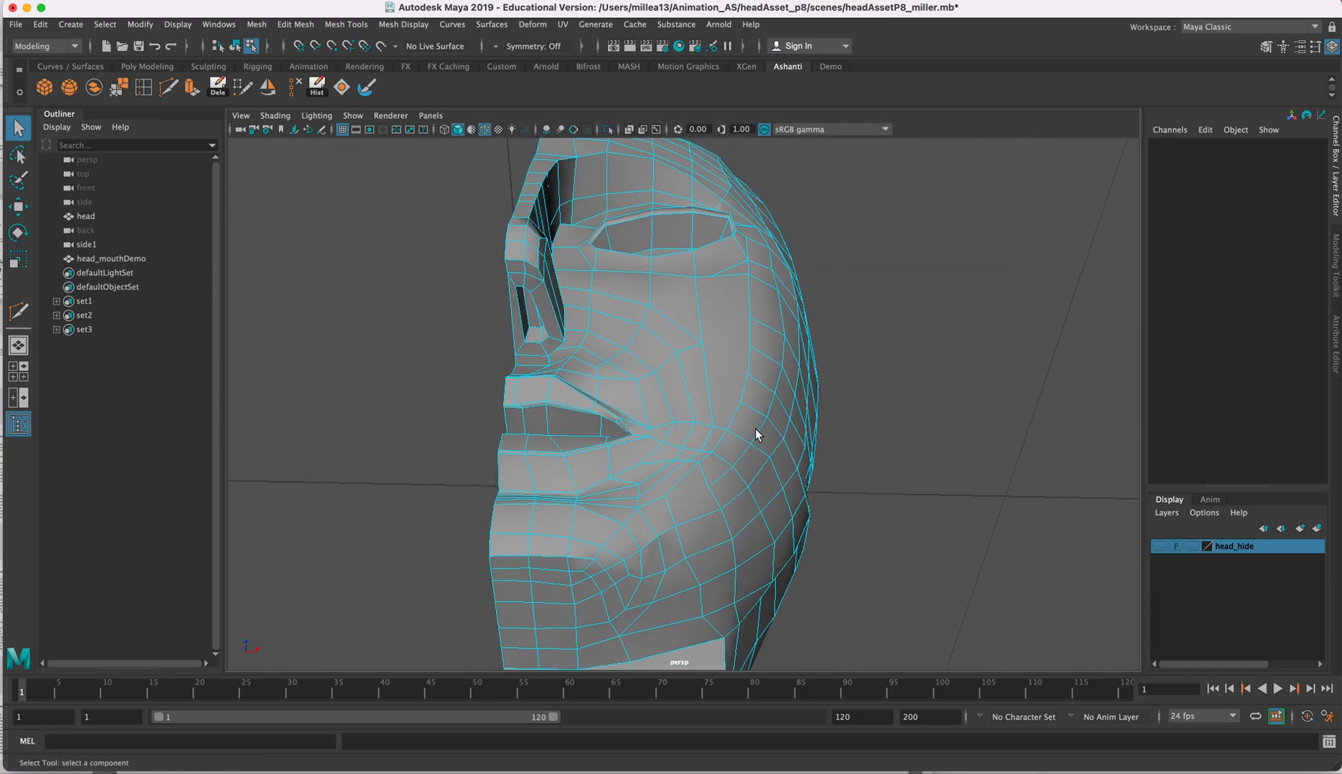
{"action": "left_click_drag", "start_coordinate": [724, 512], "coordinate": [687, 523], "text": "alt"}
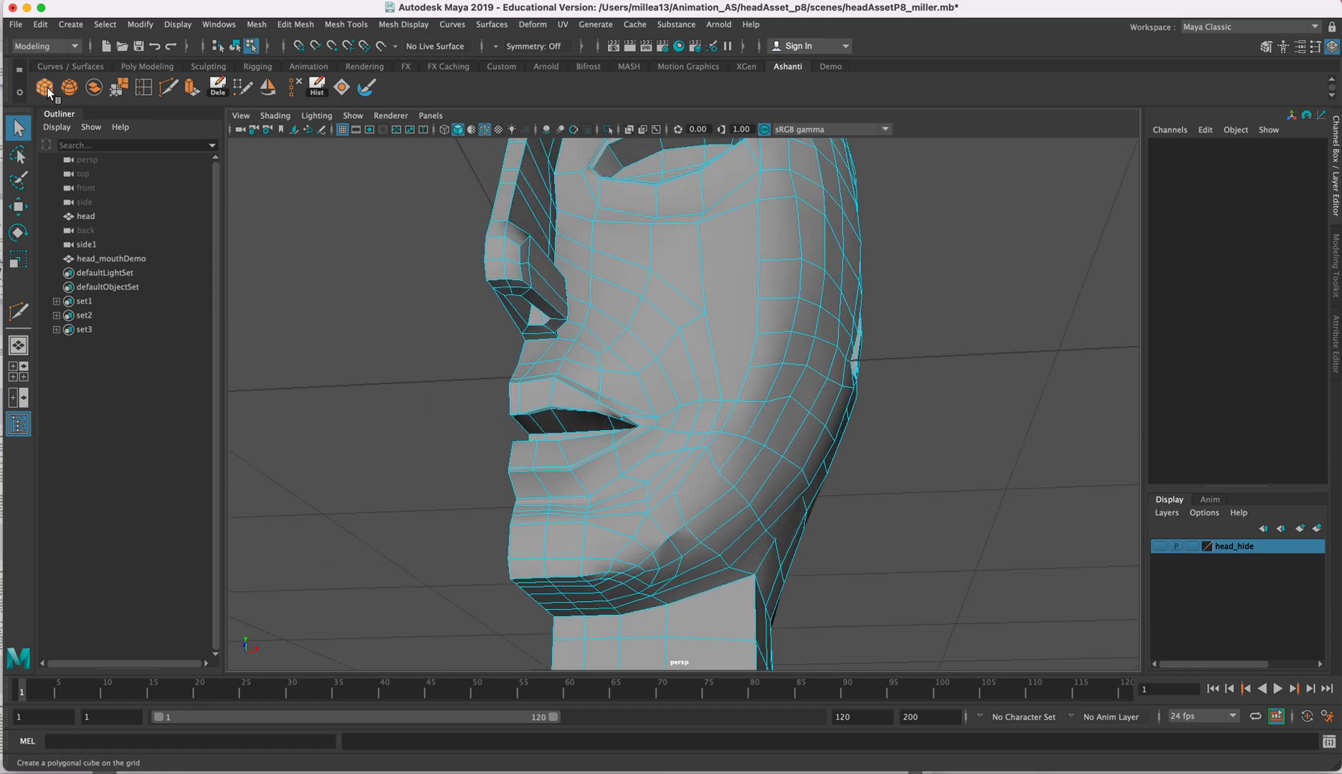
{"action": "left_click", "coordinate": [168, 86]}
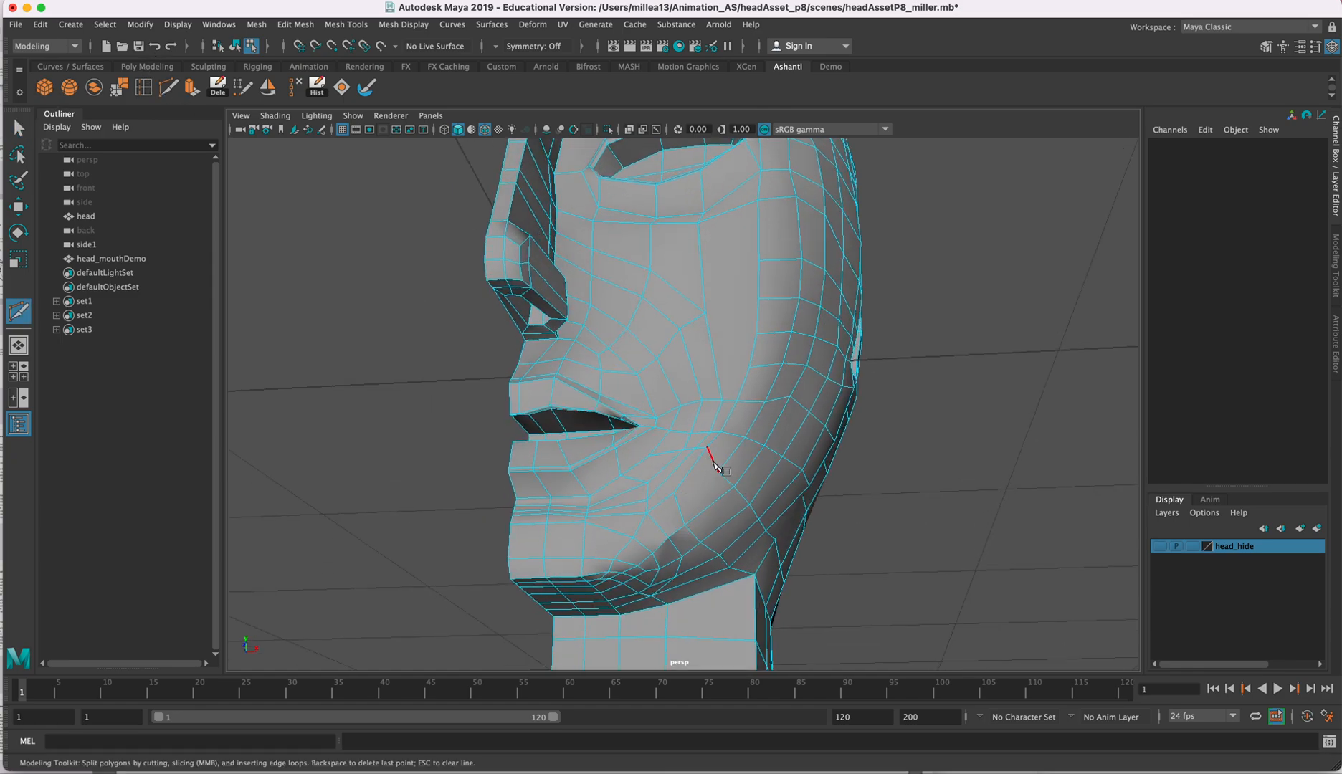
{"action": "left_click", "coordinate": [658, 524]}
{"action": "left_click_drag", "start_coordinate": [658, 524], "coordinate": [706, 485], "text": "alt"}
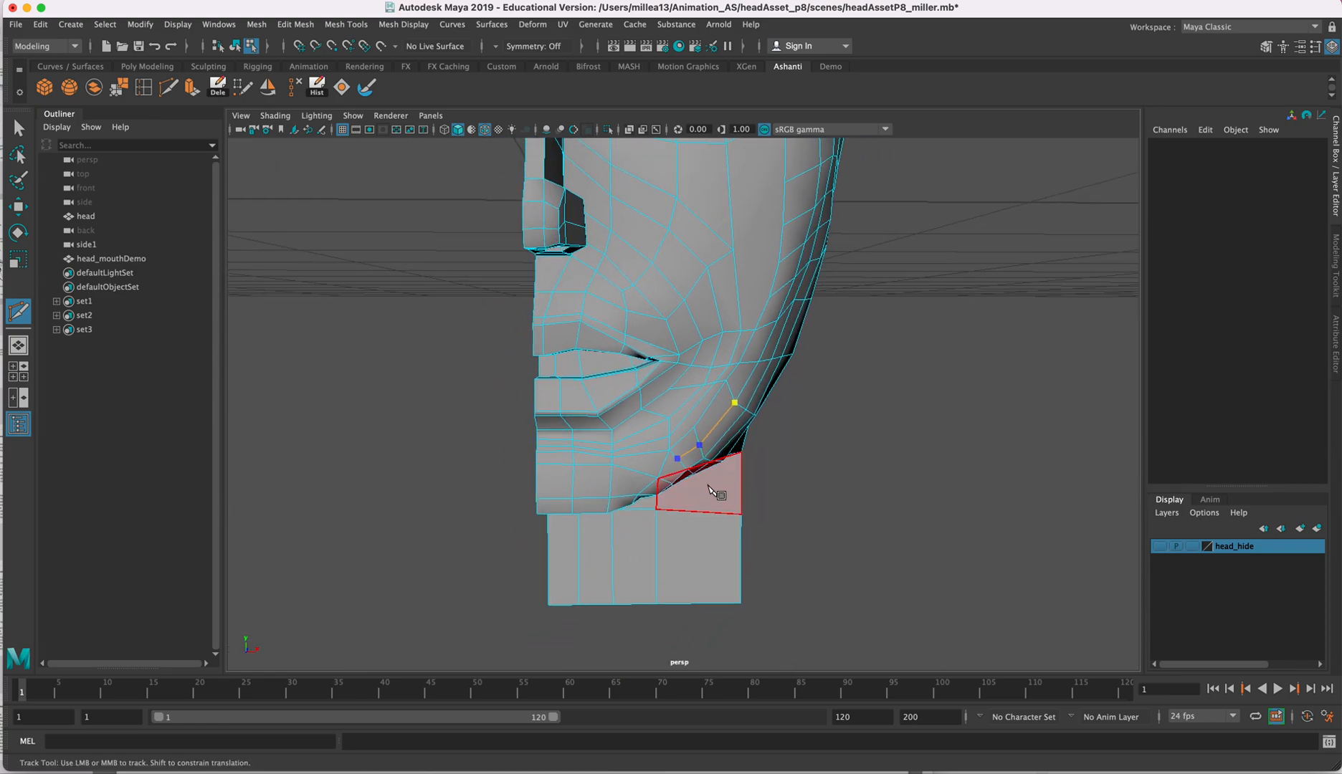
{"action": "scroll", "coordinate": [706, 485], "scroll_direction": "up", "scroll_amount": 5}
{"action": "middle_click_drag", "start_coordinate": [705, 486], "coordinate": [700, 428], "text": "alt"}
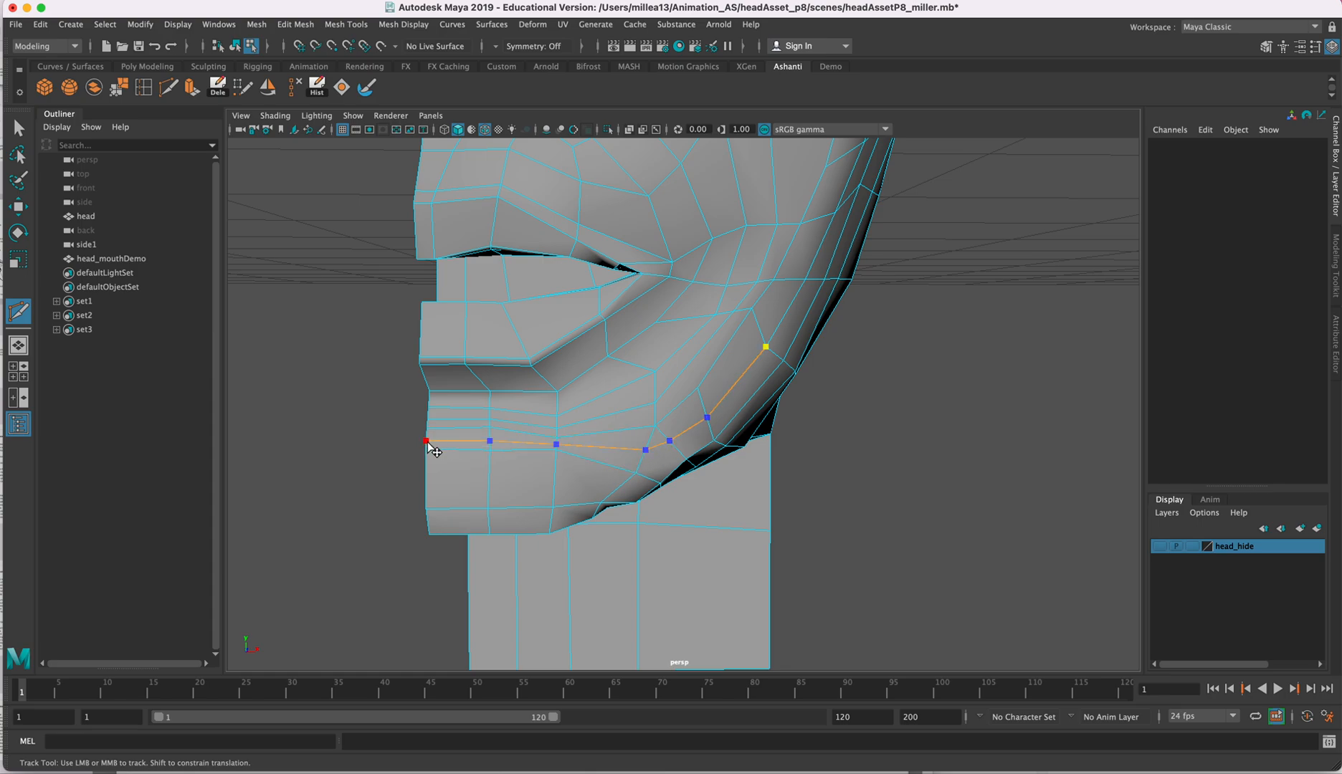
{"action": "left_click", "coordinate": [15, 121]}
Step: Undo the recent cheek and jaw cuts and the inserted chin edge loop
{"action": "left_click_drag", "start_coordinate": [727, 377], "coordinate": [739, 321], "text": "alt"}
{"action": "key", "text": "super+z"}
{"action": "key", "text": "super+z"}
{"action": "key", "text": "super+z"}
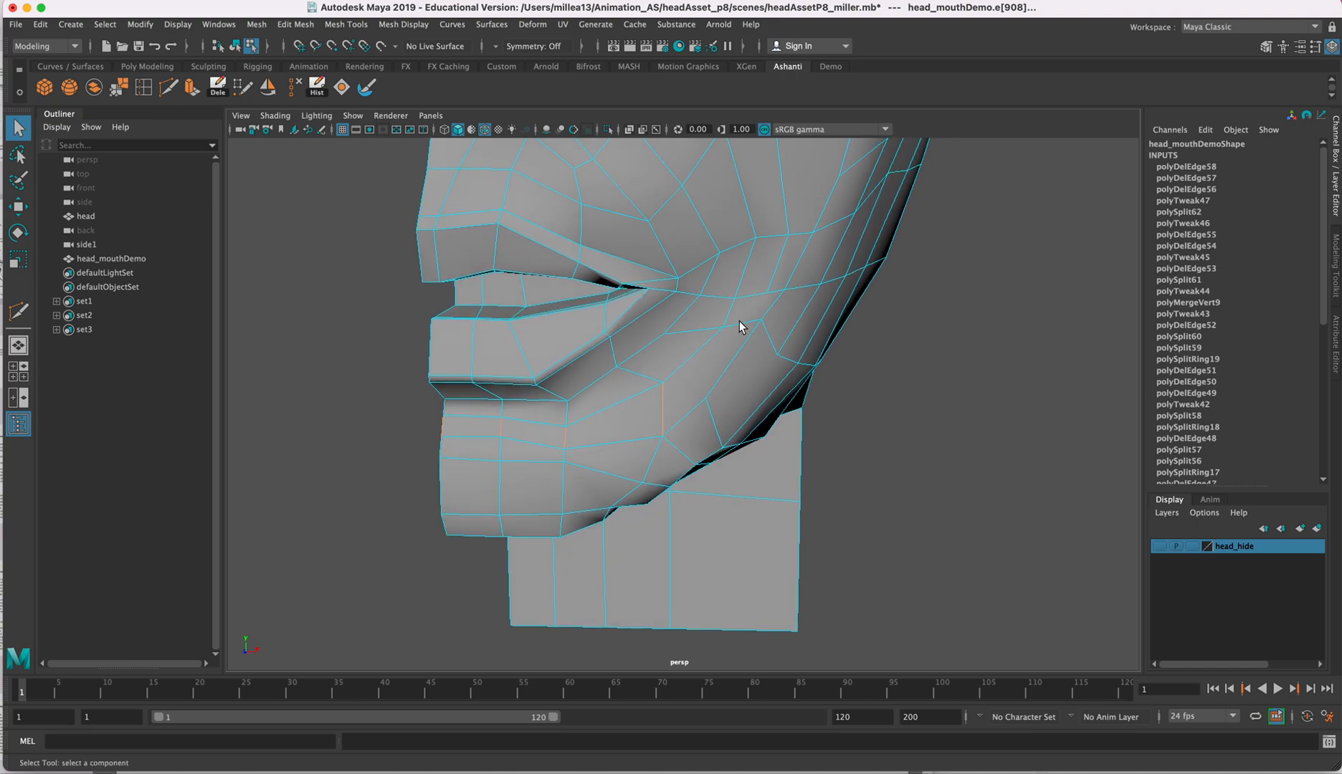
Step: Cut a short edge with Multi-Cut from the cheek vertex behind the mouth corner to the edge row just below
{"action": "left_click", "coordinate": [167, 86]}
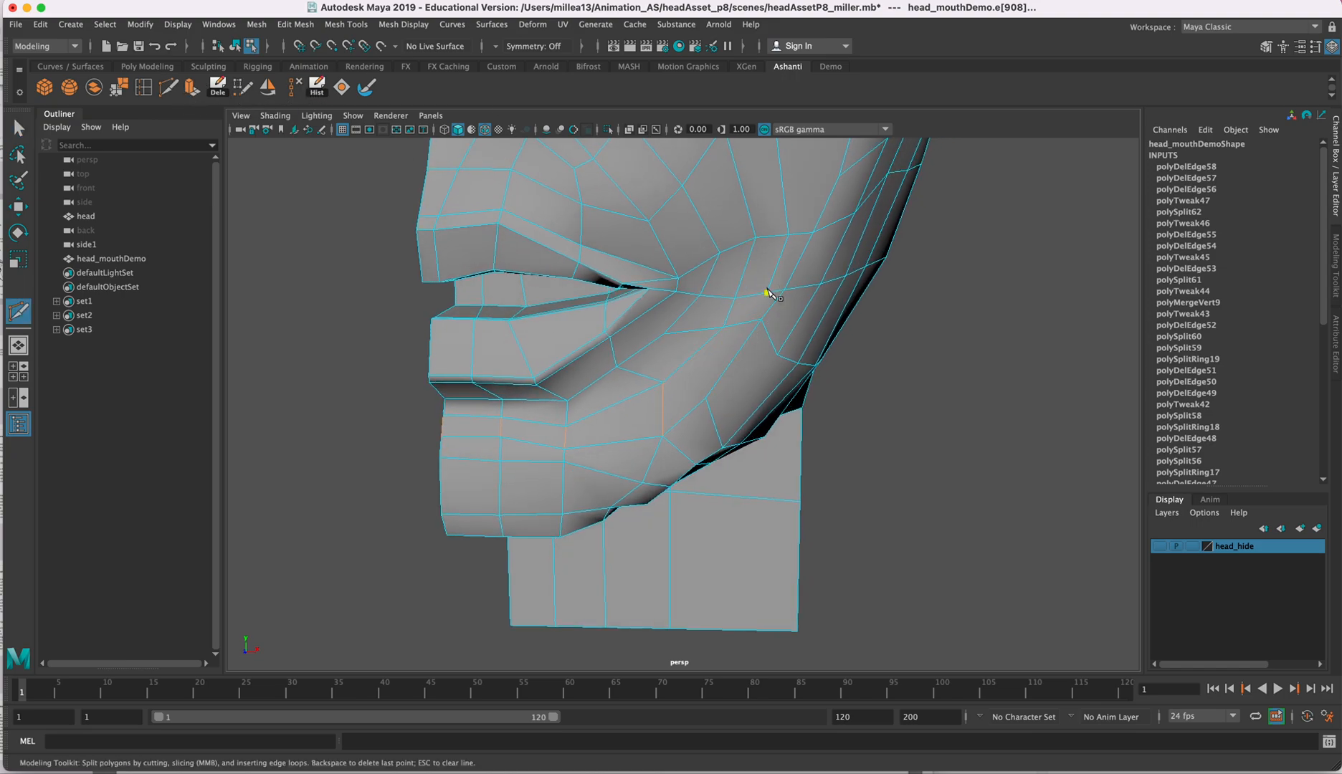
{"action": "left_click", "coordinate": [745, 323]}
{"action": "left_click", "coordinate": [17, 124]}
Step: Adjust the vertices along the lower cheek row between the mouth corner and the jaw with the Move tool
{"action": "left_click_drag", "start_coordinate": [891, 384], "coordinate": [707, 429], "text": "alt"}
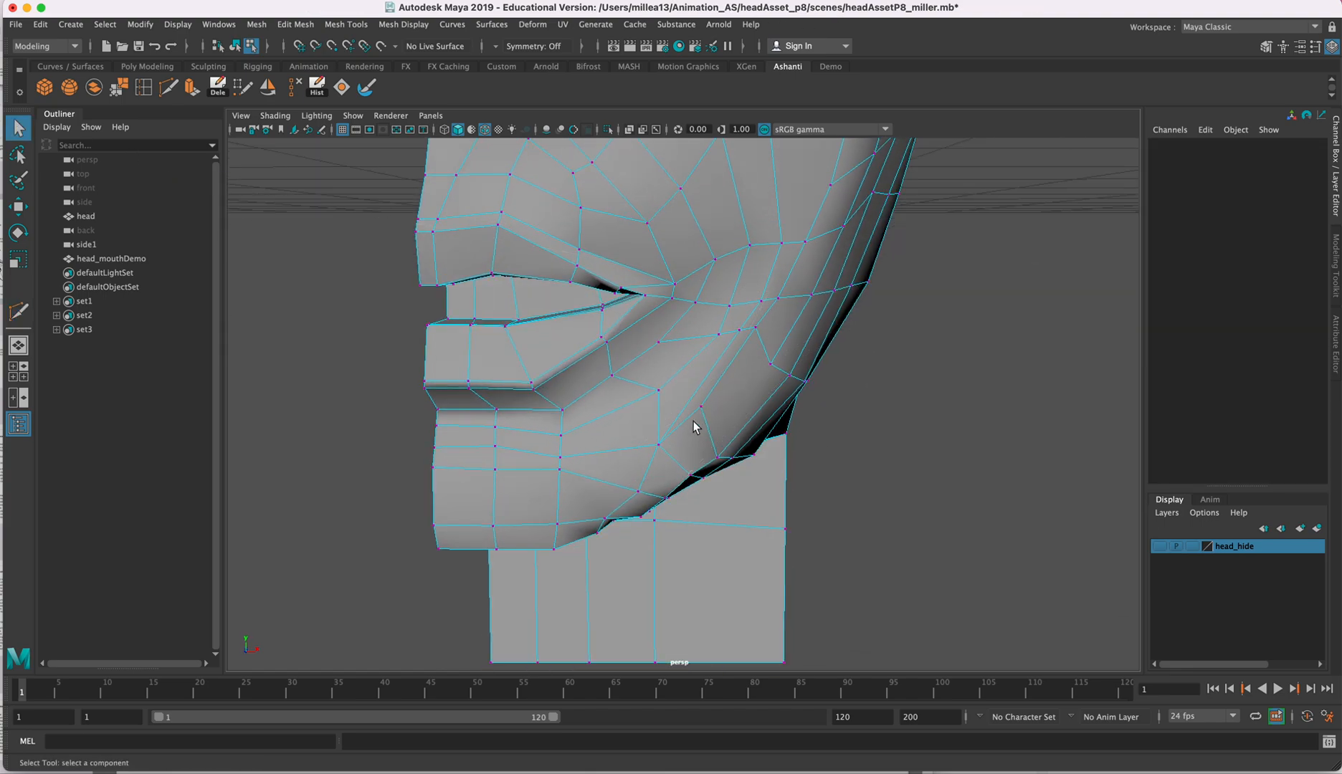
{"action": "left_click", "coordinate": [700, 408]}
{"action": "key", "text": "w"}
{"action": "left_click_drag", "start_coordinate": [717, 422], "coordinate": [760, 365], "text": "alt"}
{"action": "mouse_move", "coordinate": [693, 305]}
{"action": "left_mouse_down"}
{"action": "mouse_move", "coordinate": [693, 327]}
{"action": "mouse_move", "coordinate": [707, 318]}
{"action": "left_mouse_up"}
{"action": "left_click", "coordinate": [782, 288]}
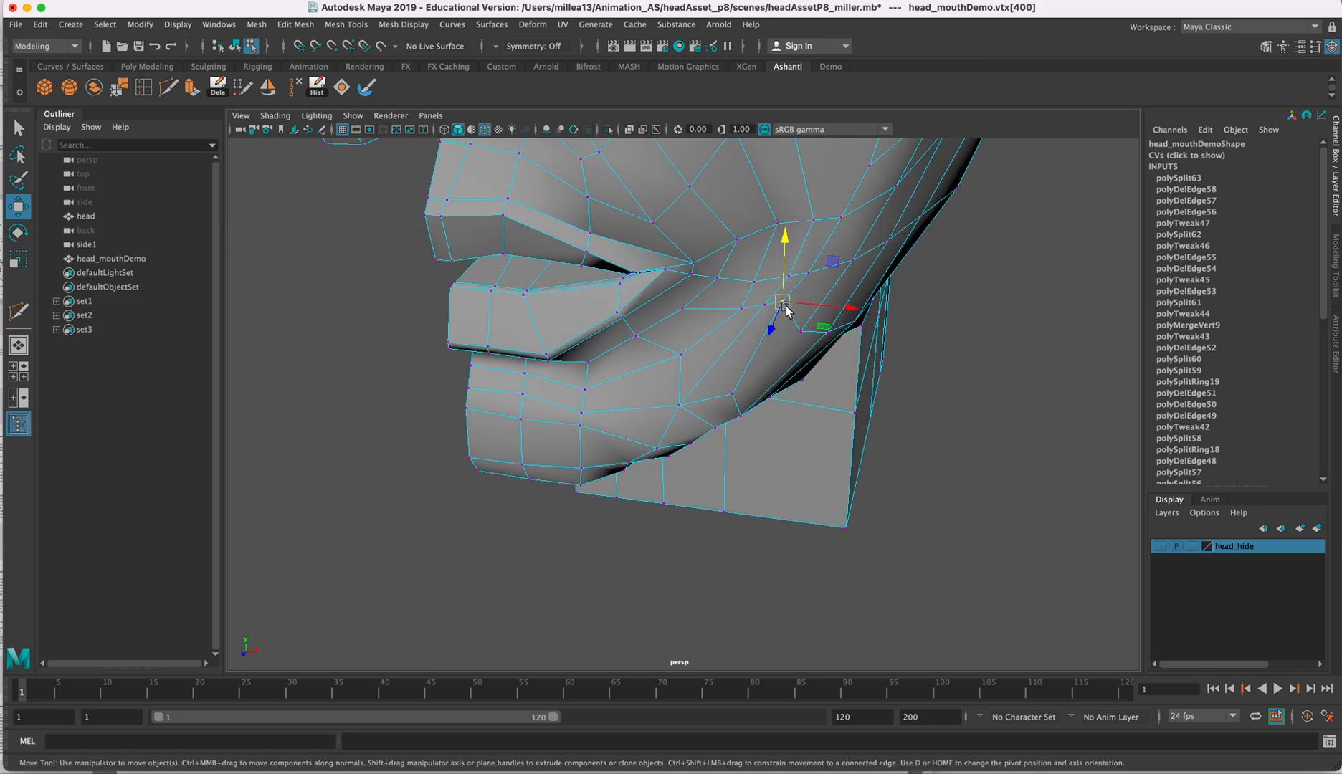
{"action": "left_click_drag", "start_coordinate": [773, 324], "coordinate": [623, 282], "text": "alt"}
{"action": "left_click", "coordinate": [736, 336]}
{"action": "left_click", "coordinate": [713, 339]}
{"action": "left_click", "coordinate": [656, 346]}
Step: Try deleting the edge row that runs from below the mouth corner across the lower cheek to the jaw
{"action": "left_click_drag", "start_coordinate": [628, 299], "coordinate": [824, 425], "text": "alt"}
{"action": "right_click_drag", "start_coordinate": [819, 416], "coordinate": [819, 403]}
{"action": "double_click", "coordinate": [817, 405]}
{"action": "left_click_drag", "start_coordinate": [688, 402], "coordinate": [652, 394], "text": "alt"}
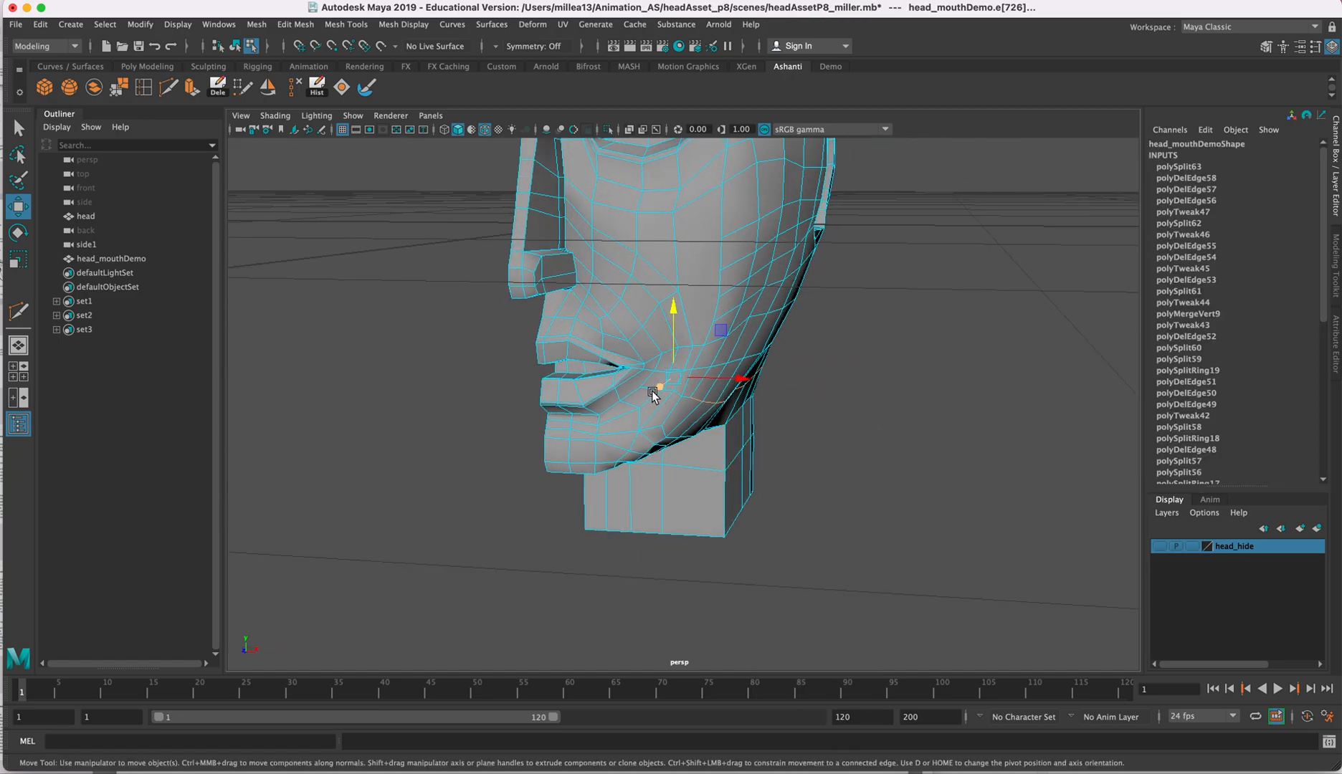
{"action": "scroll", "coordinate": [688, 403], "scroll_direction": "up", "scroll_amount": 3}
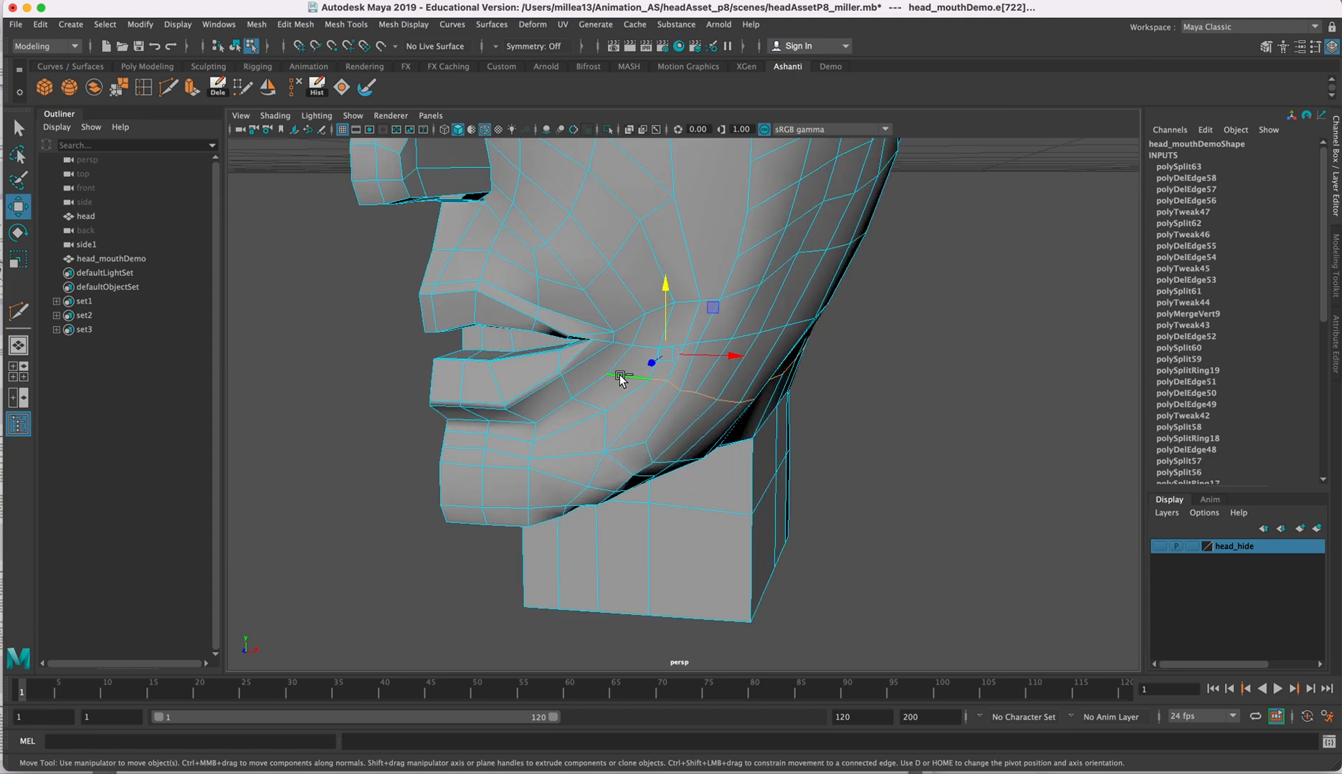
{"action": "left_click", "coordinate": [294, 86]}
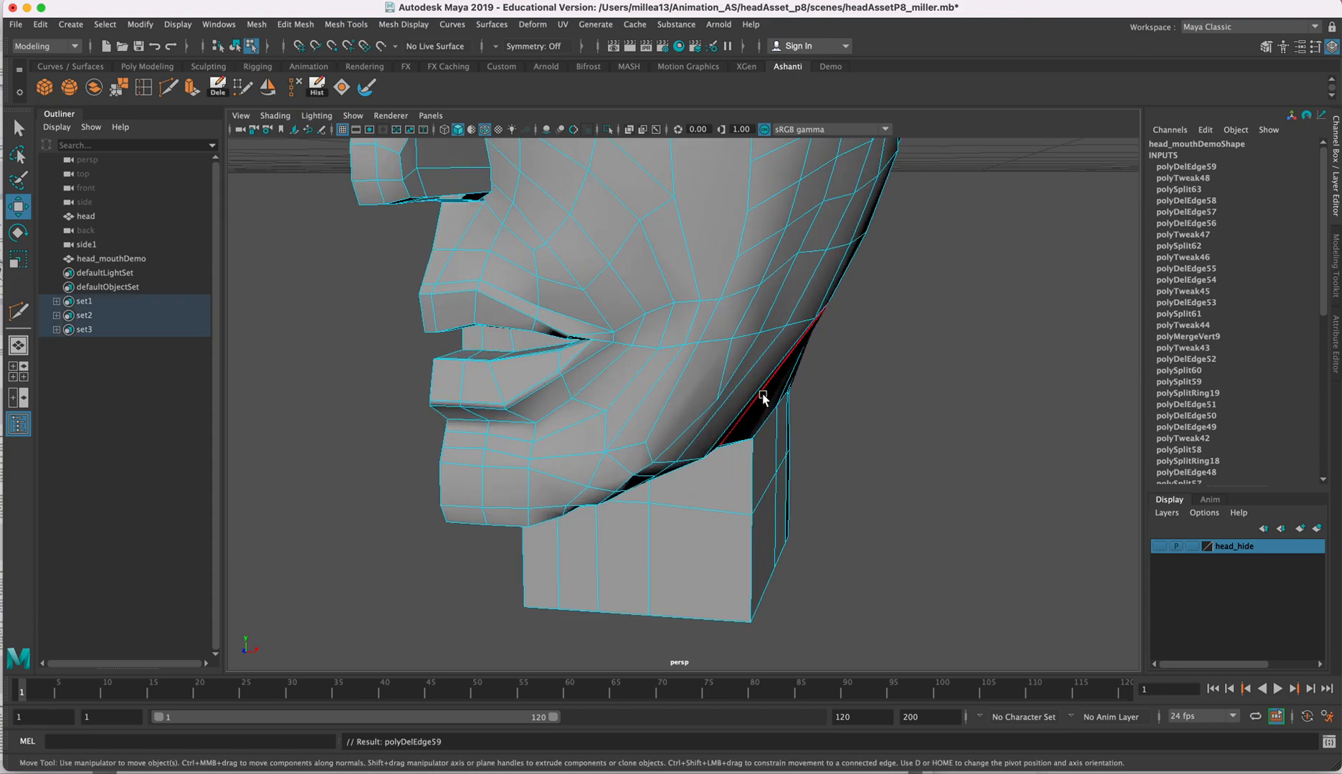
Step: Undo the deletion of the lower cheek edge row and clear the selection
{"action": "left_click_drag", "start_coordinate": [734, 326], "coordinate": [649, 299], "text": "alt"}
{"action": "left_click_drag", "start_coordinate": [747, 338], "coordinate": [750, 395], "text": "alt"}
{"action": "key", "text": "ctrl+z"}
{"action": "left_click", "coordinate": [854, 417]}
Step: Move the vertex just below the mouth corner up toward the corner
{"action": "scroll", "coordinate": [741, 416], "scroll_direction": "up", "scroll_amount": 6}
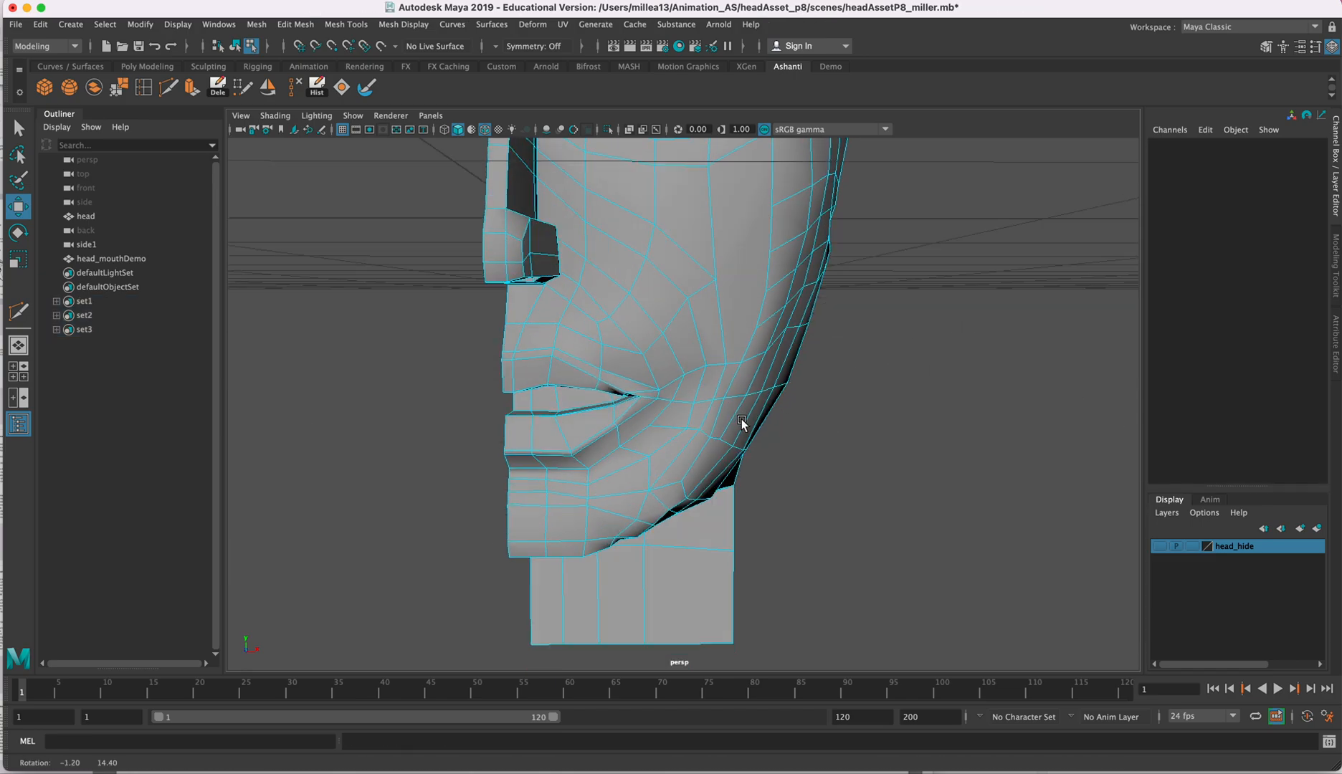
{"action": "right_click_drag", "start_coordinate": [630, 431], "coordinate": [615, 430]}
{"action": "left_click", "coordinate": [626, 431]}
{"action": "left_click_drag", "start_coordinate": [627, 434], "coordinate": [651, 399]}
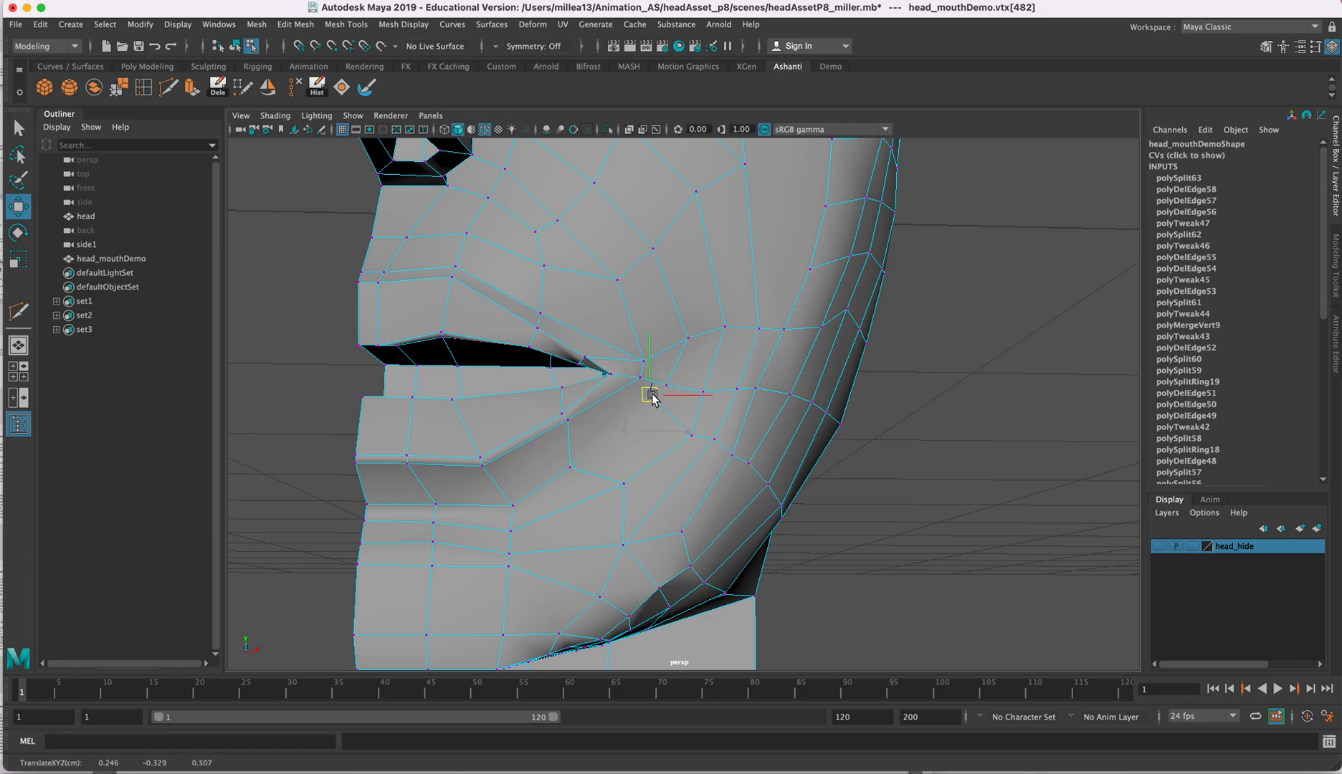
{"action": "left_click_drag", "start_coordinate": [629, 396], "coordinate": [726, 425], "text": "alt"}
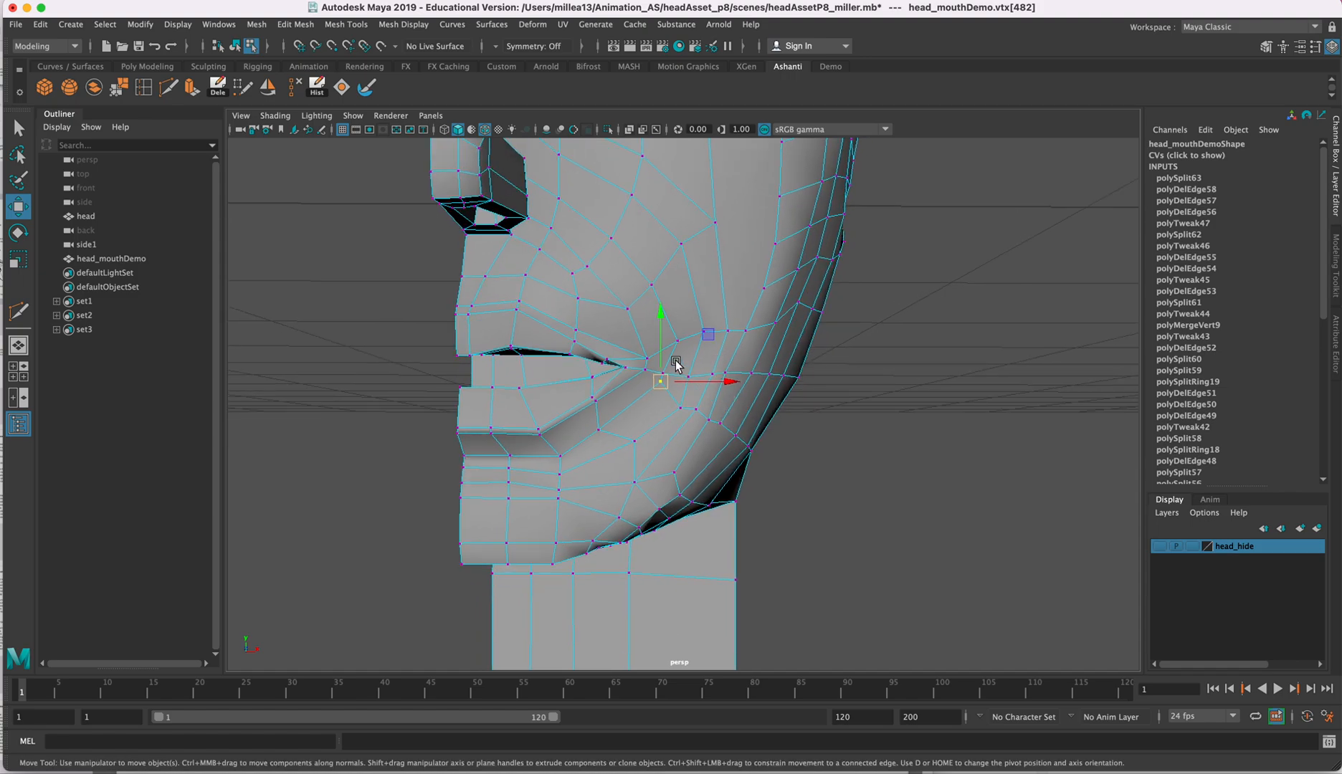
{"action": "left_click_drag", "start_coordinate": [684, 372], "coordinate": [705, 358], "text": "alt"}
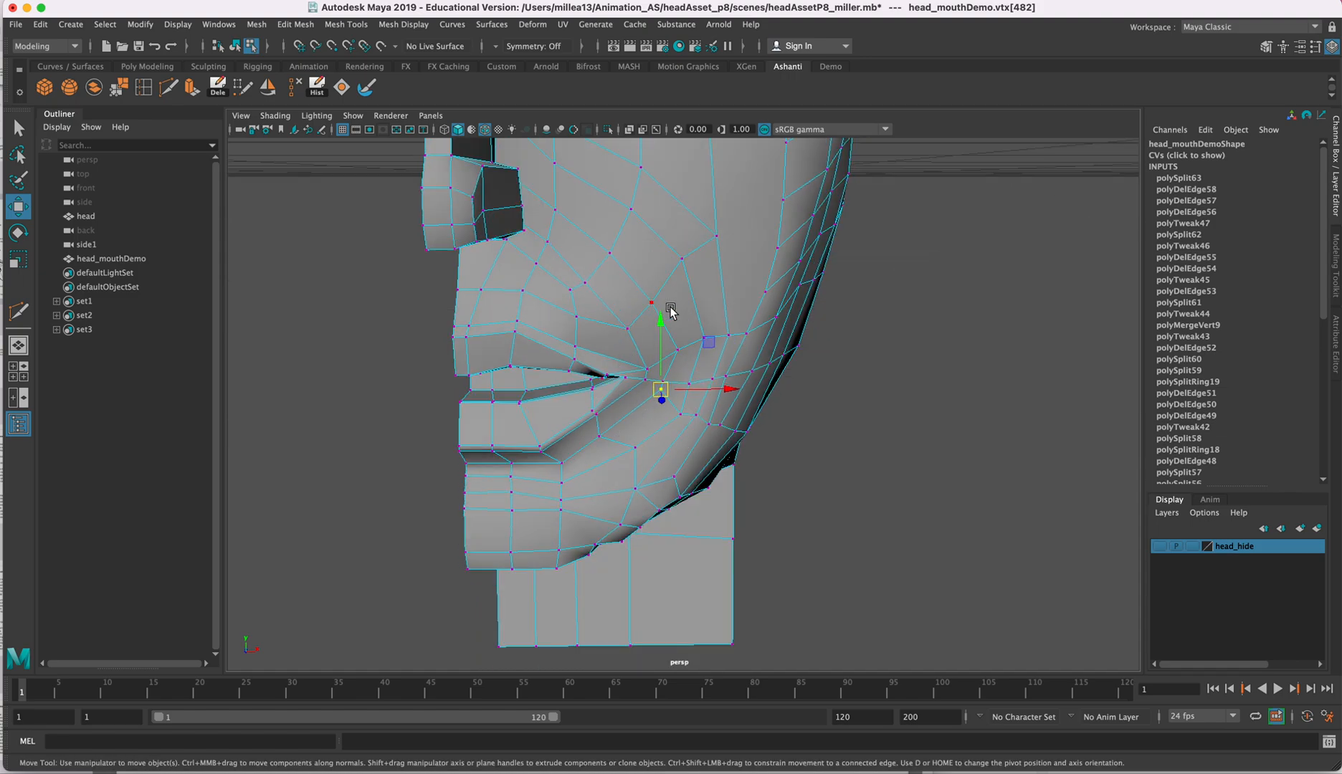
Step: Switch to the Individual Features PDF and look through its pages on lips, philtrum, mouth proportions and mouth drawing
{"action": "key", "text": "super+Tab"}
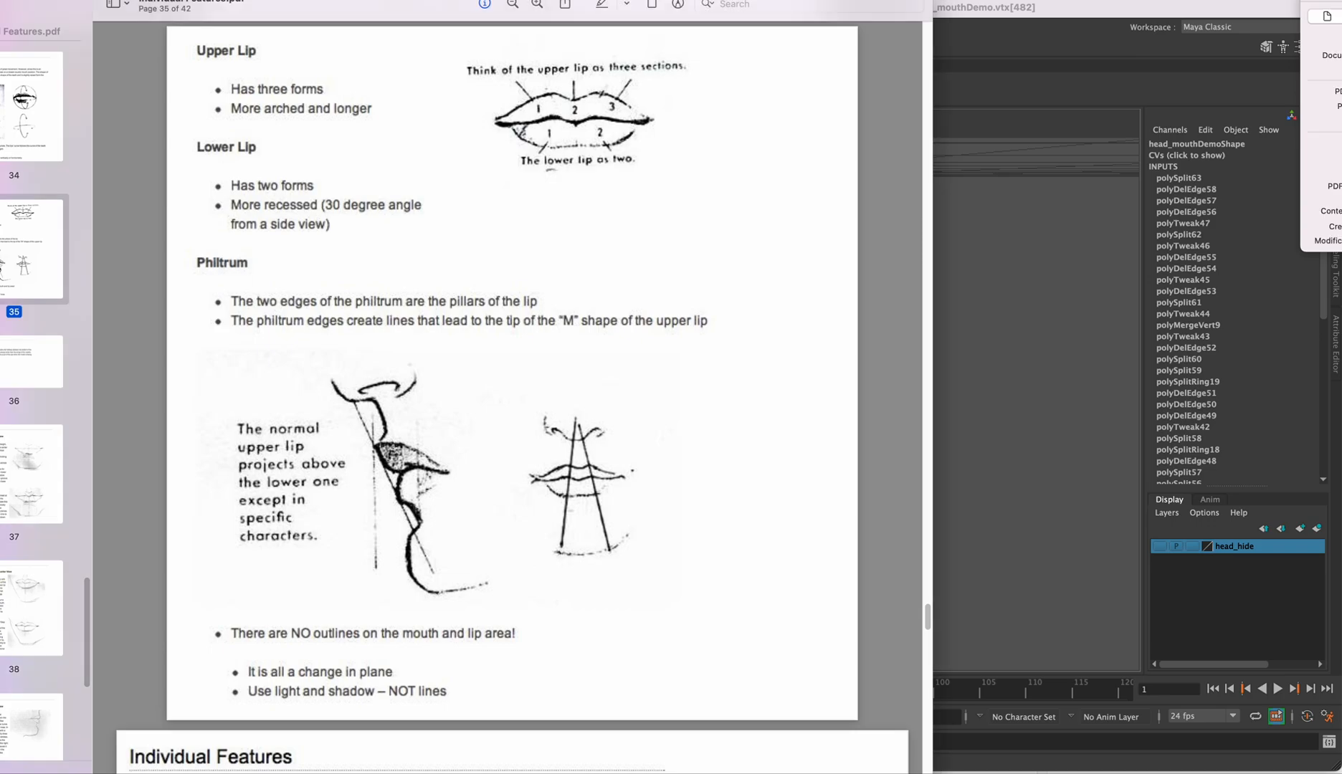
{"action": "scroll", "coordinate": [549, 293], "scroll_direction": "up", "scroll_amount": 1}
{"action": "scroll", "coordinate": [549, 294], "scroll_direction": "down", "scroll_amount": 5}
{"action": "scroll", "coordinate": [566, 315], "scroll_direction": "down", "scroll_amount": 8}
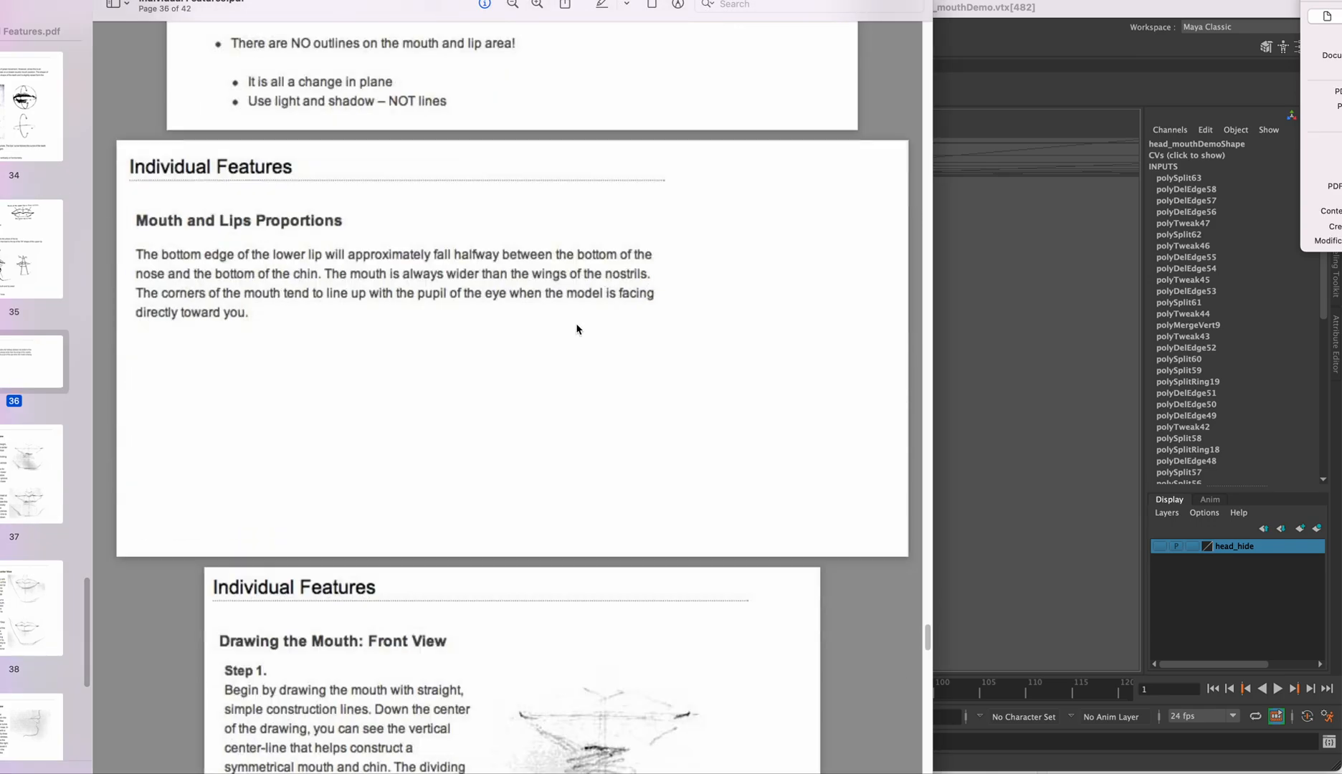
{"action": "scroll", "coordinate": [591, 336], "scroll_direction": "up", "scroll_amount": 7}
{"action": "scroll", "coordinate": [594, 337], "scroll_direction": "up", "scroll_amount": 15}
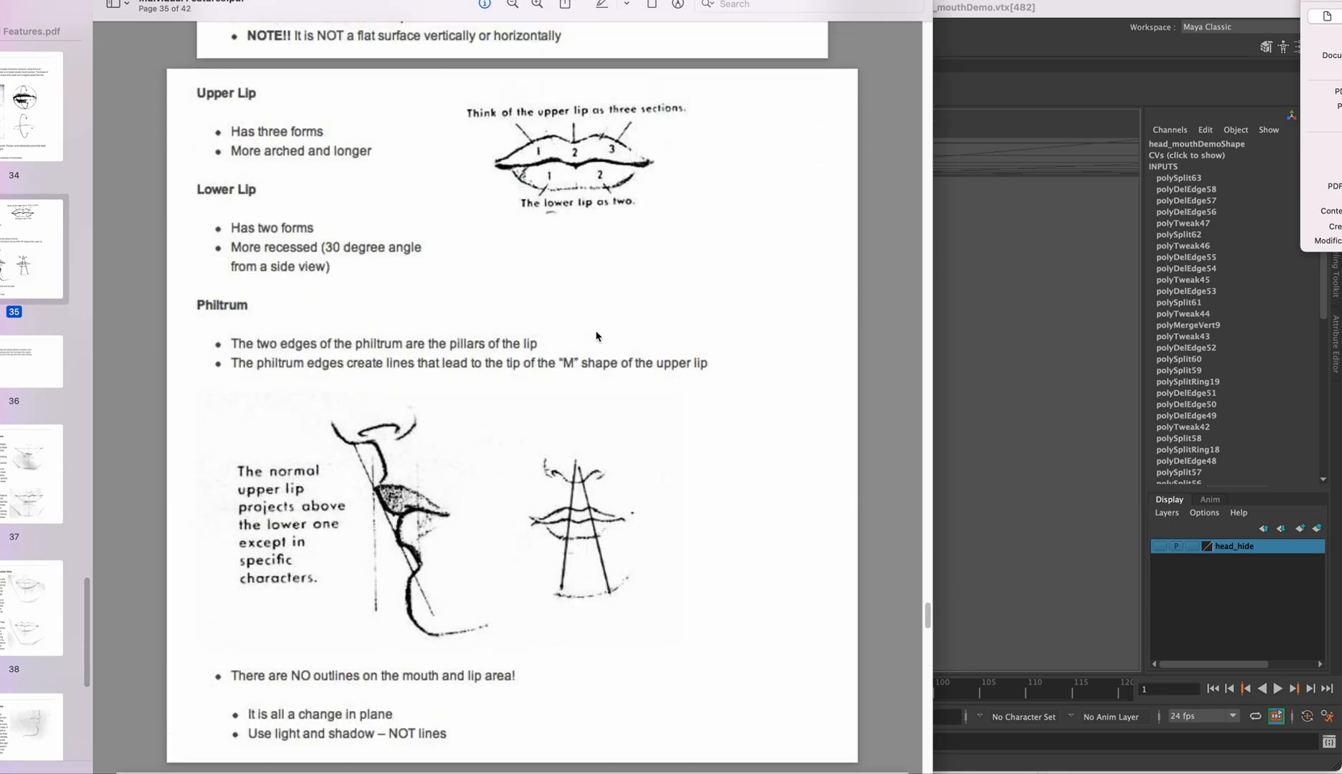
{"action": "scroll", "coordinate": [598, 335], "scroll_direction": "up", "scroll_amount": 5}
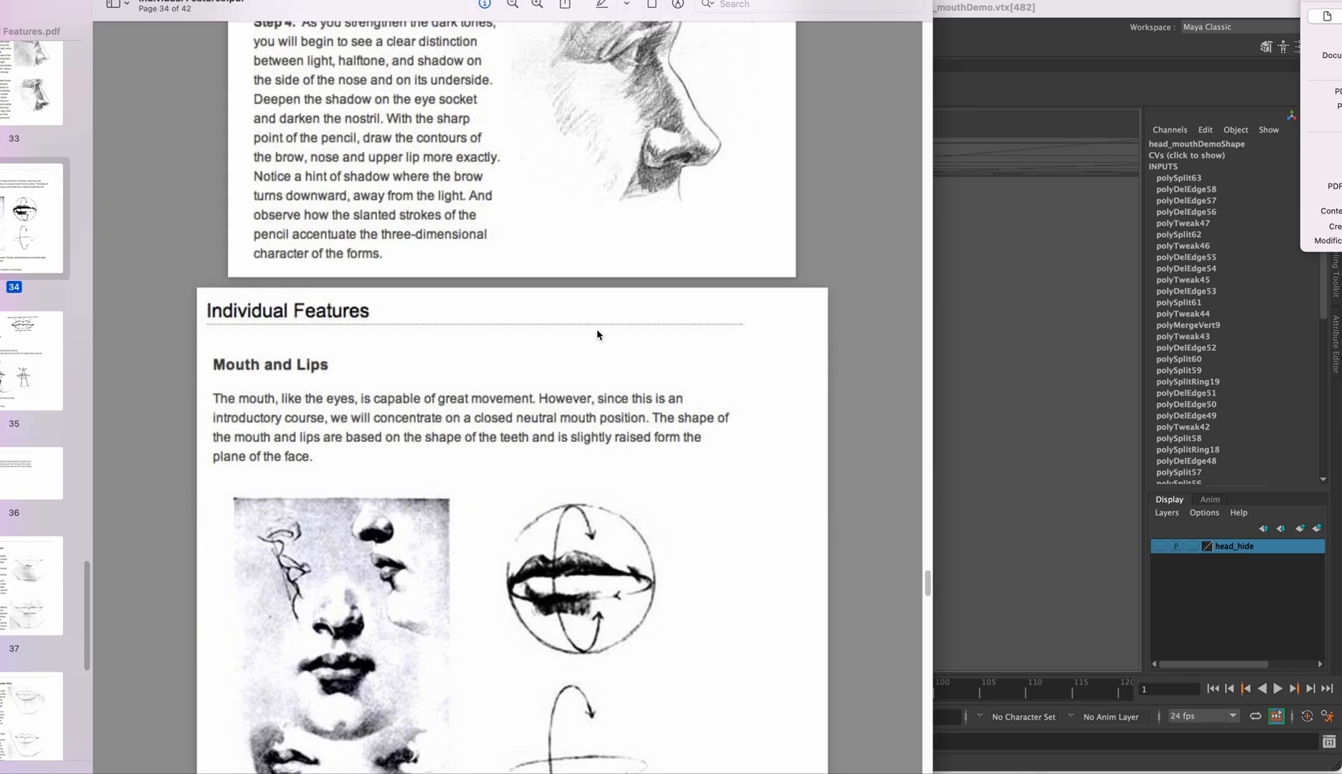
{"action": "scroll", "coordinate": [606, 337], "scroll_direction": "down", "scroll_amount": 8}
{"action": "scroll", "coordinate": [612, 336], "scroll_direction": "down", "scroll_amount": 15}
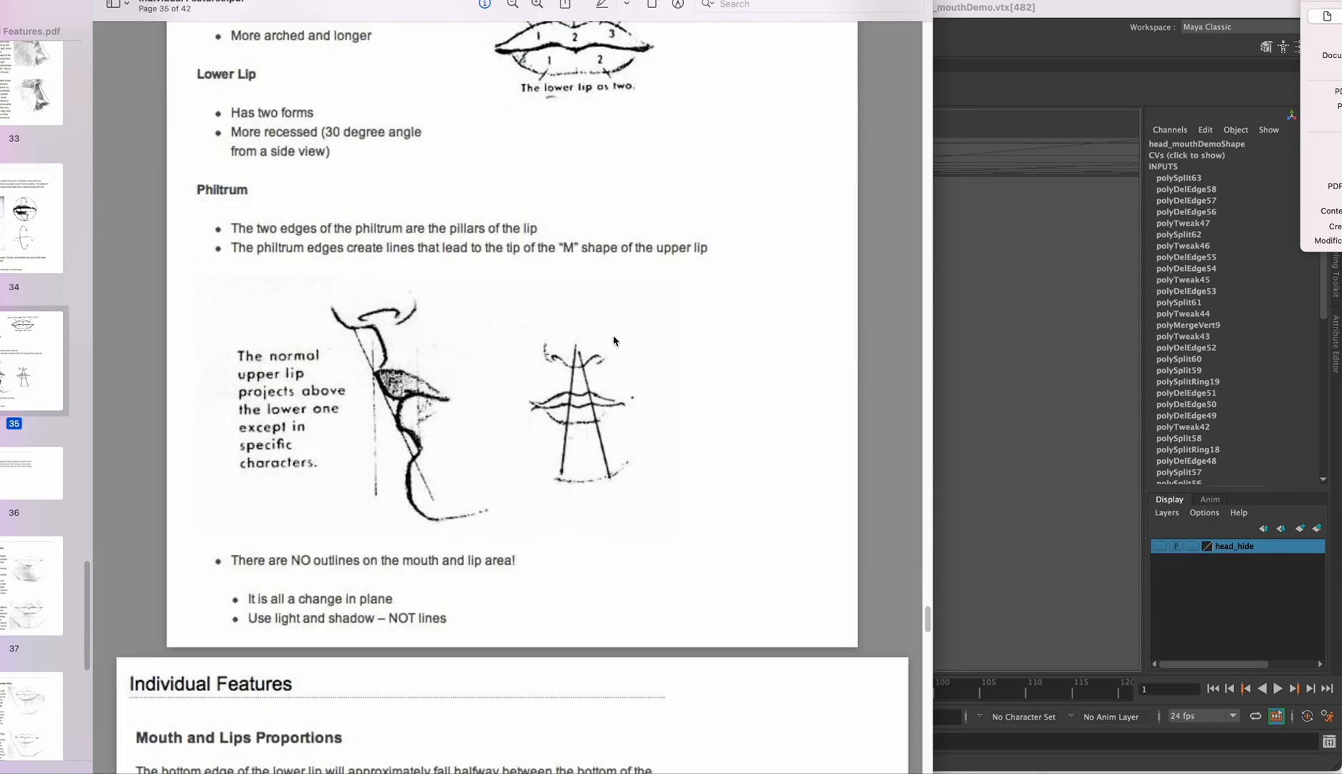
{"action": "scroll", "coordinate": [615, 333], "scroll_direction": "down", "scroll_amount": 12}
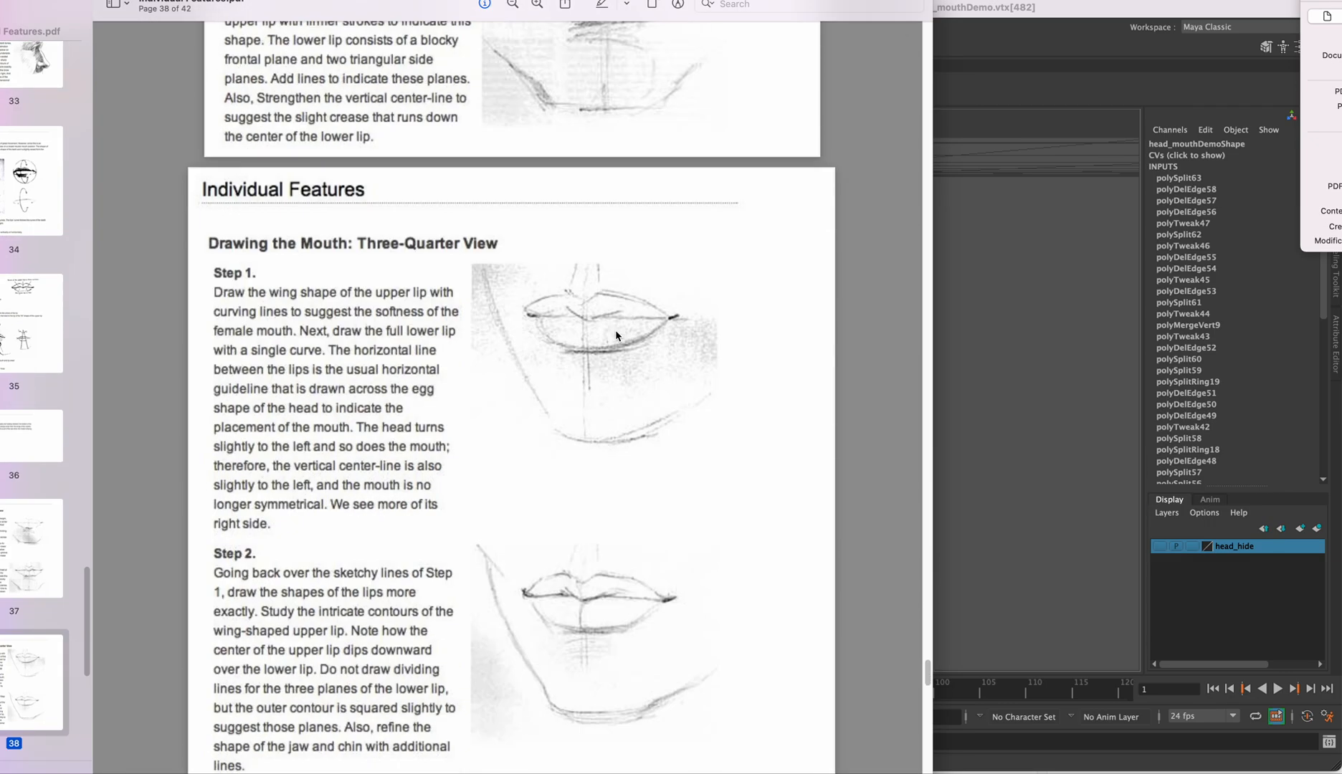
{"action": "left_click_drag", "start_coordinate": [931, 711], "coordinate": [931, 743]}
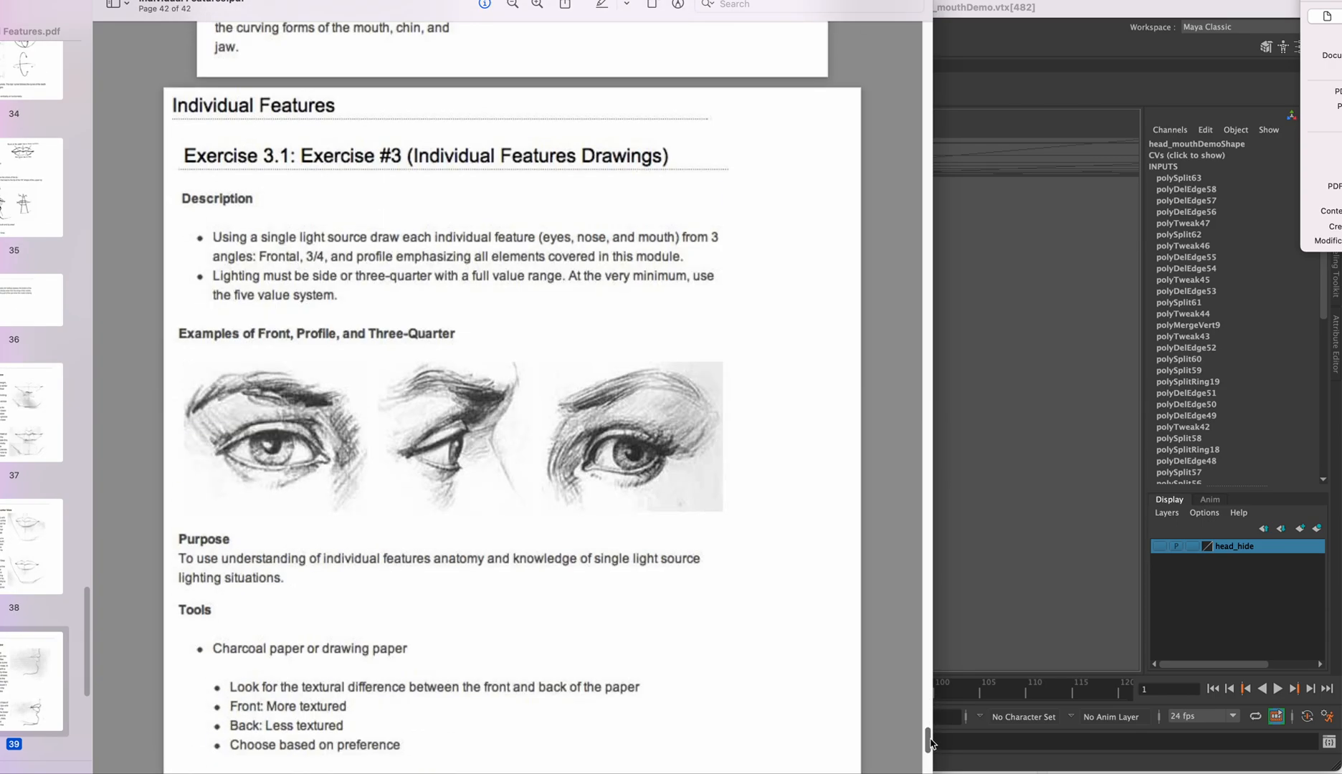
Step: Go back through the PDF and open page 34, Mouth and Lips
{"action": "scroll", "coordinate": [664, 462], "scroll_direction": "up", "scroll_amount": 20}
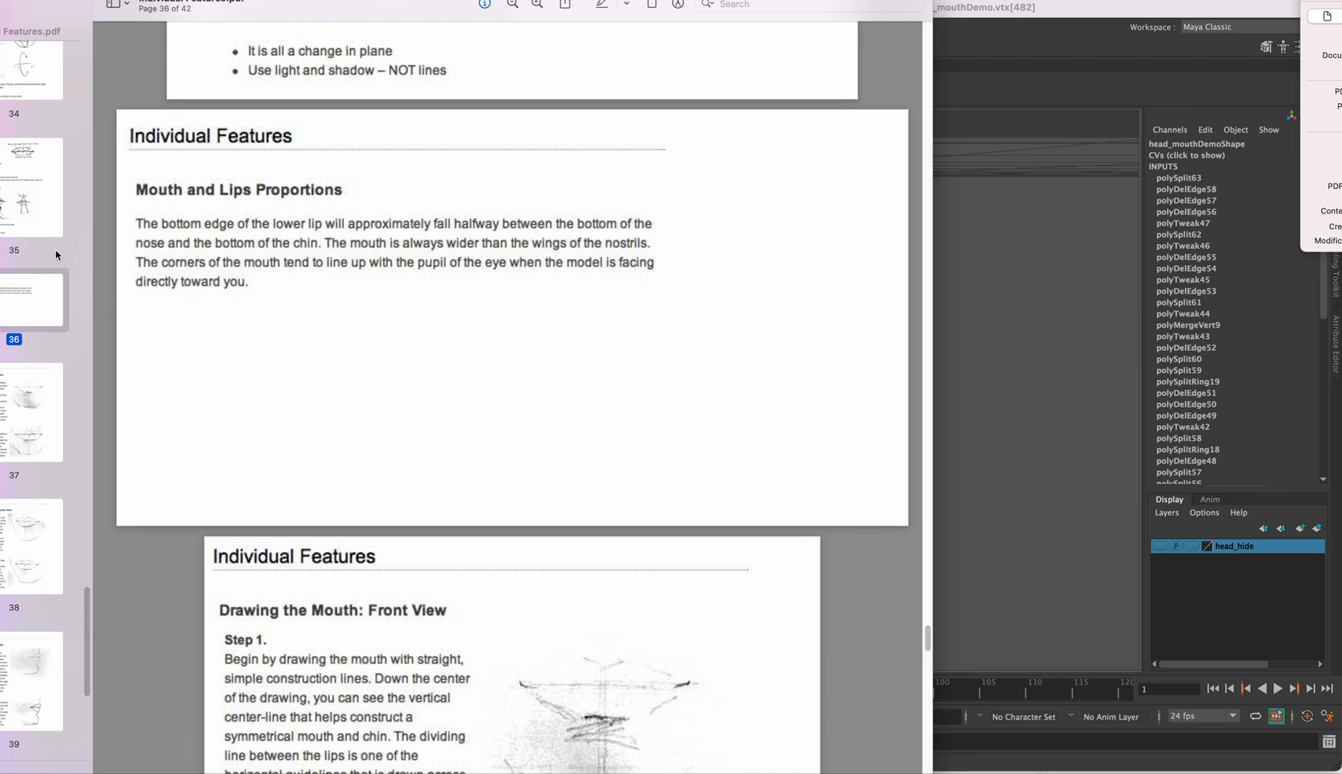
{"action": "scroll", "coordinate": [58, 216], "scroll_direction": "up", "scroll_amount": 2}
{"action": "left_click", "coordinate": [66, 141]}
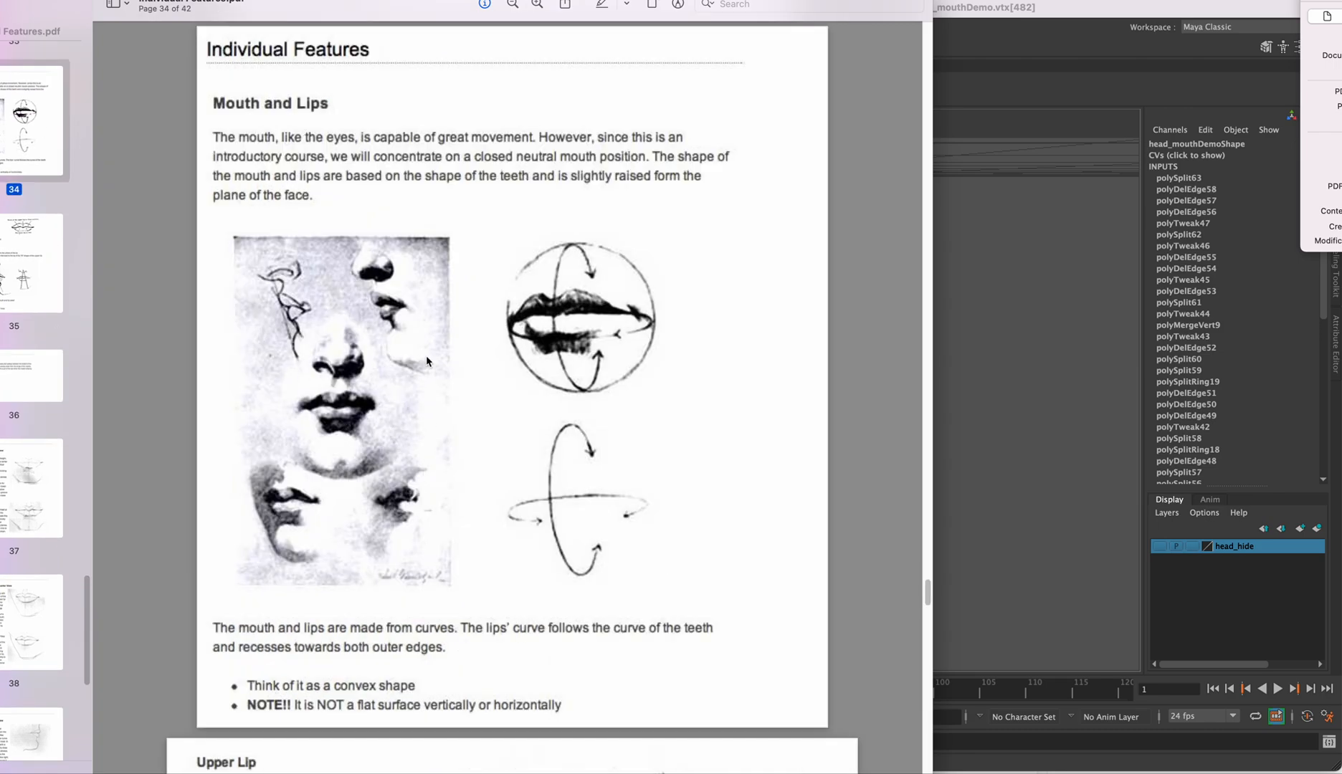
Step: Skim the page thumbnails of the whole PDF for further facial feature references, ending around page 34
{"action": "scroll", "coordinate": [45, 198], "scroll_direction": "up", "scroll_amount": 5}
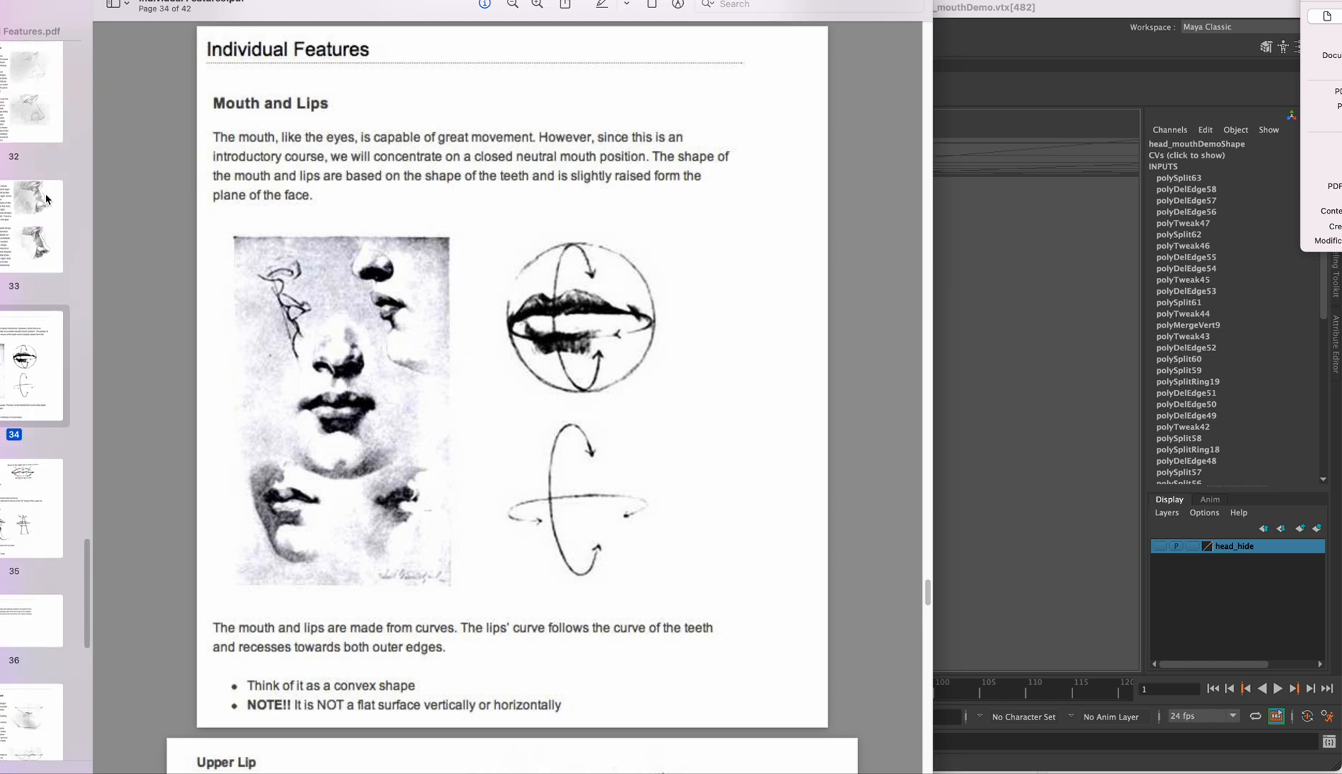
{"action": "scroll", "coordinate": [45, 195], "scroll_direction": "up", "scroll_amount": 15}
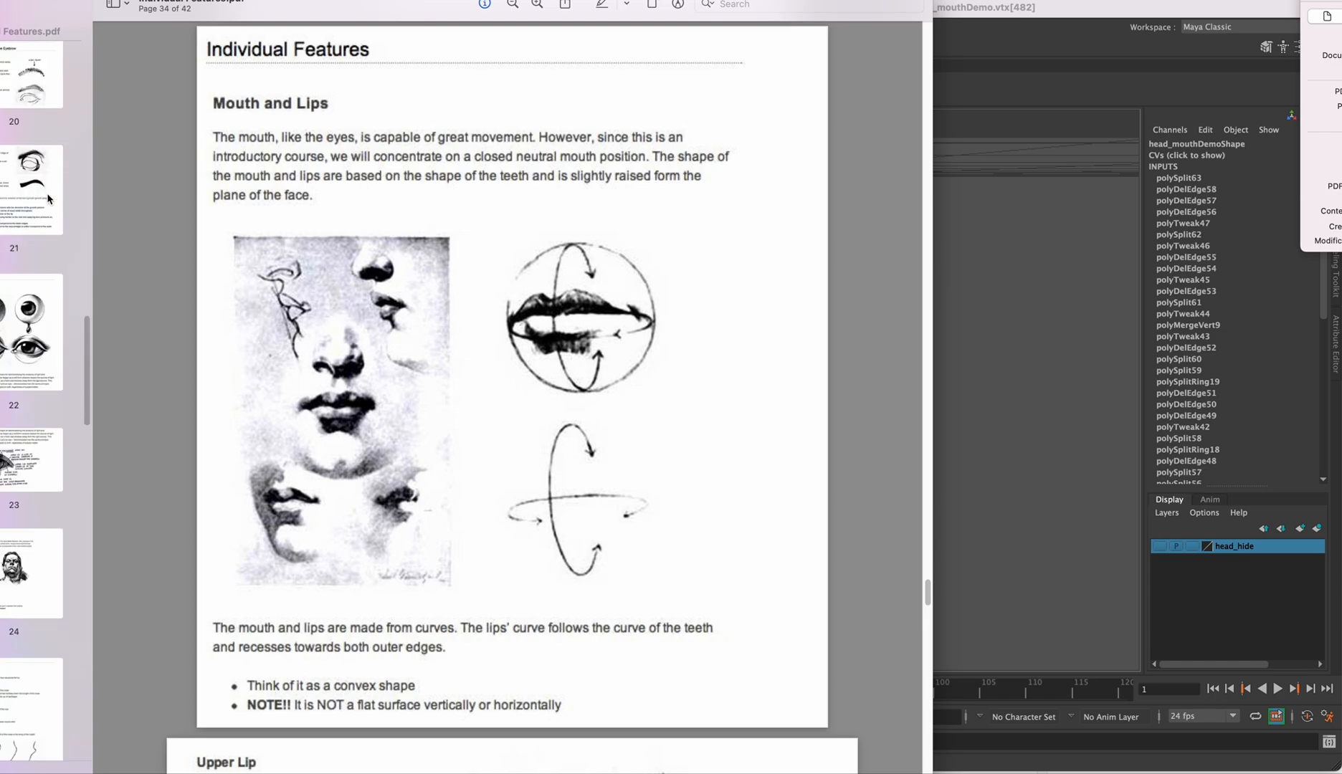
{"action": "scroll", "coordinate": [48, 198], "scroll_direction": "up", "scroll_amount": 12}
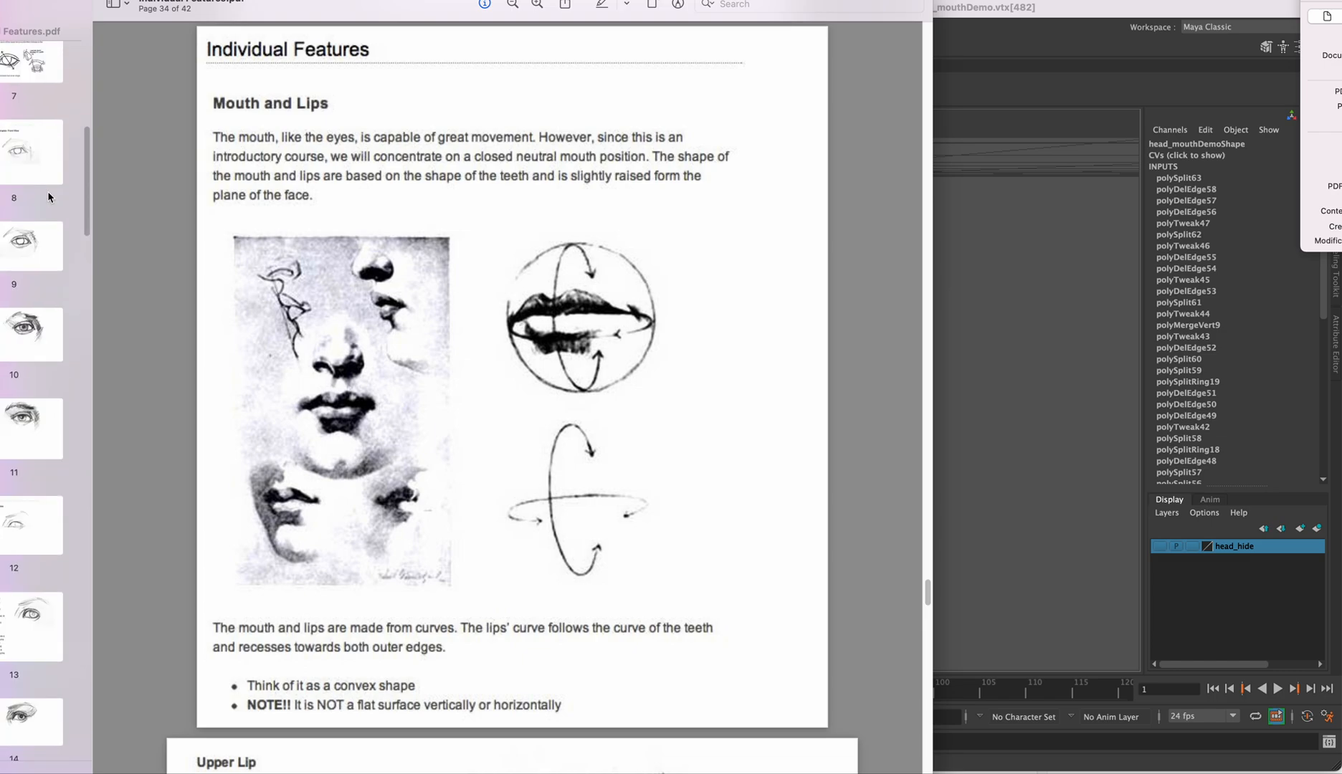
{"action": "scroll", "coordinate": [61, 203], "scroll_direction": "up", "scroll_amount": 5}
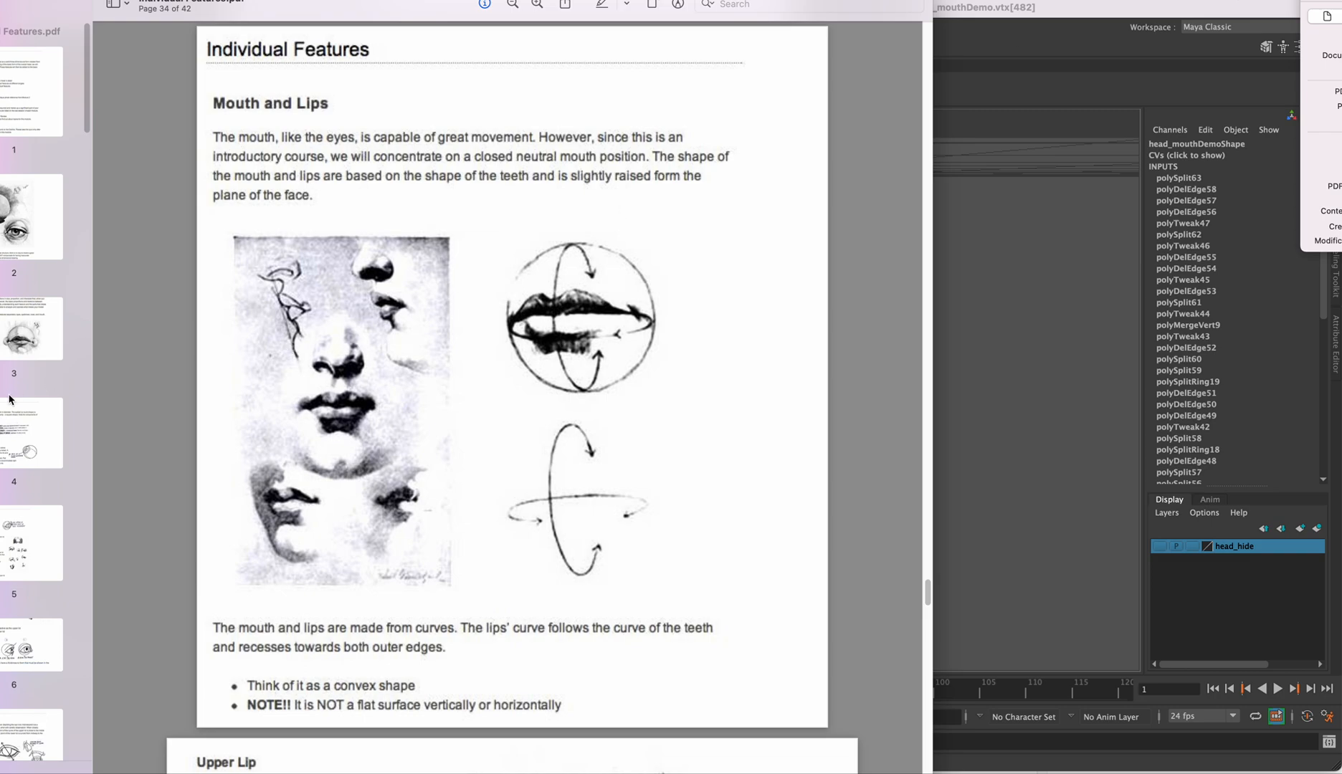
{"action": "scroll", "coordinate": [14, 395], "scroll_direction": "down", "scroll_amount": 10}
{"action": "scroll", "coordinate": [27, 371], "scroll_direction": "down", "scroll_amount": 5}
{"action": "scroll", "coordinate": [25, 370], "scroll_direction": "down", "scroll_amount": 7}
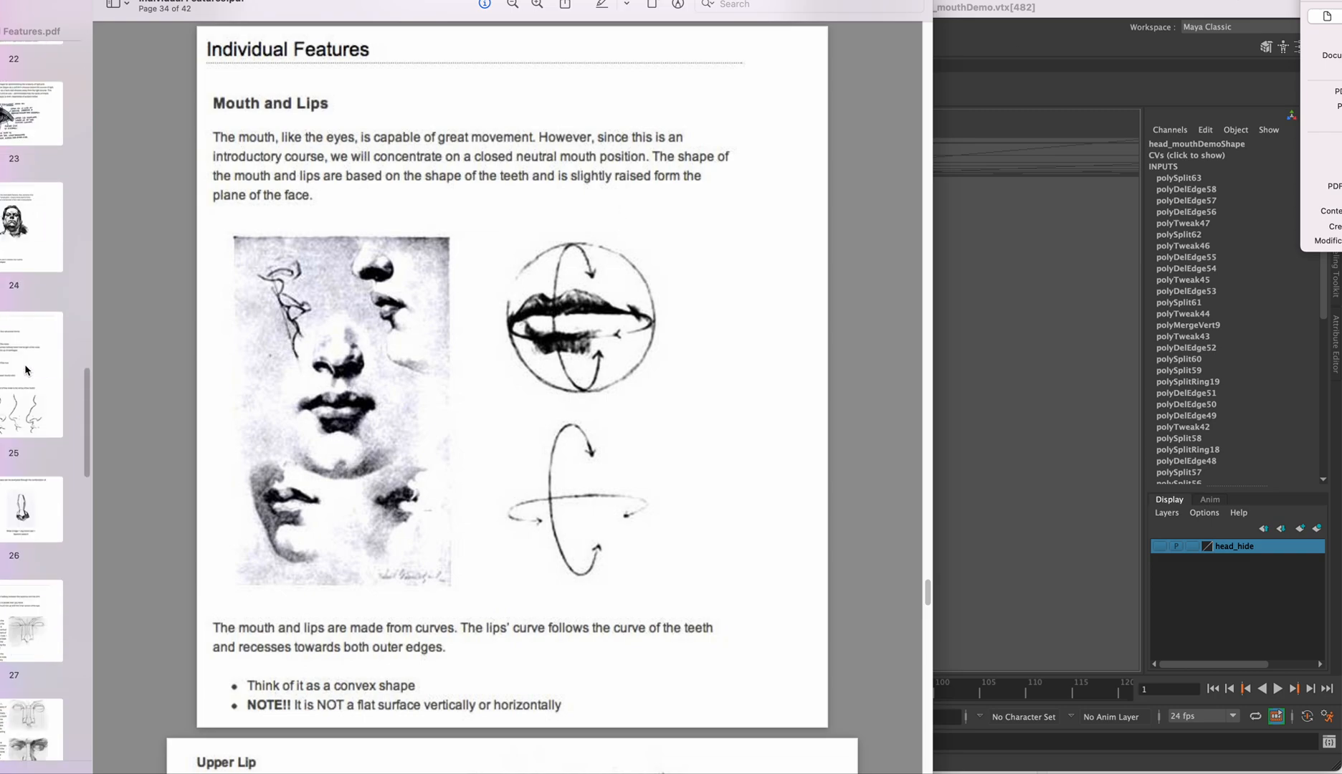
{"action": "scroll", "coordinate": [25, 370], "scroll_direction": "down", "scroll_amount": 5}
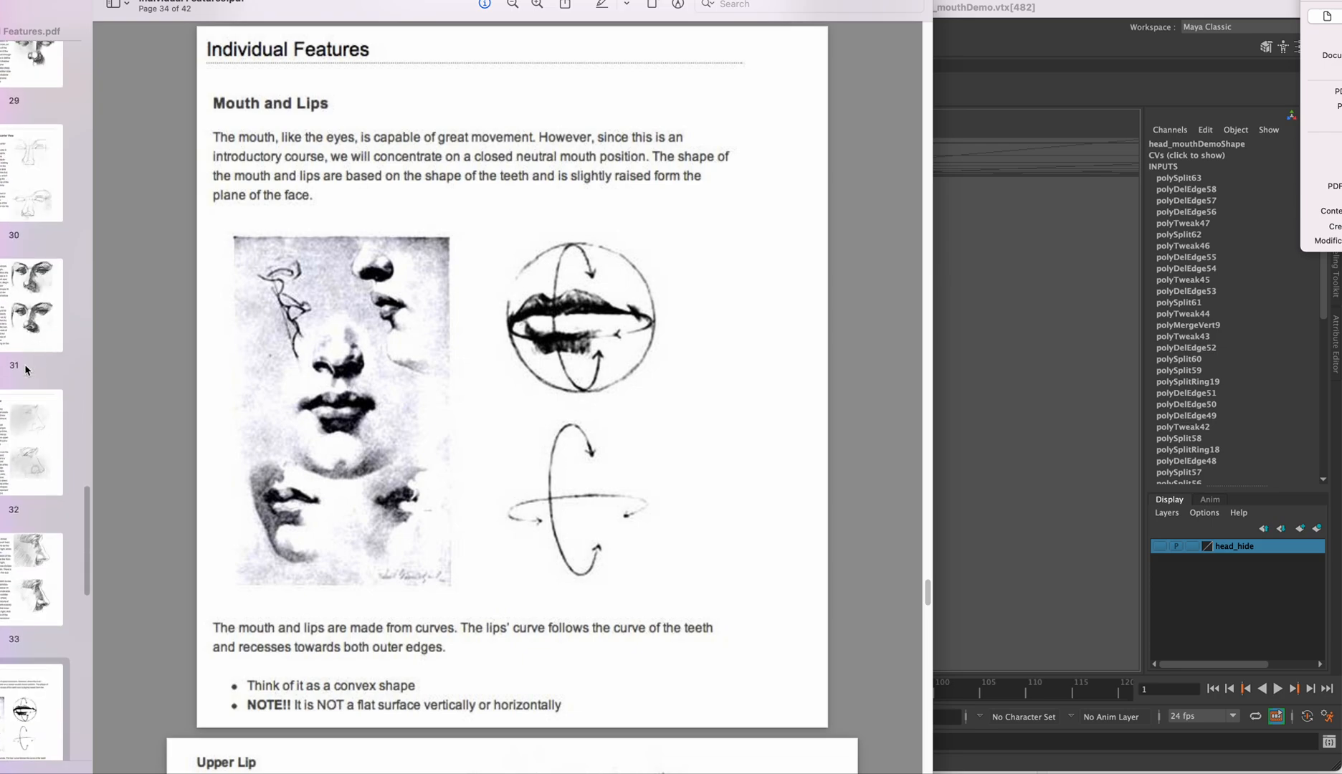
{"action": "scroll", "coordinate": [25, 370], "scroll_direction": "down", "scroll_amount": 6}
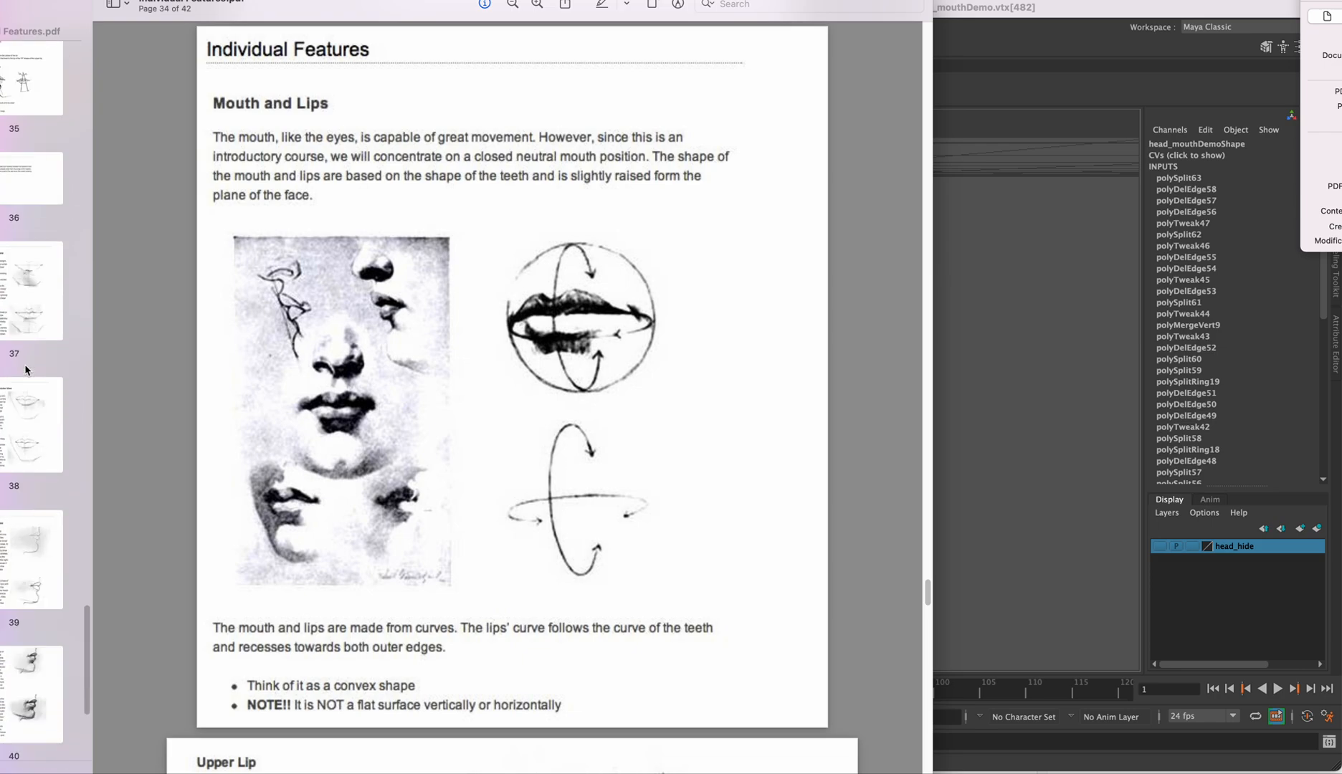
{"action": "scroll", "coordinate": [25, 370], "scroll_direction": "up", "scroll_amount": 2}
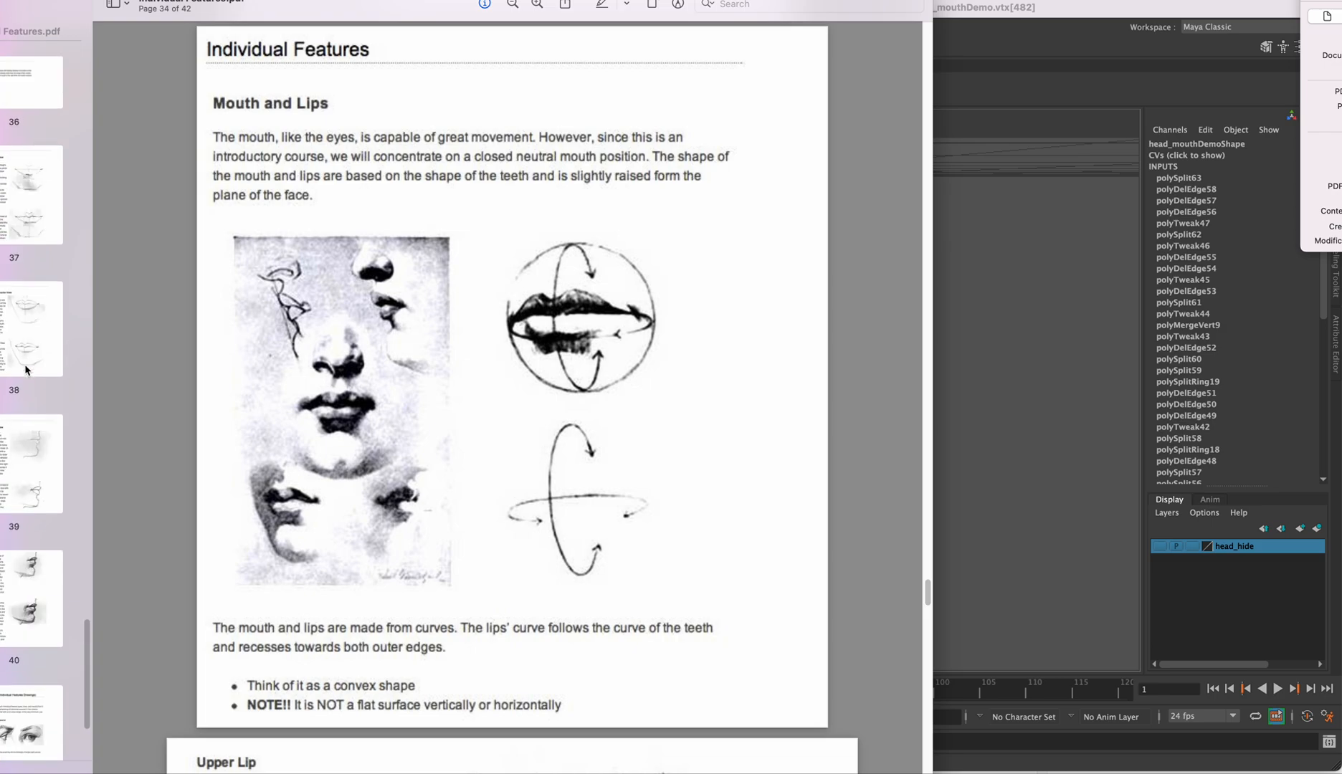
{"action": "scroll", "coordinate": [25, 370], "scroll_direction": "up", "scroll_amount": 3}
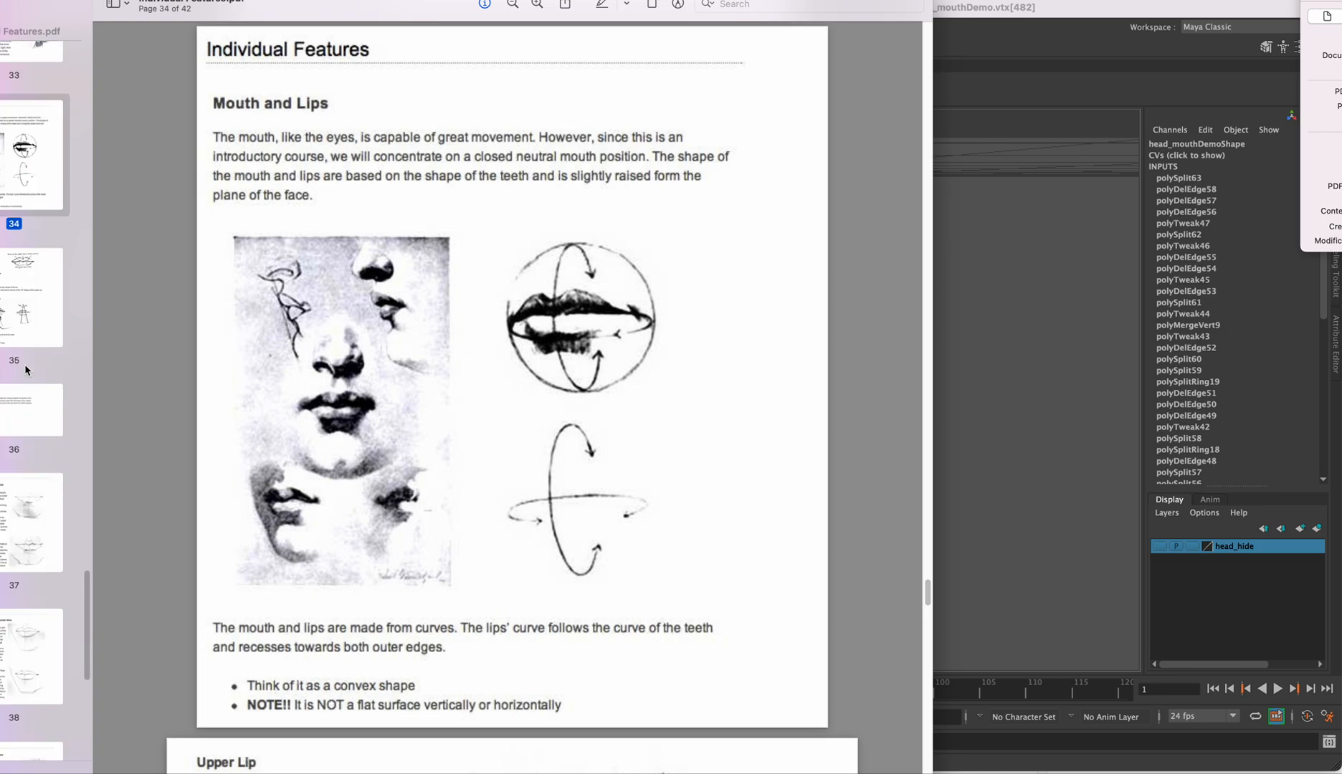
{"action": "scroll", "coordinate": [25, 370], "scroll_direction": "up", "scroll_amount": 3}
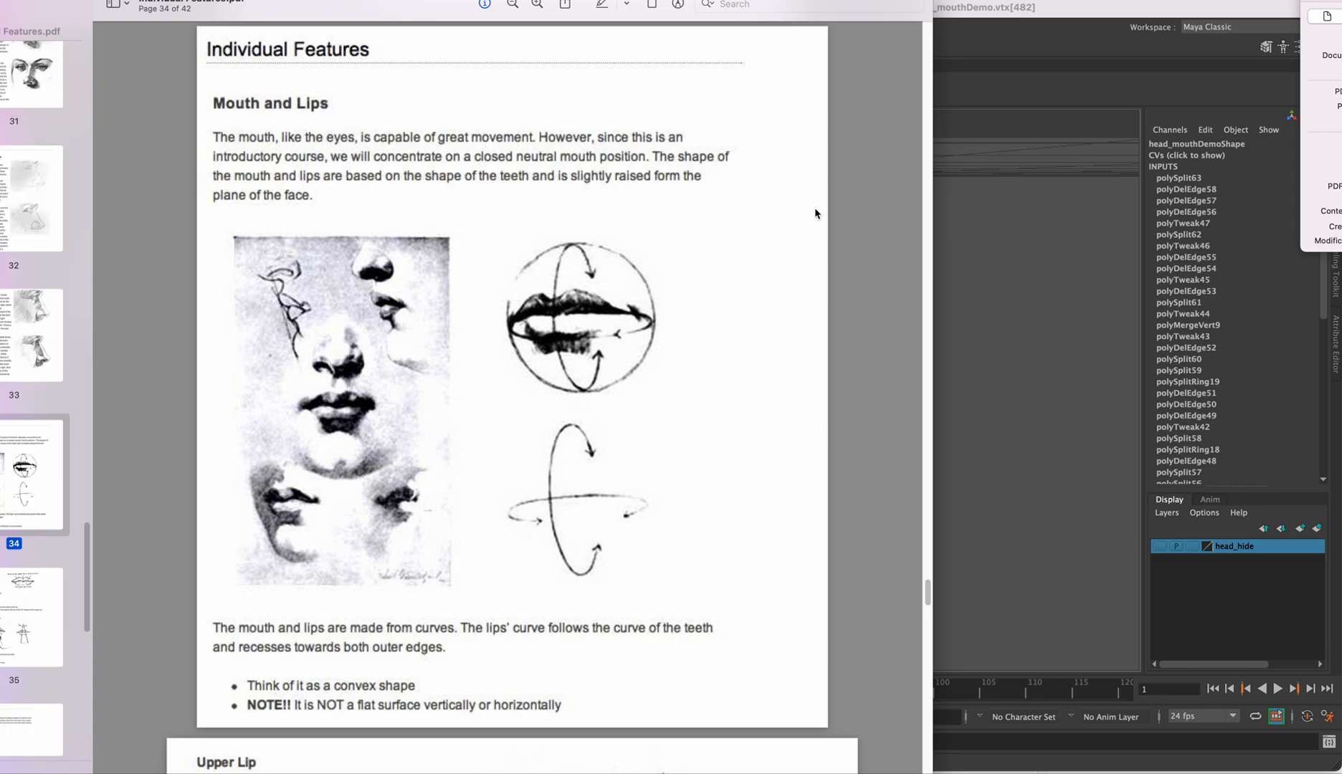